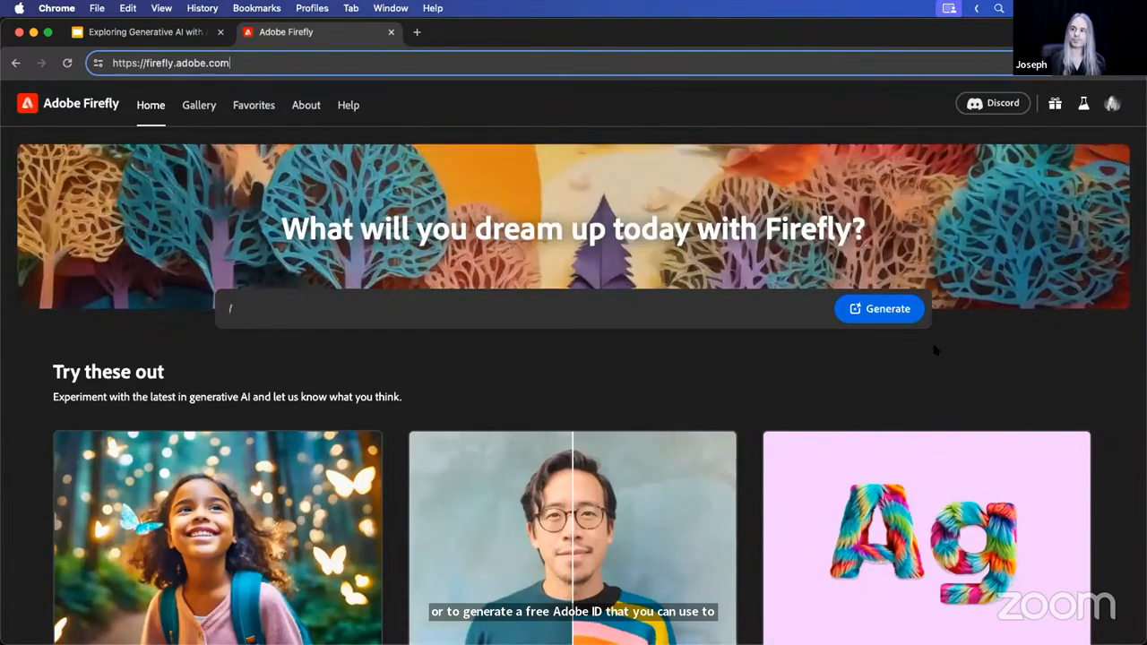
Look through the Firefly home page, examining the Try these out modules, sample images and In exploration features.
scroll(567, 368, down, 1)
scroll(567, 368, down, 5)
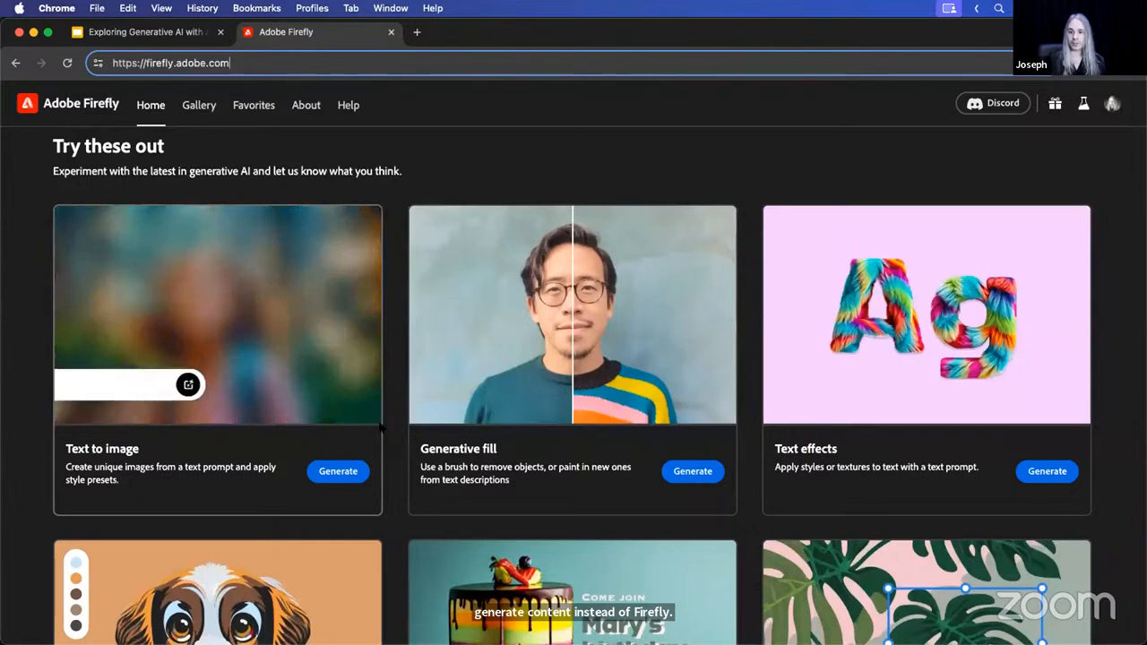
mouse_move(319, 299)
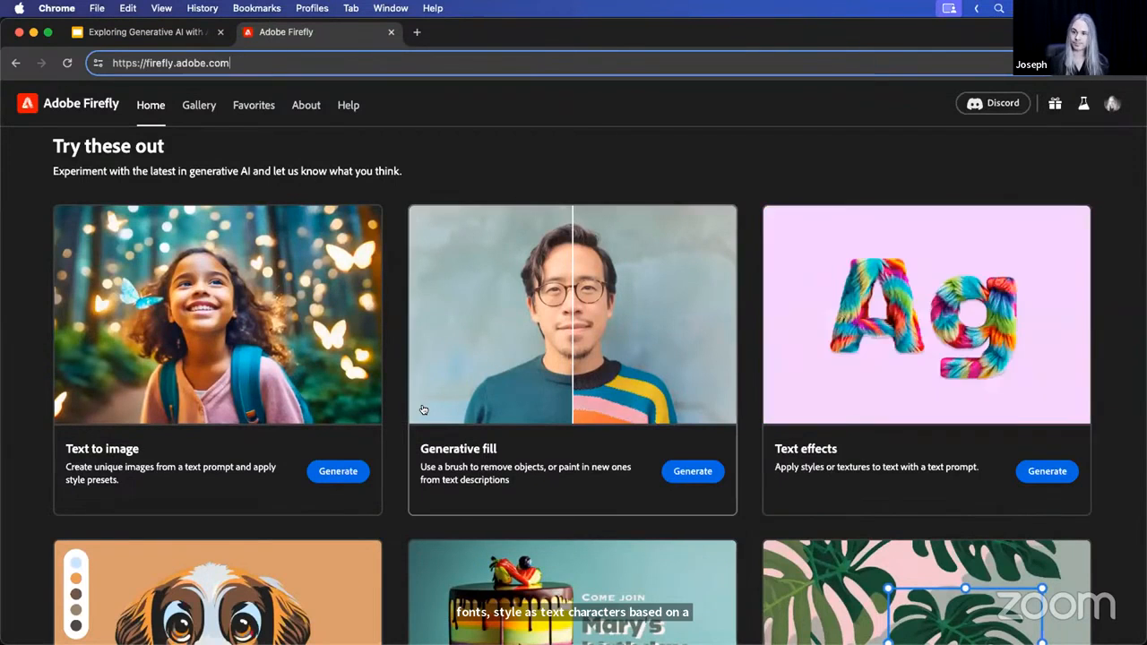
scroll(329, 323, down, 5)
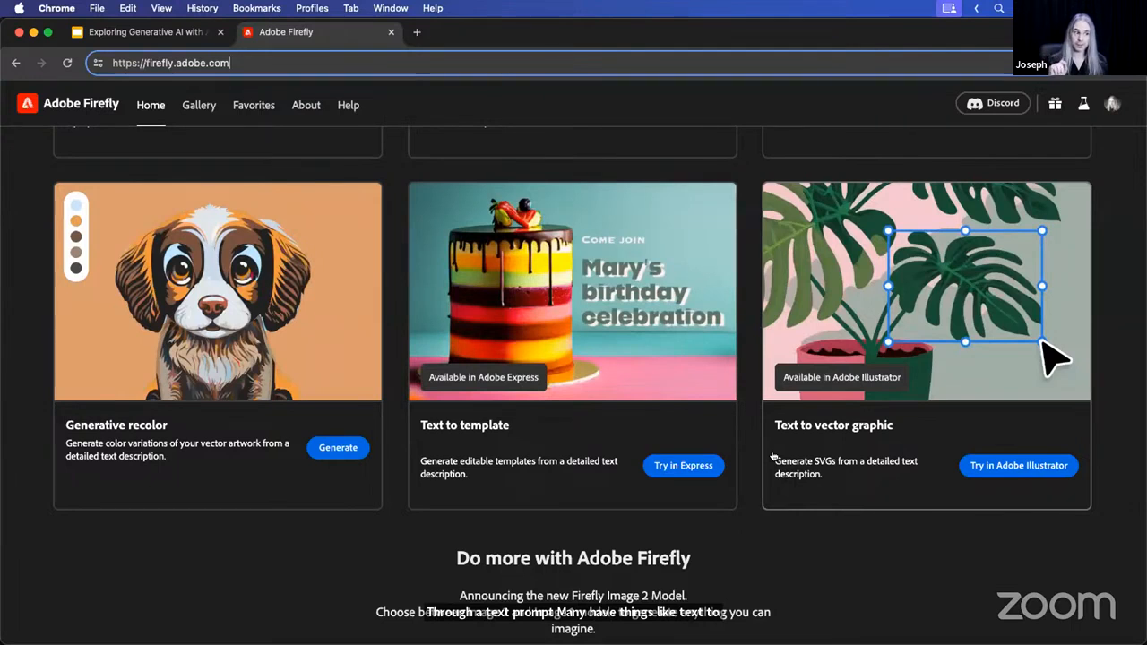
scroll(861, 558, down, 10)
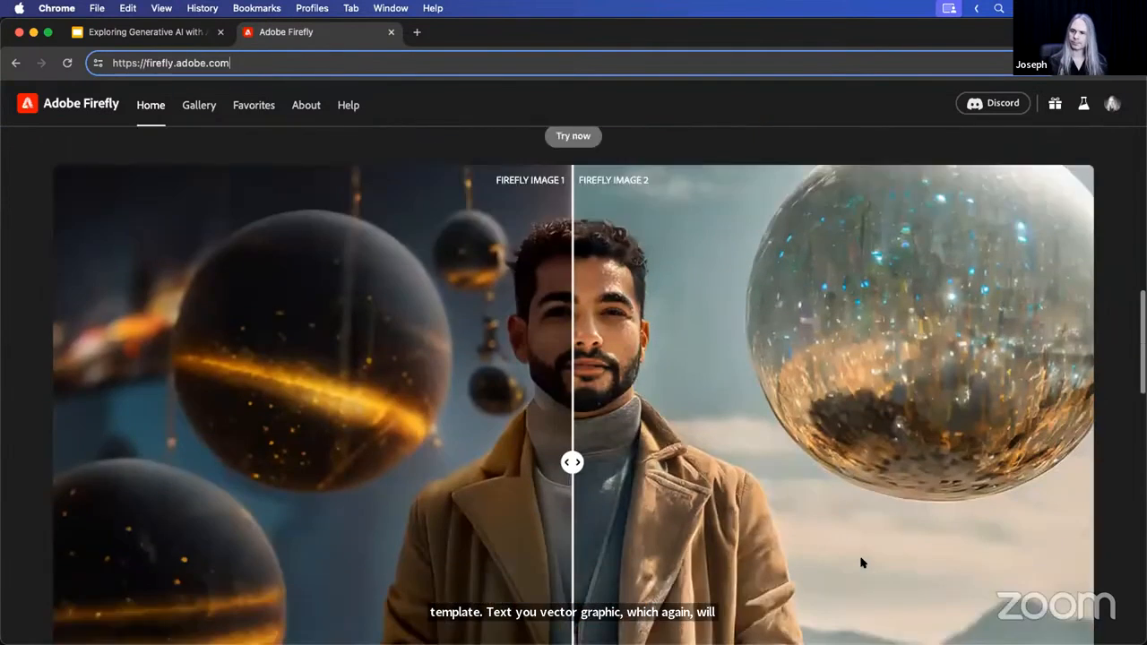
scroll(862, 562, down, 5)
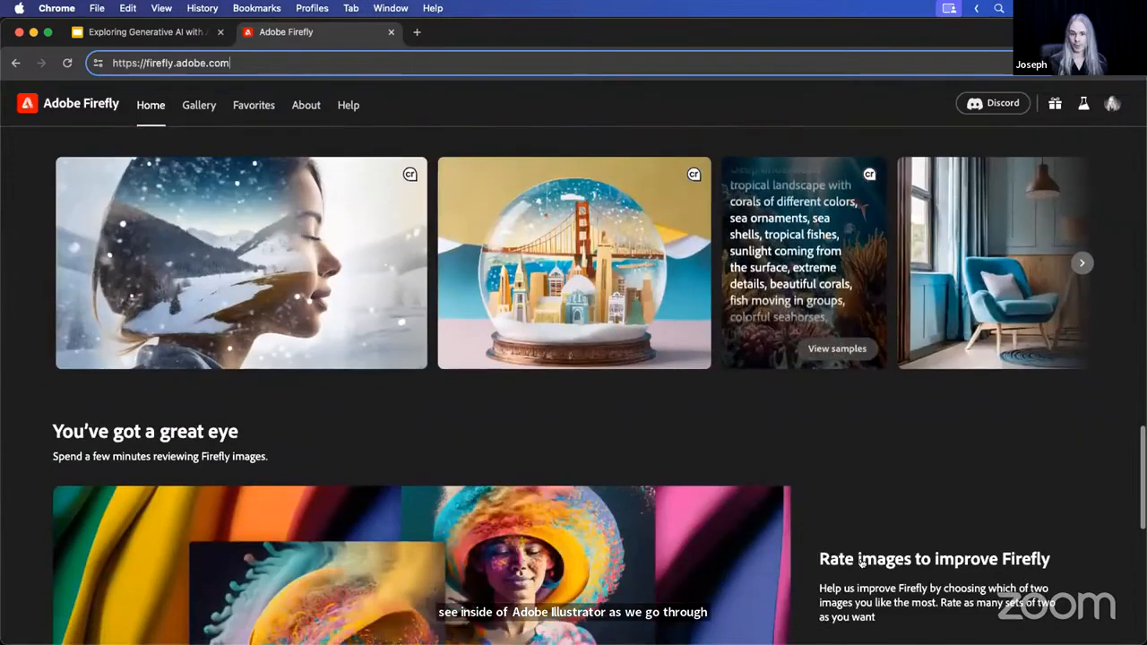
scroll(862, 563, down, 5)
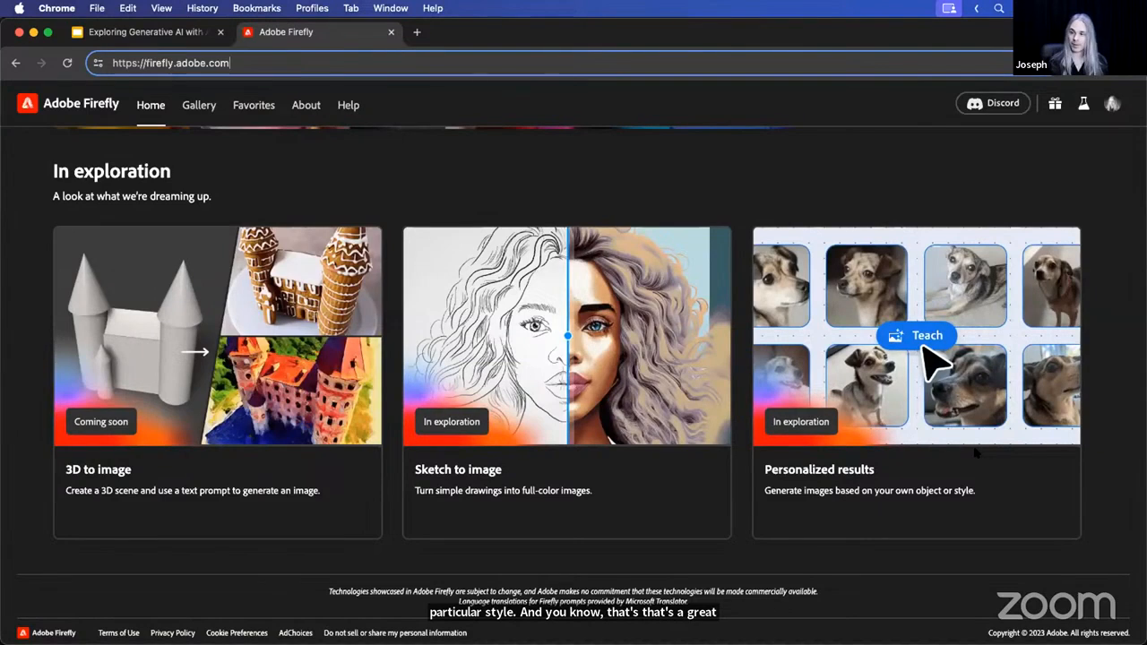
scroll(977, 453, up, 10)
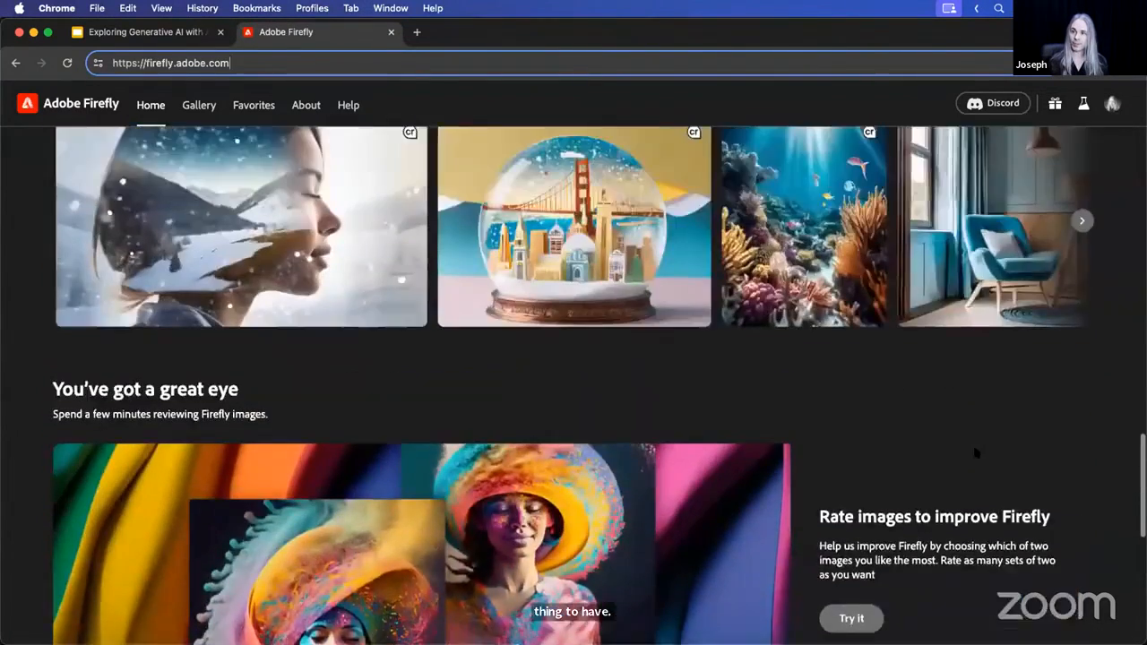
scroll(977, 453, up, 10)
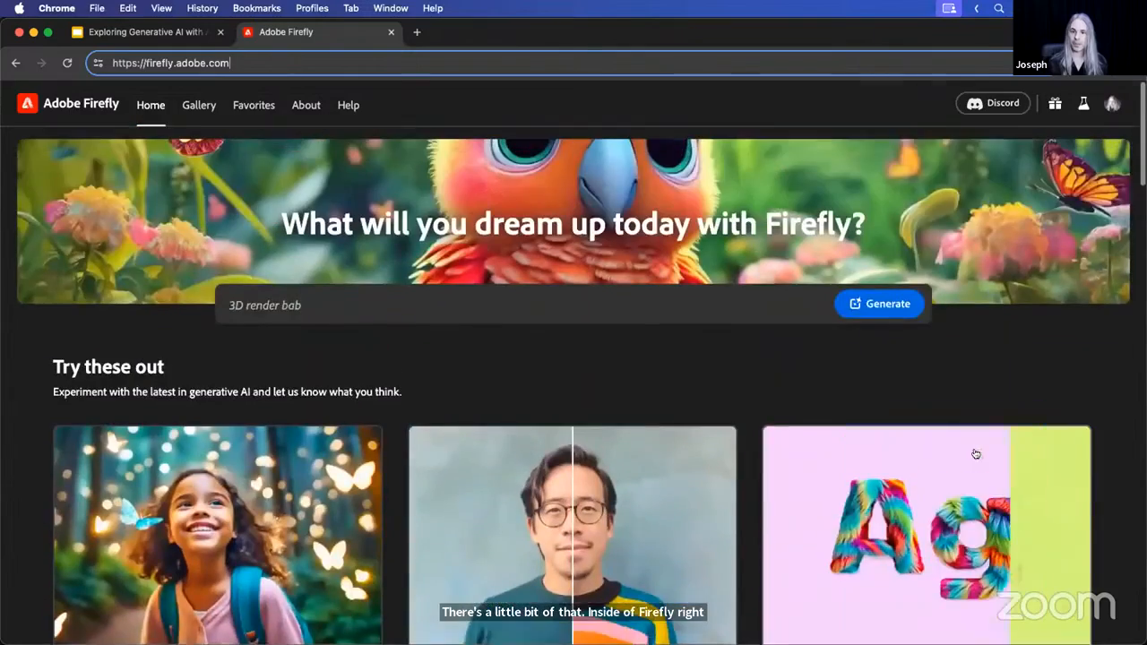
scroll(976, 453, down, 5)
scroll(977, 454, up, 1)
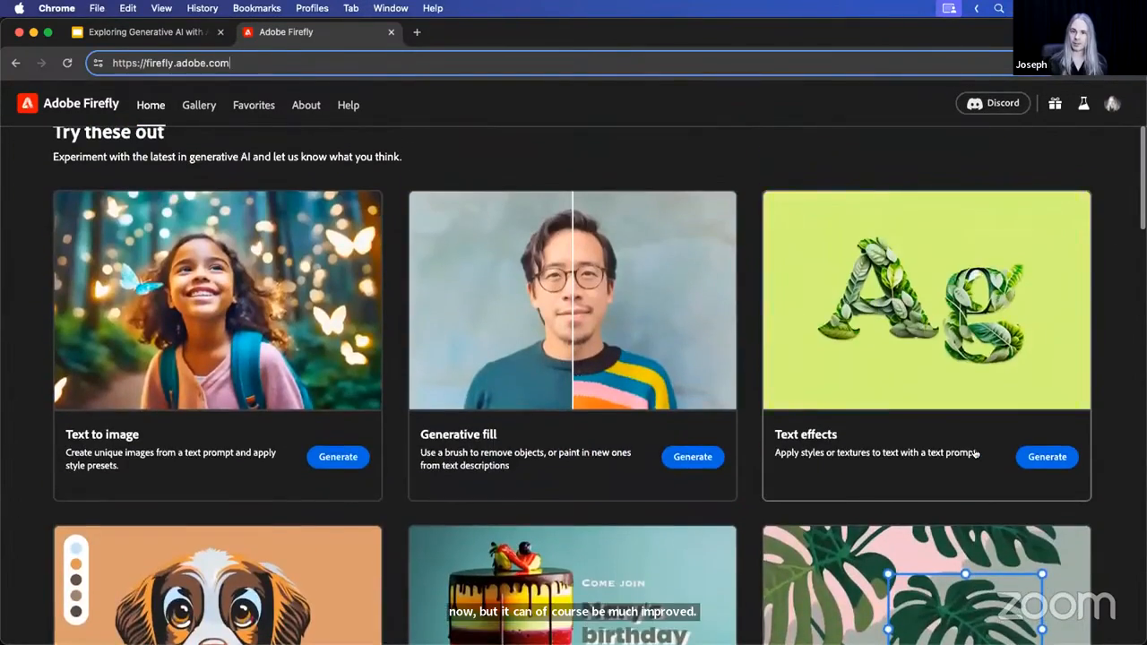
scroll(976, 454, up, 1)
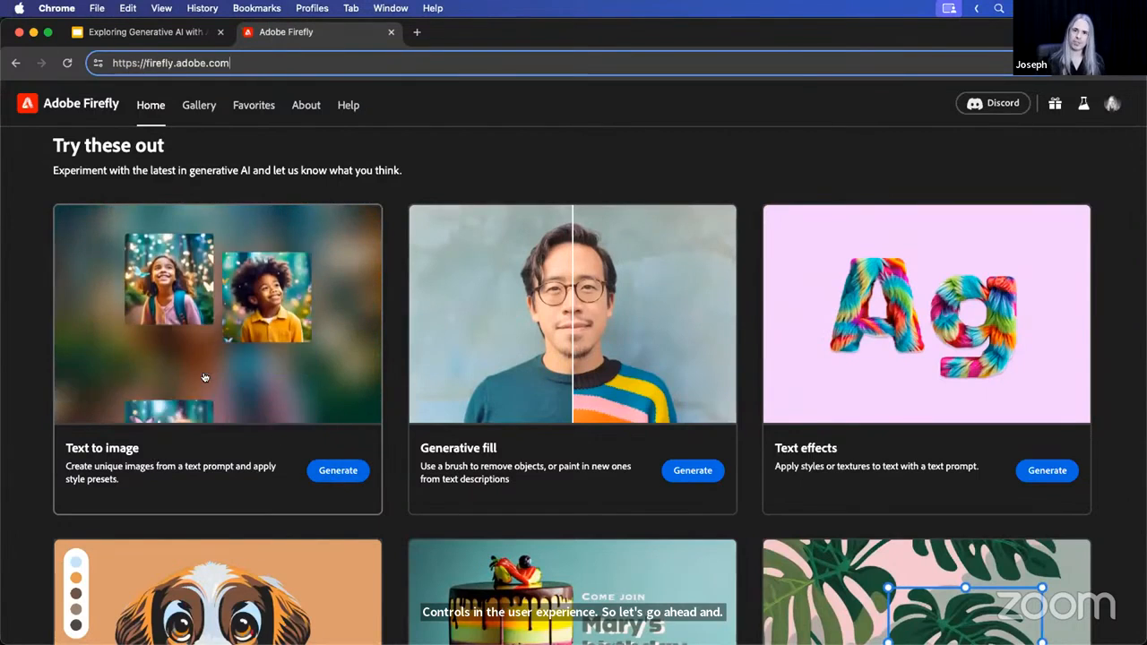
scroll(205, 359, up, 3)
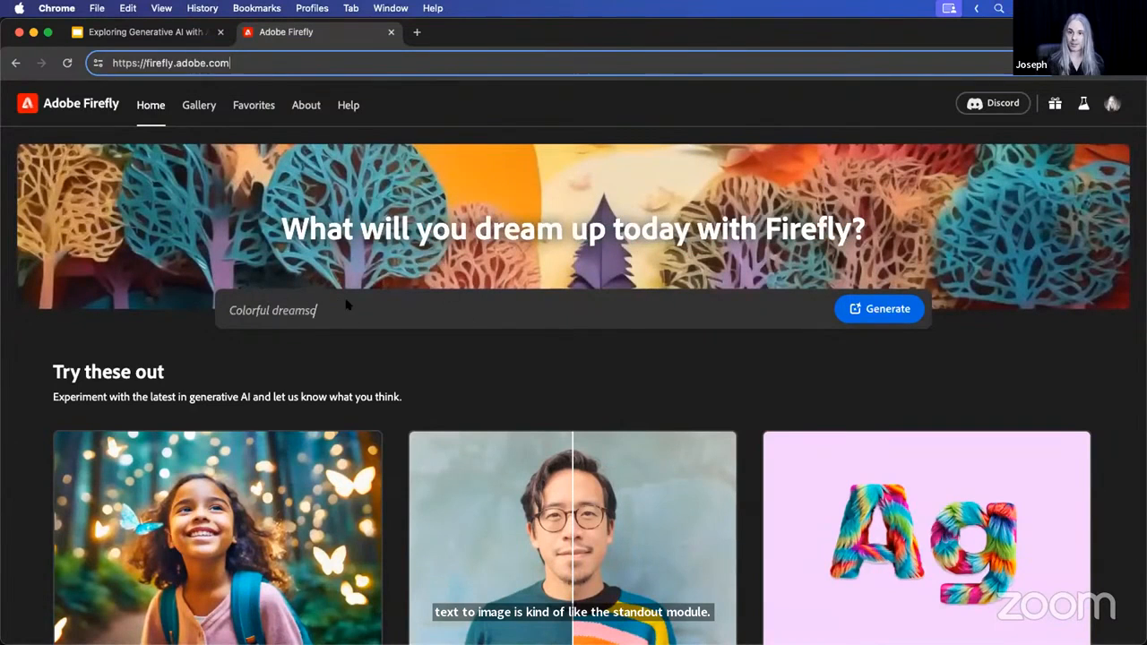
Open the Text to image module from the Firefly home page.
click(383, 312)
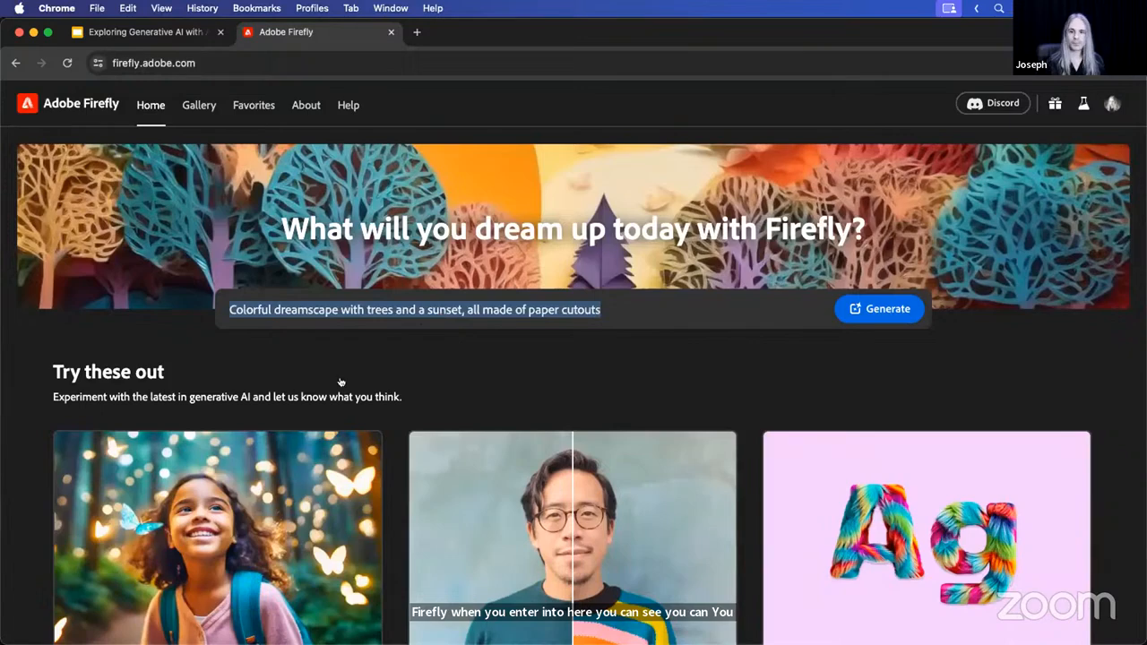
scroll(341, 382, down, 3)
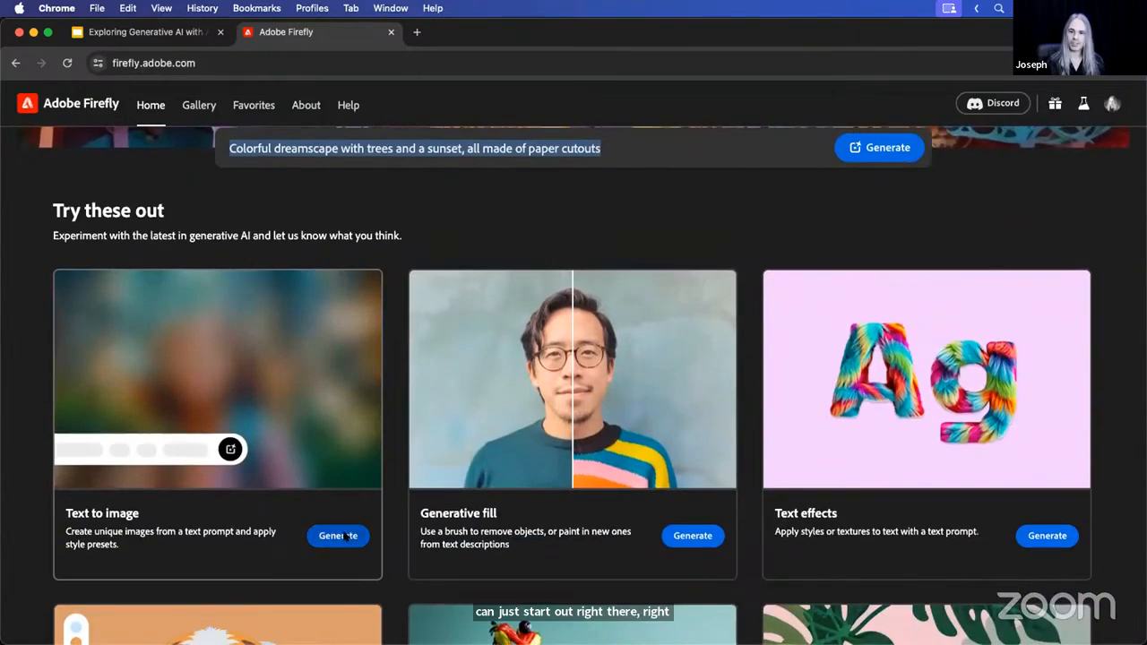
click(339, 536)
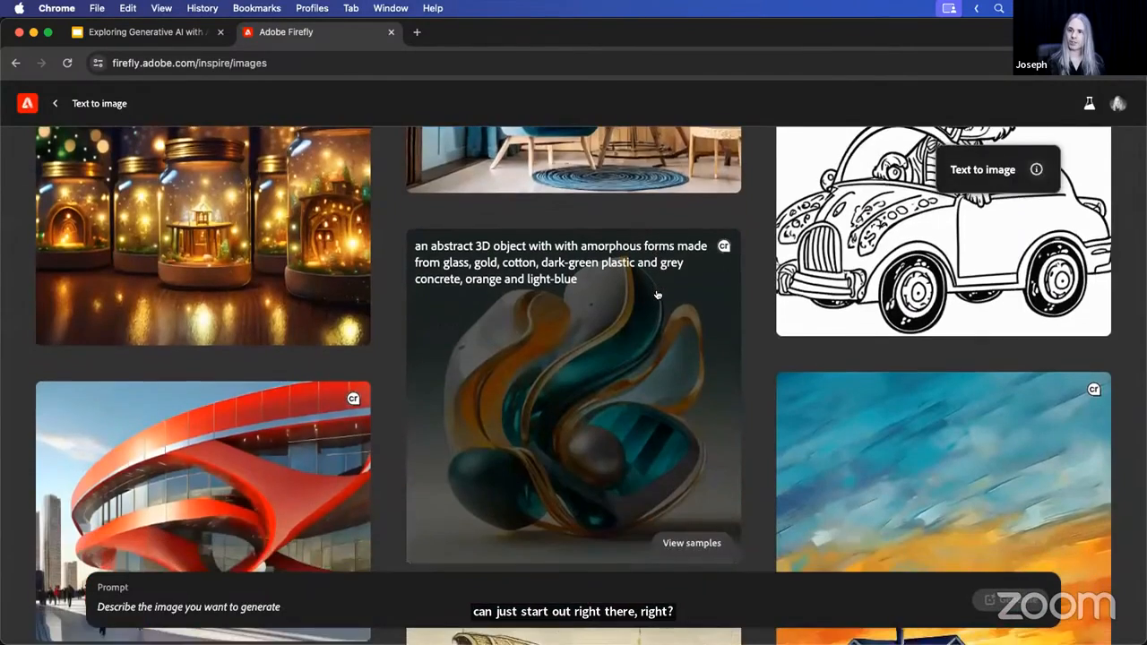
Examine the Text to image sample gallery for the range of styles and the prompts behind the images.
scroll(657, 295, down, 6)
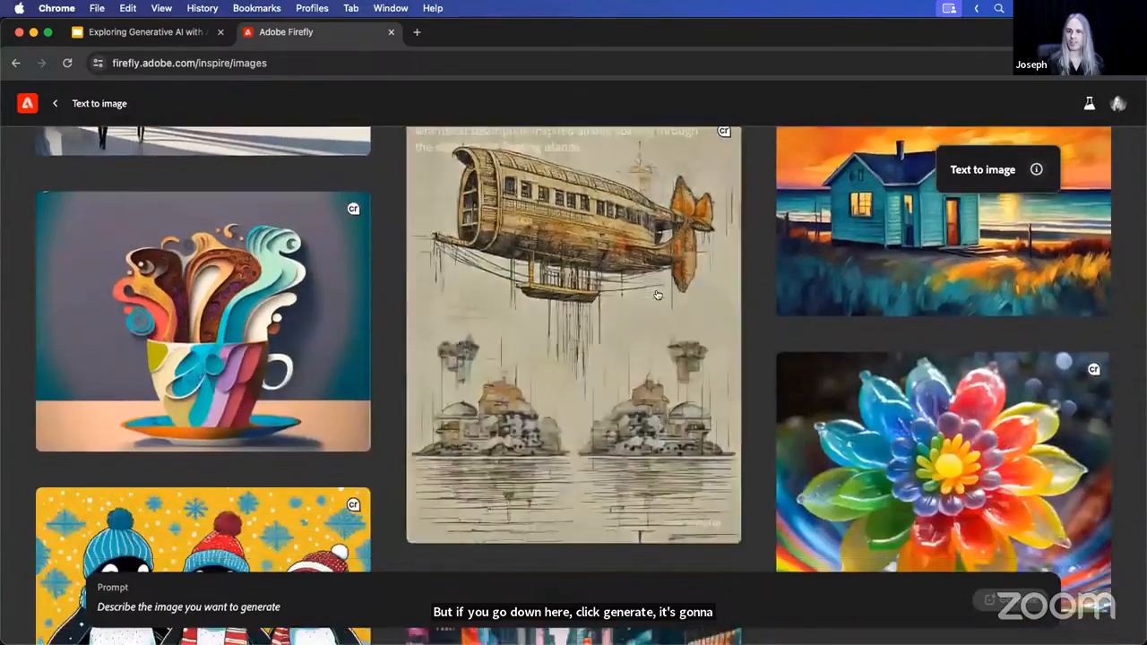
scroll(103, 287, up, 1)
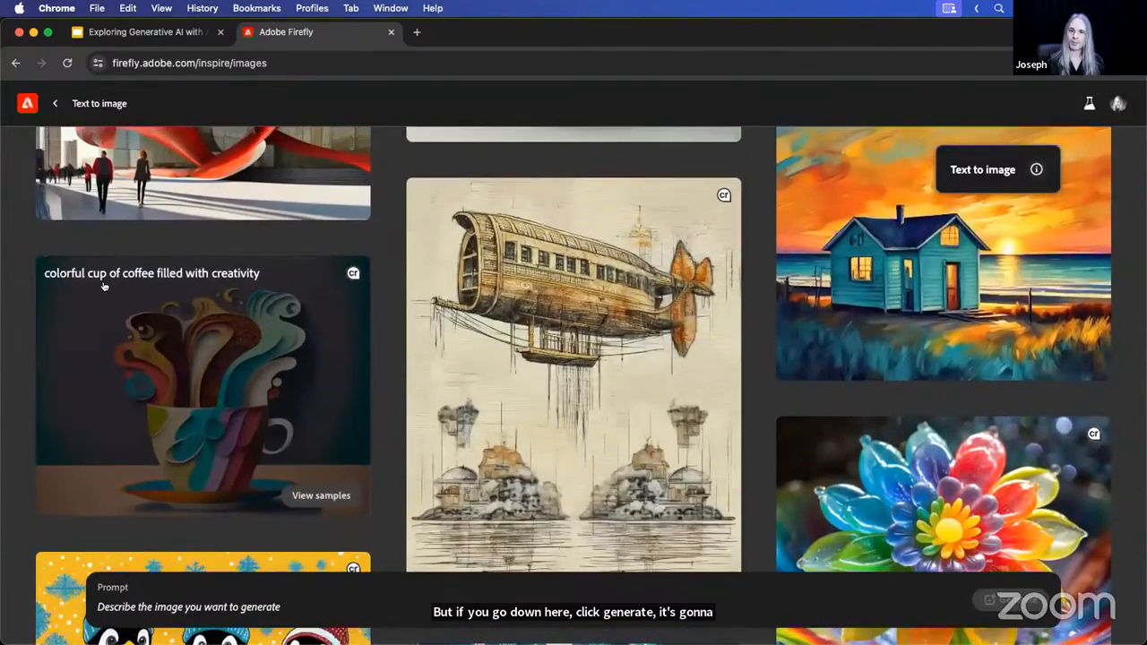
scroll(573, 462, up, 2)
scroll(573, 461, up, 3)
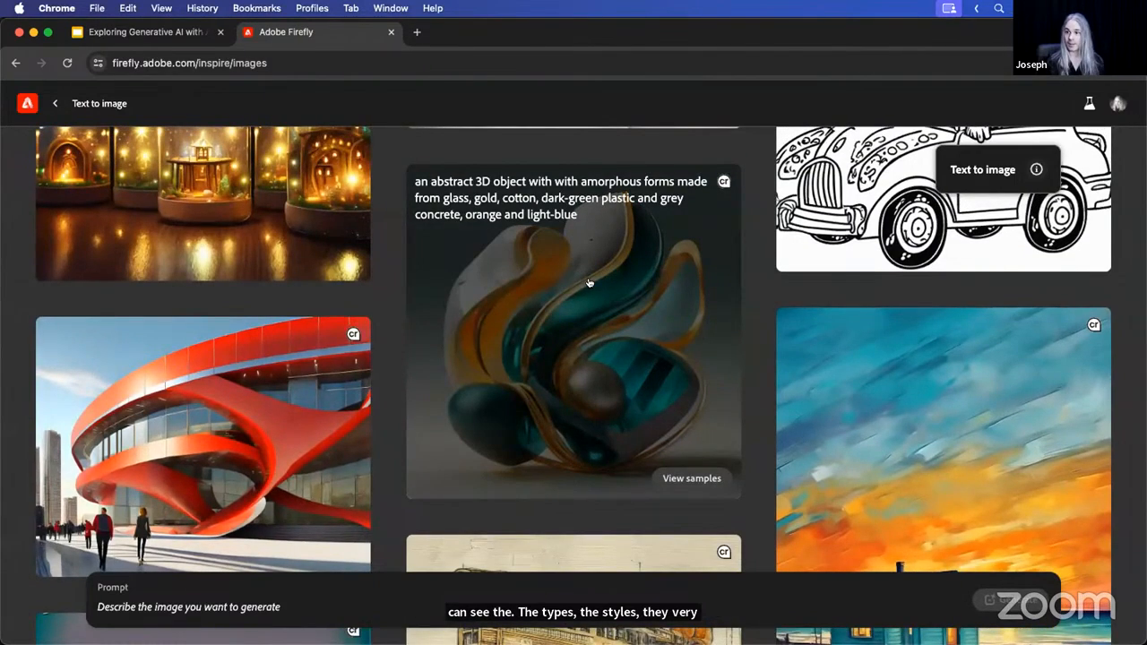
scroll(589, 283, up, 3)
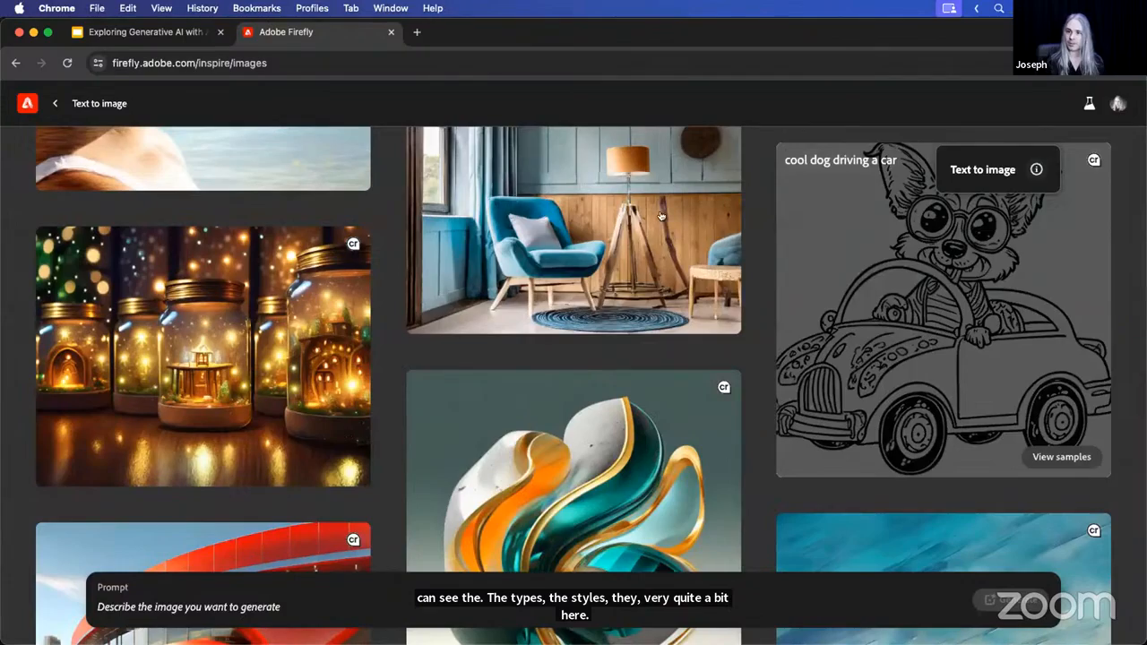
scroll(576, 377, down, 5)
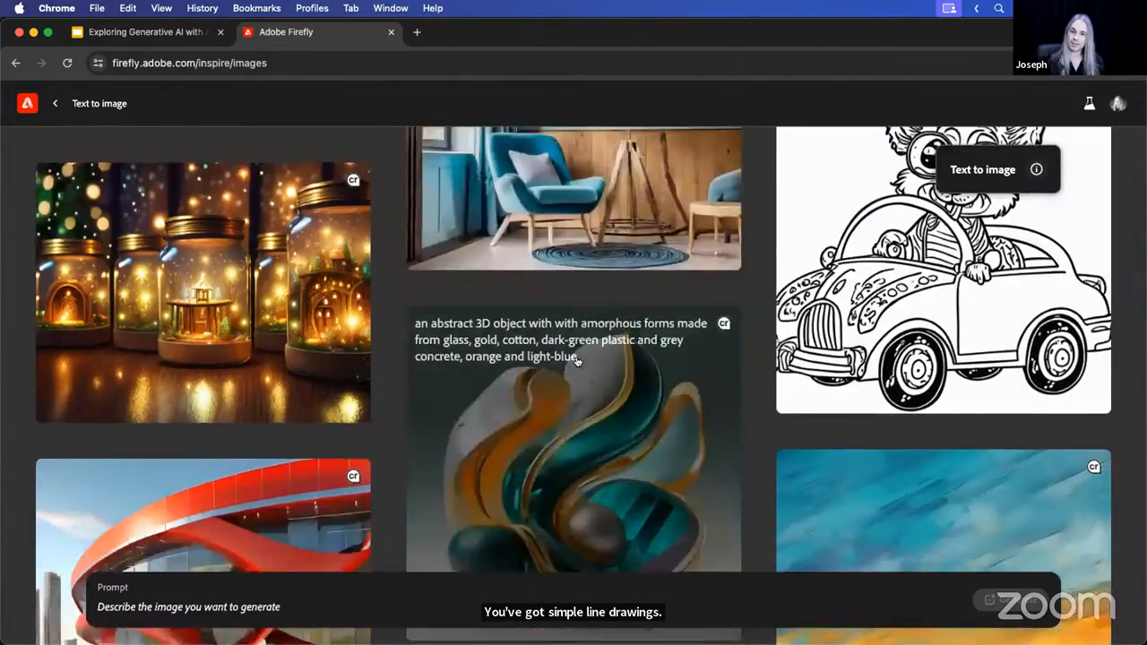
scroll(573, 386, down, 3)
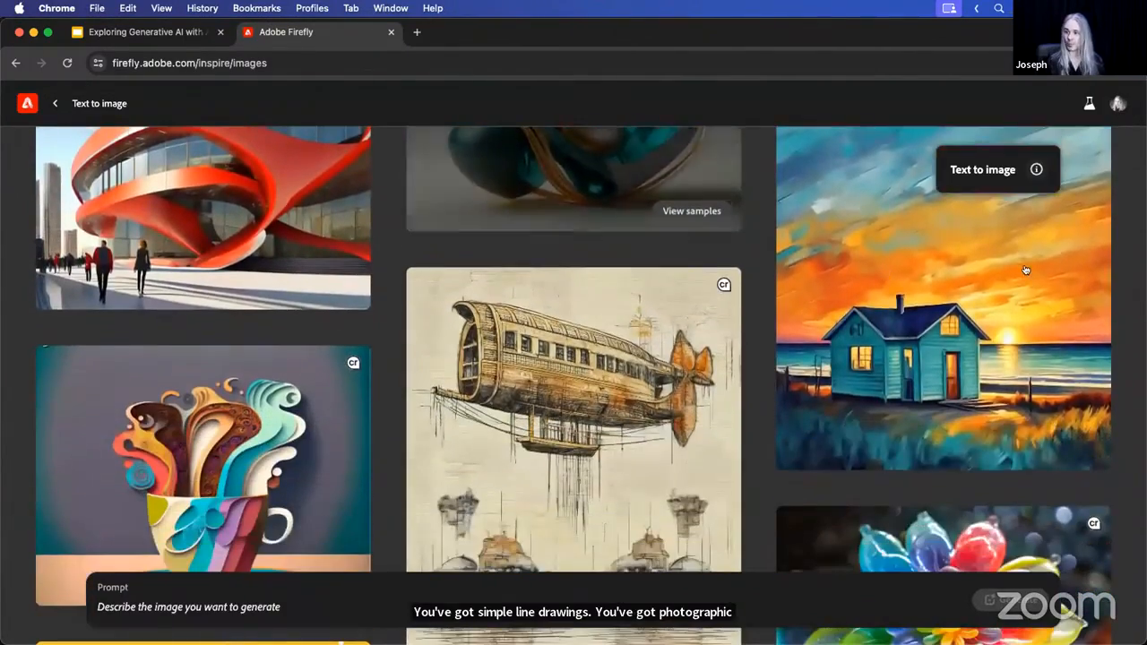
scroll(533, 366, down, 8)
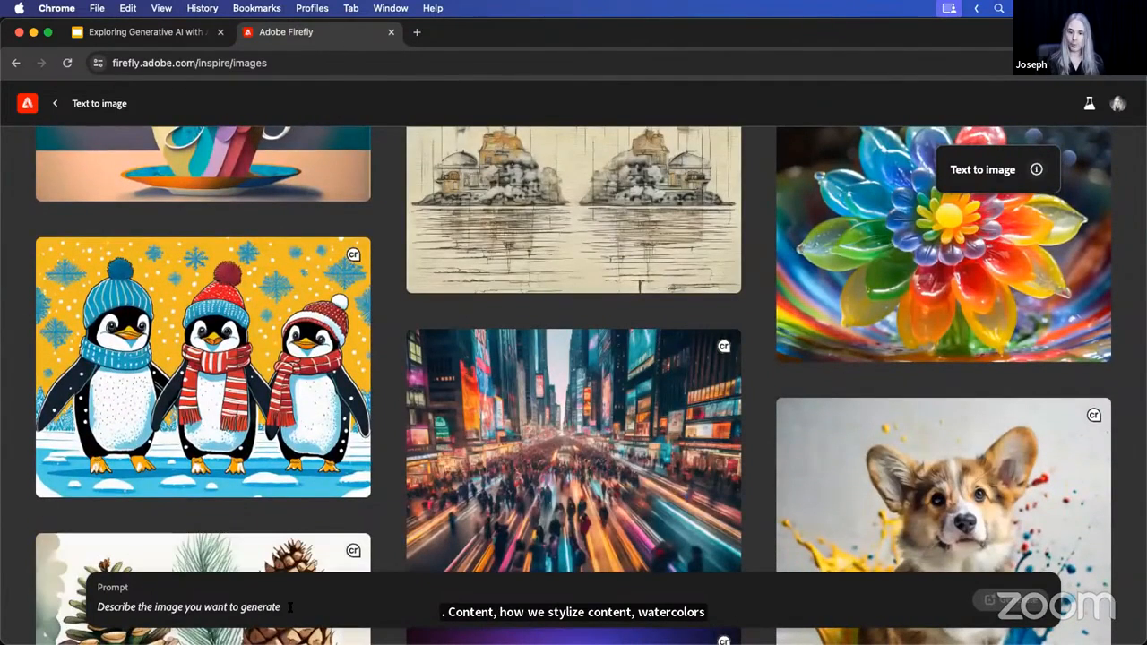
Generate images from the prompt "new year's eve celebration with lots of lights and people".
click(289, 608)
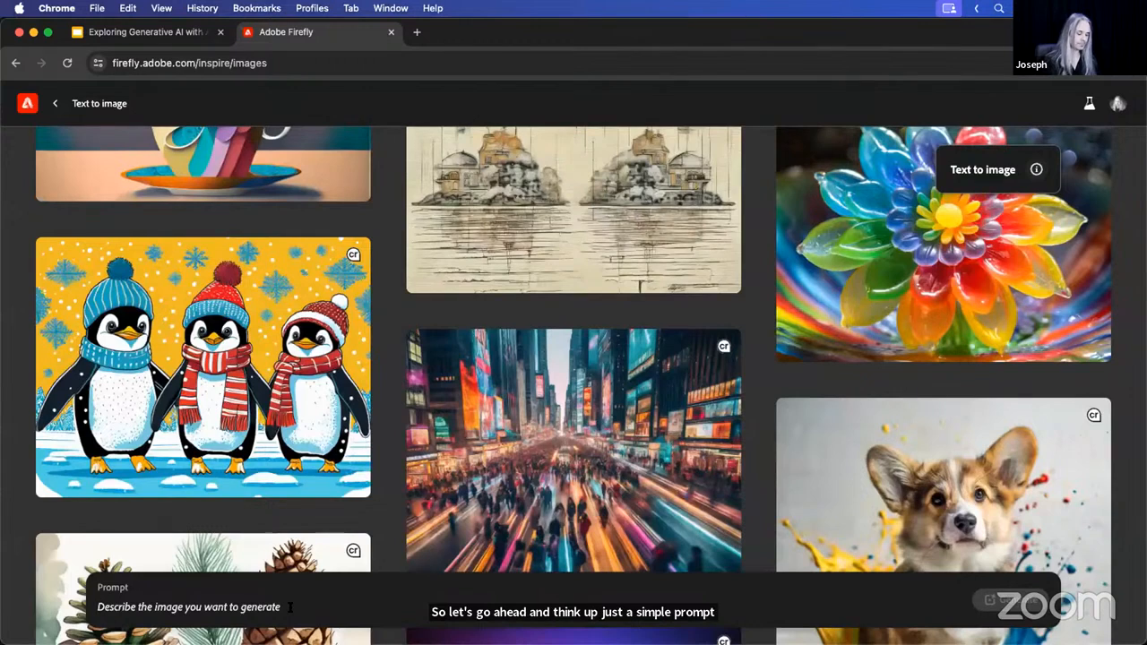
text(new ye)
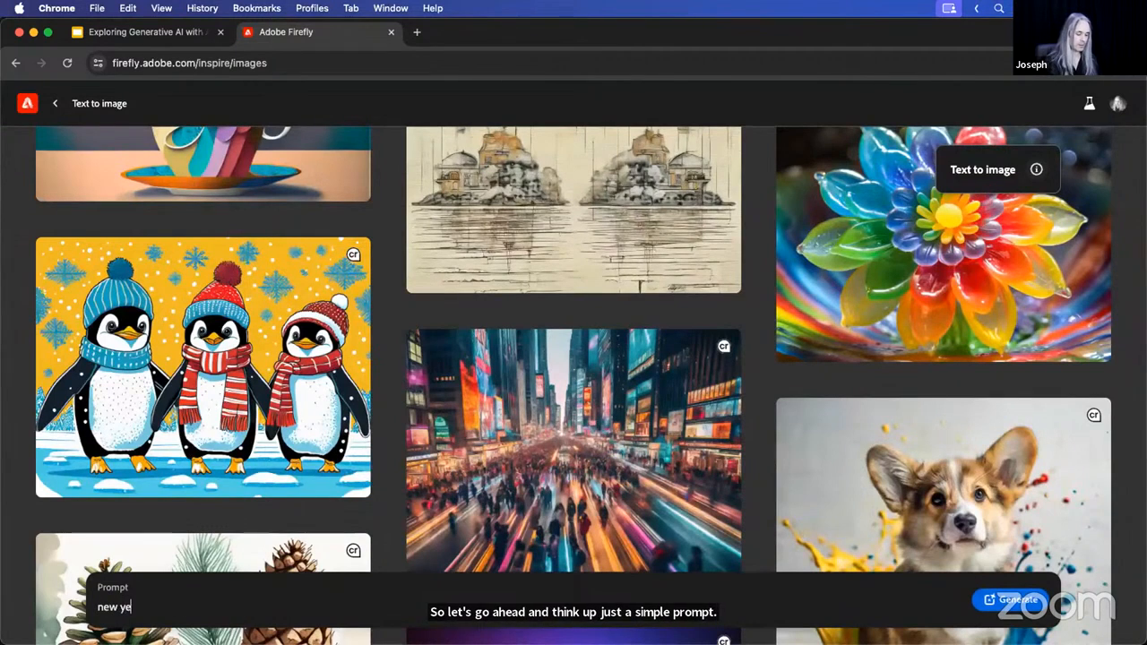
text(ar's ev)
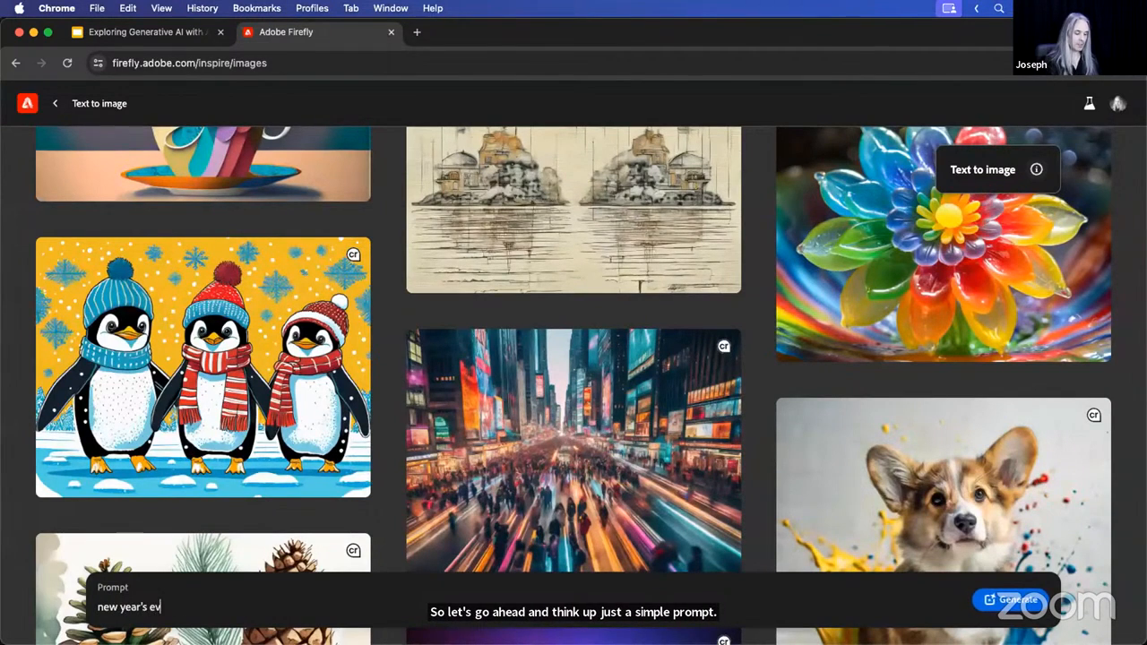
text(e celebrati)
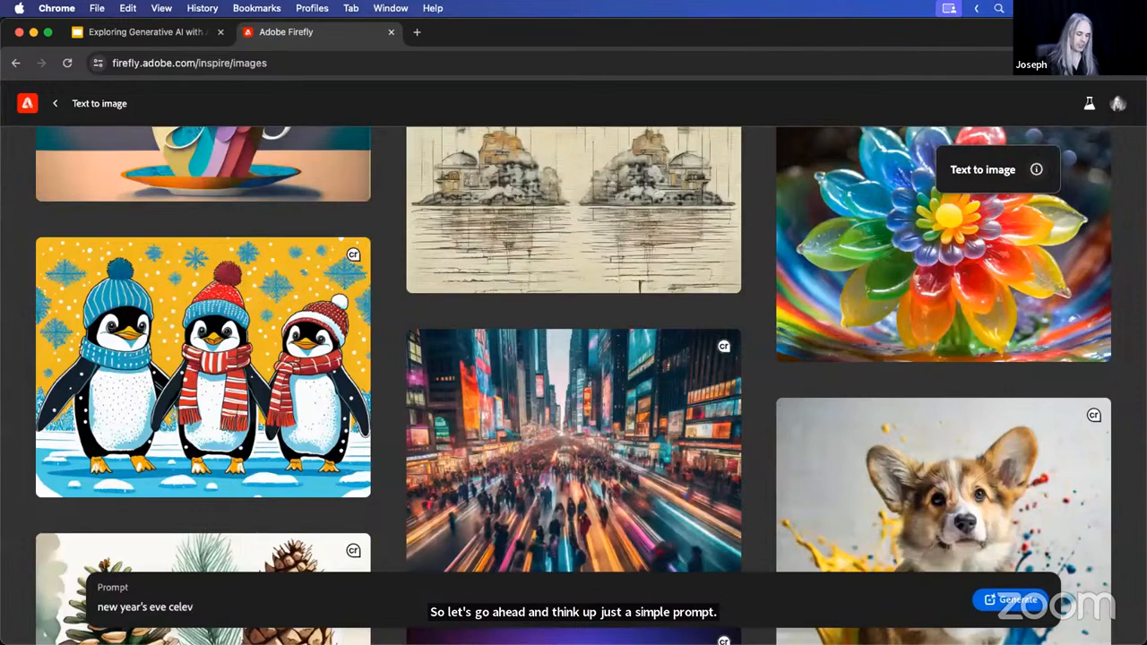
text(on)
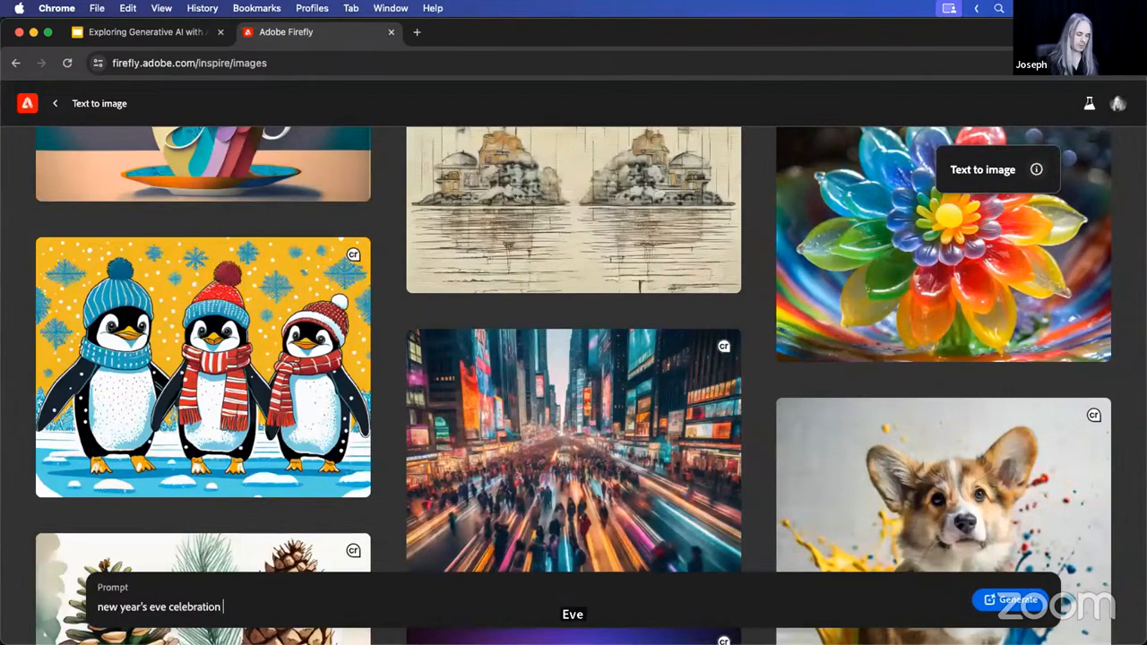
text( with lo)
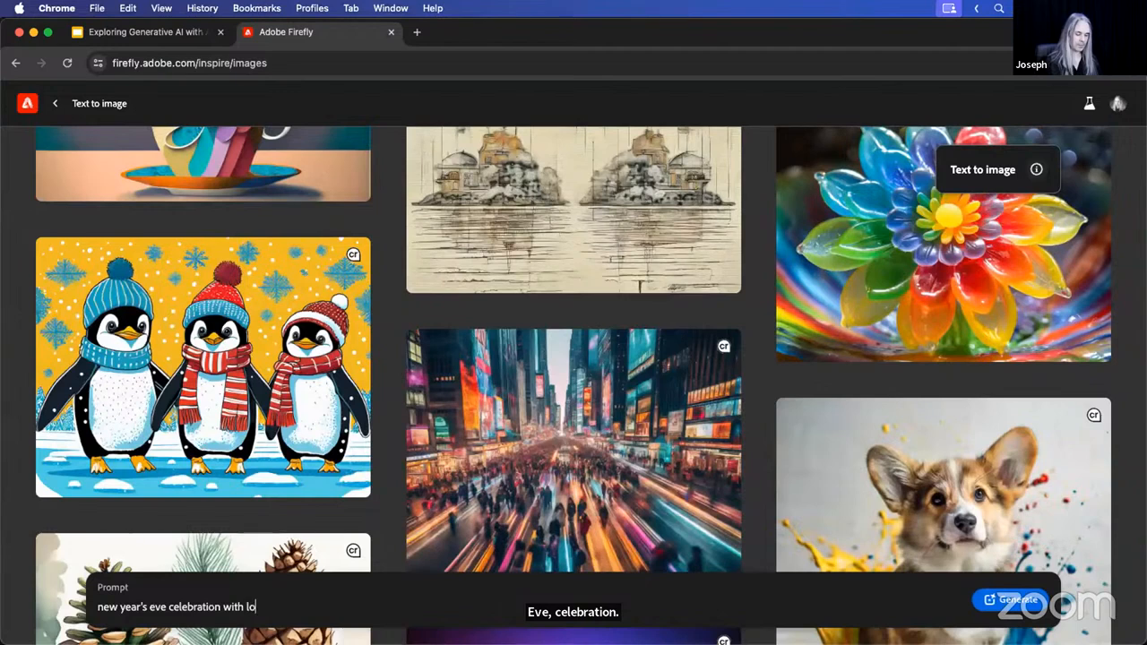
text(ts of lights and)
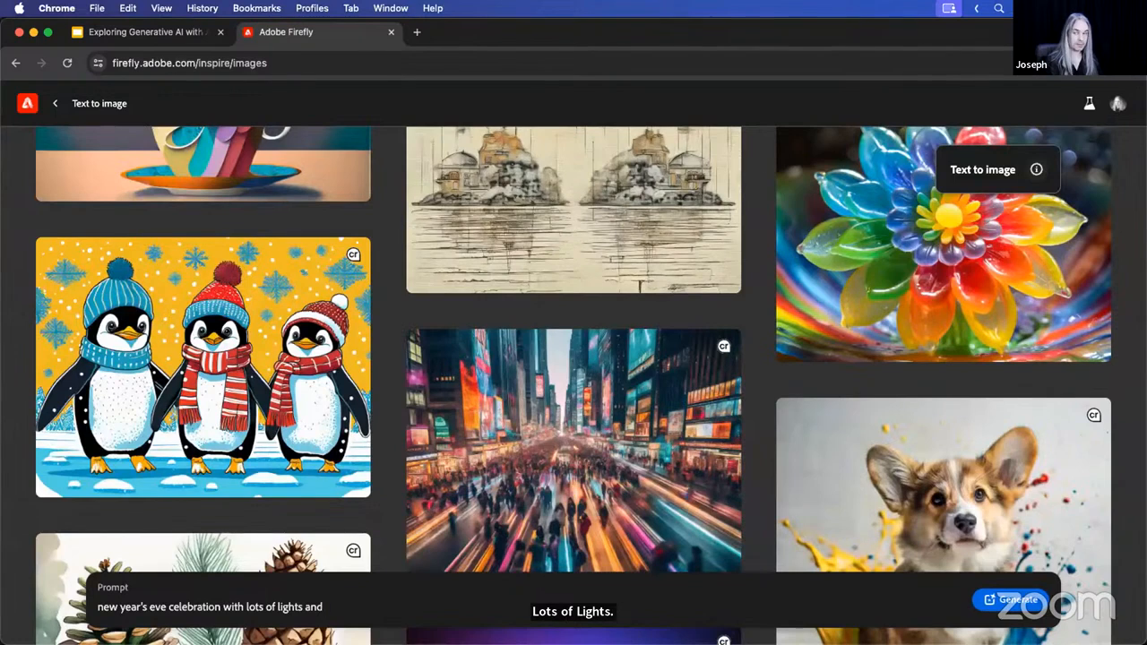
text( people)
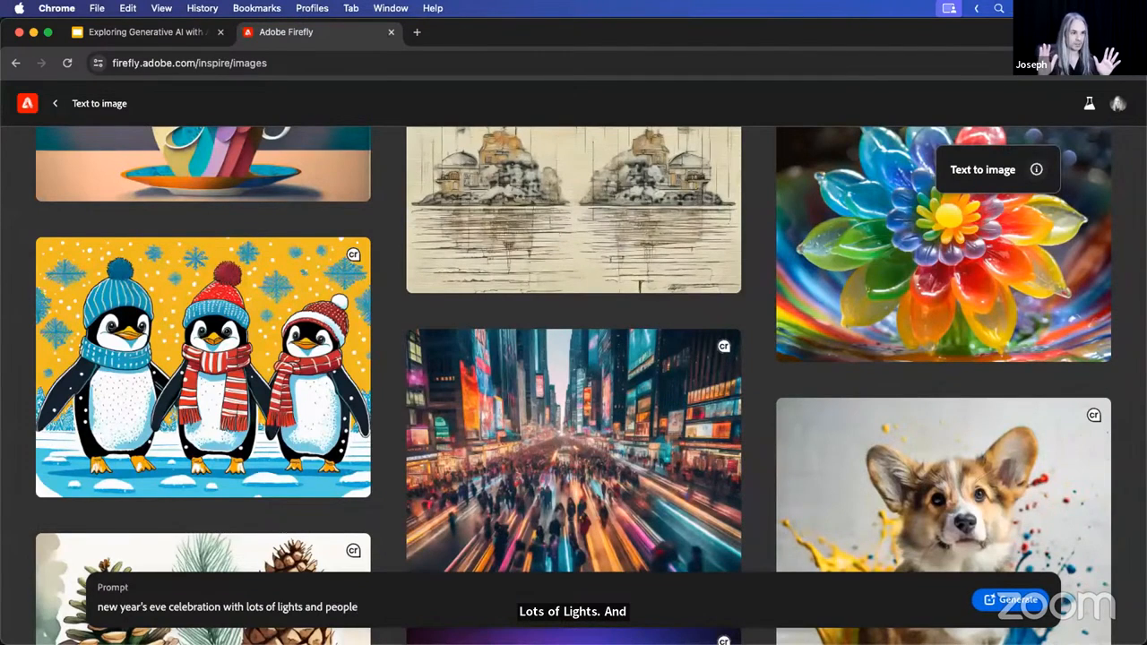
click(1017, 599)
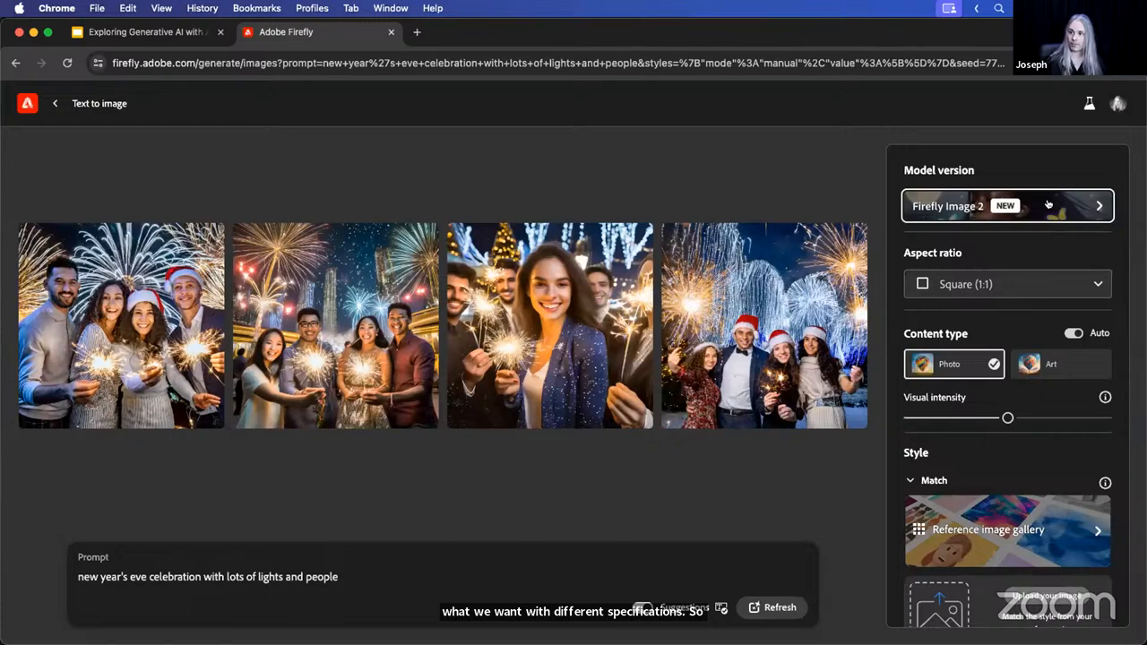
View the available model versions without changing the model, and set the aspect ratio to Widescreen (16:9).
click(1007, 207)
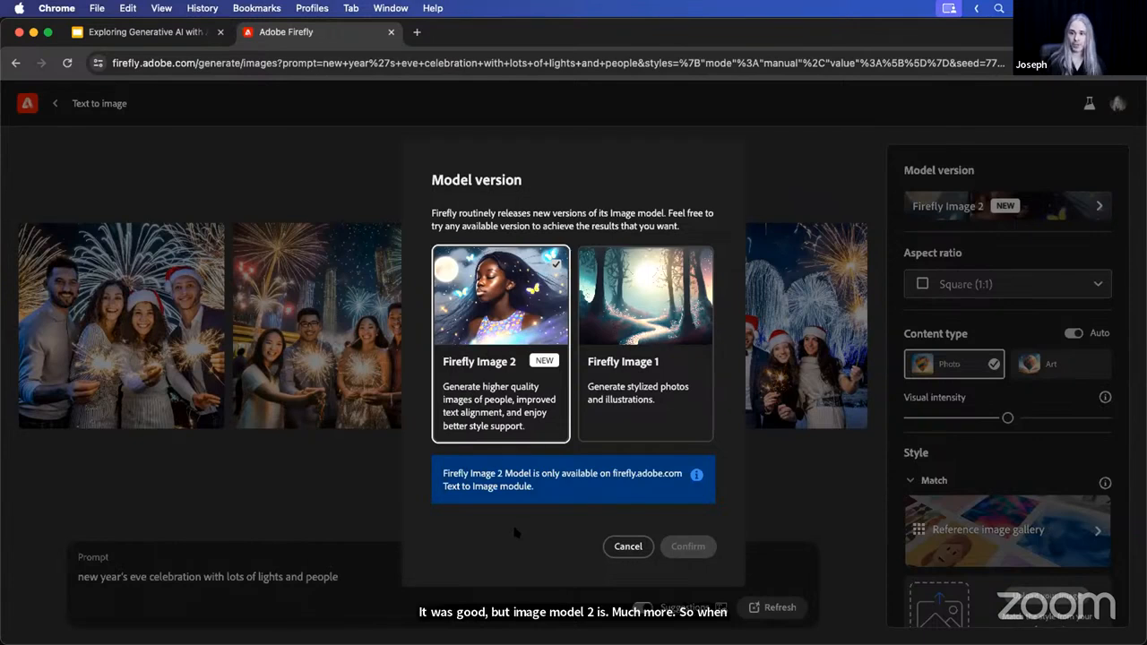
click(629, 547)
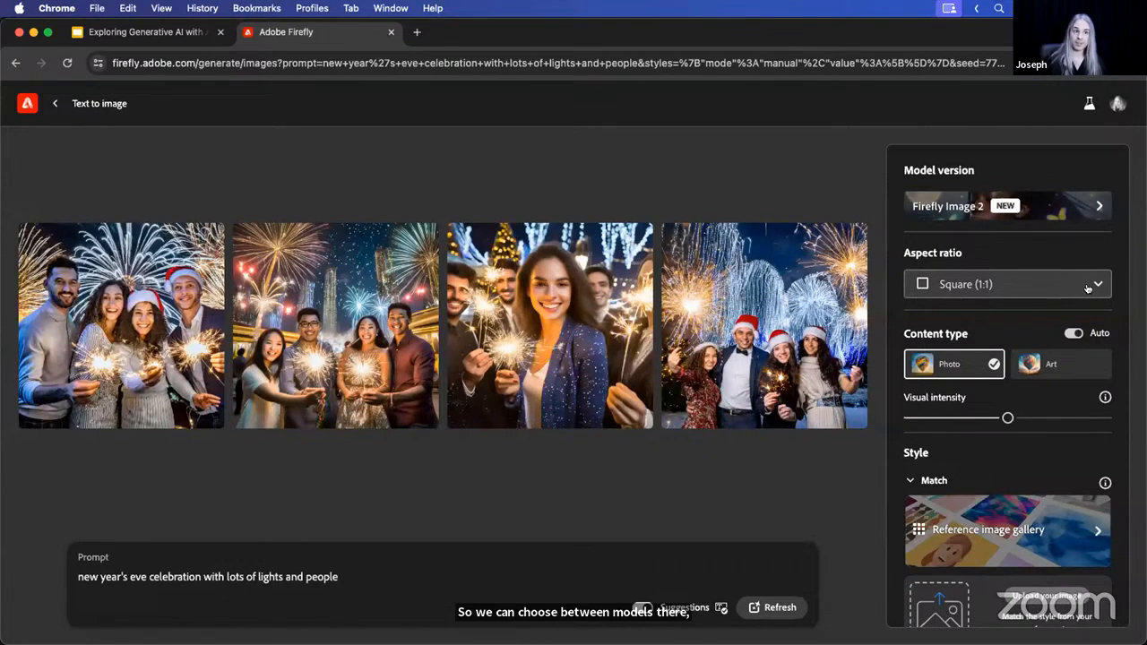
click(1018, 279)
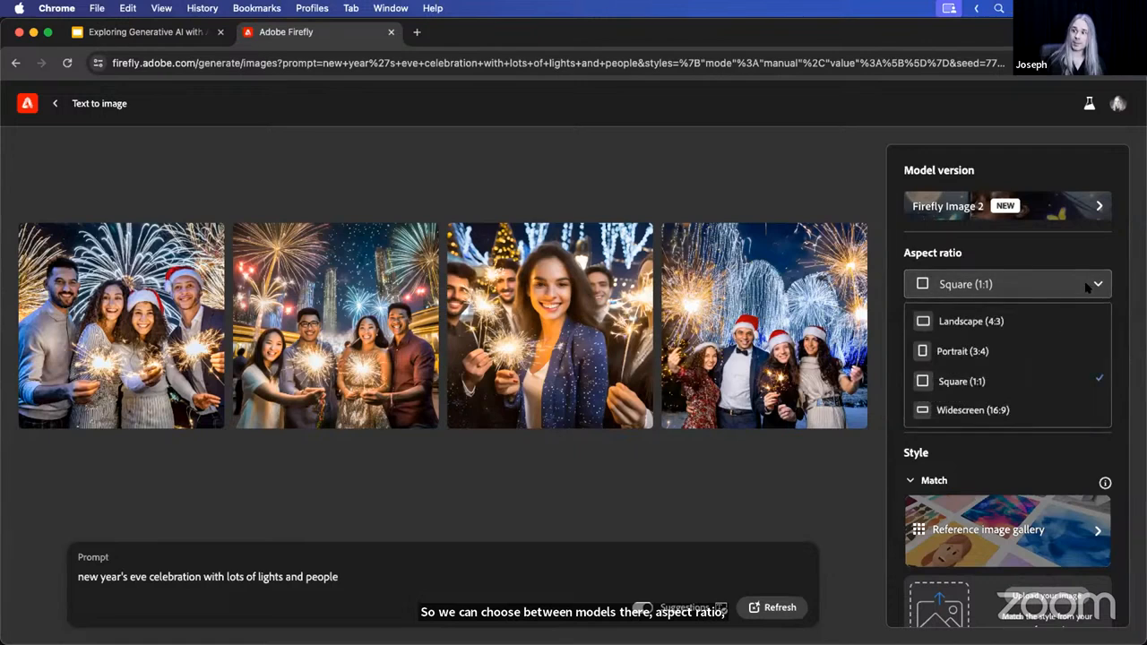
click(1018, 414)
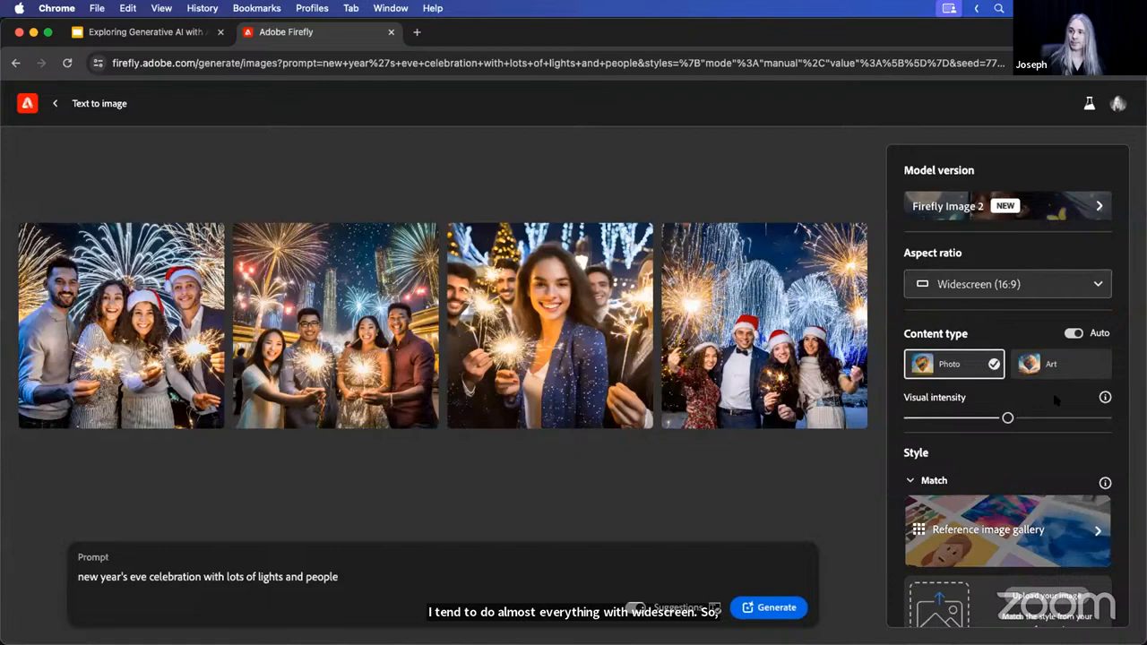
scroll(1056, 400, down, 3)
scroll(1056, 399, down, 1)
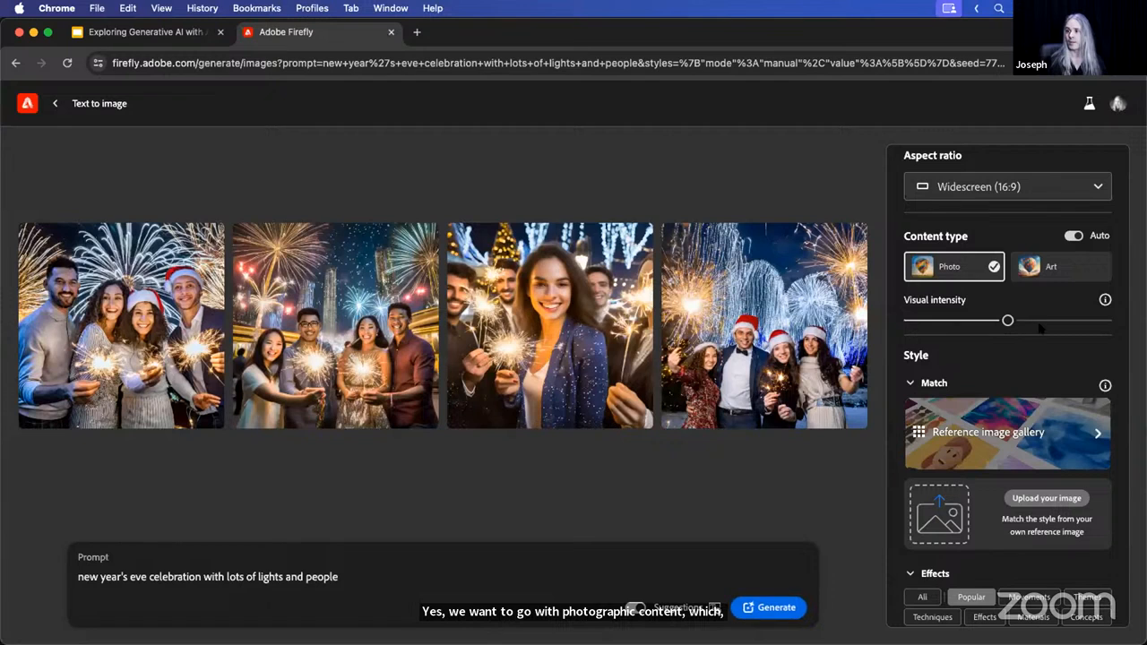
Try low and high Visual intensity levels for the photo content, ending at about three quarters of the range.
mouse_move(1106, 303)
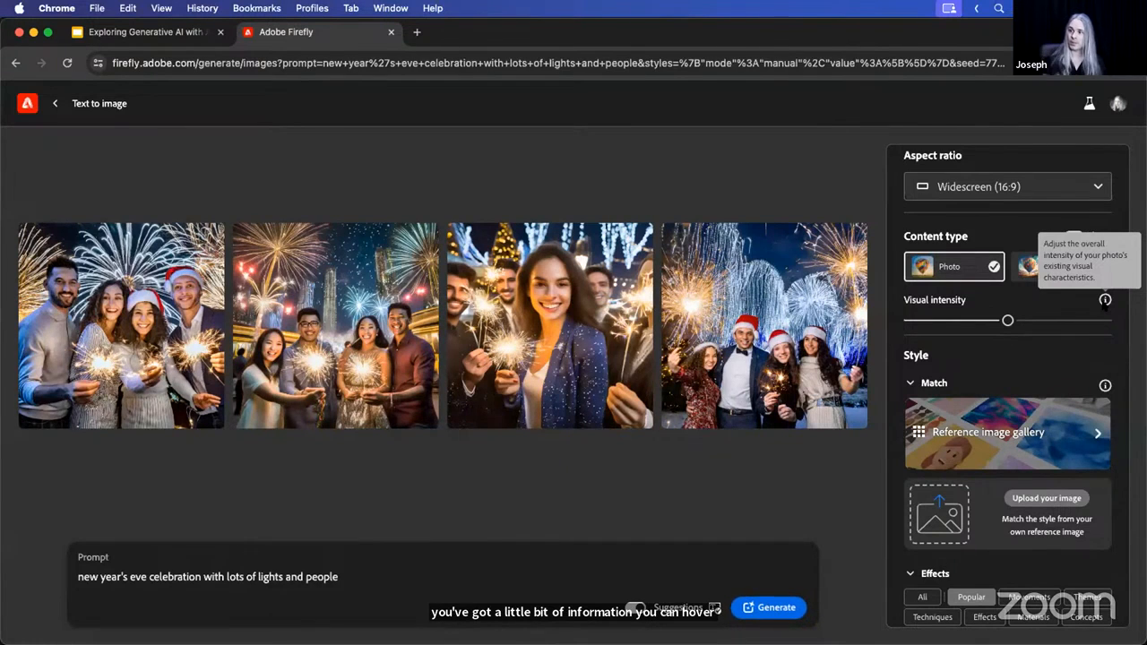
click(1057, 320)
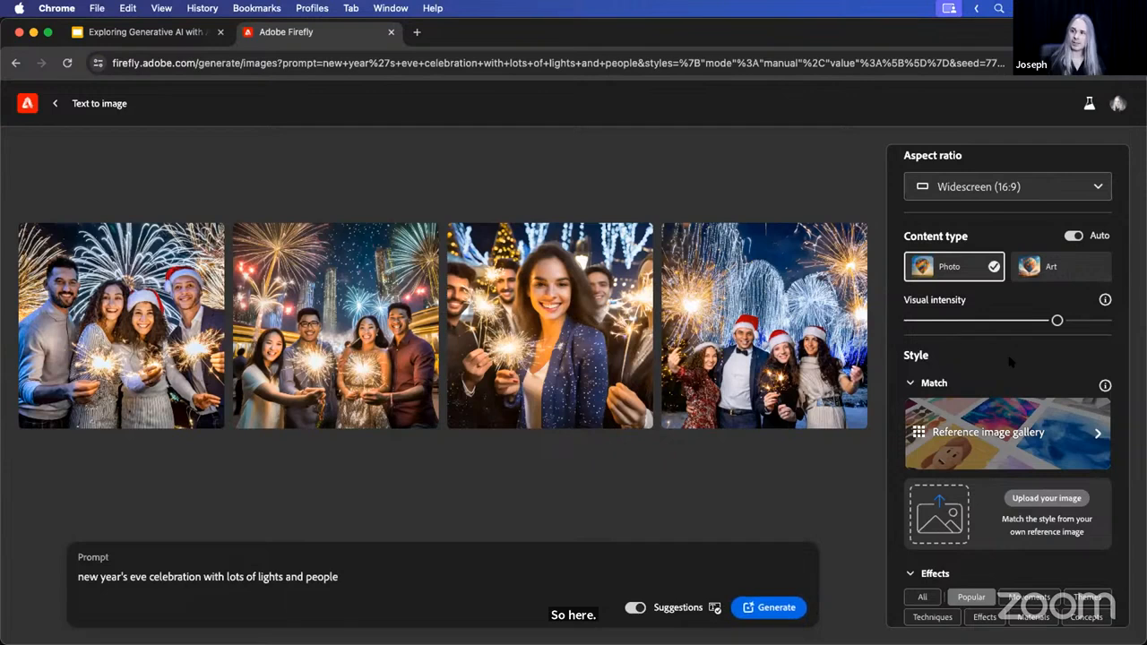
scroll(1013, 363, down, 2)
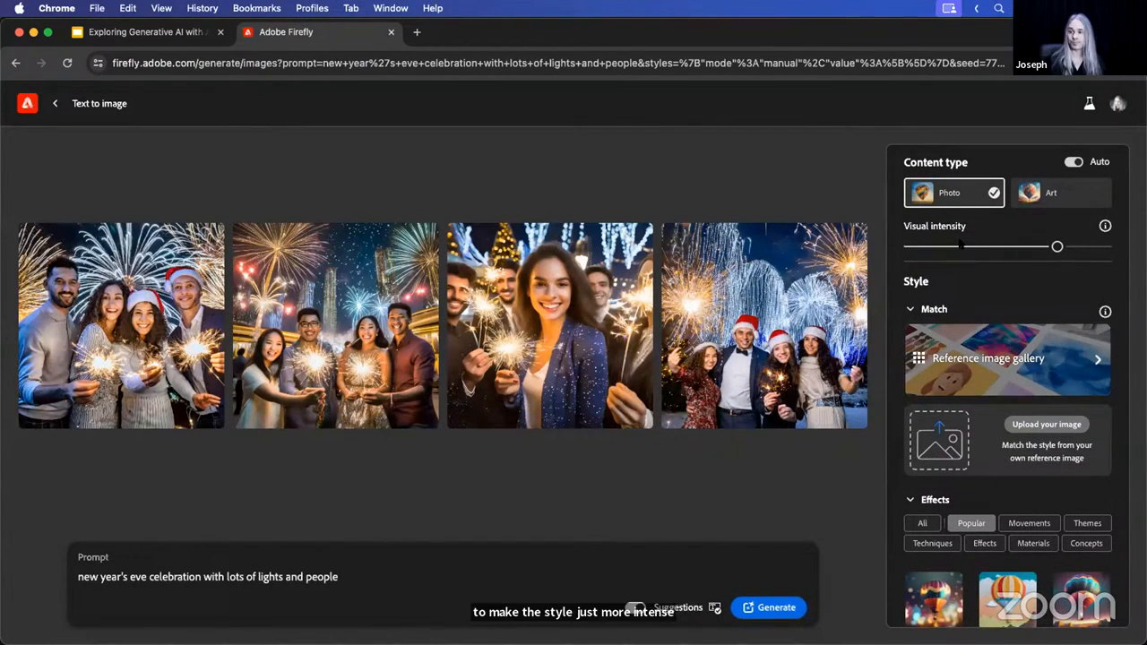
click(910, 246)
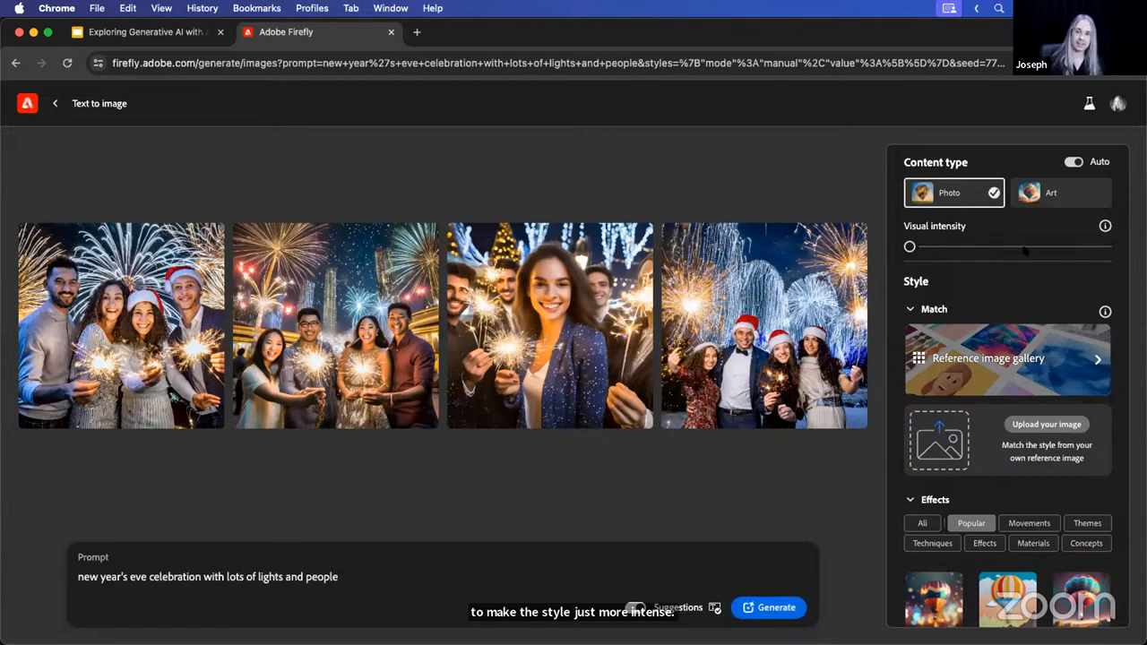
click(1060, 248)
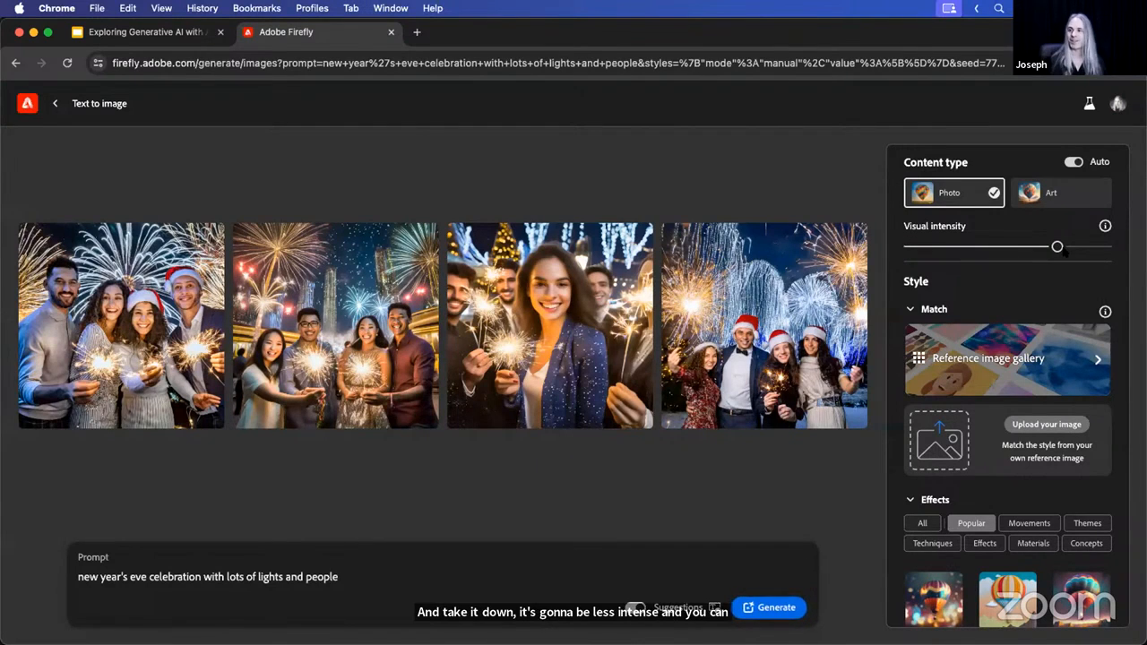
Apply the Bokeh effect from the popular effects and set the color and tone to Vibrant colors.
scroll(1061, 278, down, 2)
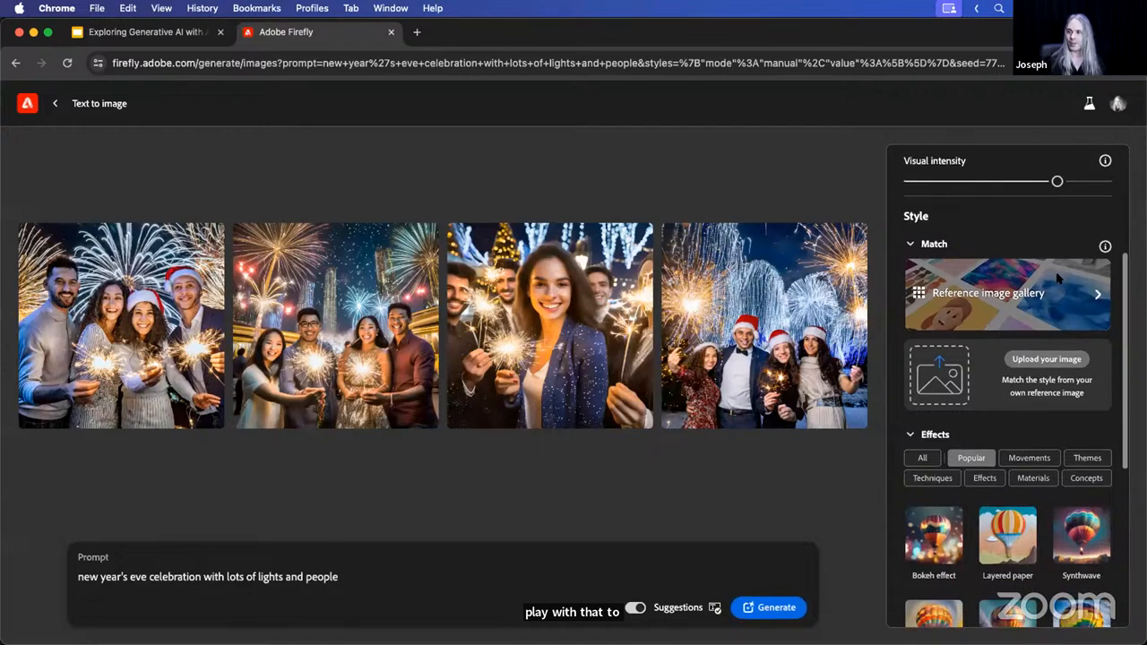
scroll(1057, 278, down, 1)
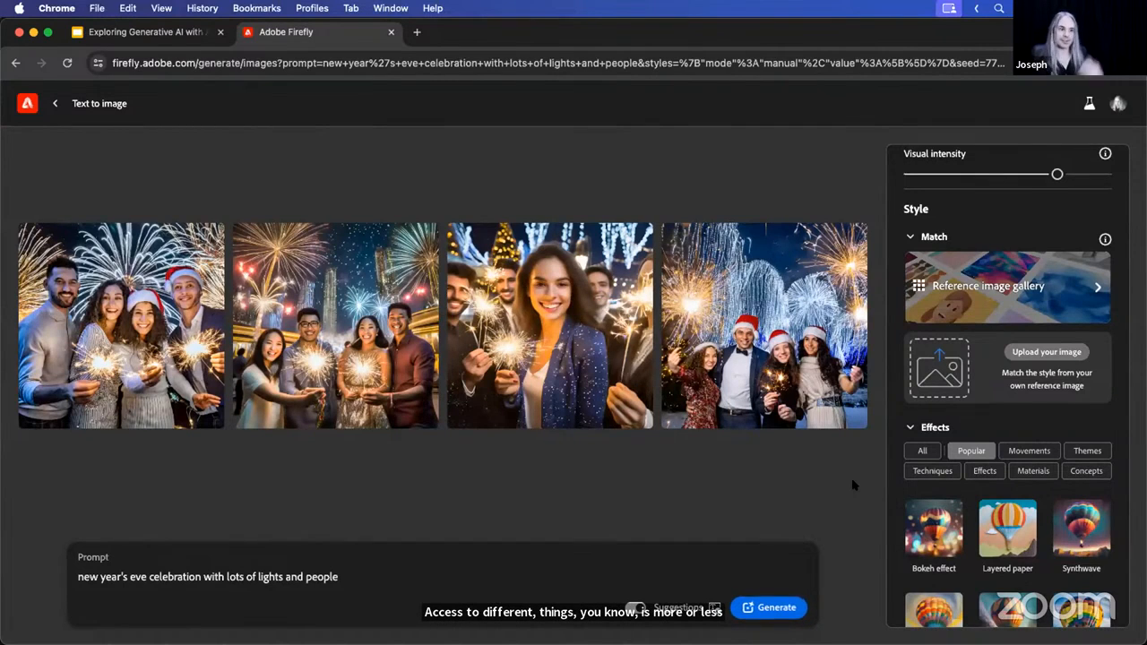
scroll(926, 321, down, 6)
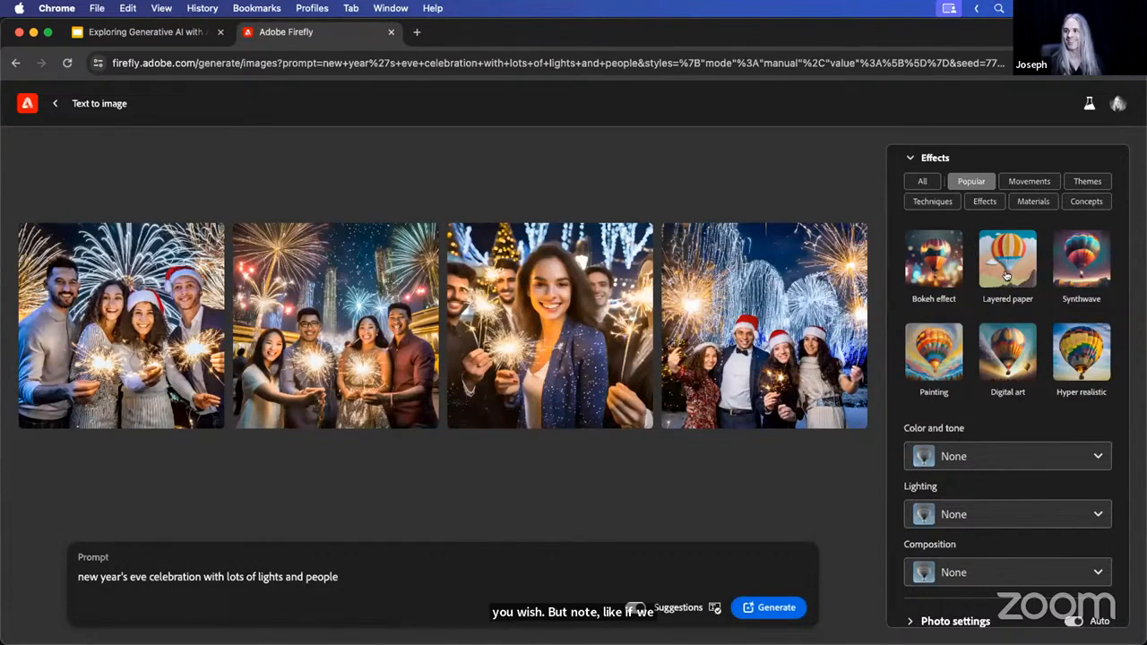
click(924, 262)
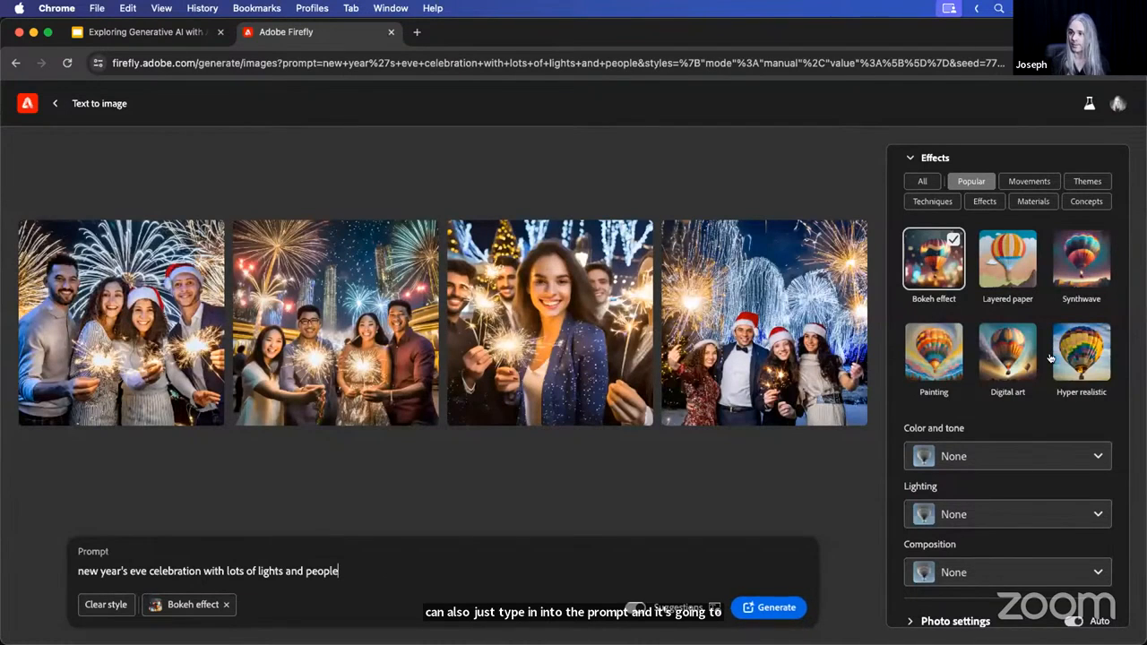
scroll(1050, 358, down, 2)
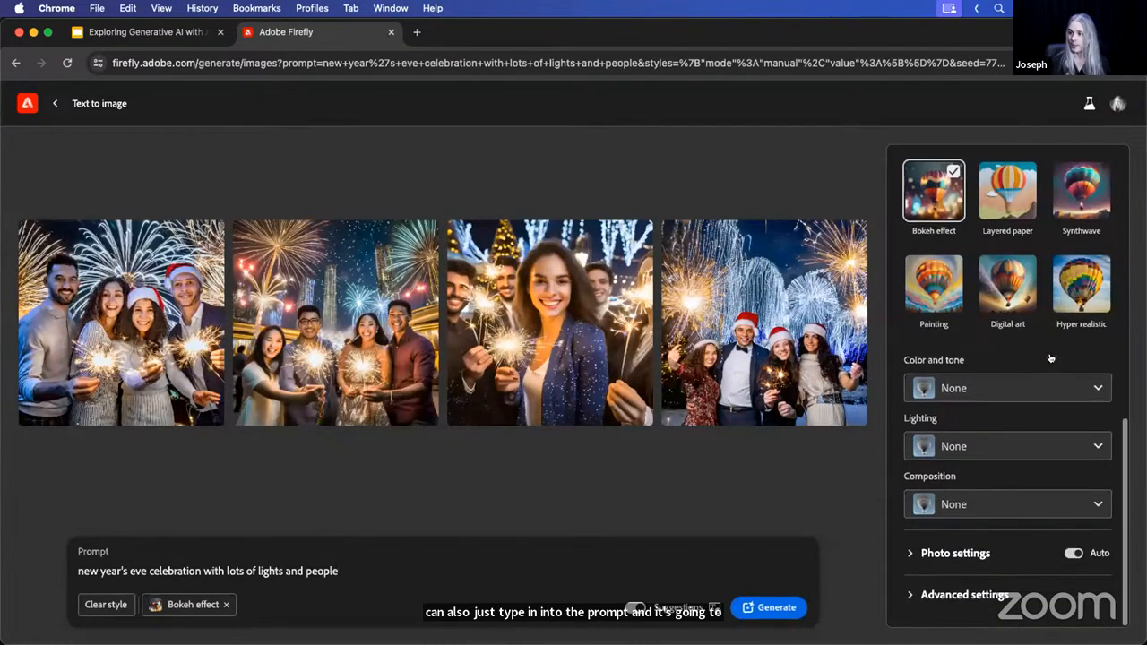
click(986, 385)
scroll(1022, 282, down, 1)
scroll(1022, 283, down, 1)
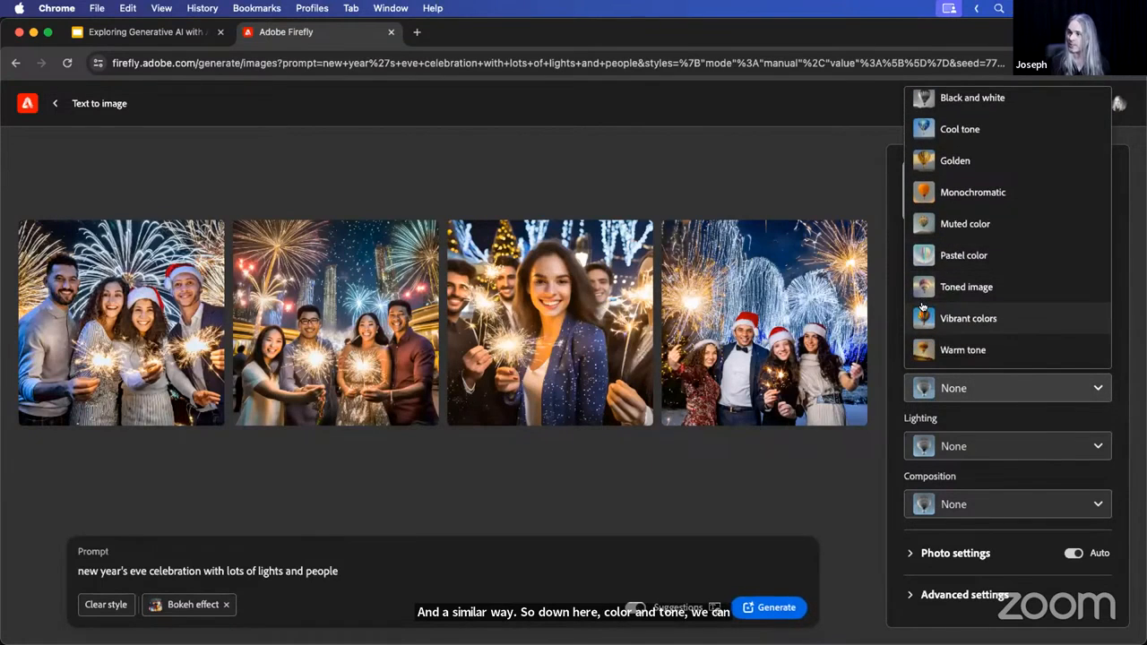
click(959, 318)
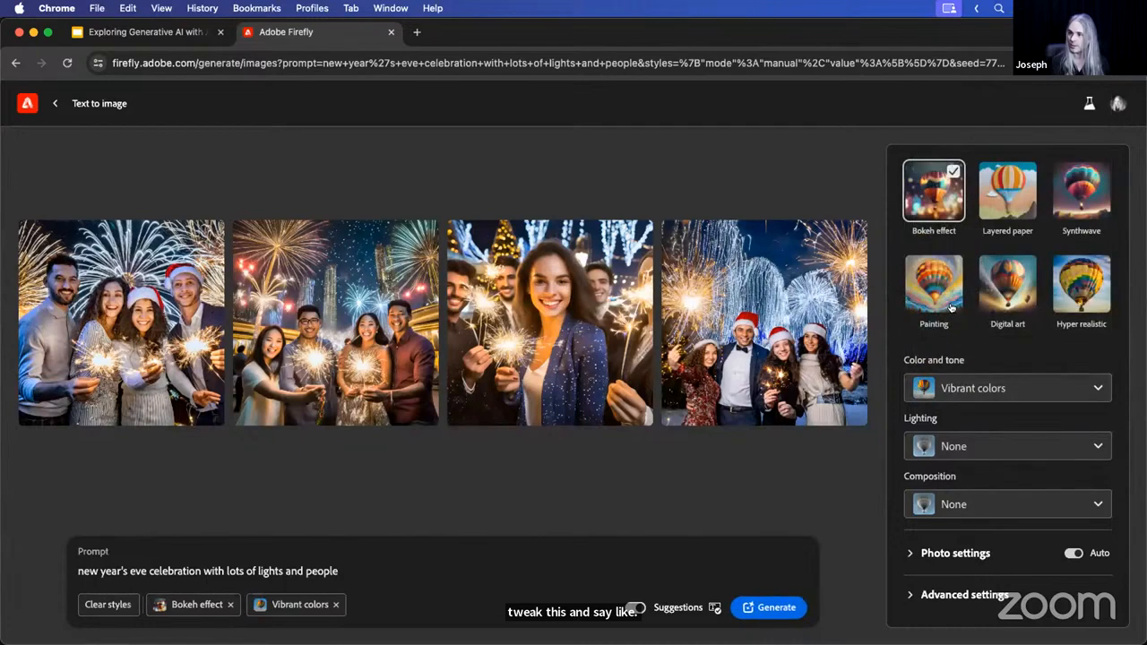
Set the lighting to Long-time exposure and the composition to Shot from above.
click(976, 452)
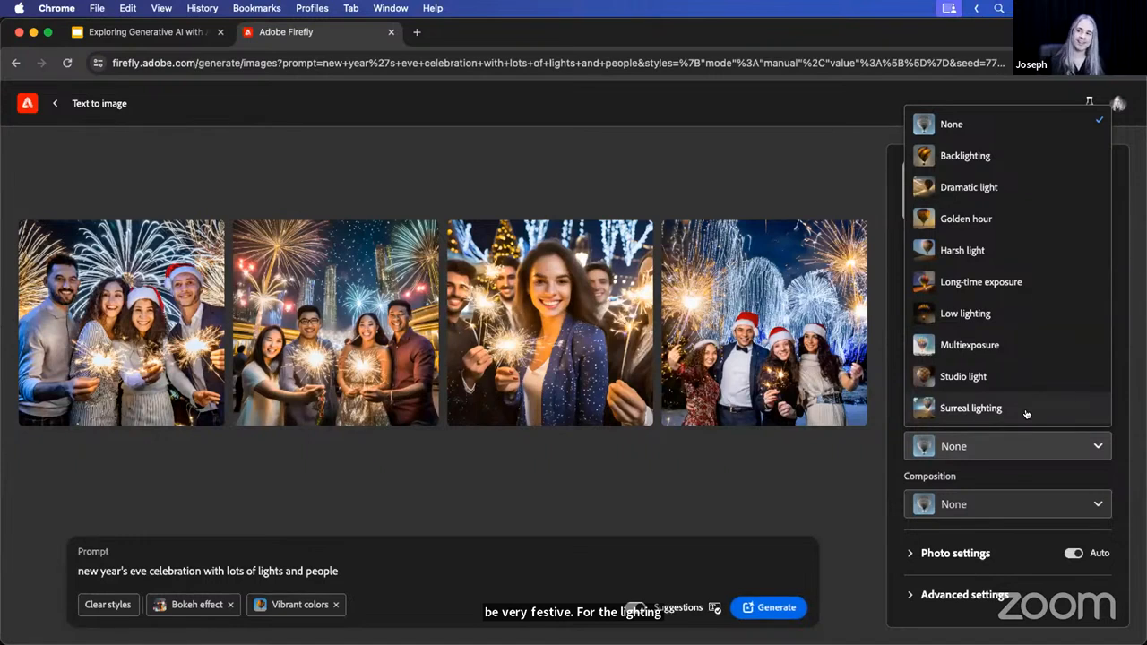
click(1021, 286)
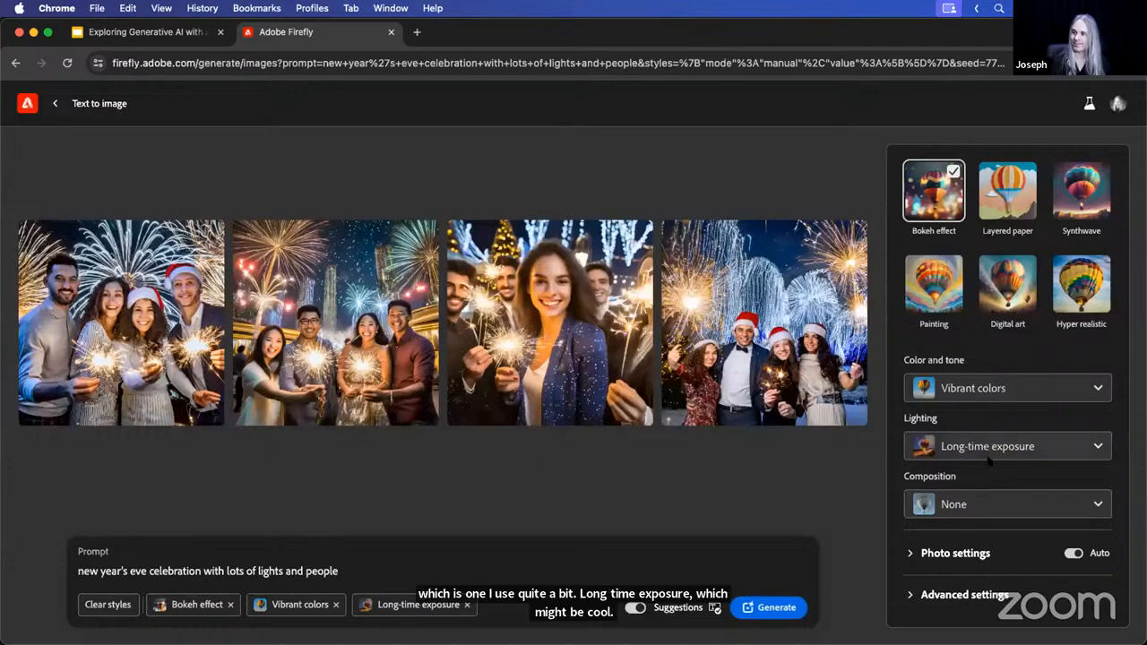
click(984, 503)
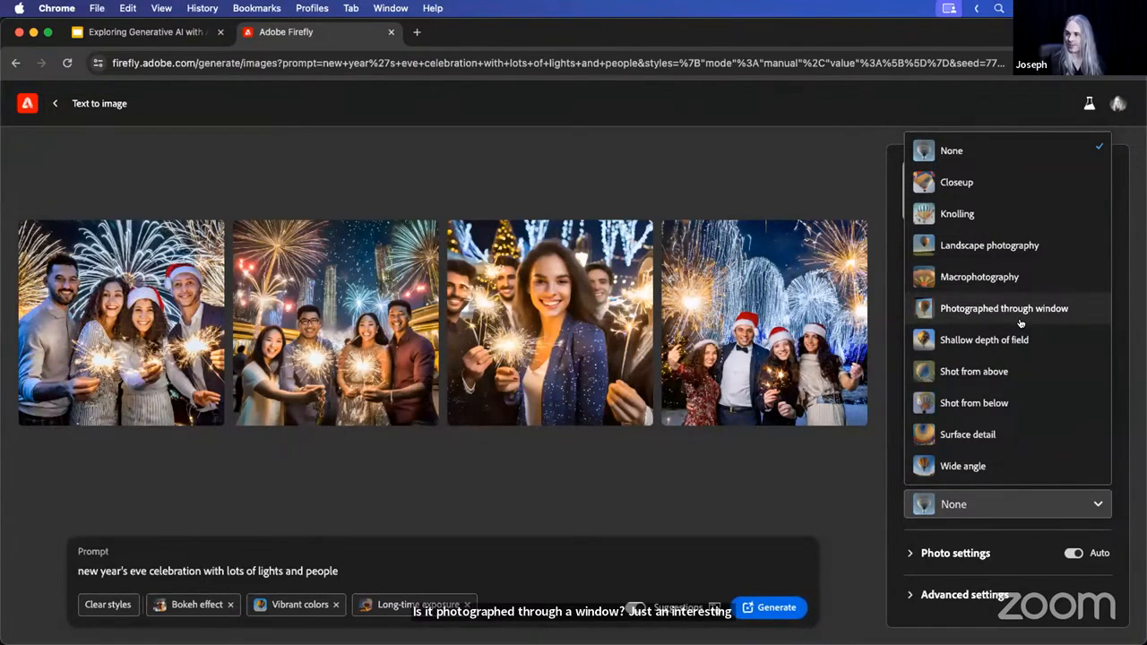
click(1023, 371)
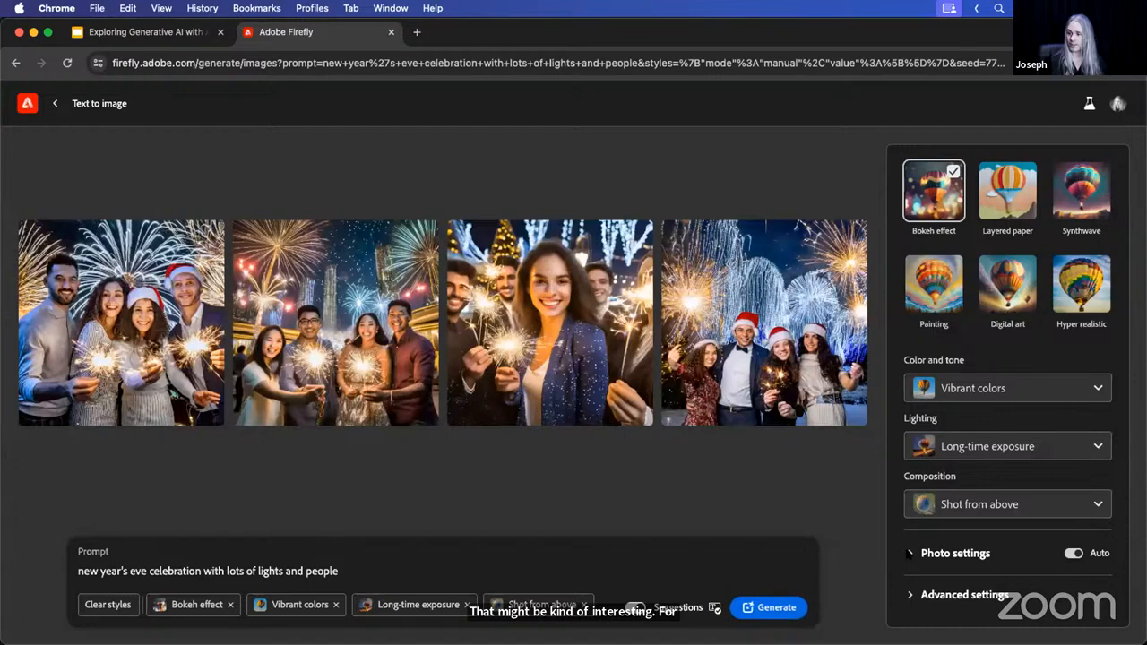
Expand the photo settings and examine the aperture, shutter speed and field of view controls.
click(909, 553)
scroll(1031, 549, down, 3)
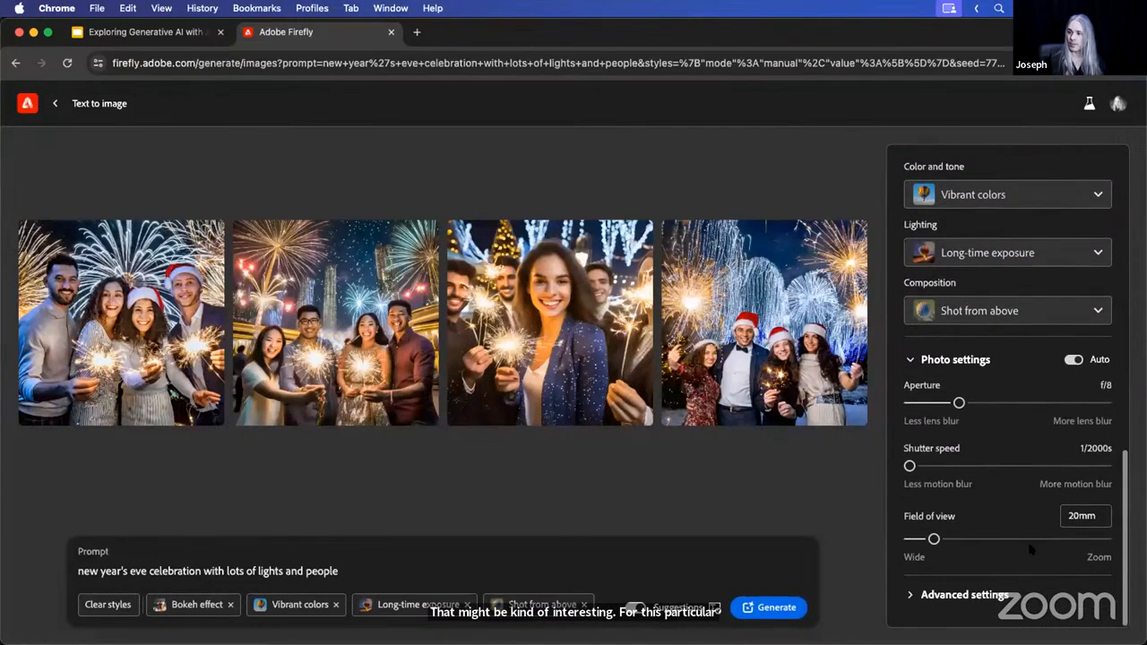
mouse_move(1031, 549)
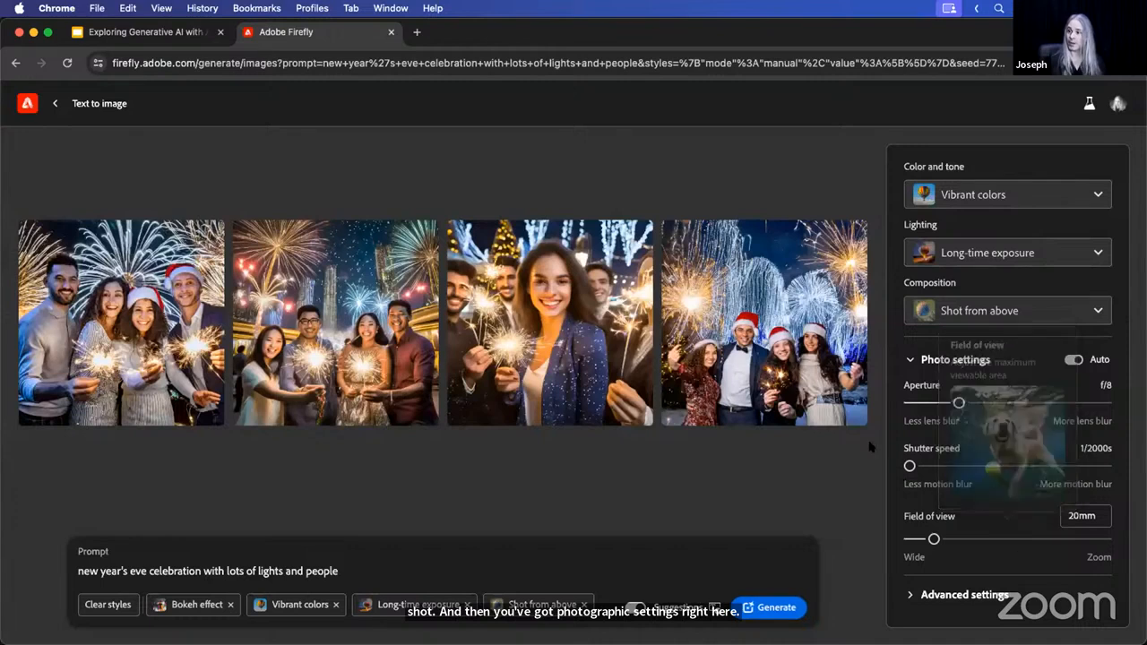
mouse_move(999, 394)
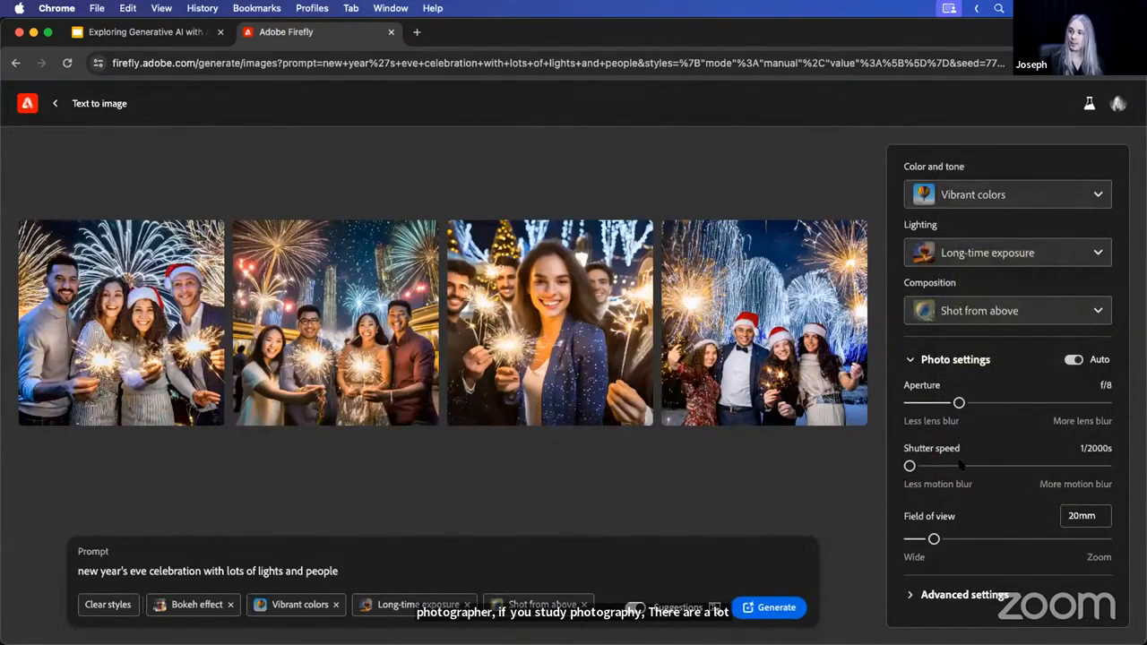
mouse_move(960, 464)
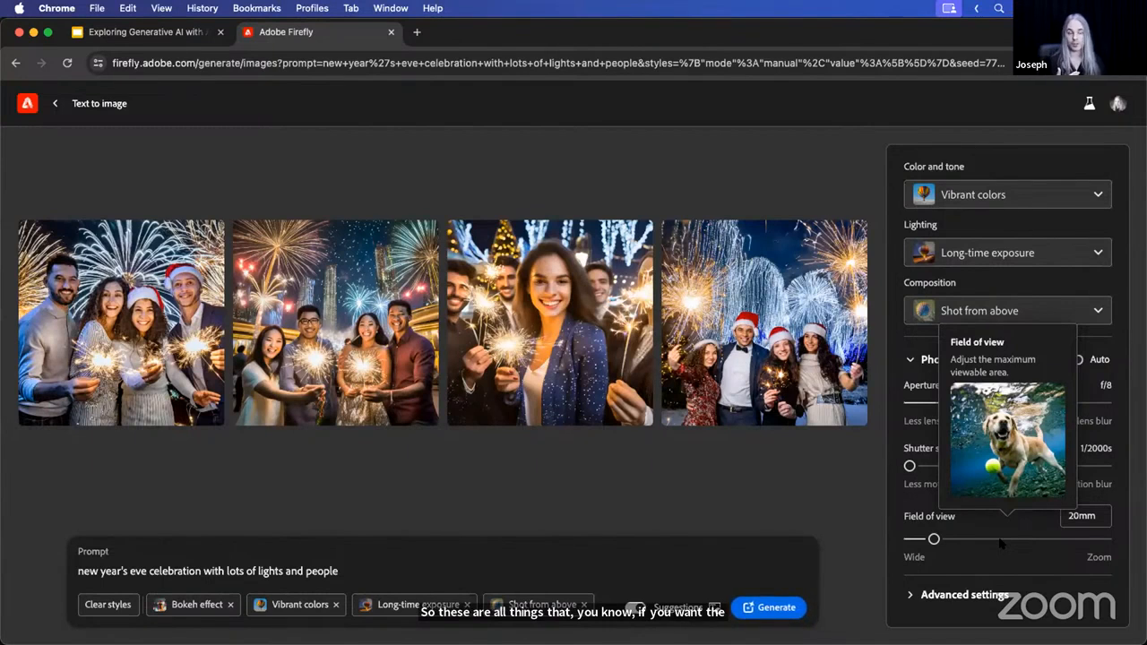
mouse_move(1097, 362)
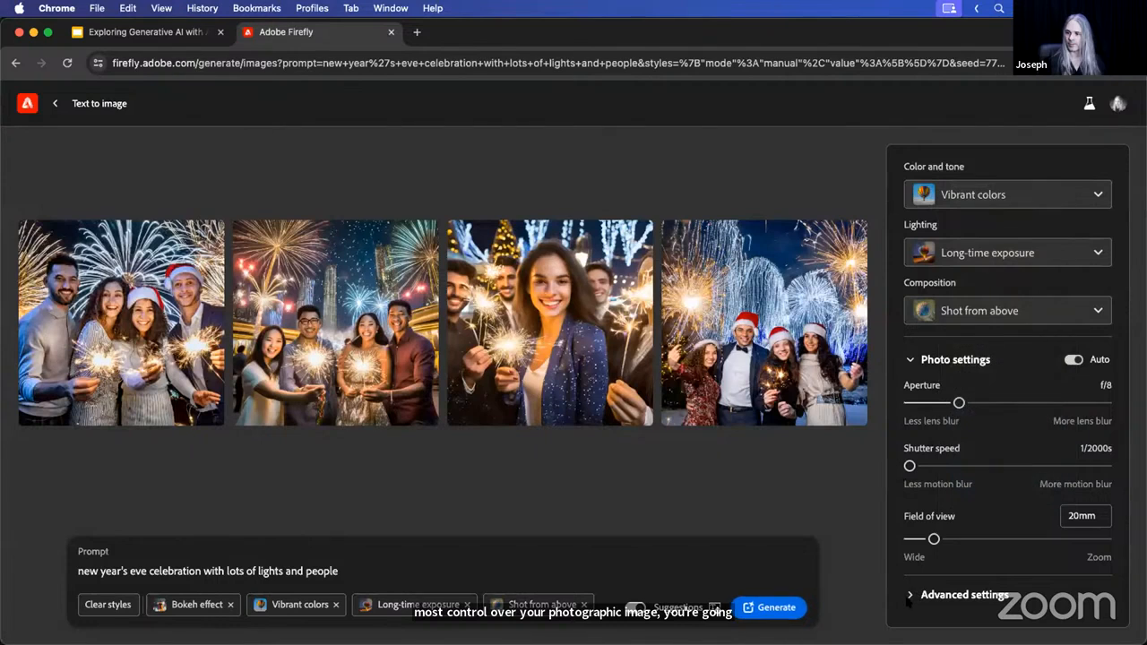
Enter "fireworks" as the term to exclude from the image in the advanced settings.
scroll(972, 574, down, 2)
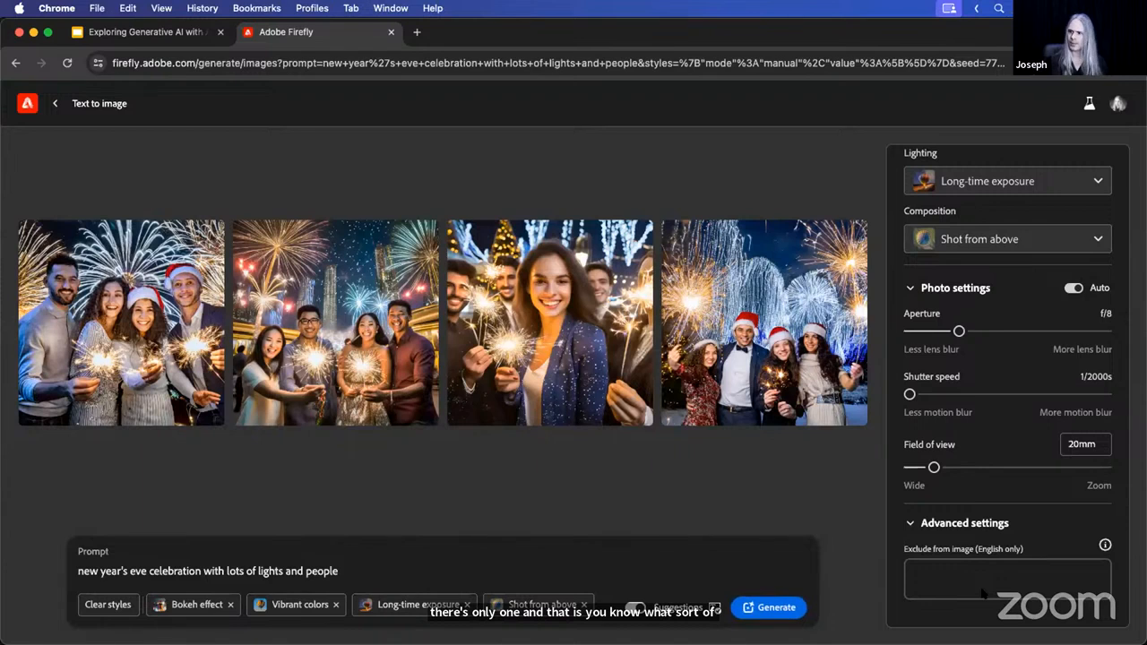
click(983, 592)
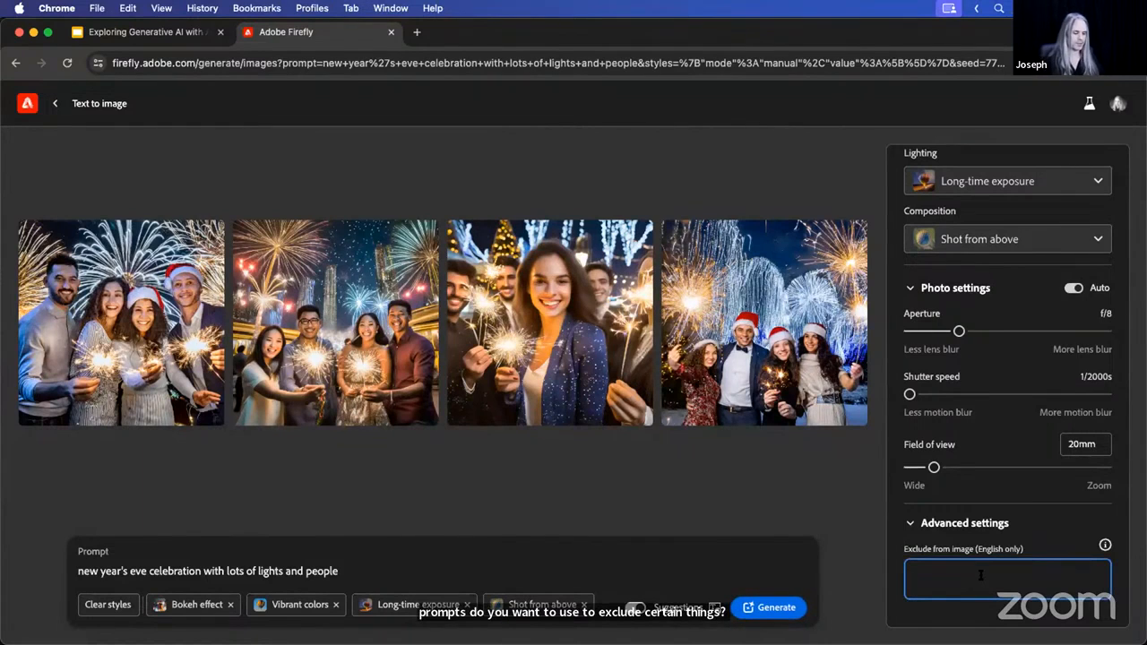
text(fireworks)
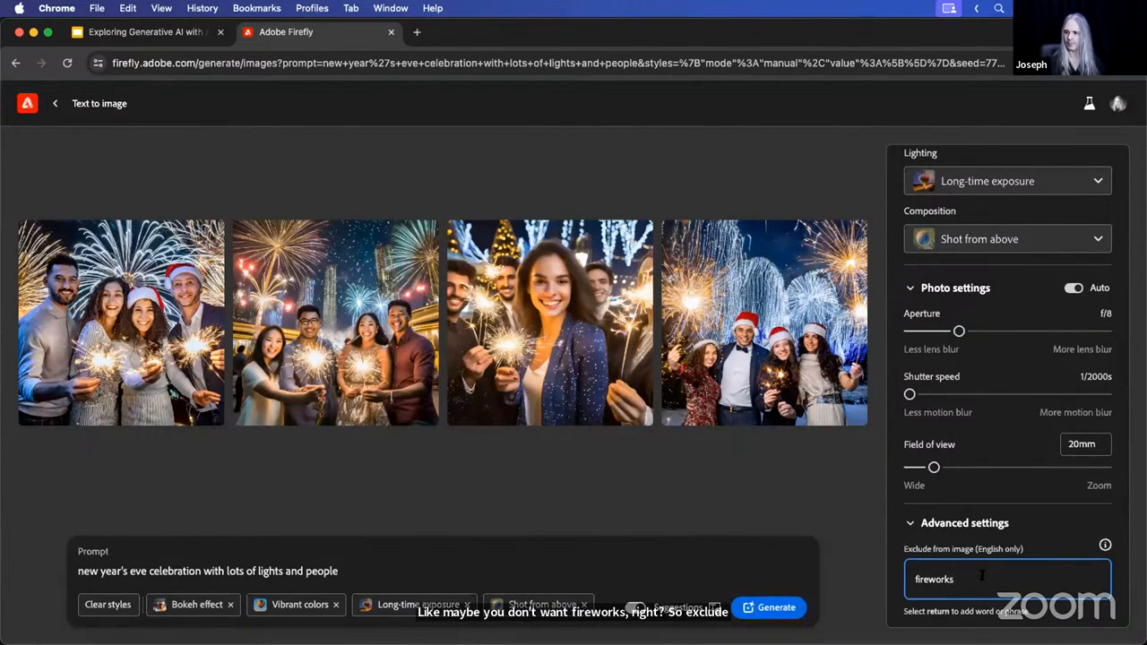
click(1069, 623)
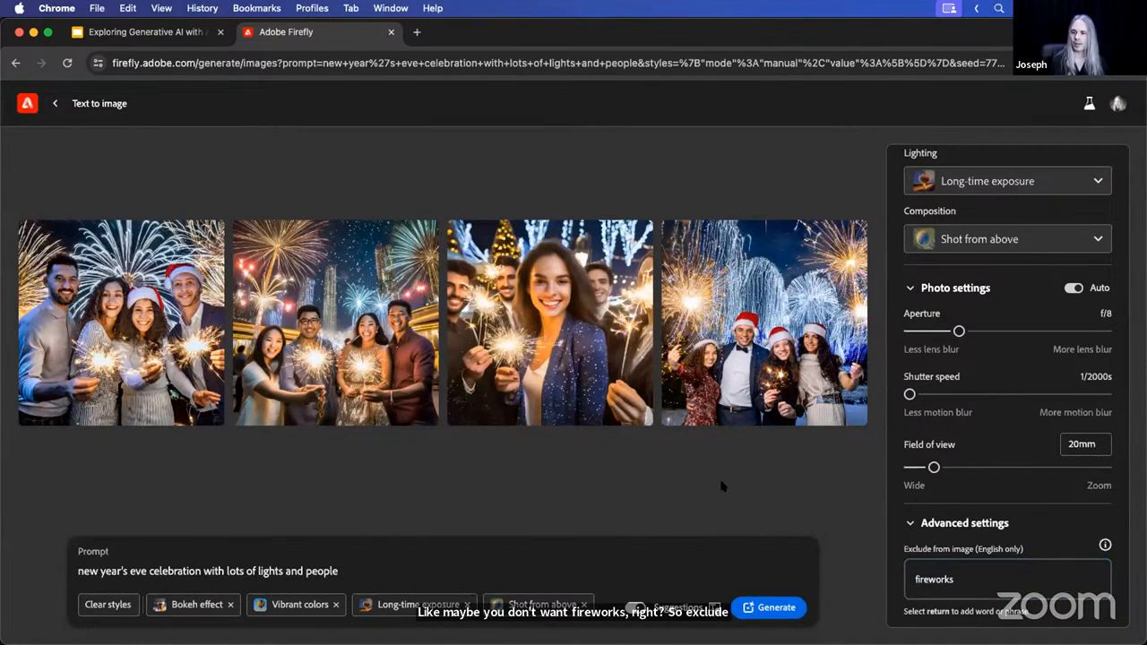
Remove and retype "people" at the end of the prompt to view the prompt suggestions.
click(345, 571)
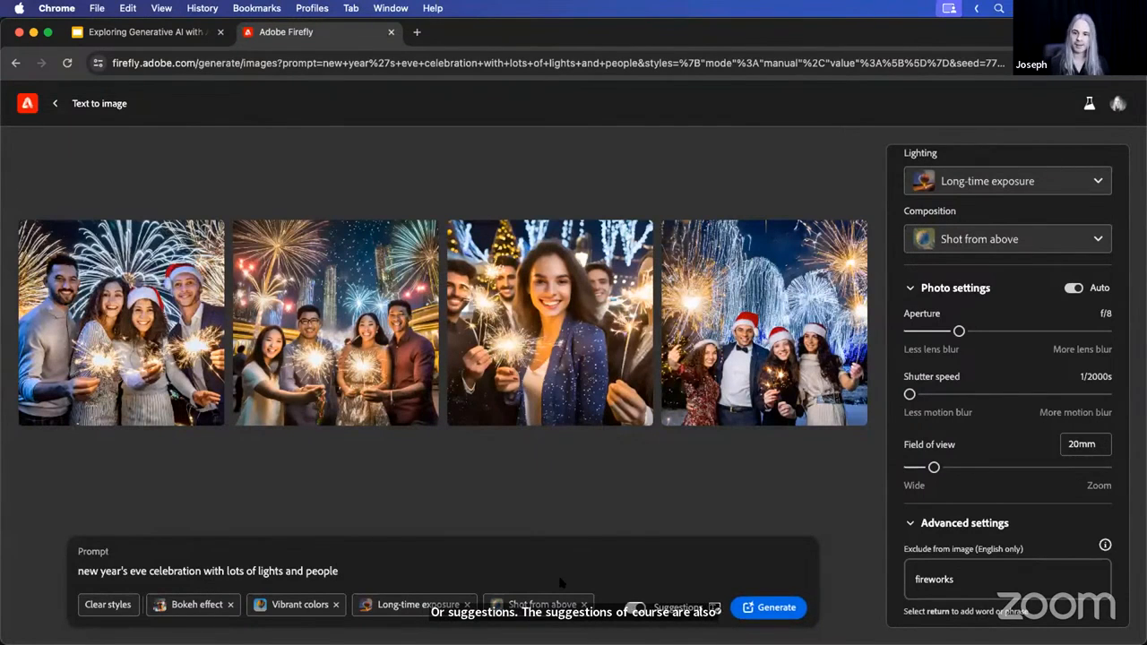
key(BackSpace)
key(BackSpace)
key(BackSpace)
key(BackSpace)
key(BackSpace)
key(BackSpace)
key(BackSpace)
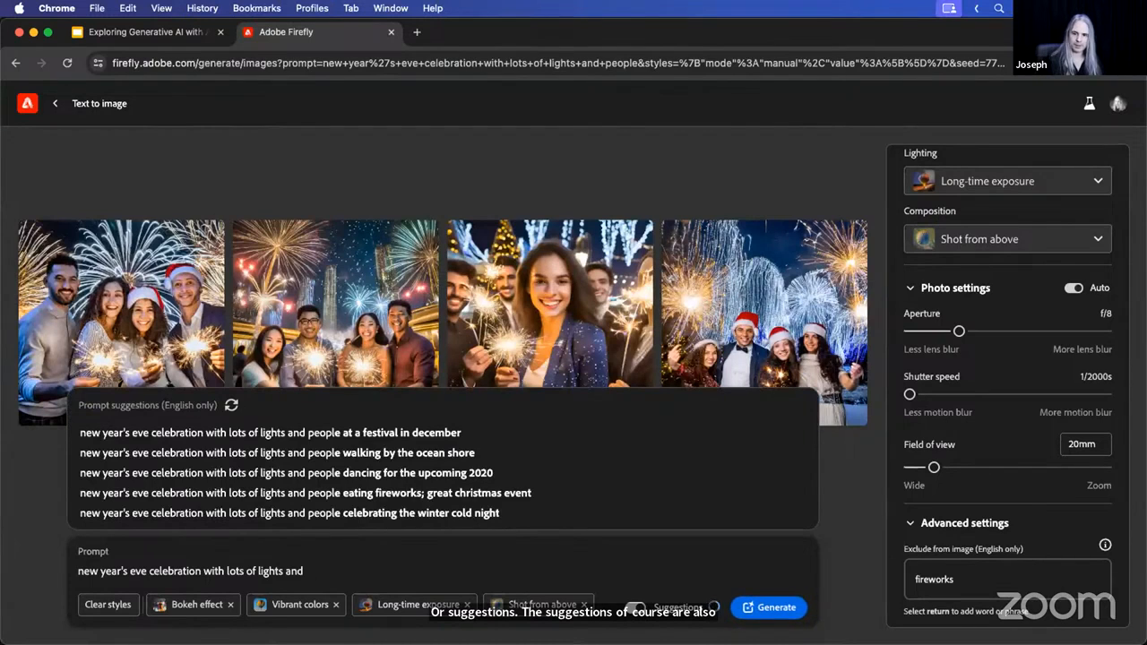
text(people)
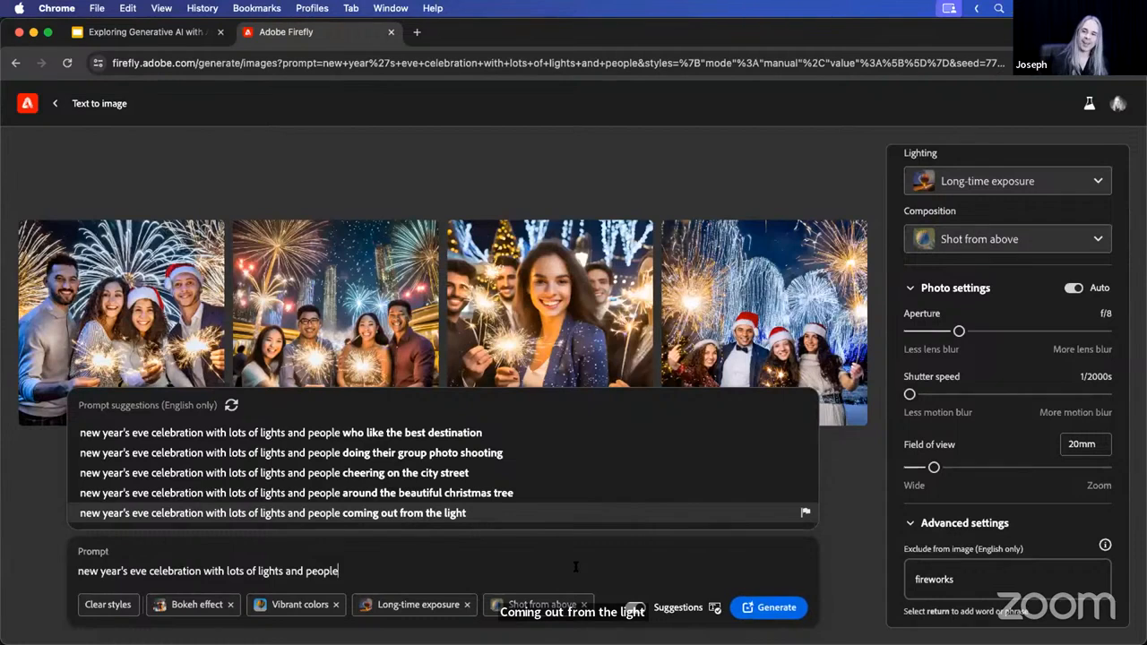
Generate new images from the celebration prompt with the chosen style settings and look over the results.
click(776, 608)
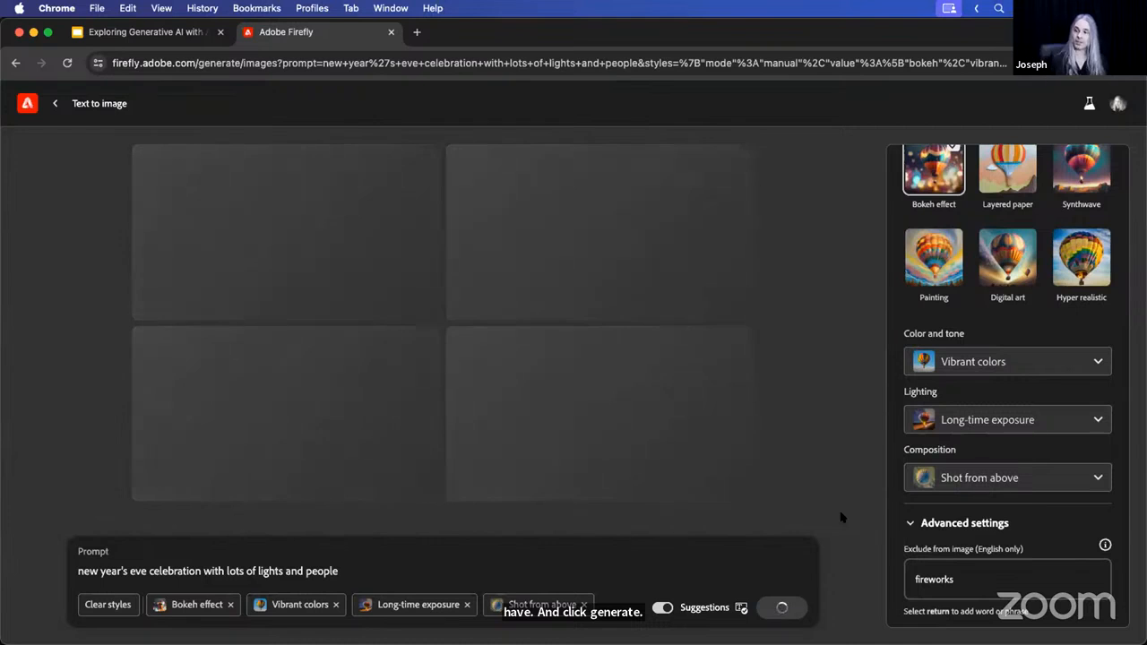
scroll(1003, 305, up, 3)
scroll(1004, 305, up, 2)
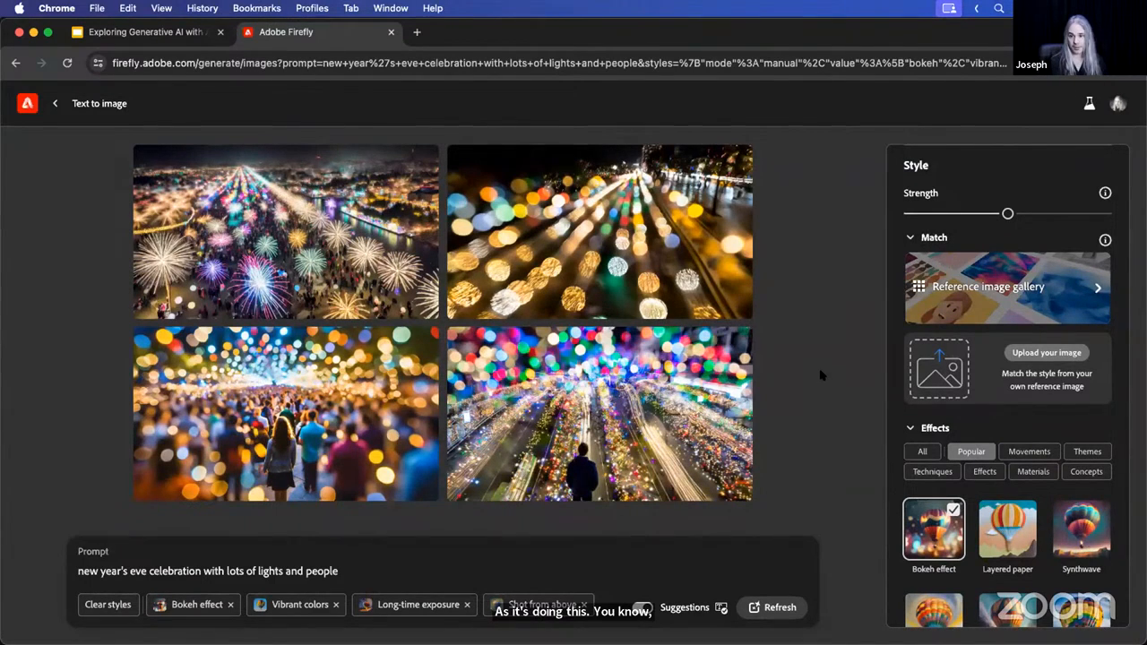
mouse_move(268, 418)
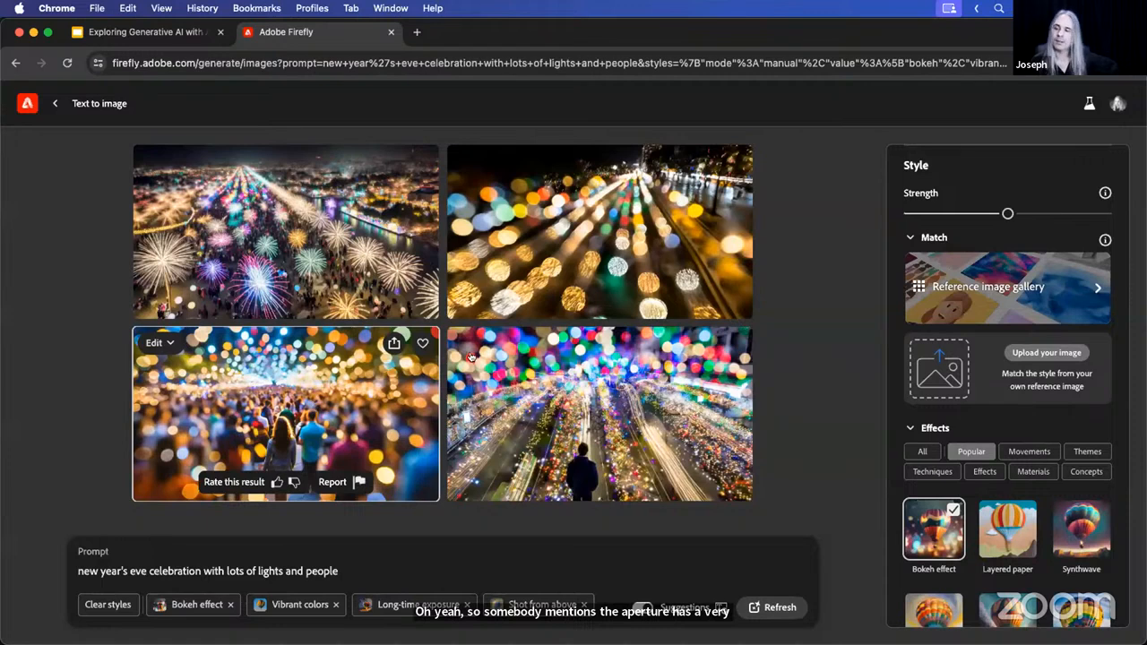
Return to the photo settings and read the explanation of the shutter speed control.
scroll(1017, 424, down, 1)
scroll(1018, 424, down, 10)
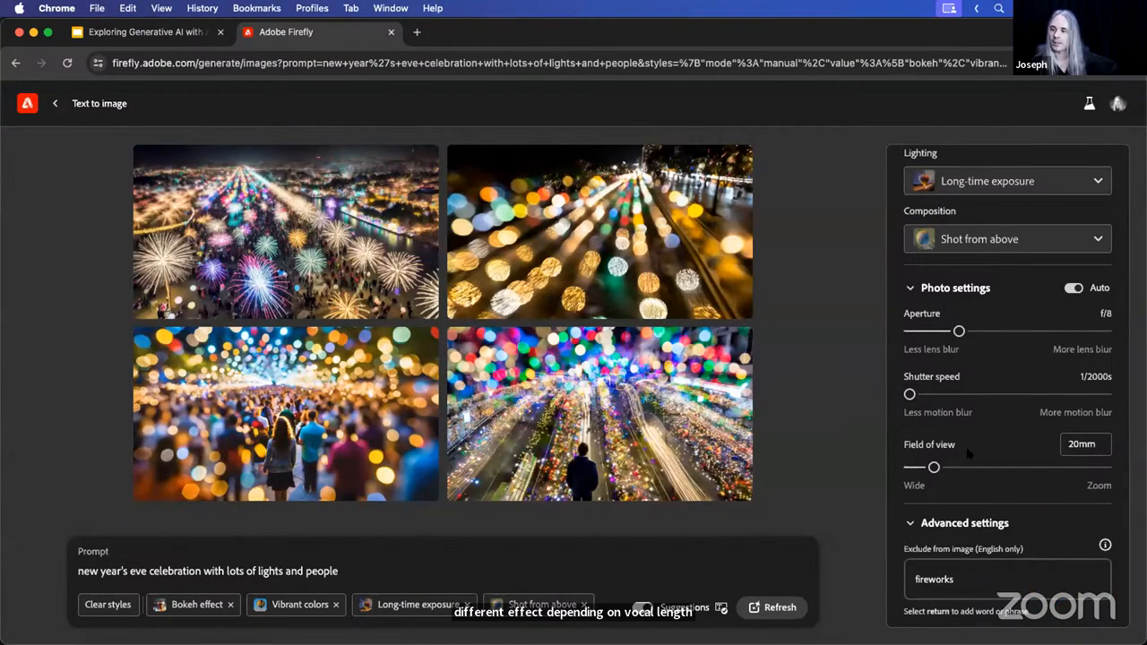
mouse_move(980, 392)
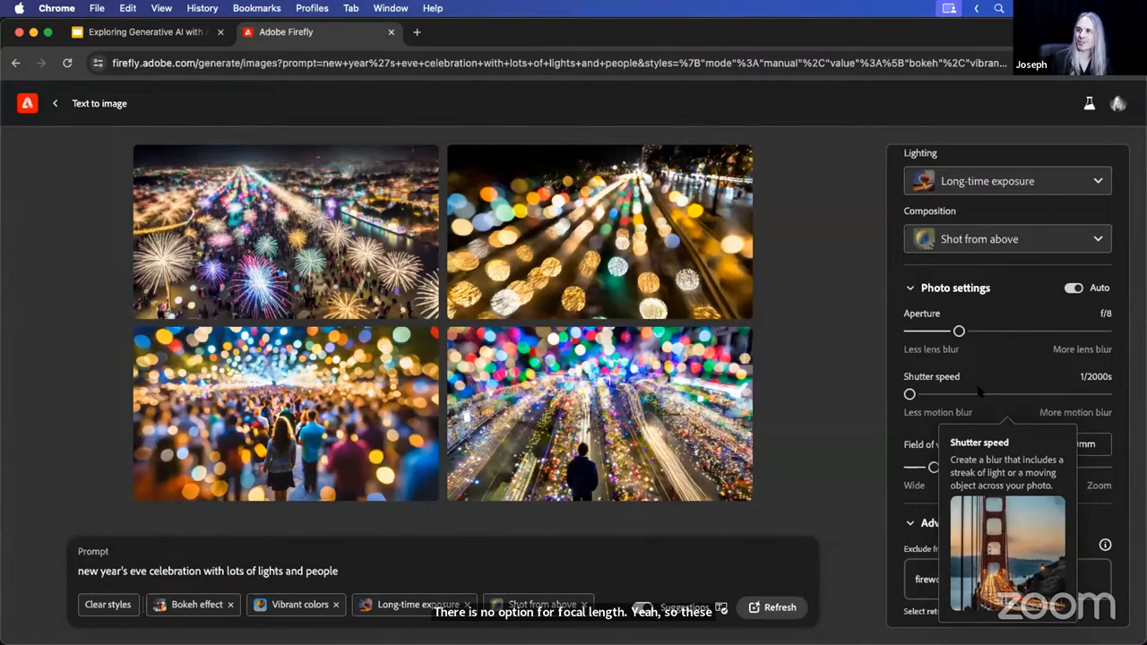
Look over the feedback and community options, including the one for rating Firefly images.
click(1090, 105)
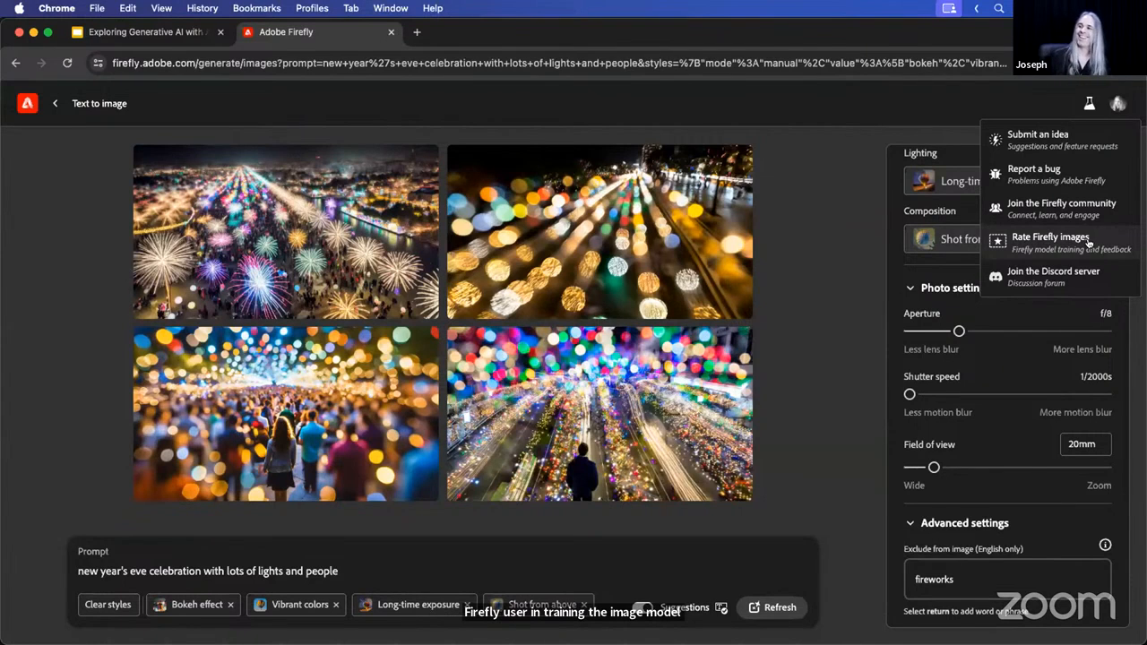
double_click(1047, 237)
right_click(1047, 236)
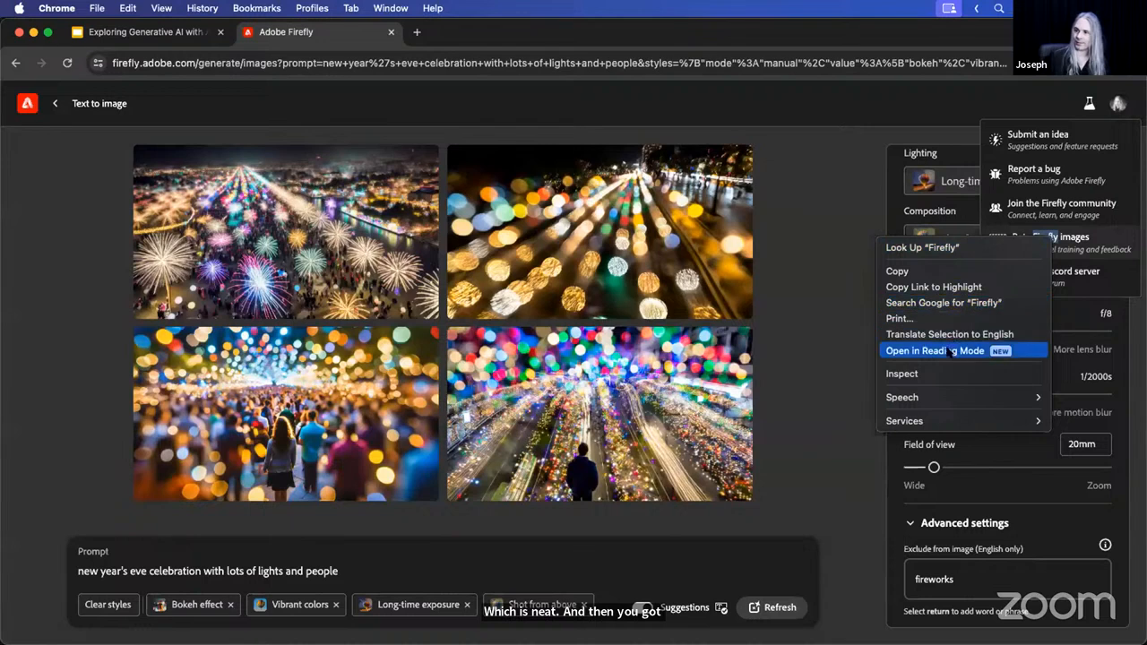
click(819, 302)
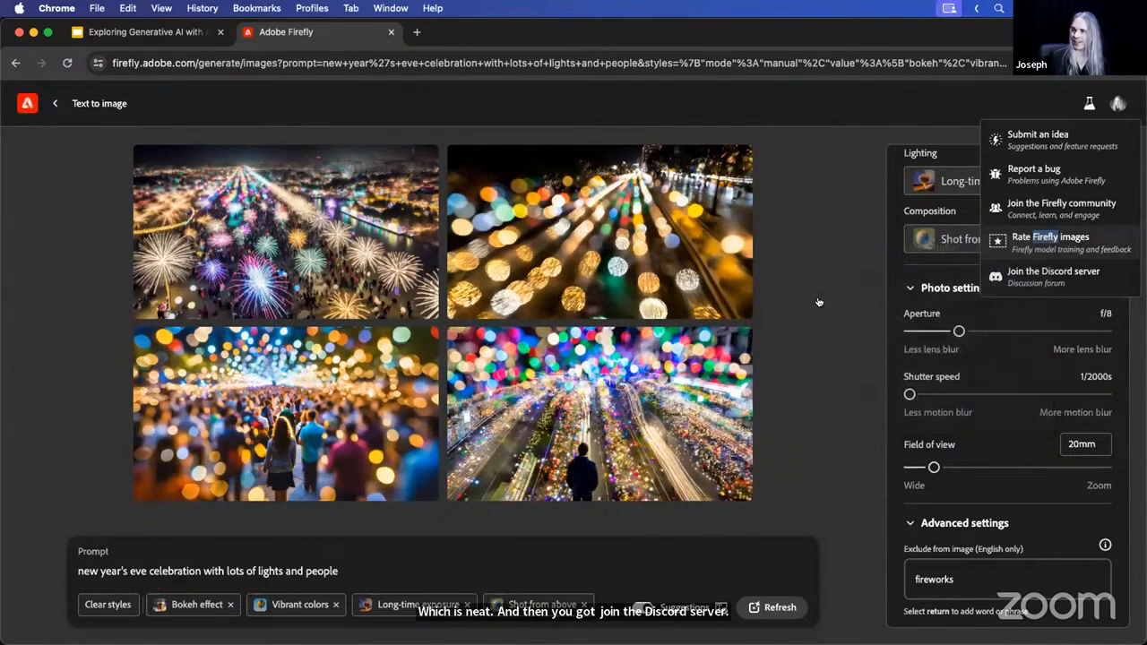
click(817, 307)
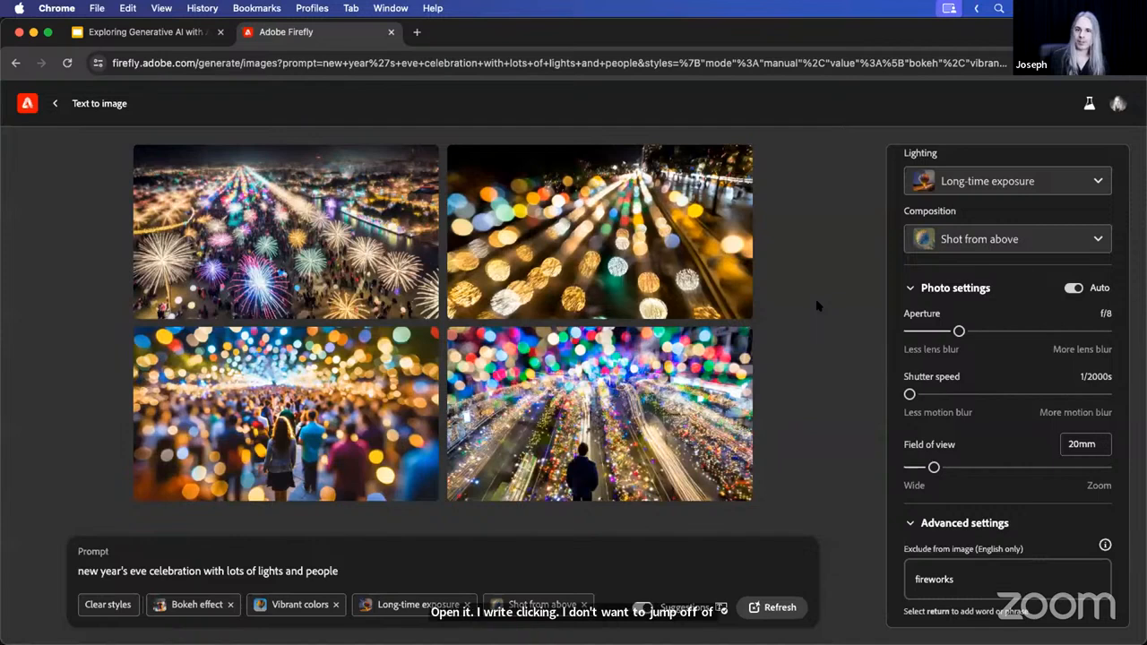
Regenerate the images without the Shot from above composition and compare the results at enlarged size.
mouse_move(424, 199)
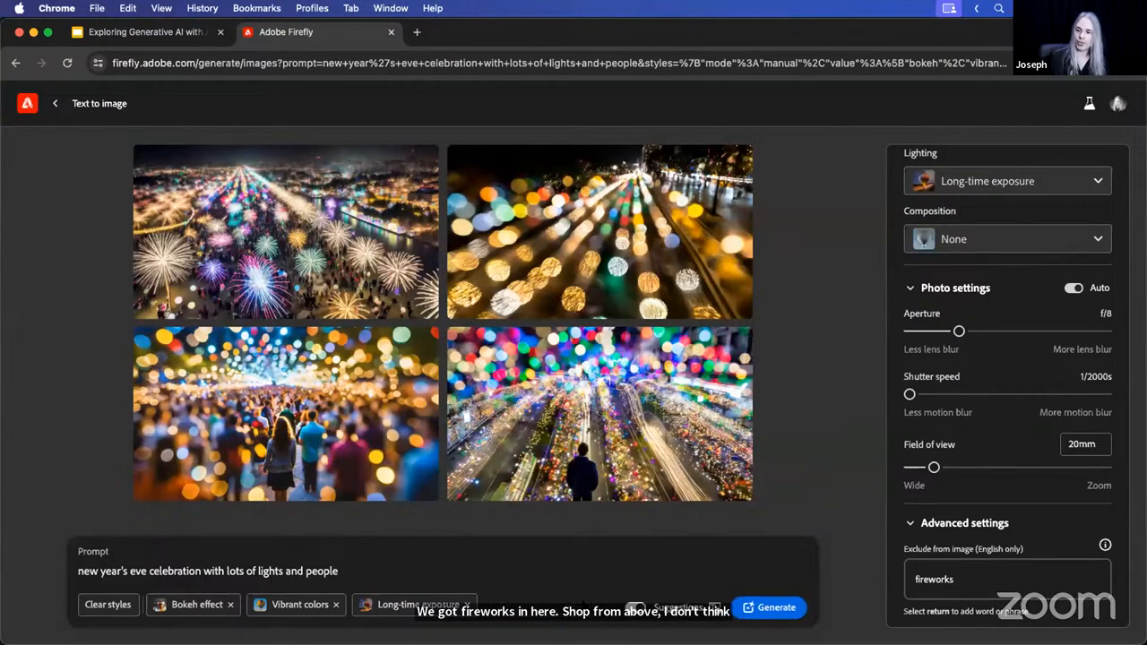
click(777, 609)
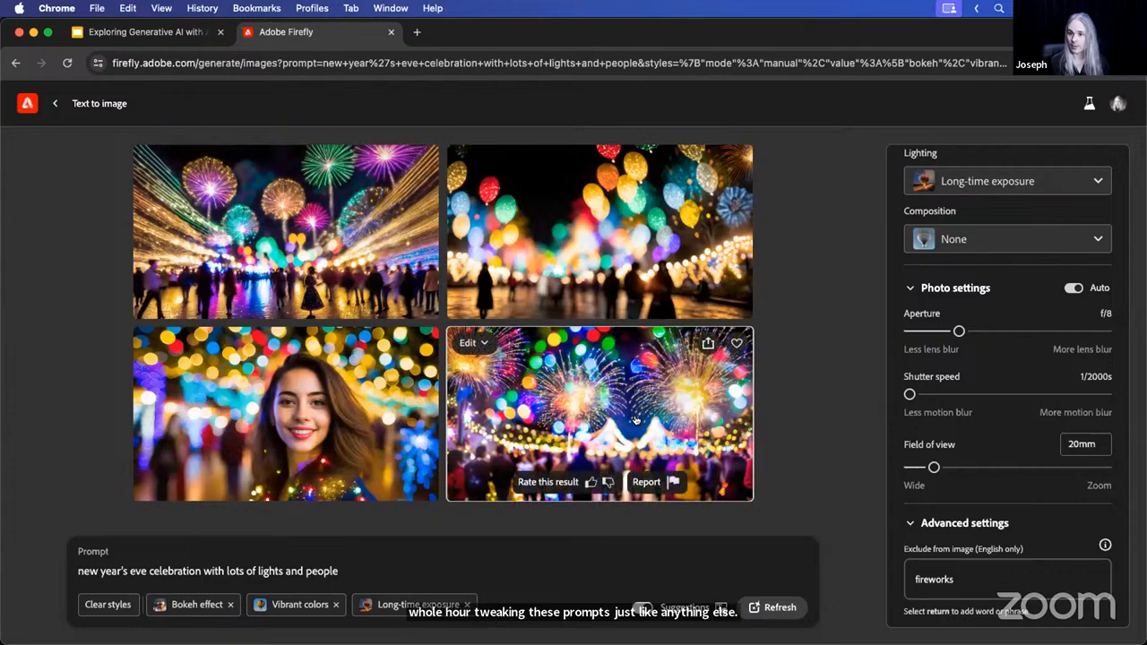
click(281, 397)
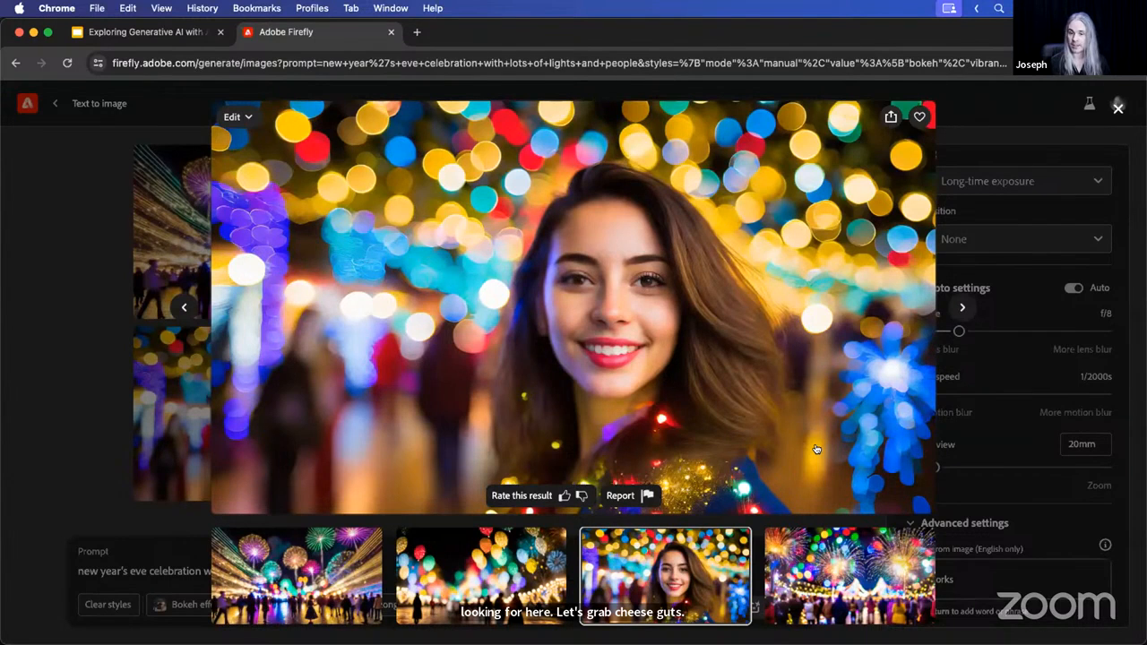
click(464, 589)
click(349, 578)
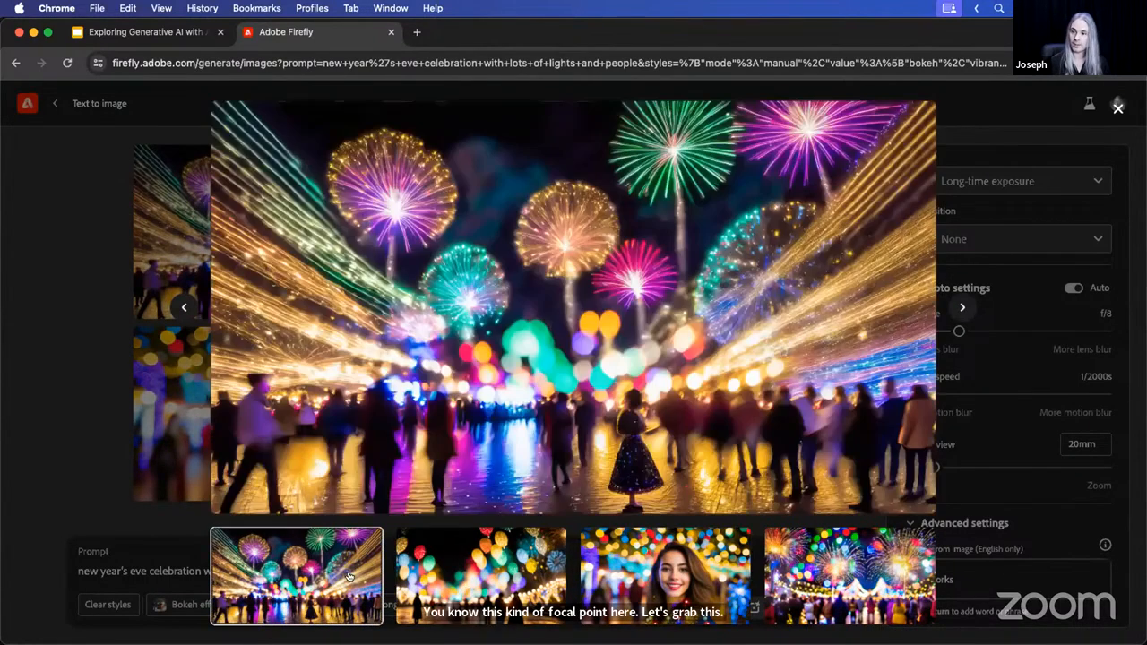
click(649, 574)
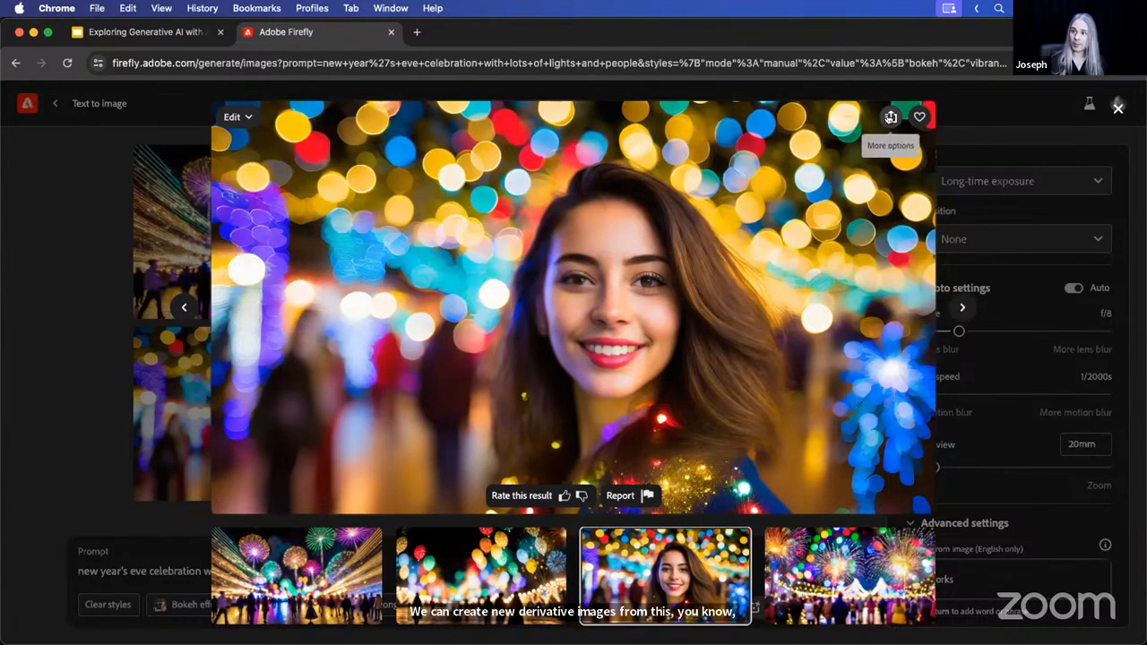
Dismiss the library tip and review the download, copy, gallery and library options for the smiling woman portrait.
click(890, 117)
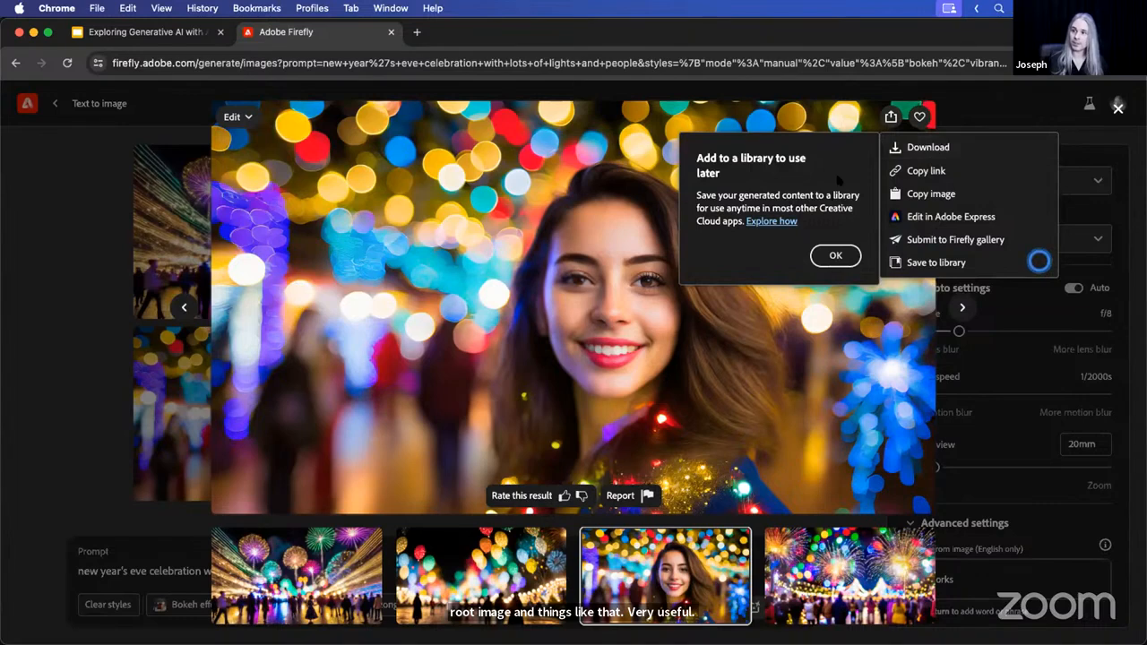
click(826, 257)
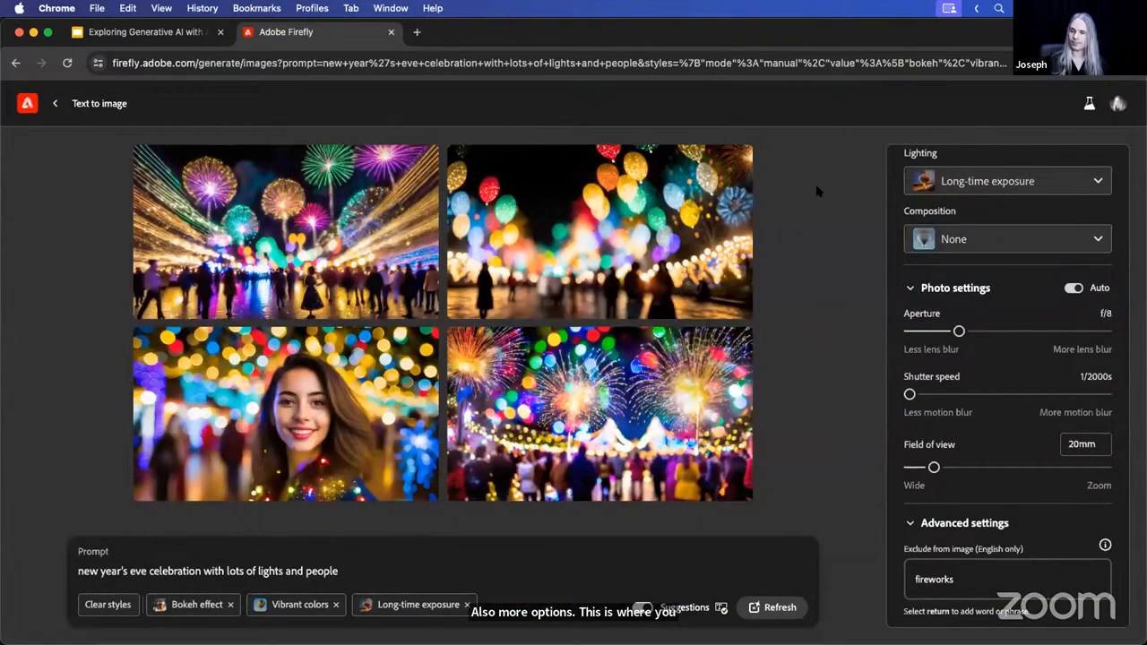
click(290, 373)
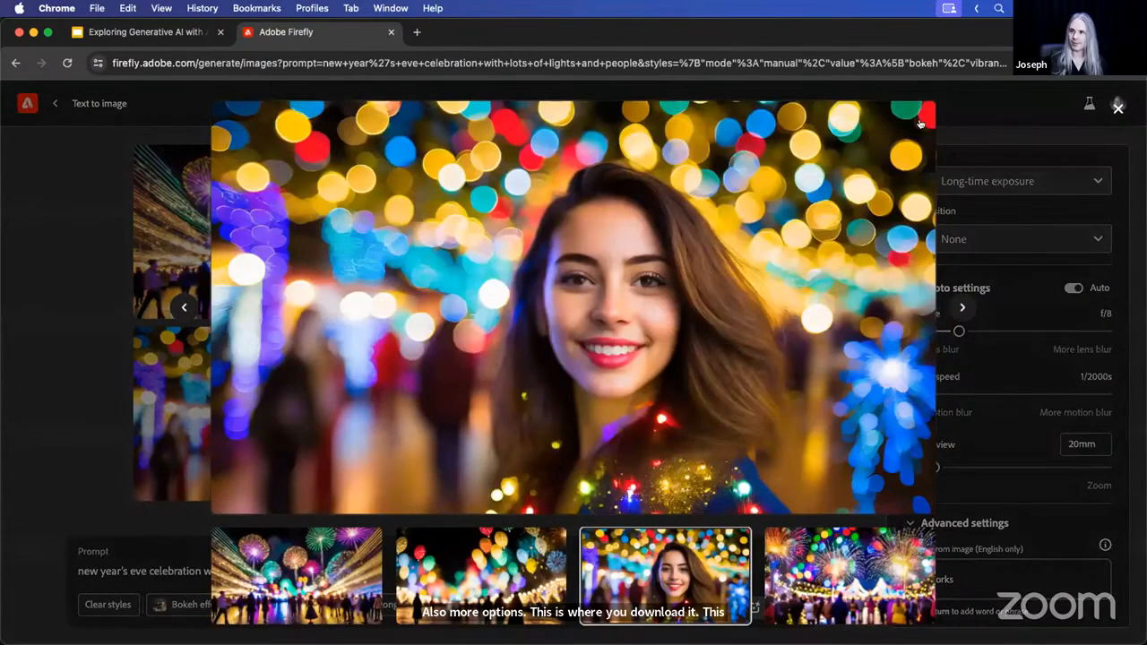
click(892, 115)
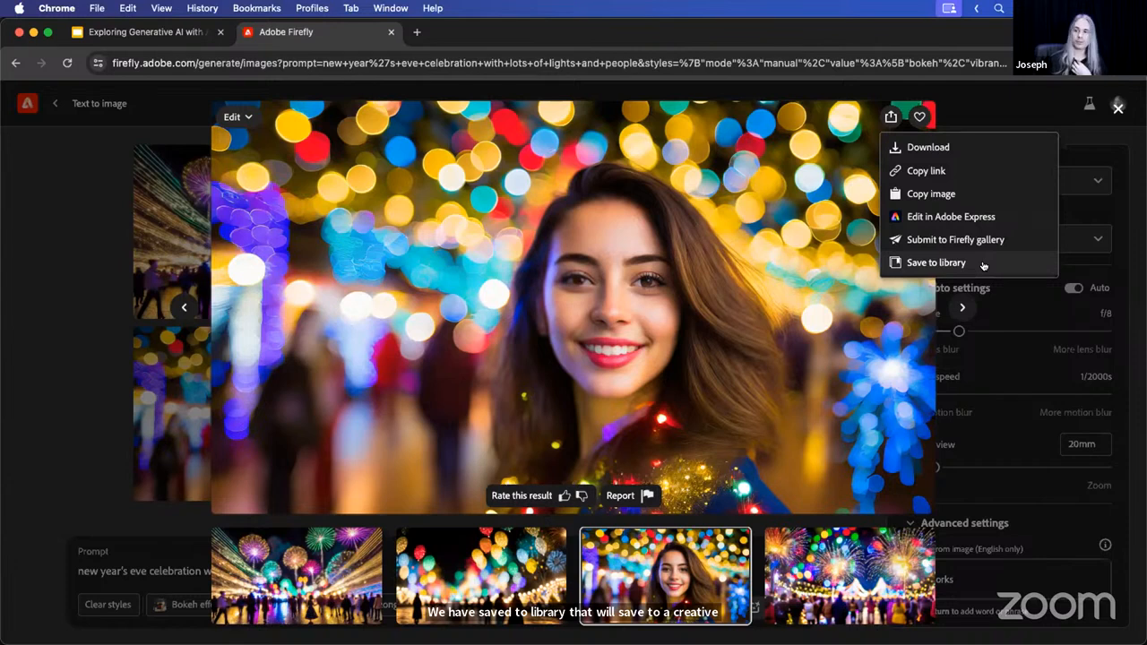
Generate images similar to the smiling woman portrait.
click(248, 118)
click(248, 118)
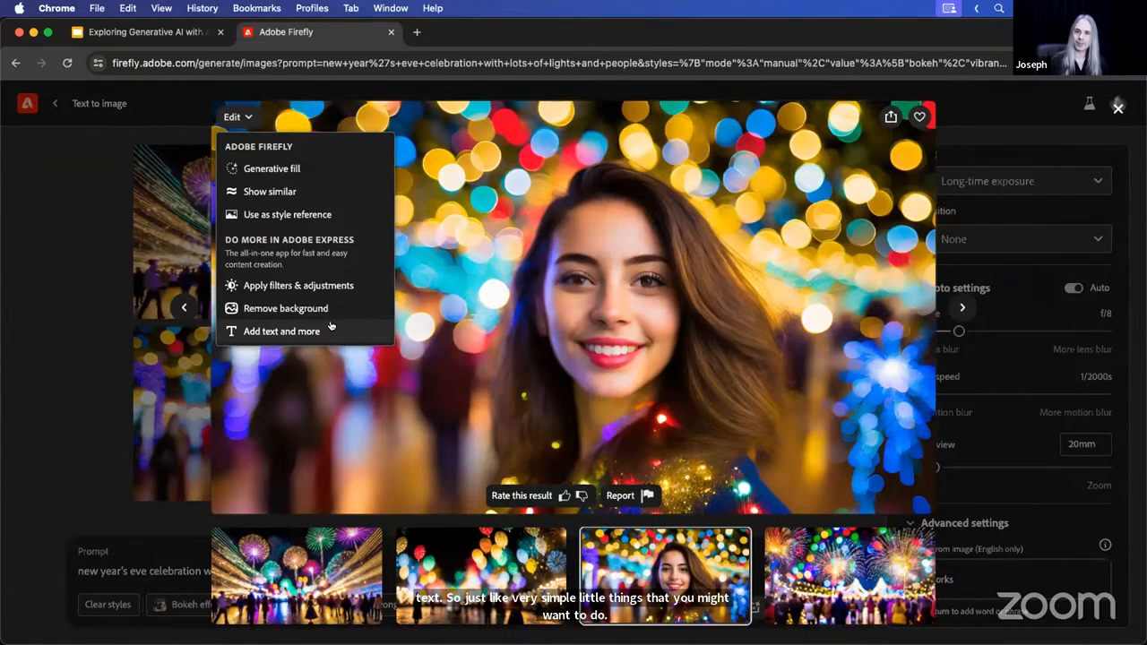
click(271, 192)
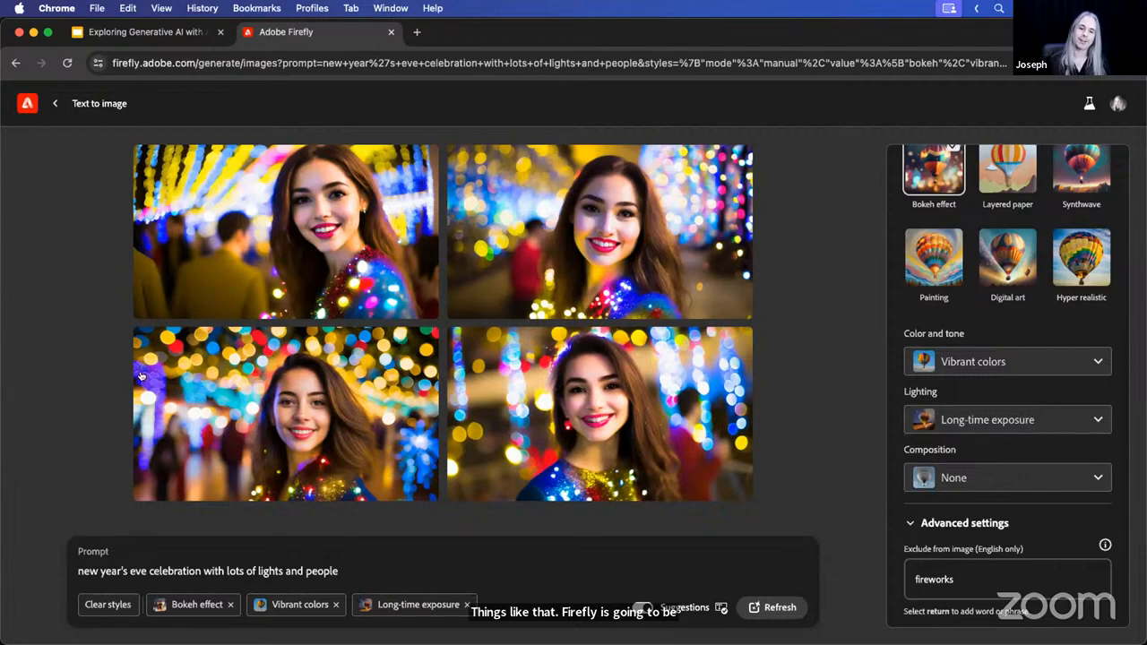
Try to generate images with "with guns" added to the end of the celebration prompt.
click(372, 571)
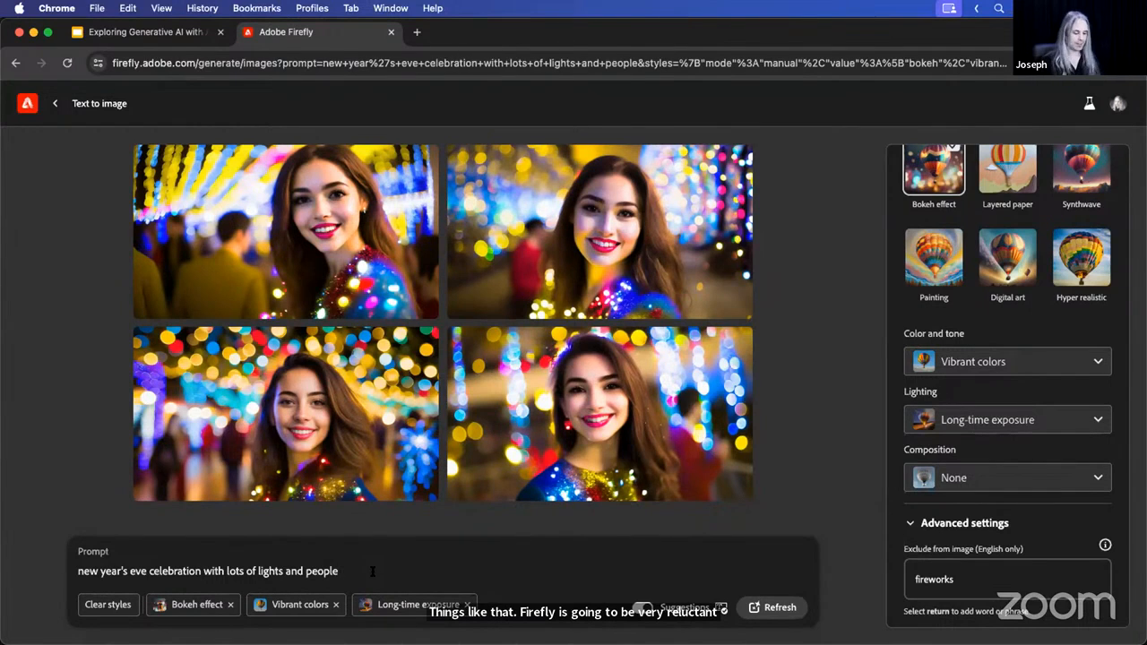
text(w)
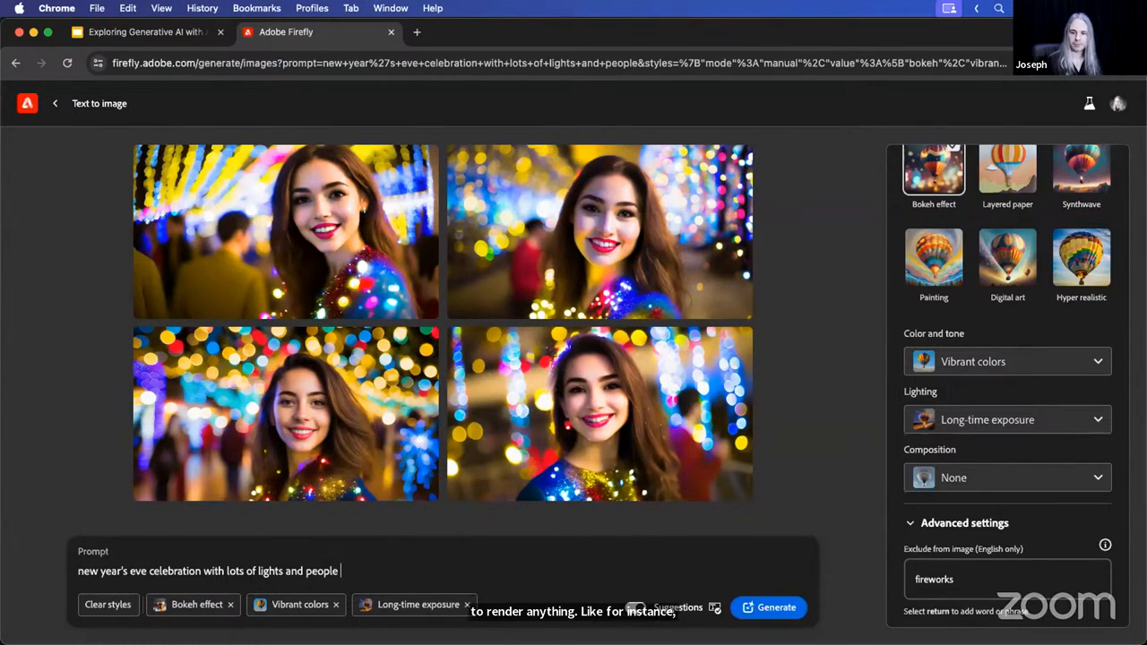
text(guns)
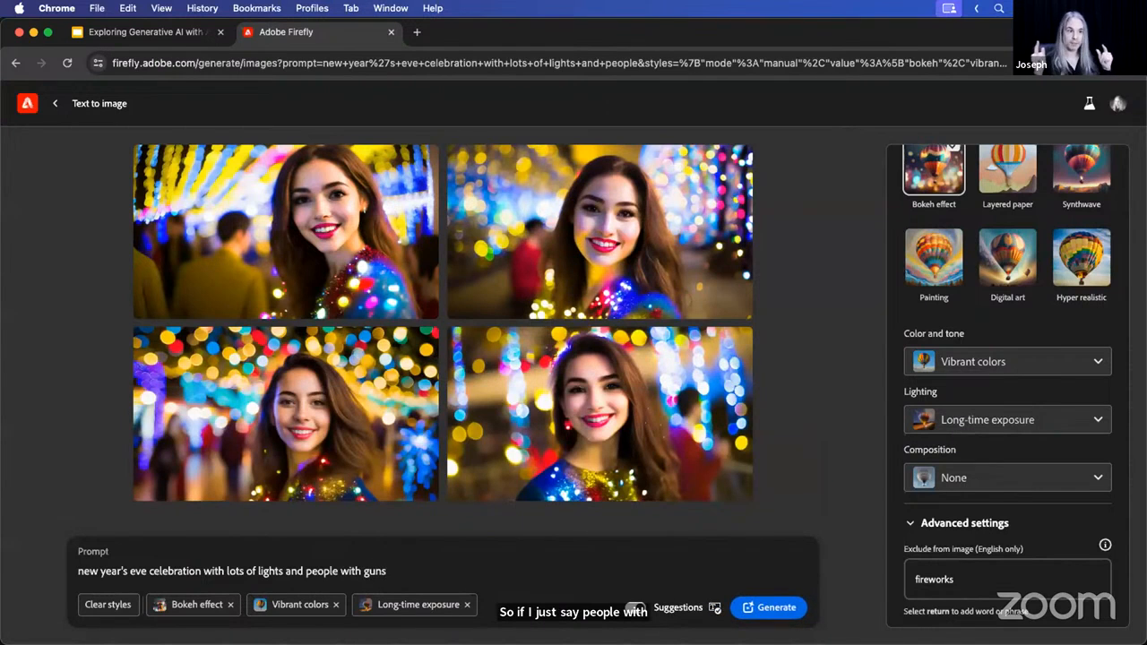
click(757, 608)
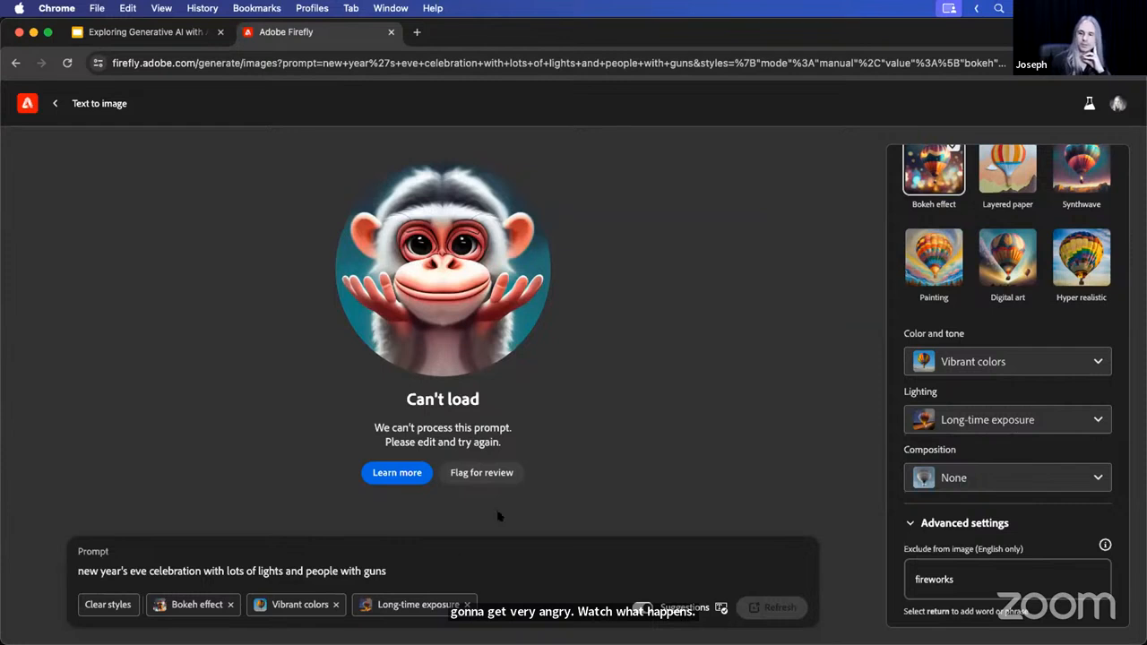
Remove "with guns" from the prompt and generate the images again.
drag(388, 572, 342, 572)
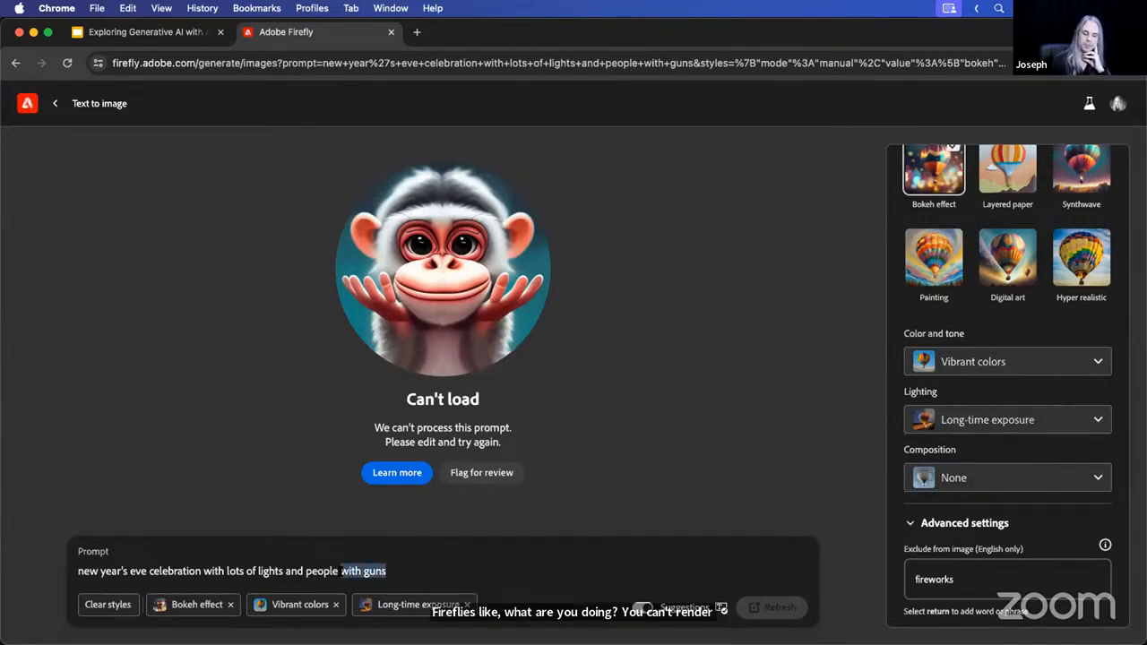
key(BackSpace)
click(792, 610)
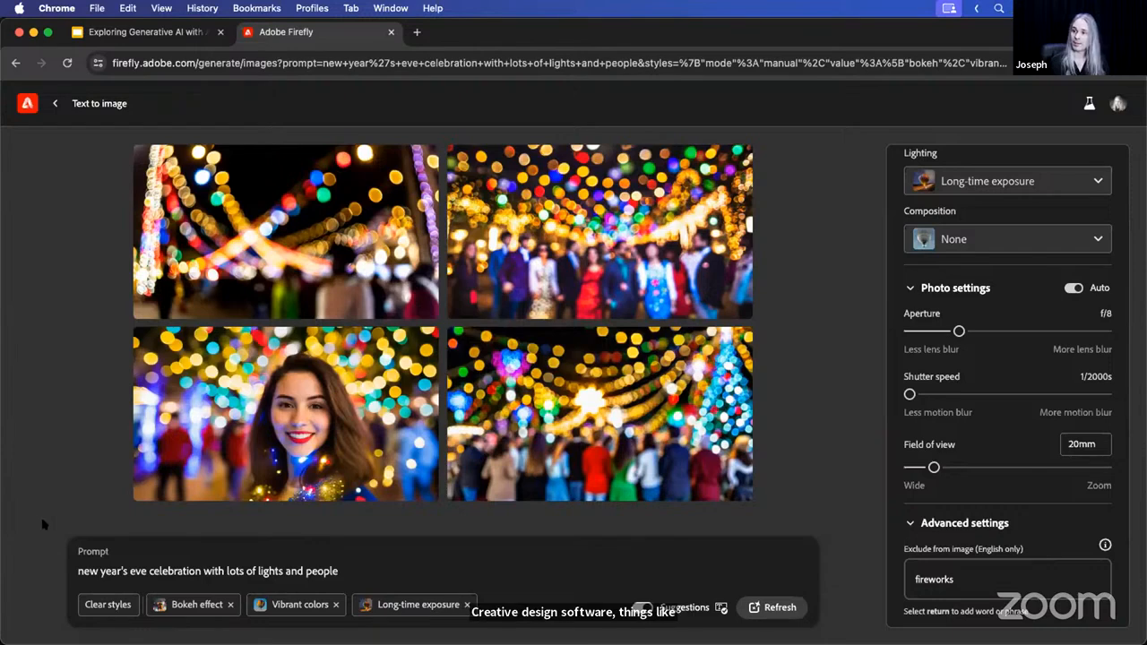
Enlarge the newly generated portrait of the woman with red lipstick and generate images similar to it.
scroll(1006, 351, up, 10)
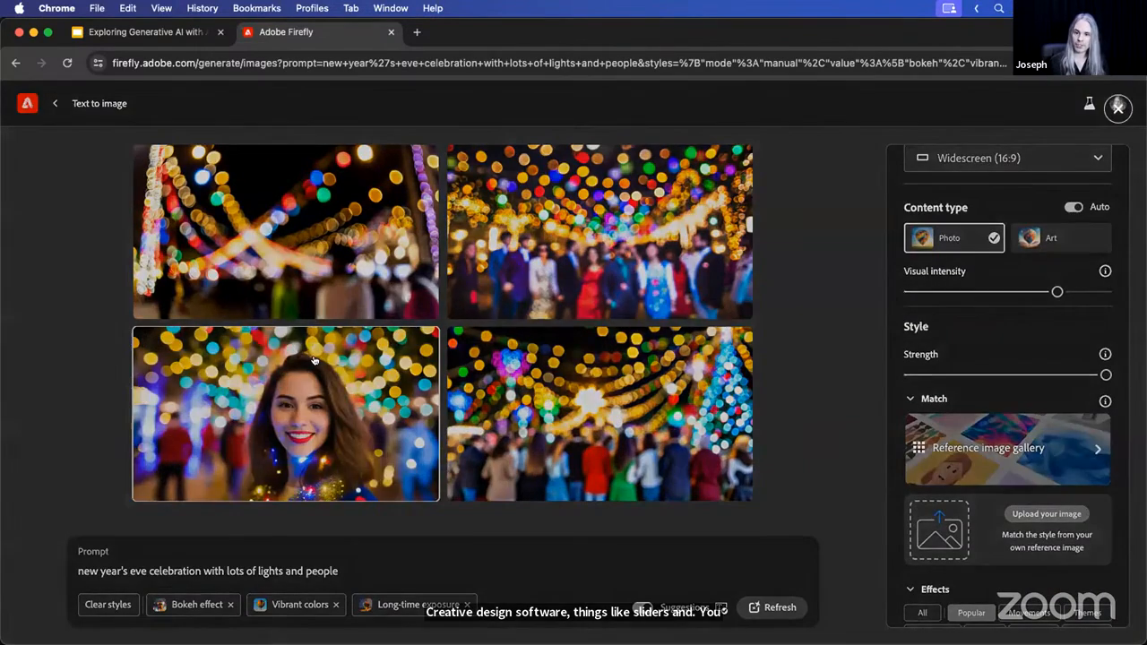
click(313, 360)
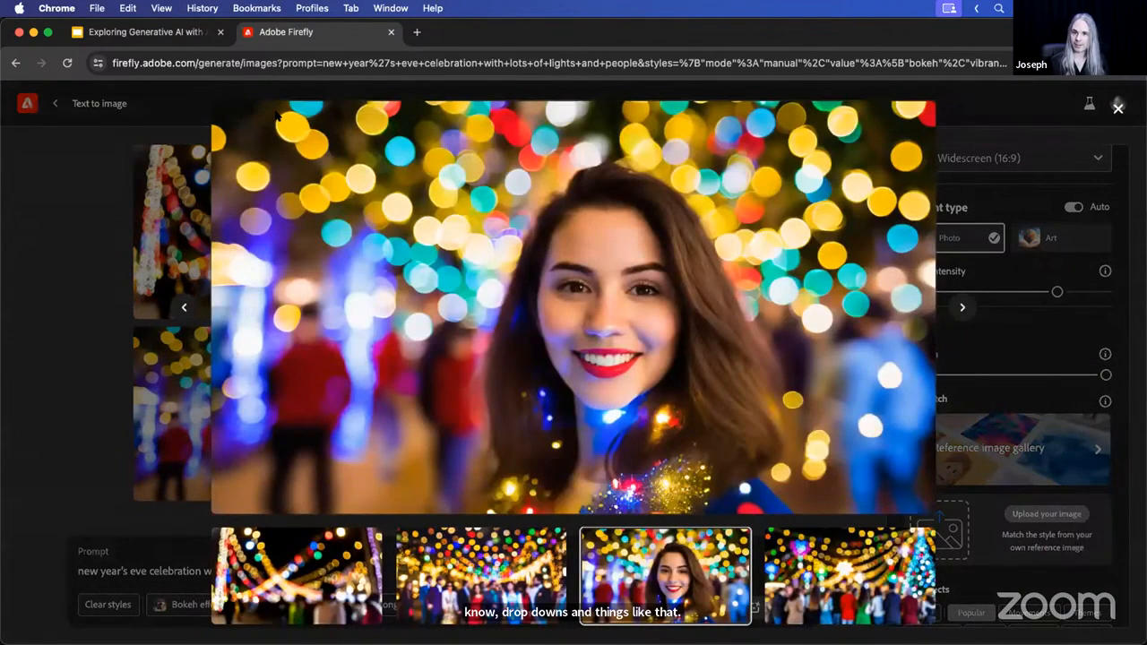
click(234, 116)
click(269, 192)
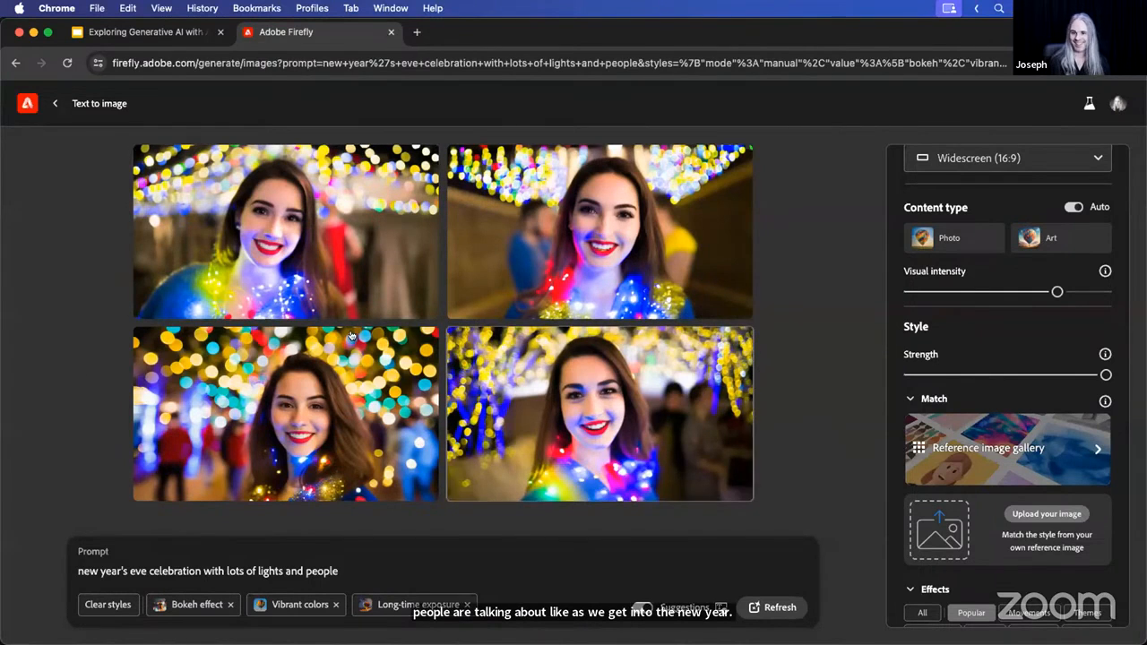
Download the source portrait with Content Credentials applied and turn off the browser's finished-download notices.
click(326, 396)
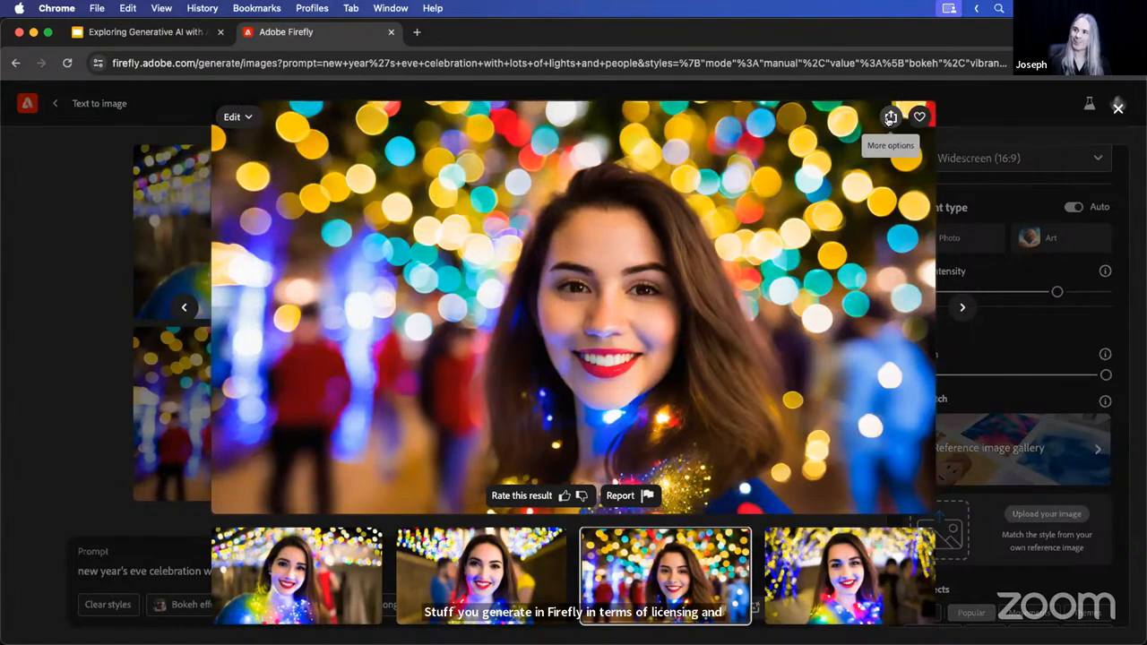
click(891, 117)
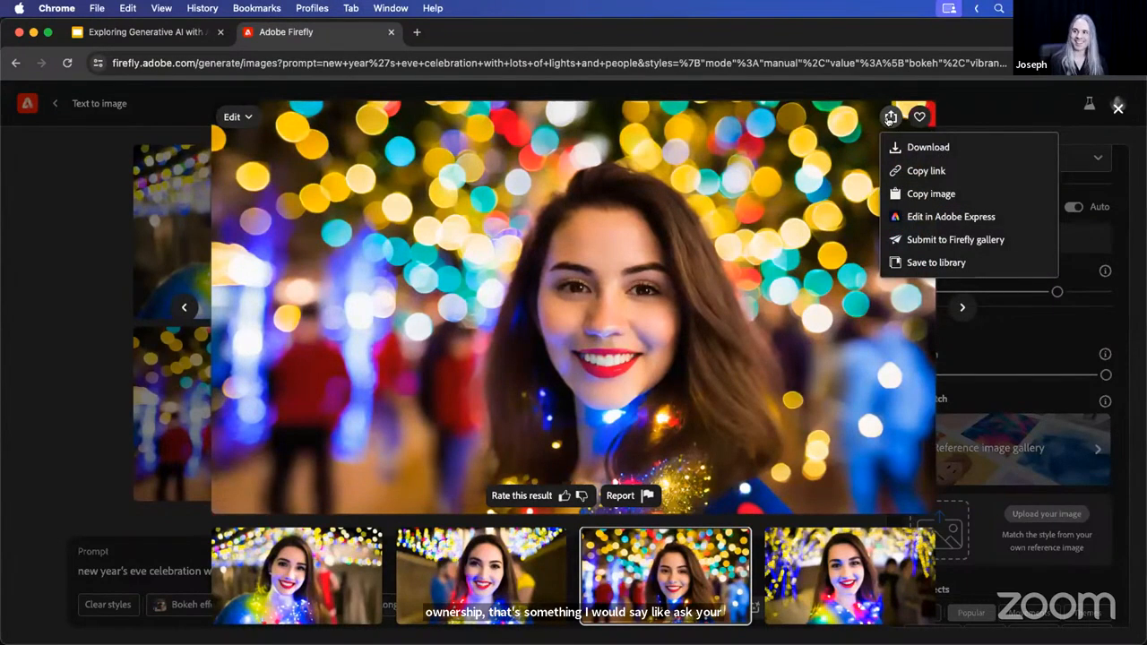
click(971, 151)
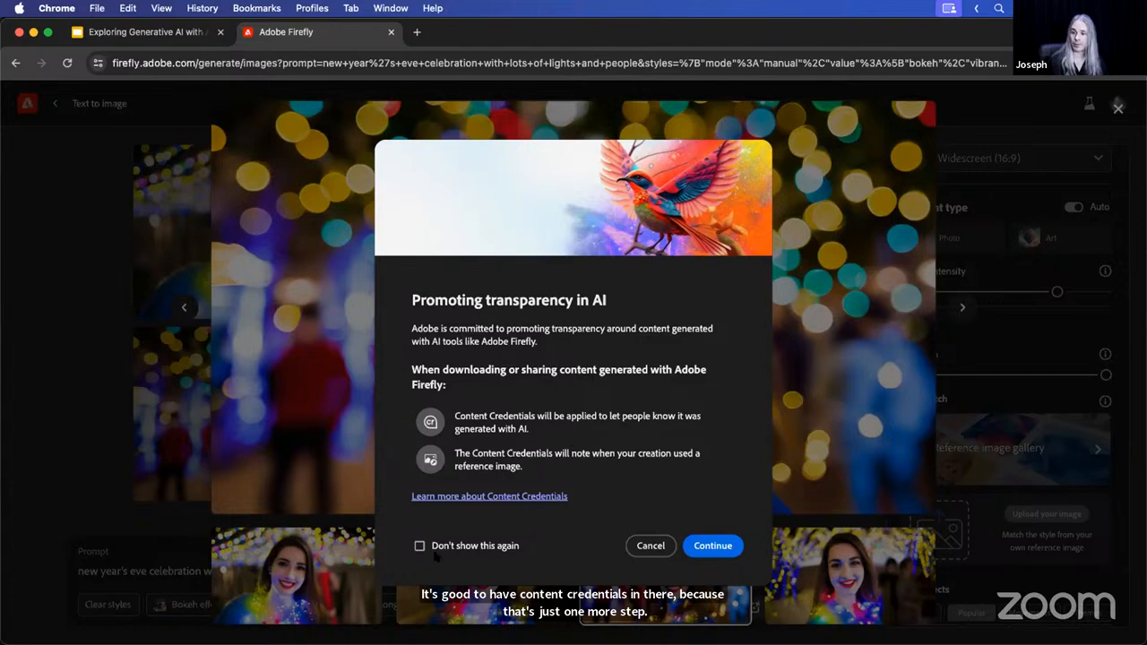
click(715, 547)
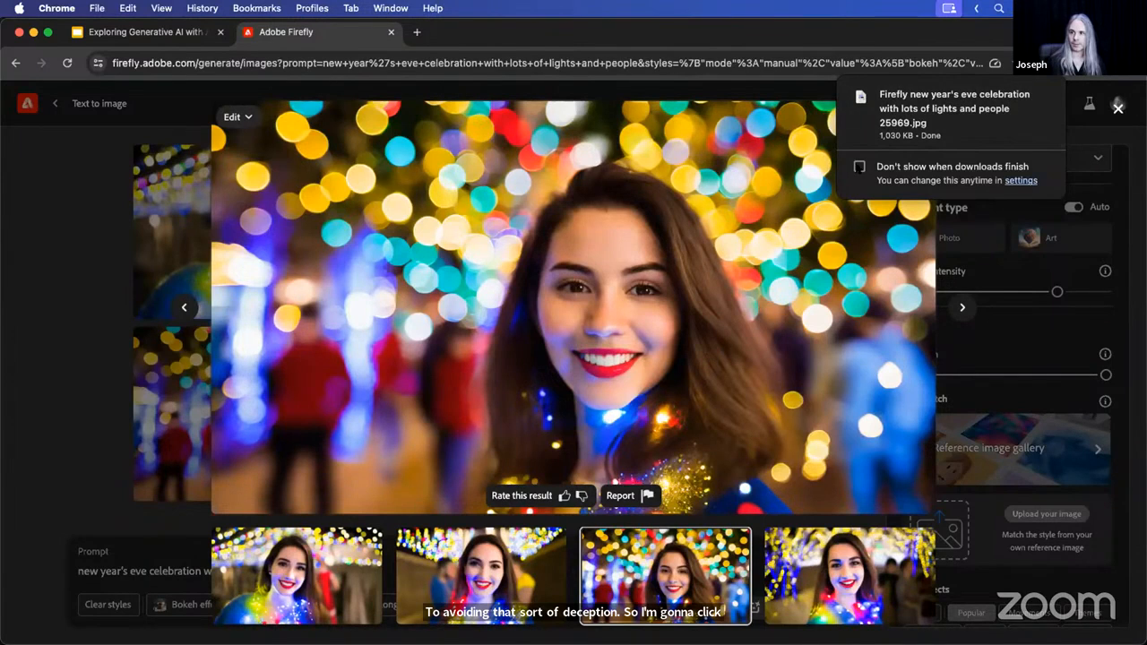
click(857, 167)
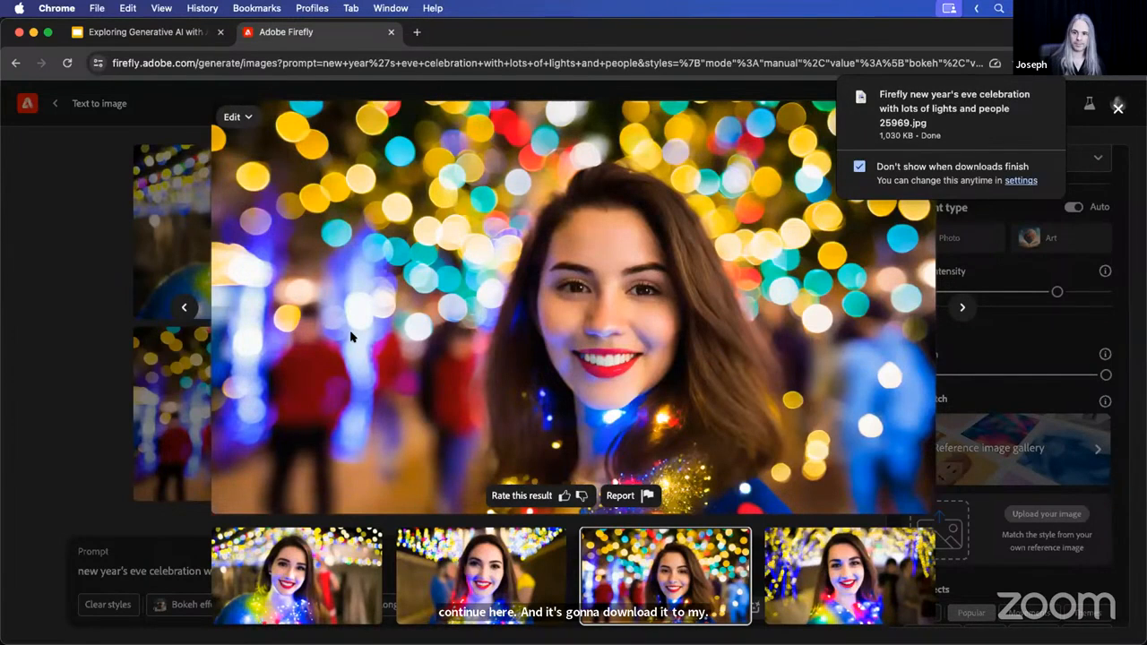
Close the portrait preview, then generate new images with the Bokeh effect style removed.
click(240, 116)
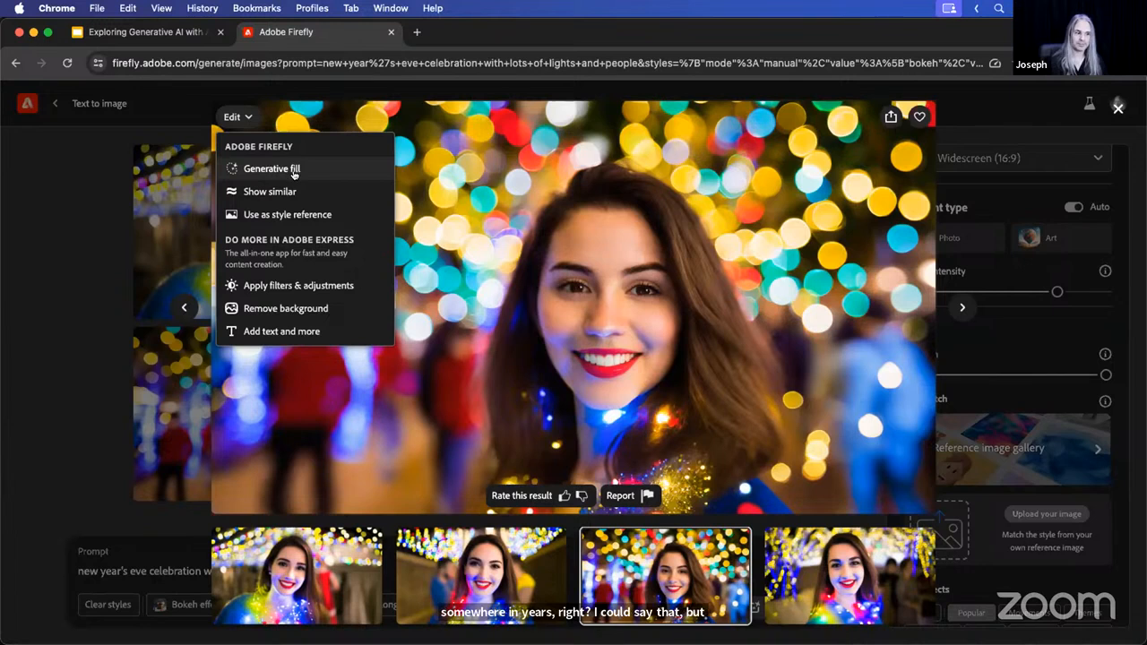
click(105, 306)
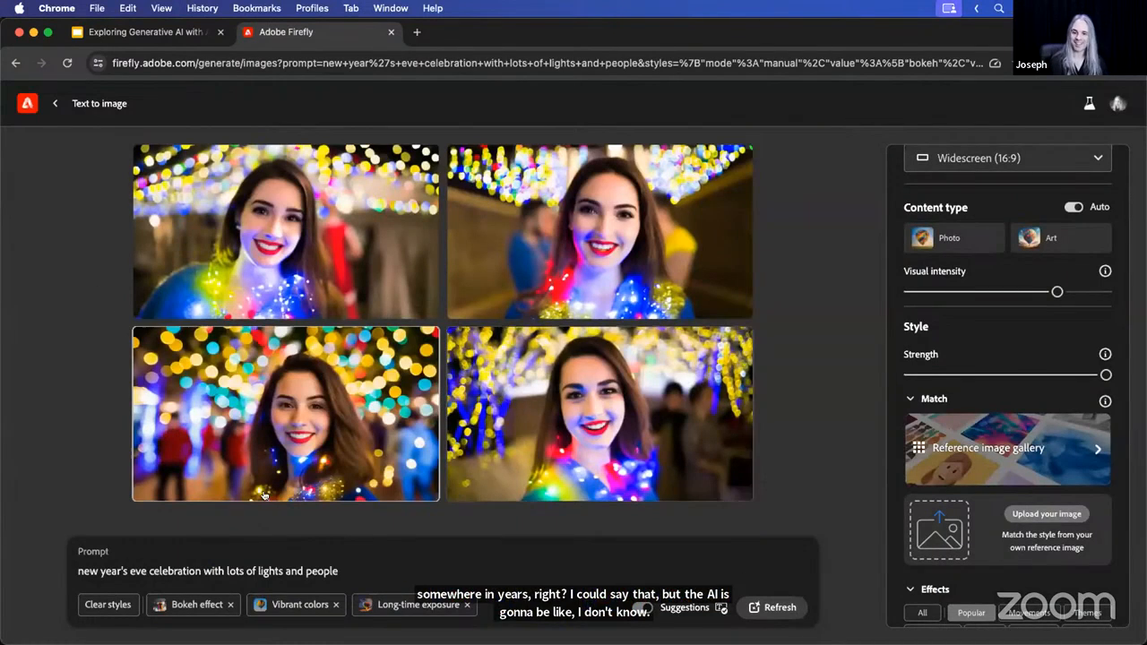
click(229, 605)
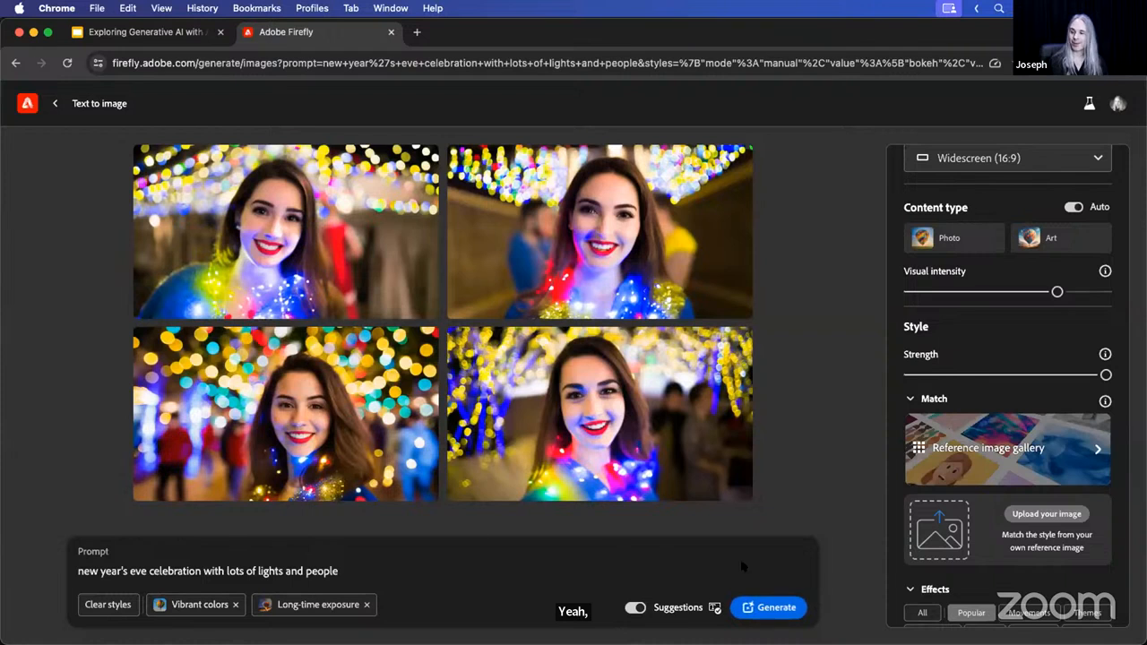
click(769, 608)
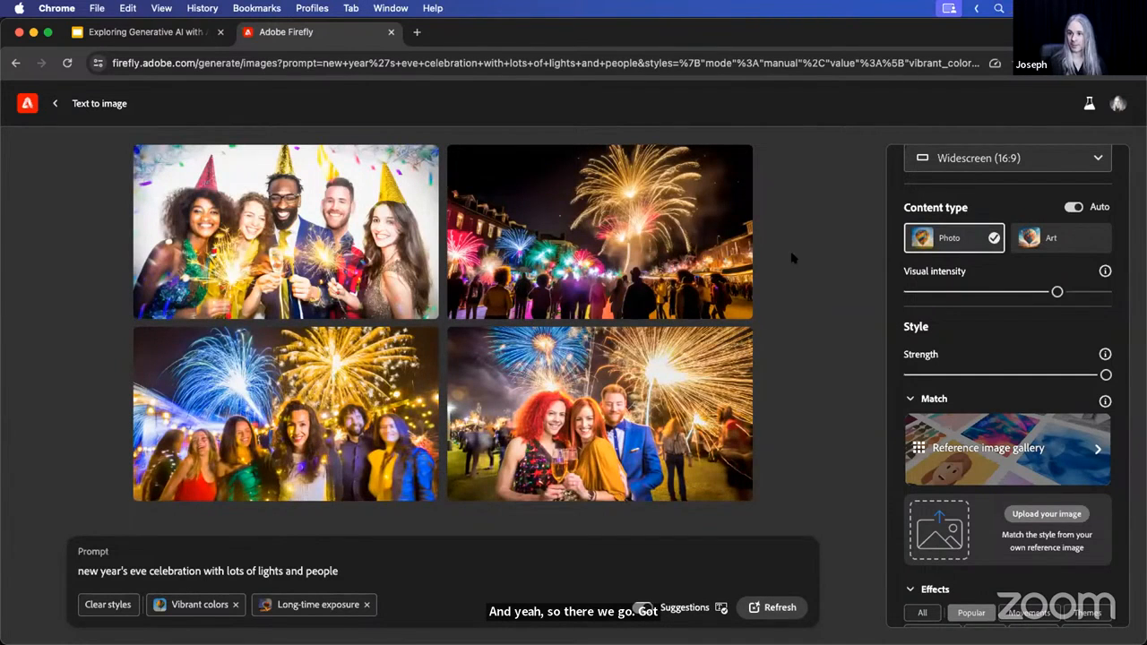
Enlarge the image of the street crowd watching golden fireworks and open it in Generative fill.
click(620, 221)
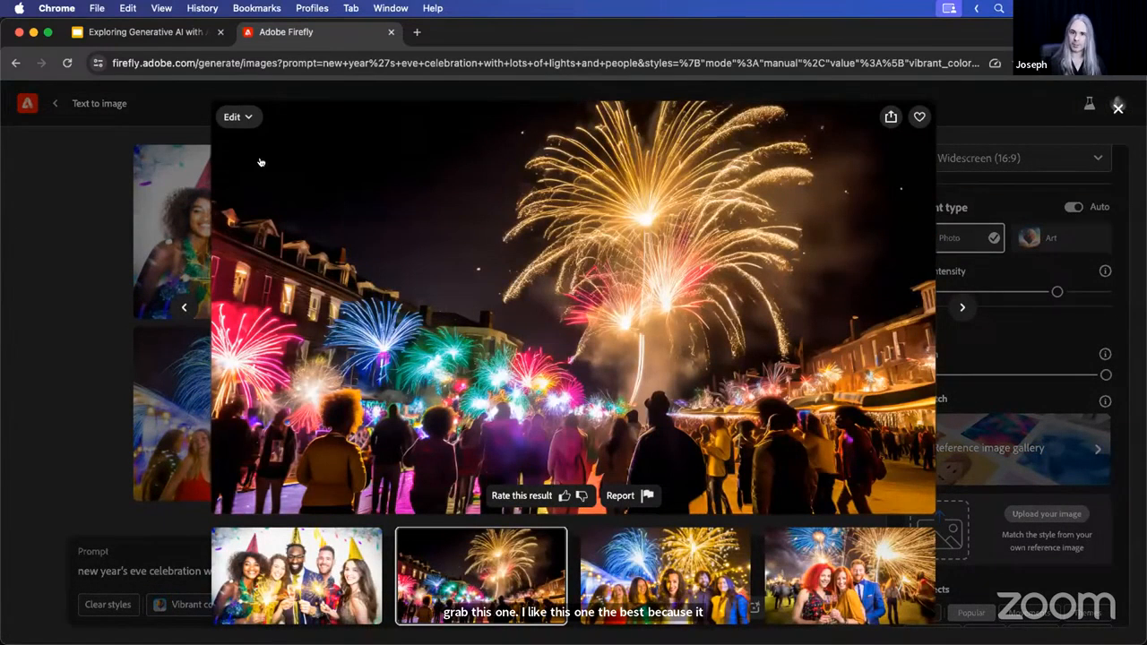
click(240, 118)
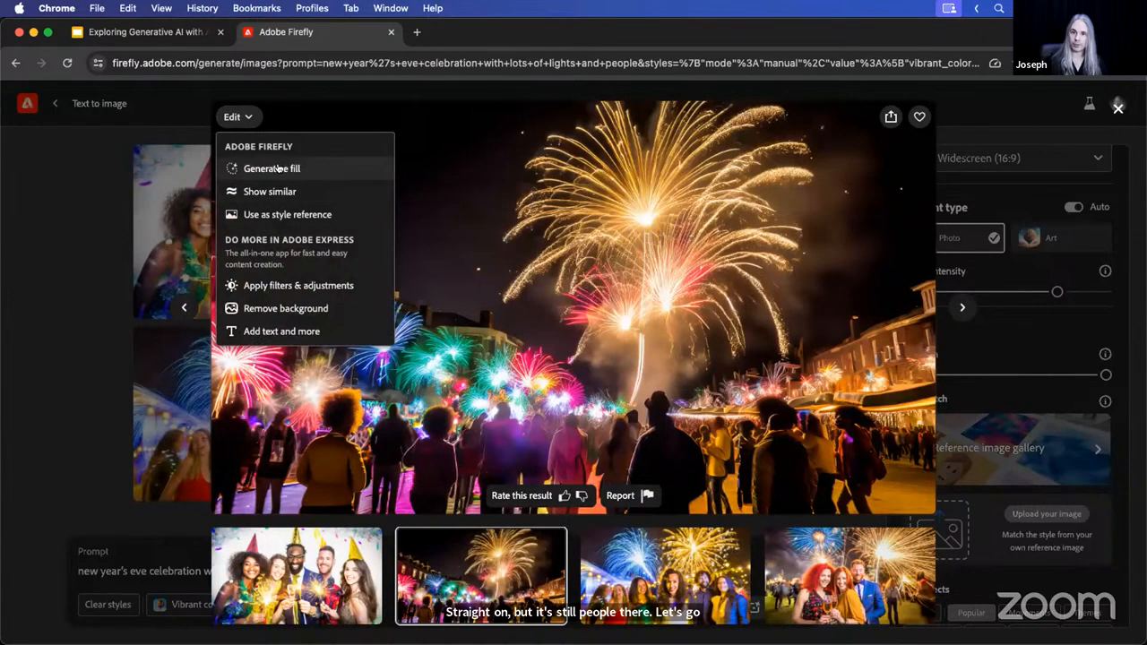
click(273, 168)
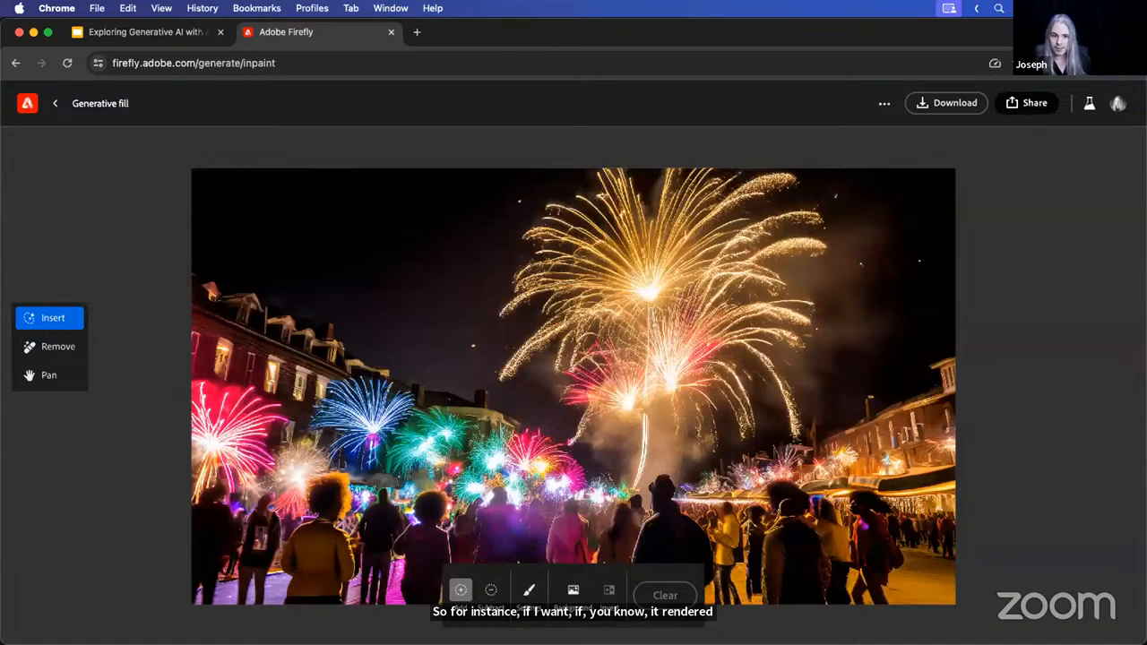
Brush over the person at the far right of the foreground crowd and remove them from the image.
click(55, 348)
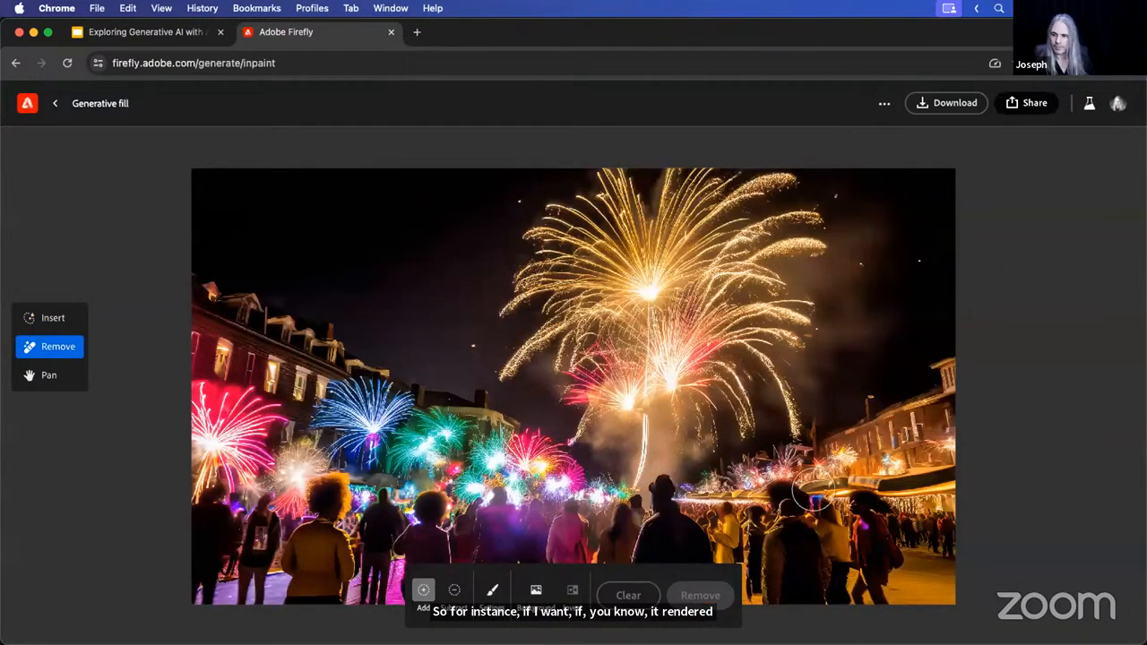
mouse_move(866, 491)
mouse_down()
mouse_move(869, 599)
mouse_move(885, 557)
mouse_move(874, 518)
mouse_up()
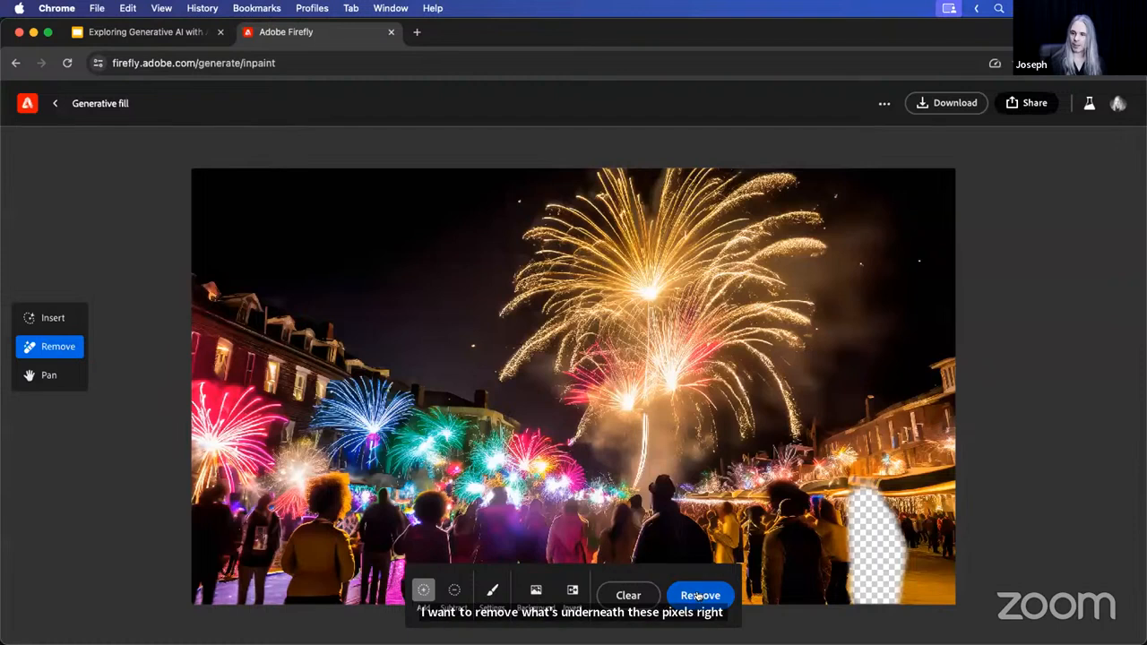
click(699, 597)
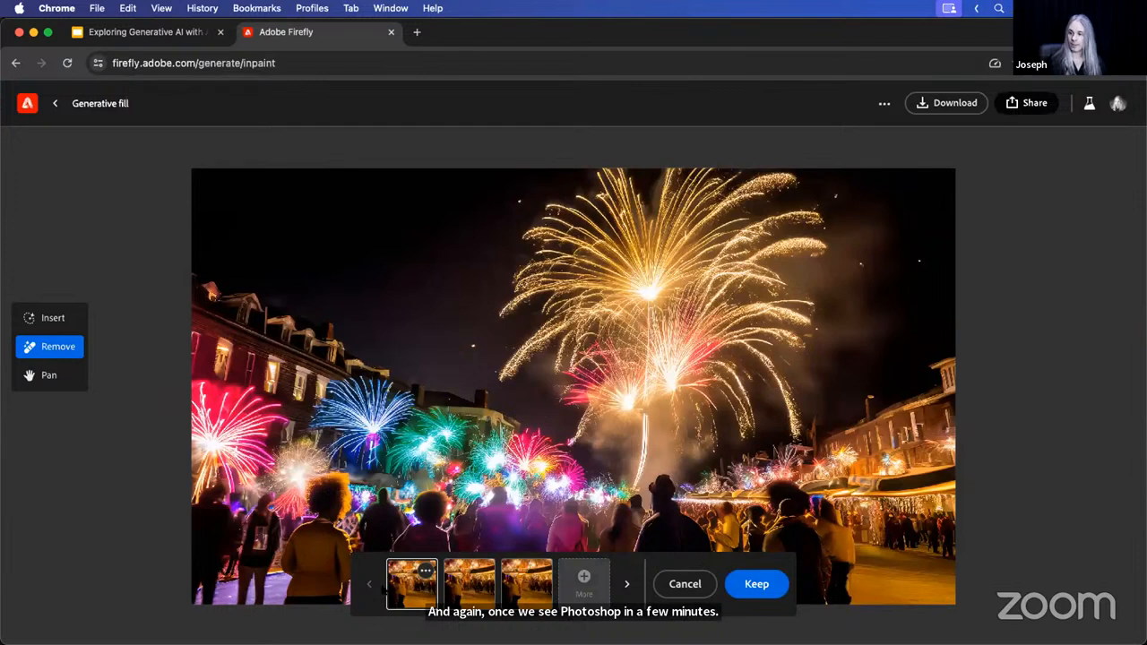
Compare the three removal variants and keep the first one.
click(475, 581)
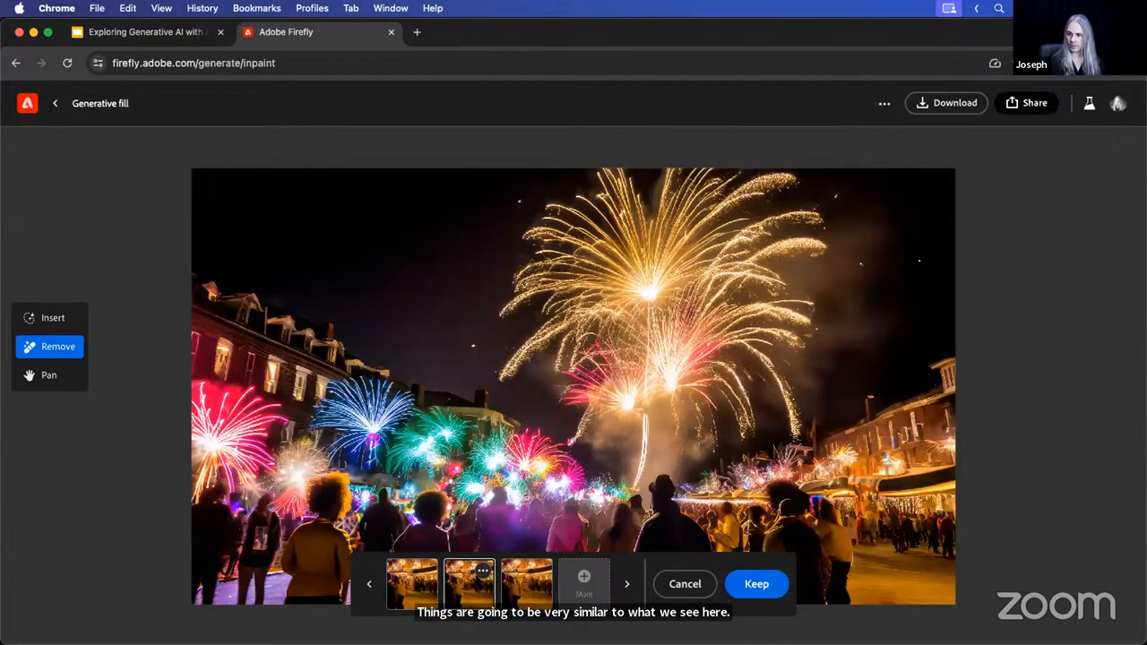
click(535, 594)
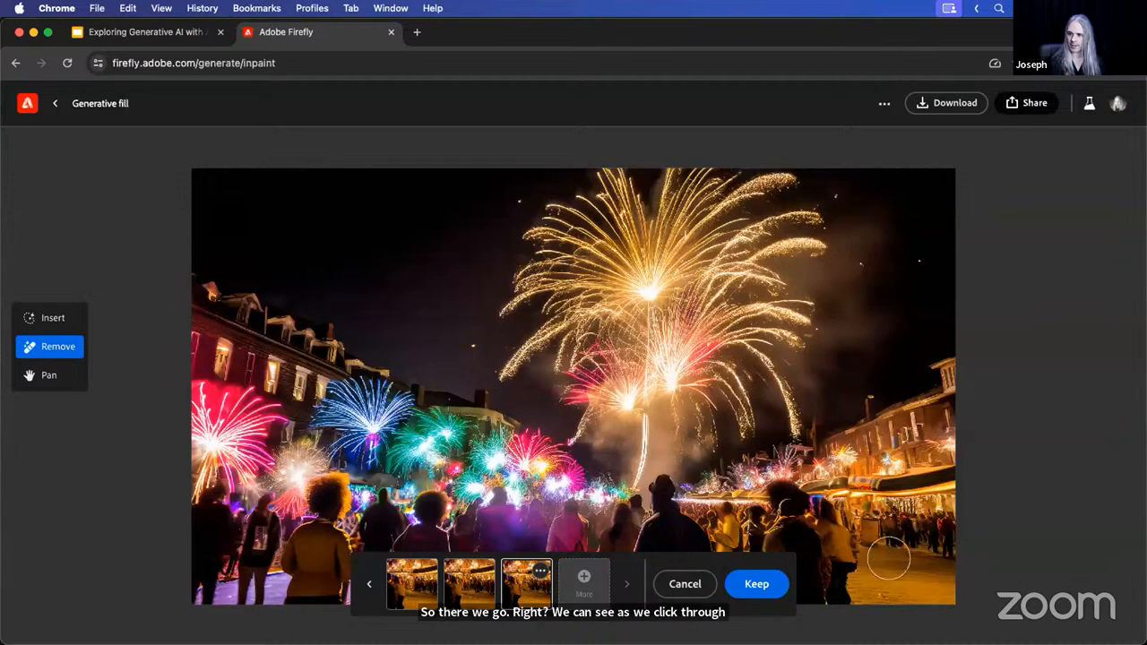
click(467, 587)
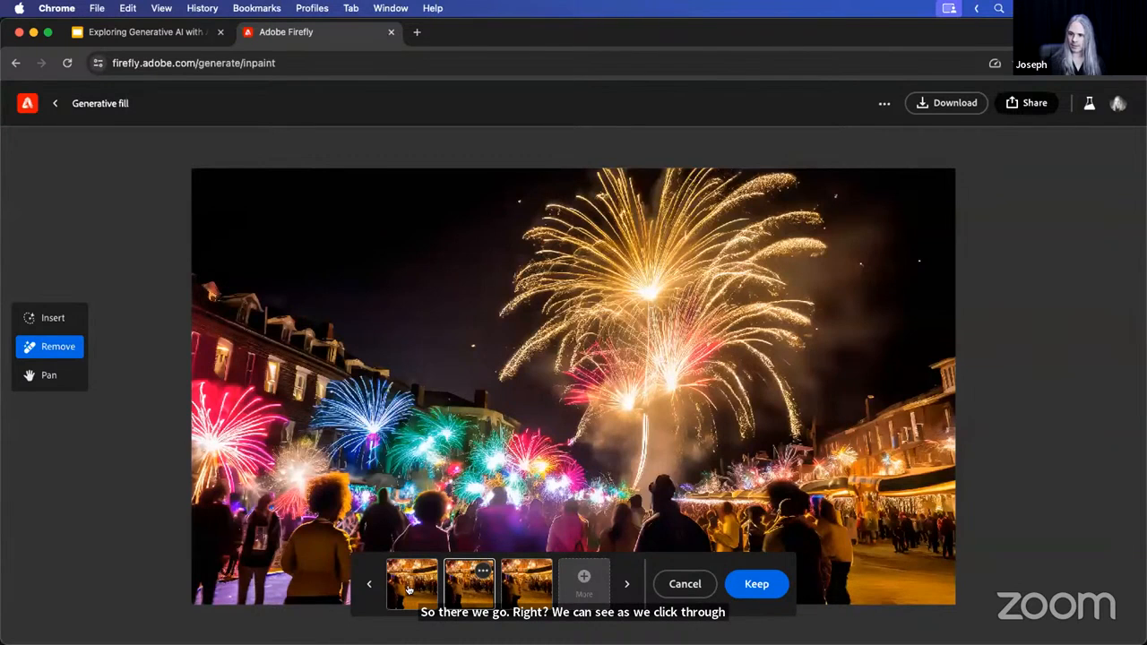
click(408, 590)
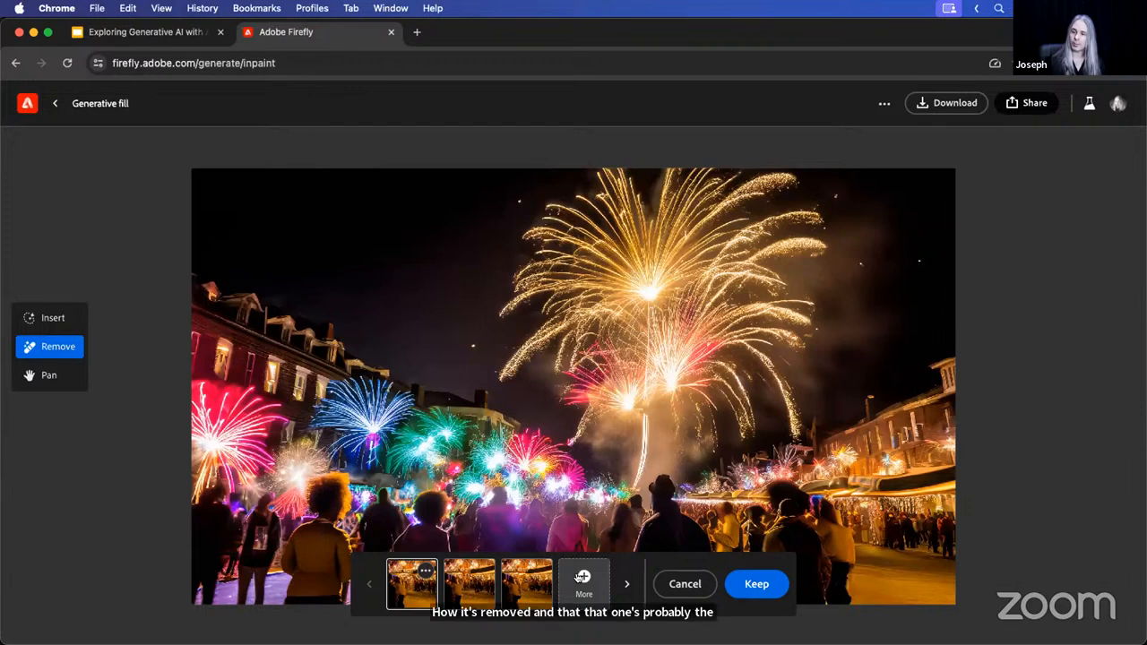
click(756, 585)
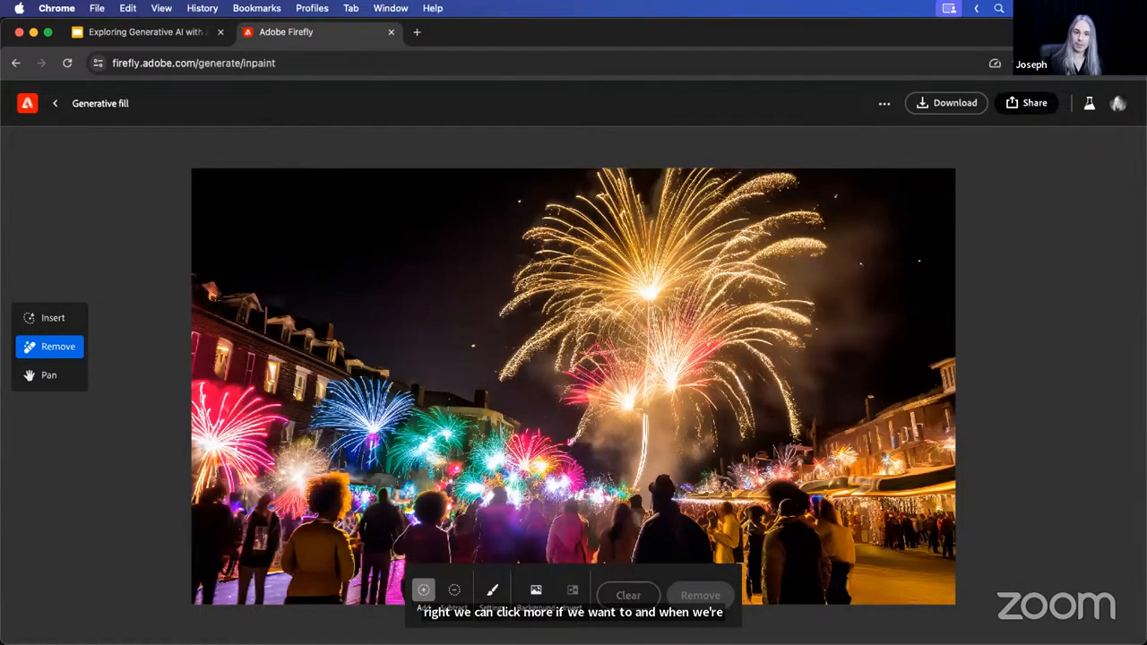
Brush out a large area of night sky above the left-hand buildings and fill it with "giant panda with a top hat".
click(57, 320)
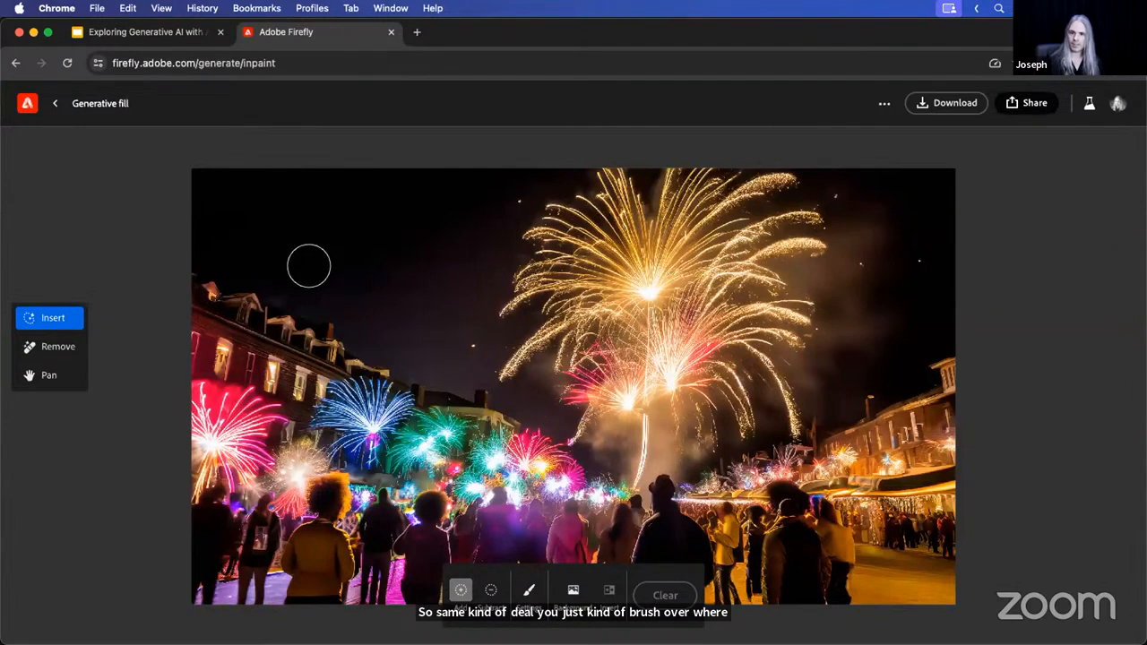
mouse_move(284, 311)
mouse_down()
mouse_move(310, 259)
mouse_move(474, 227)
mouse_move(462, 350)
mouse_move(440, 372)
mouse_move(389, 370)
mouse_move(279, 317)
mouse_move(363, 267)
mouse_move(453, 245)
mouse_move(469, 257)
mouse_move(413, 367)
mouse_move(435, 278)
mouse_move(333, 315)
mouse_move(393, 336)
mouse_move(432, 295)
mouse_move(451, 304)
mouse_move(439, 353)
mouse_move(390, 335)
mouse_move(375, 320)
mouse_move(387, 304)
mouse_move(307, 312)
mouse_up()
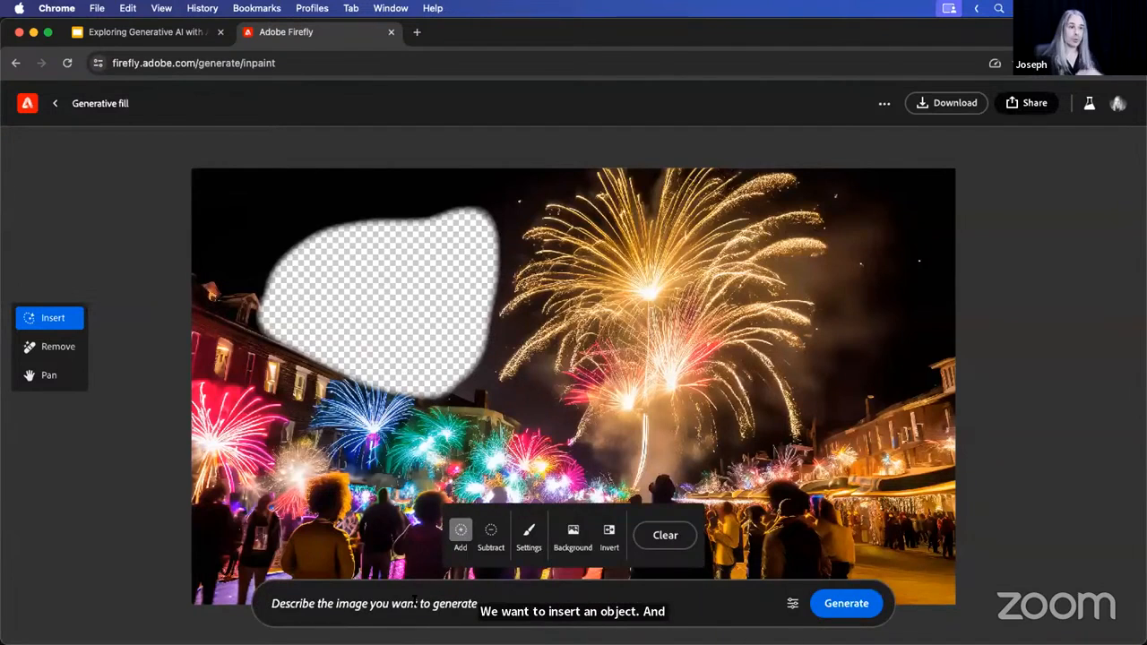
mouse_move(415, 602)
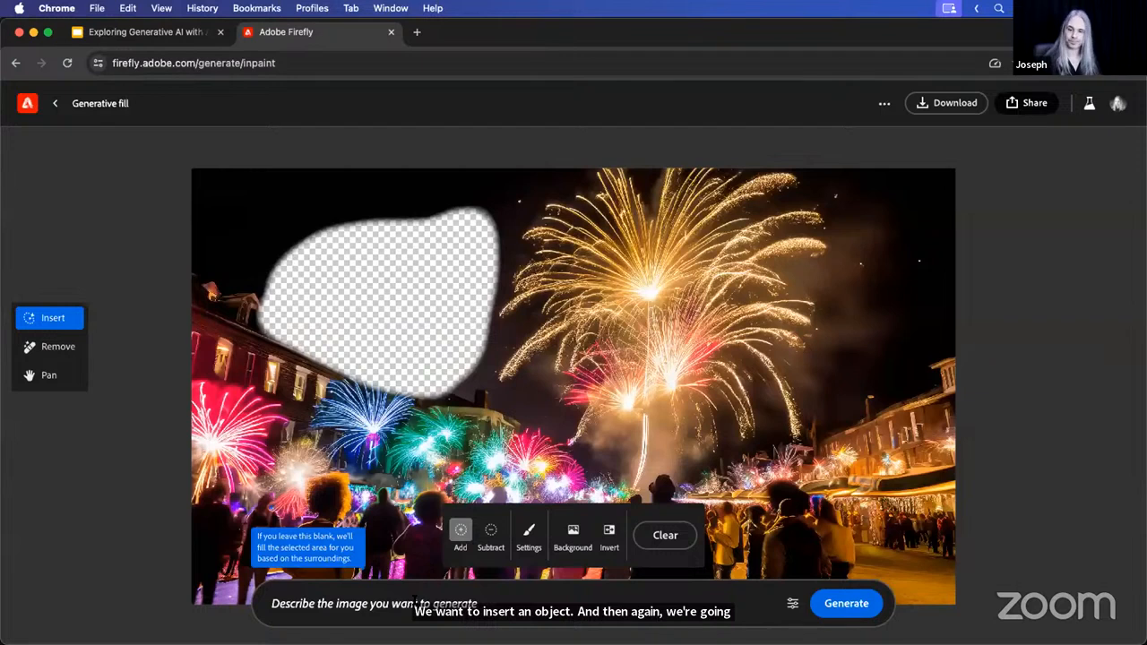
click(464, 604)
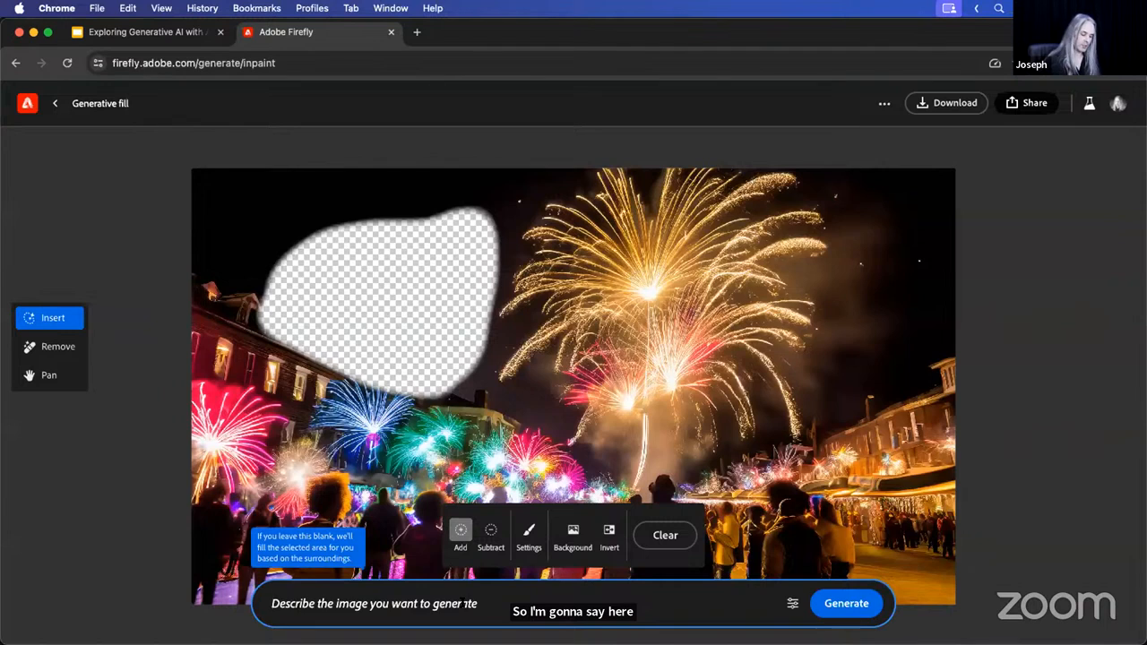
text(giant)
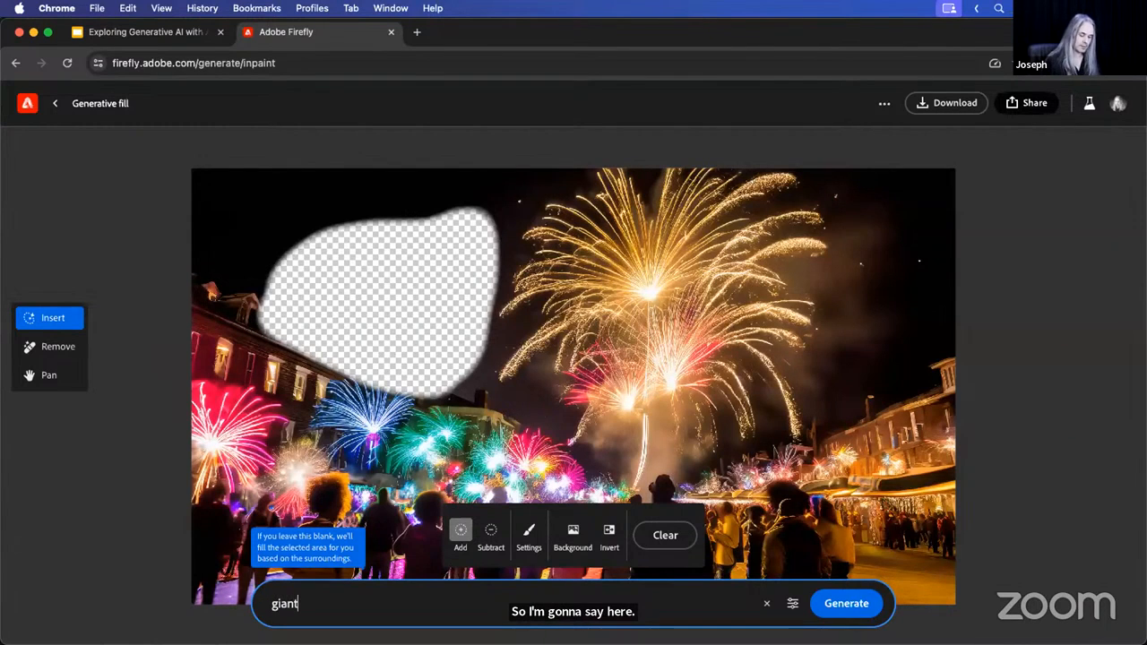
text( panda)
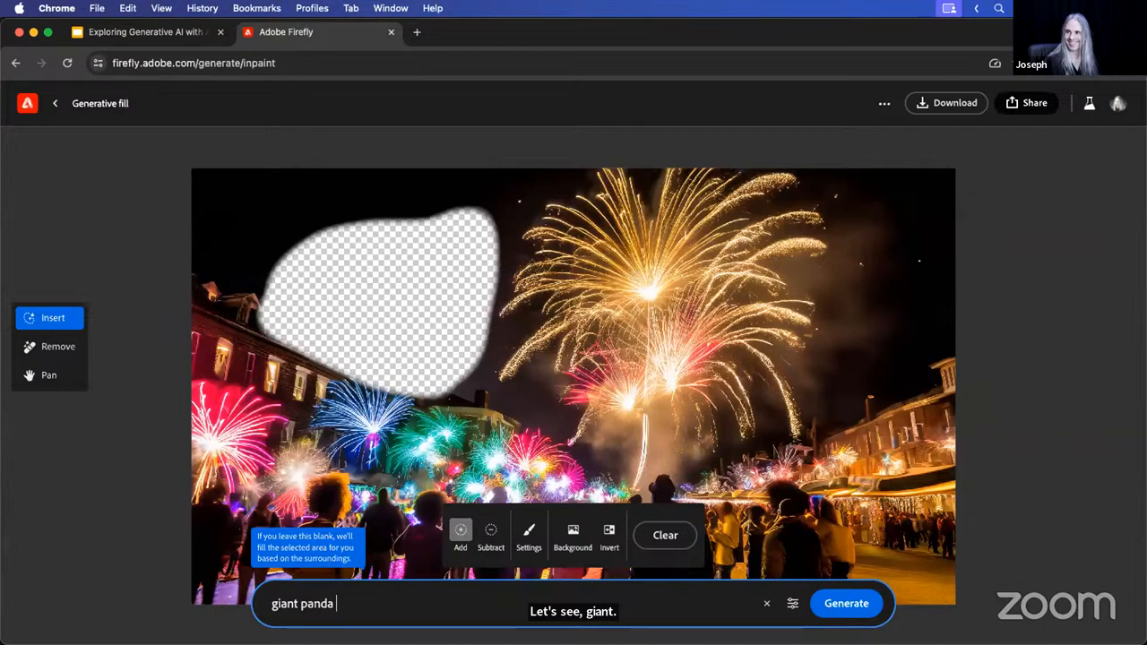
text(with)
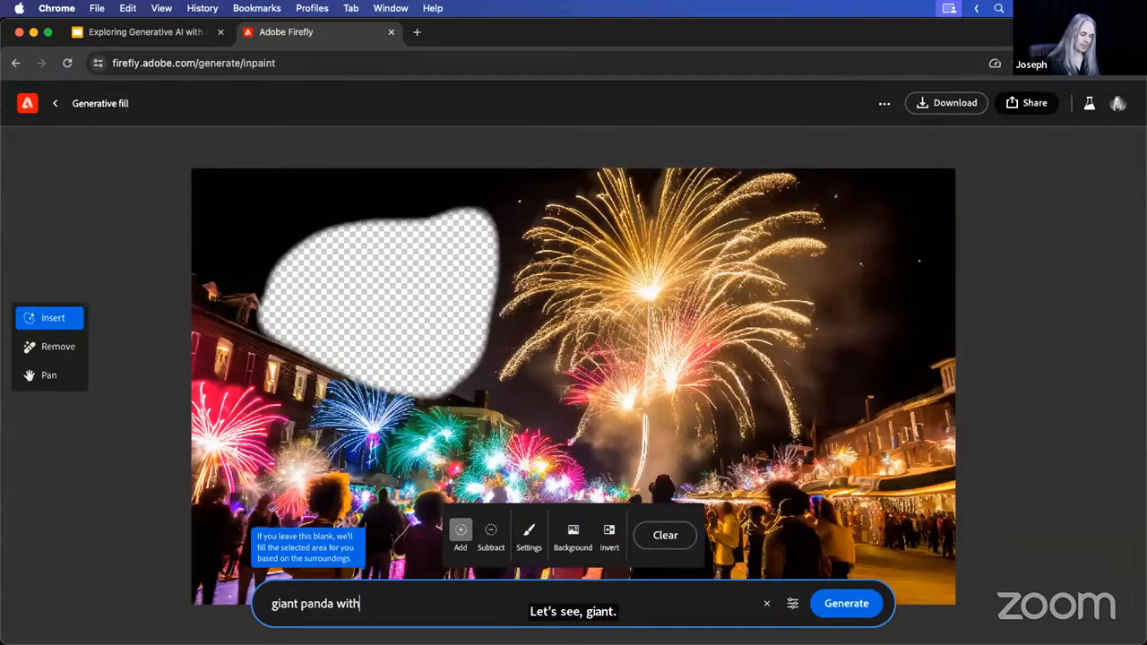
text( a top hat)
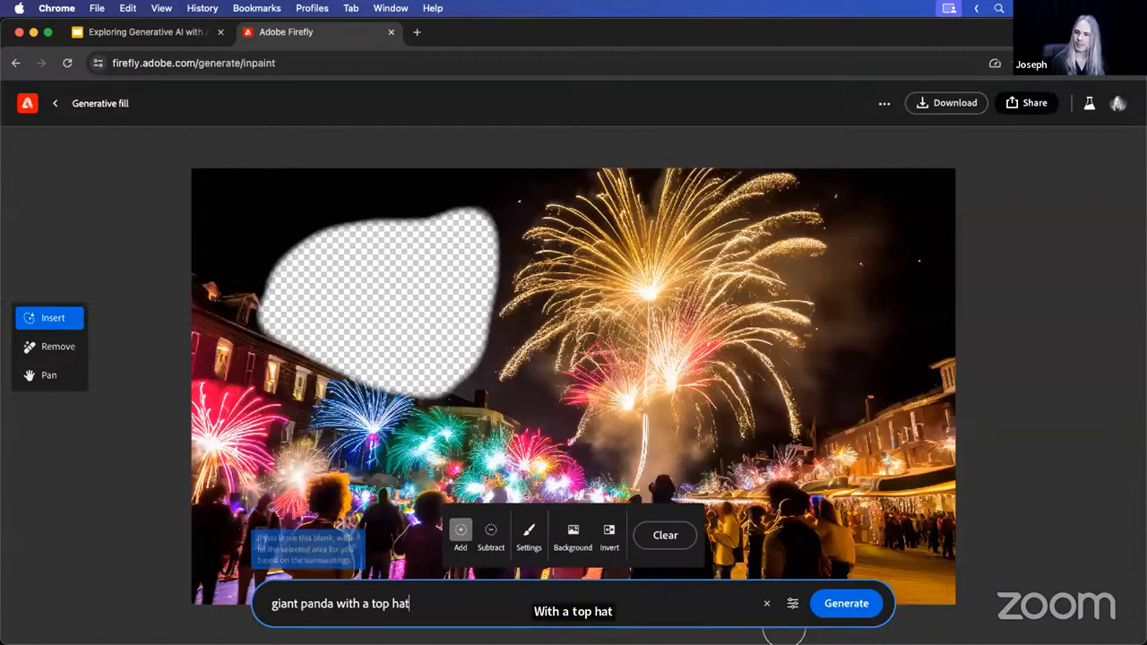
key(Return)
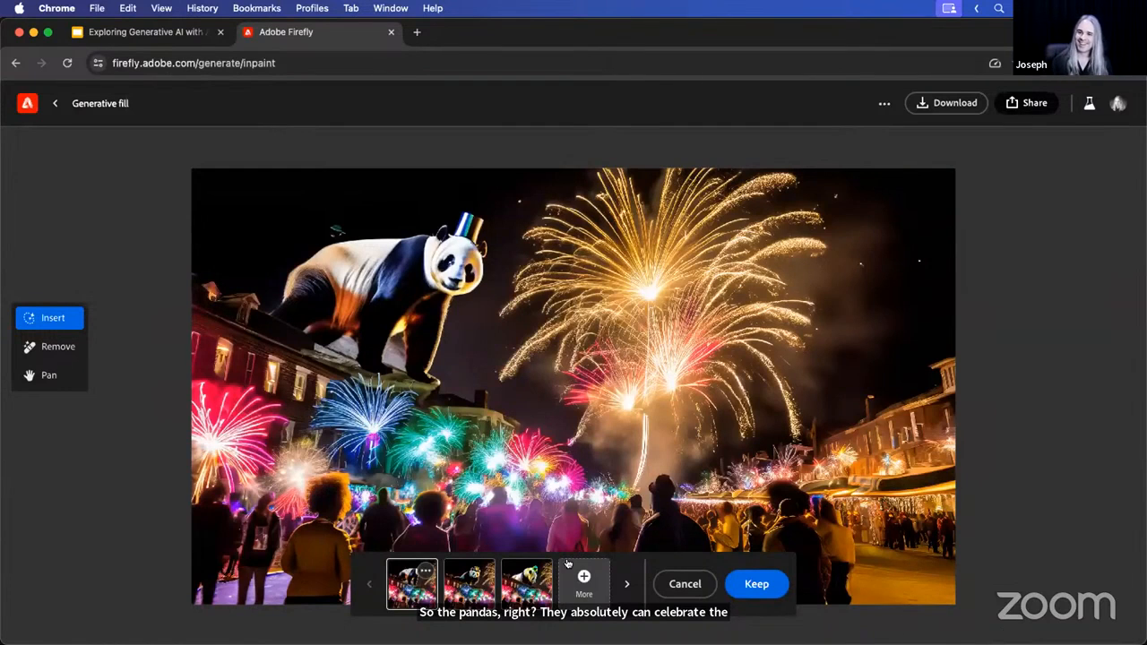
Compare the panda variants and keep the second one, with the gold top hat.
click(466, 586)
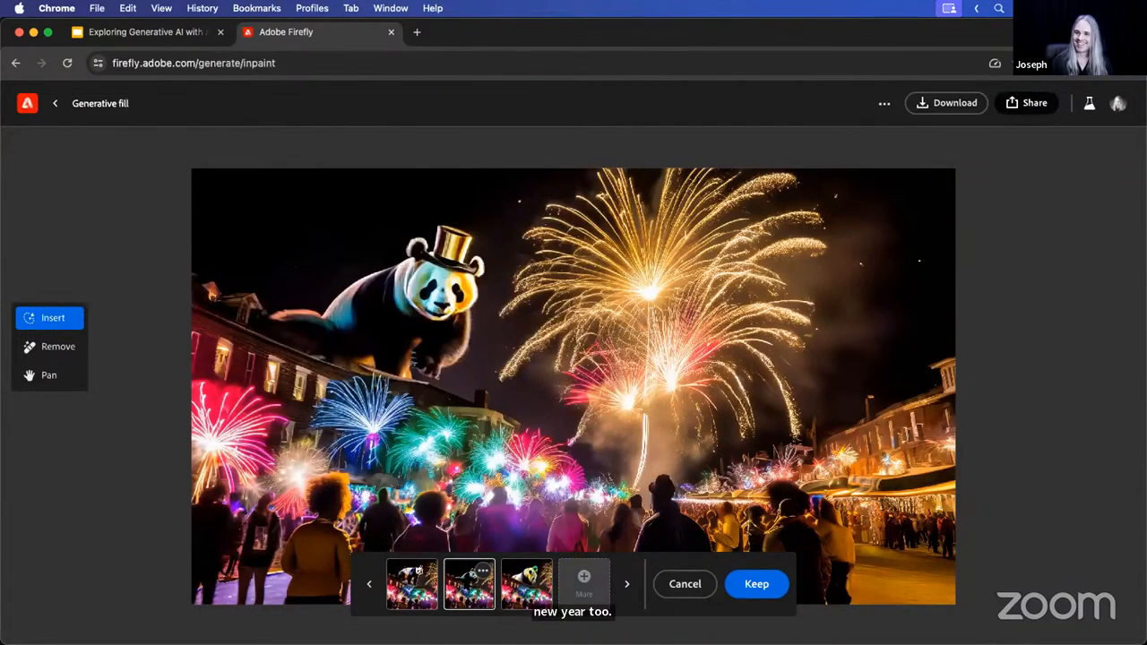
click(531, 585)
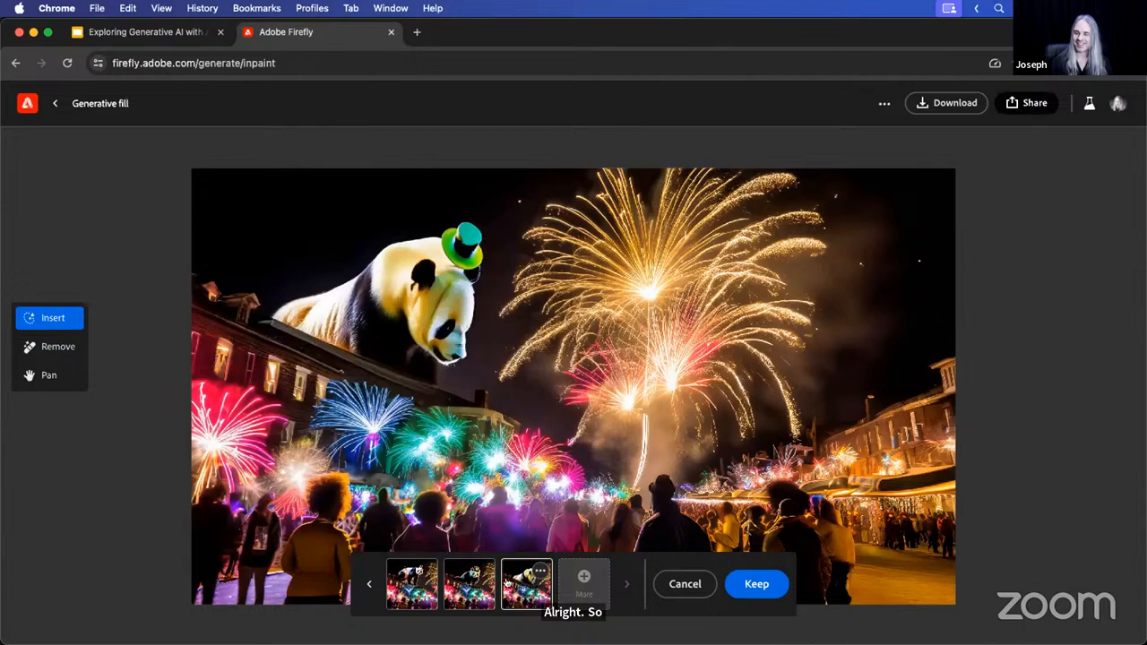
click(465, 587)
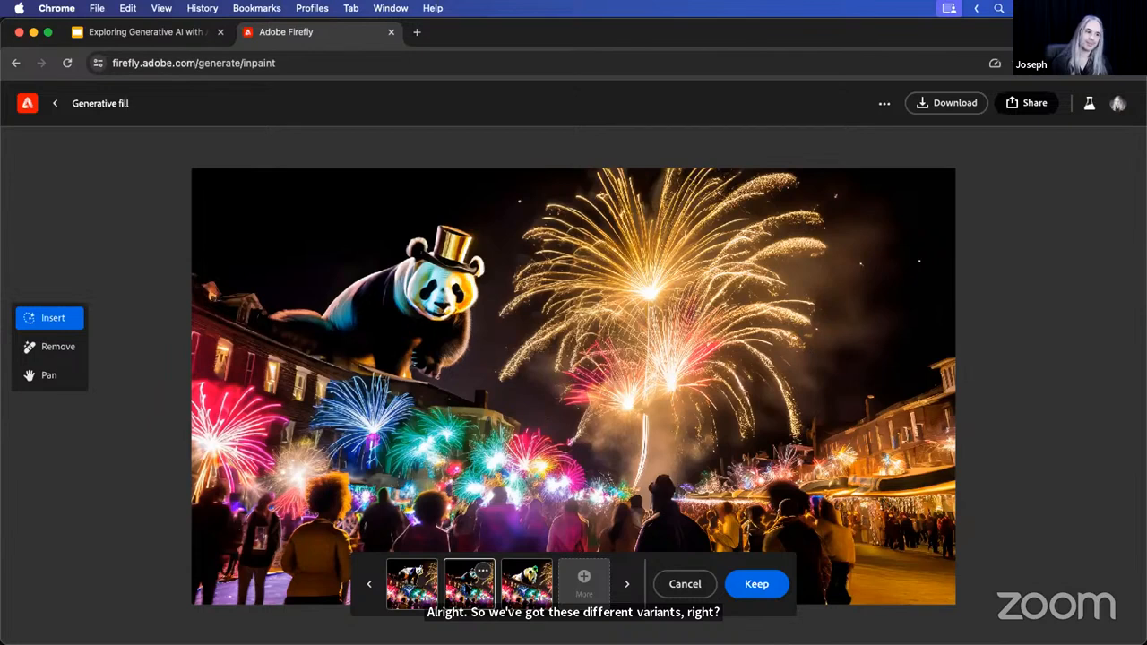
click(398, 587)
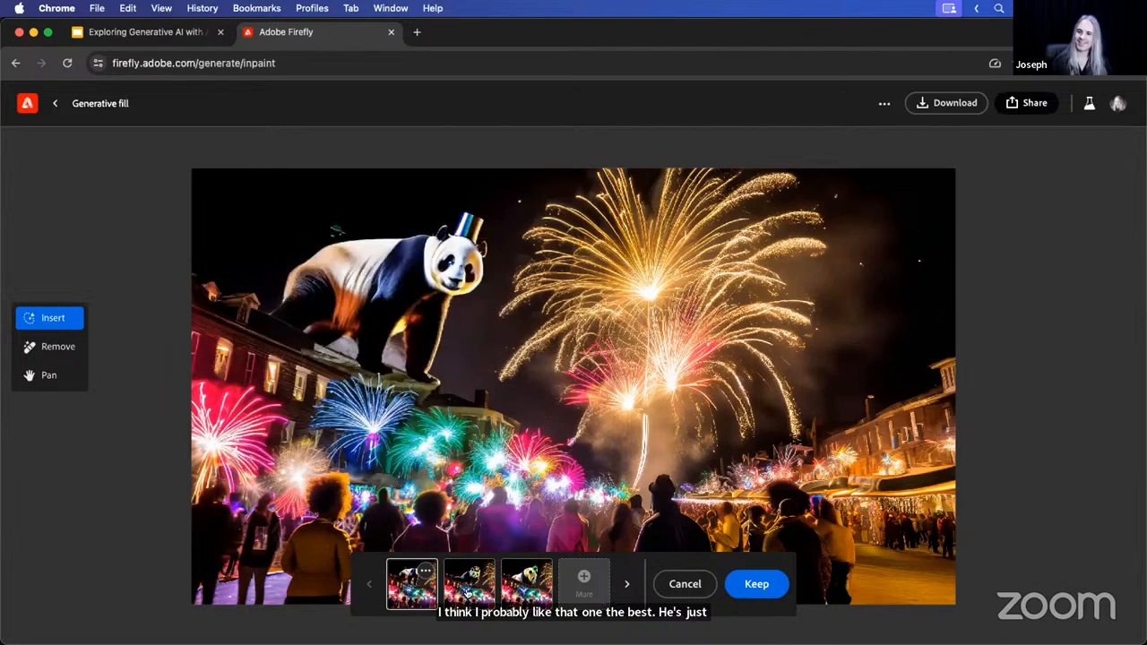
click(466, 591)
click(756, 584)
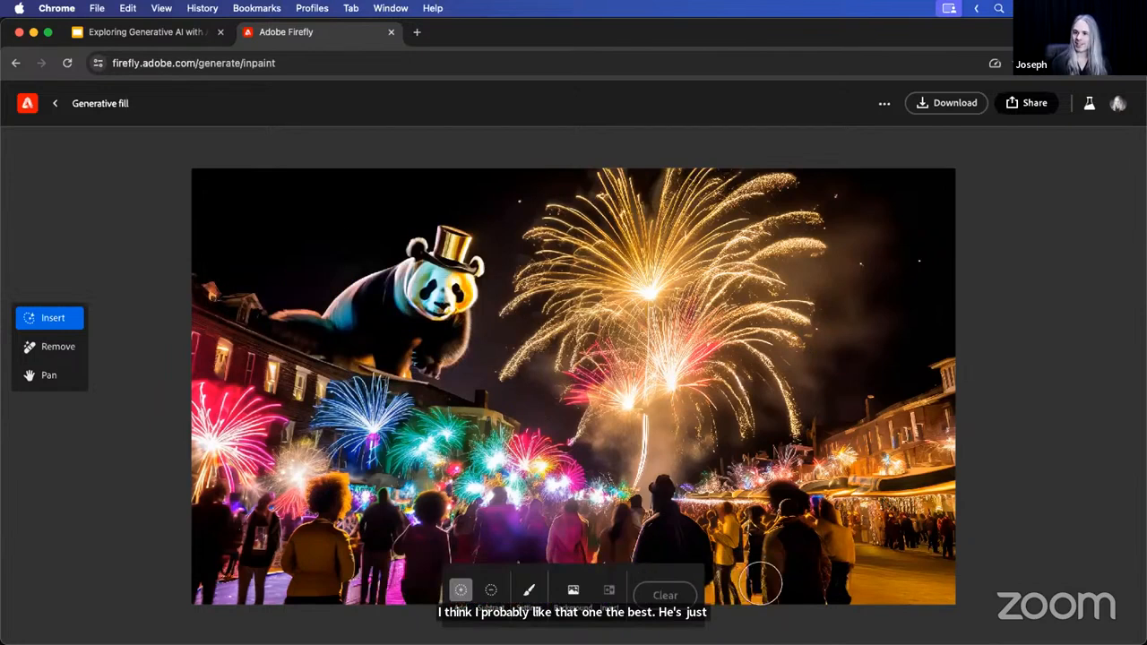
Download the edited panda image with Content Credentials applied.
click(952, 106)
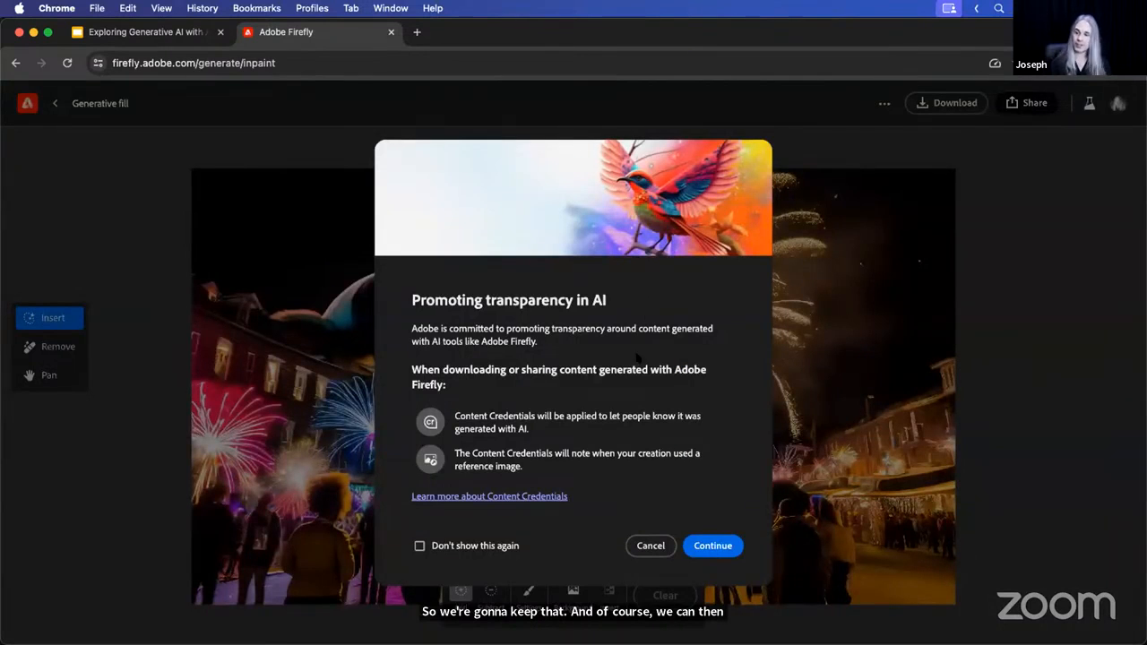
click(722, 555)
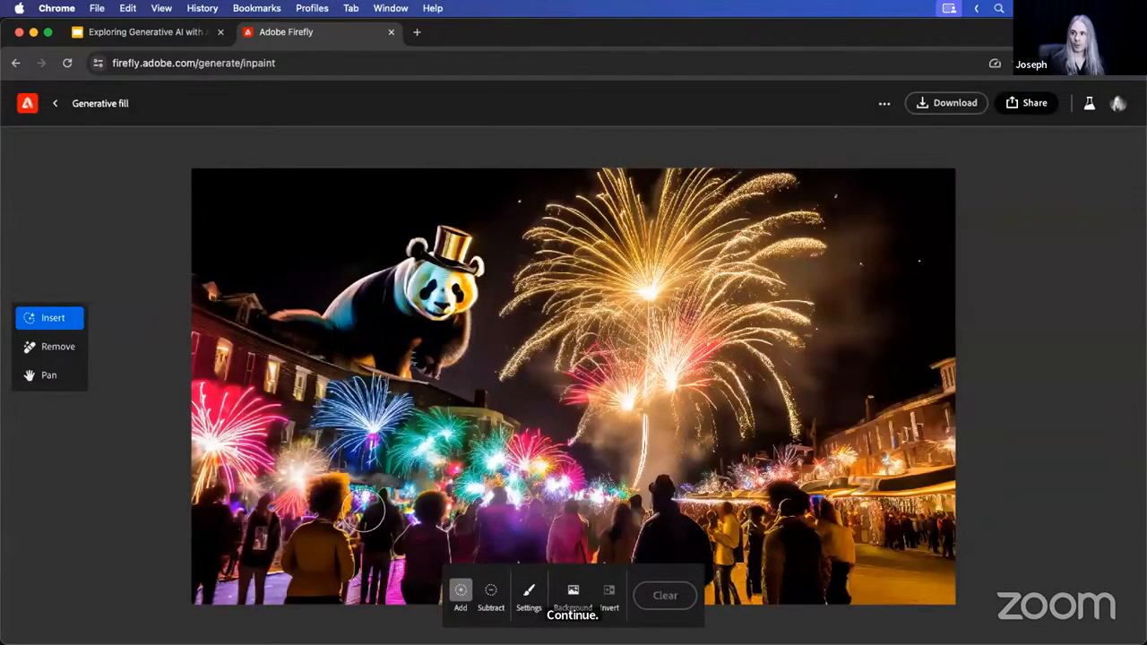
Return to the Firefly home page and generate images from the suggested prompt "Close up of detailed sci-fi suit, futuristic render".
click(55, 104)
scroll(491, 371, down, 5)
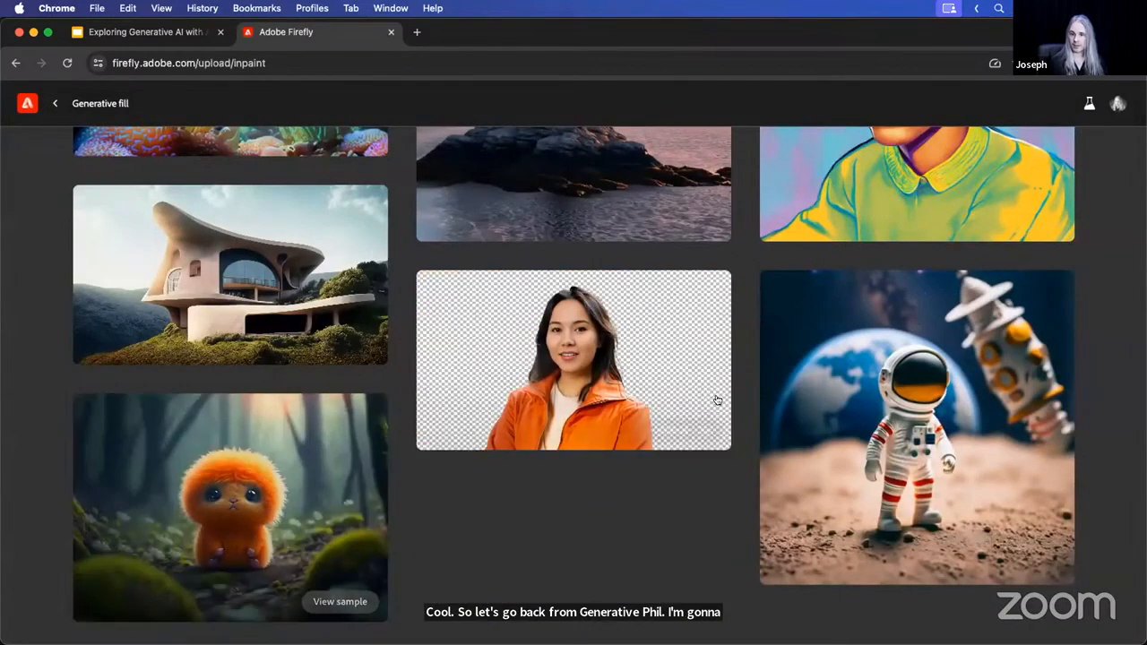
scroll(584, 385, up, 5)
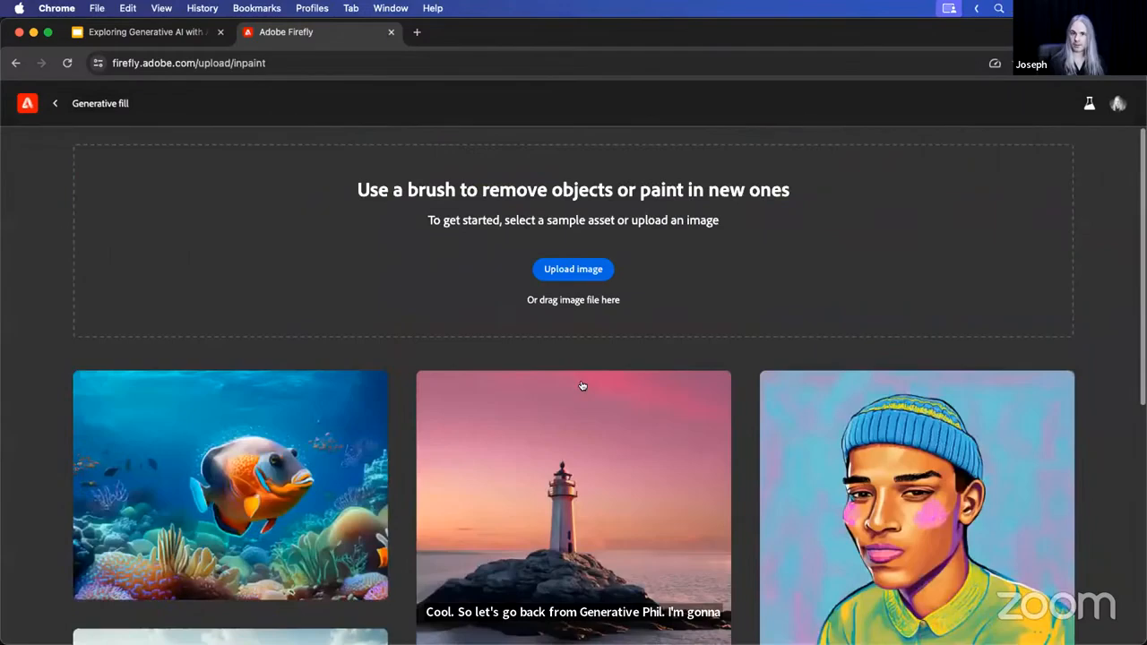
click(55, 103)
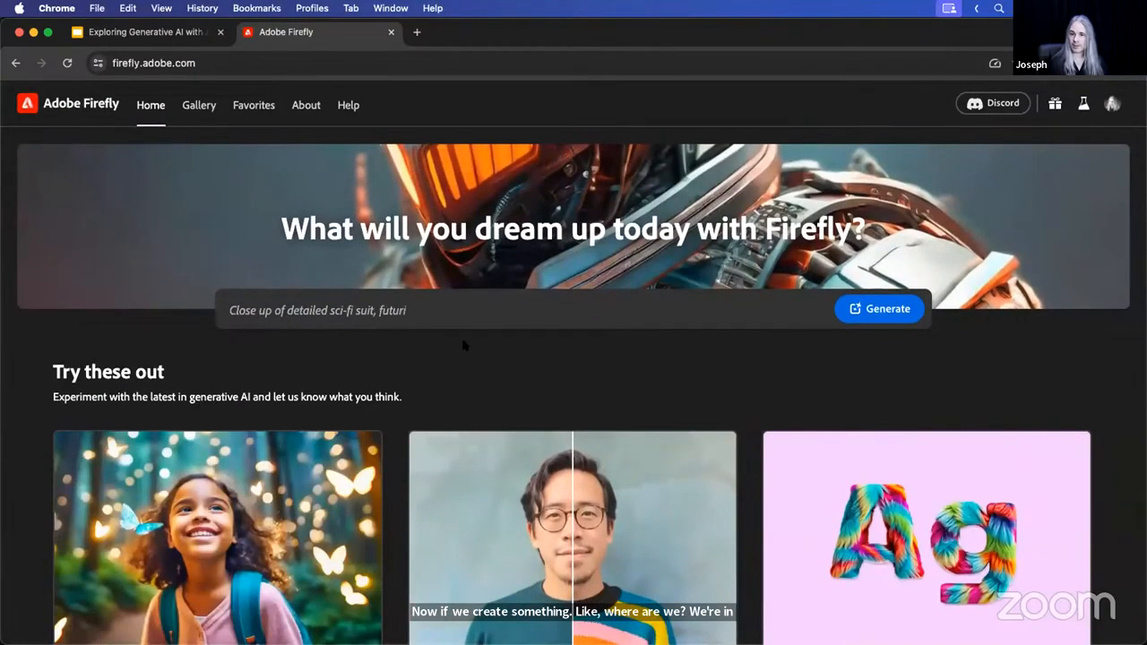
click(480, 315)
click(904, 321)
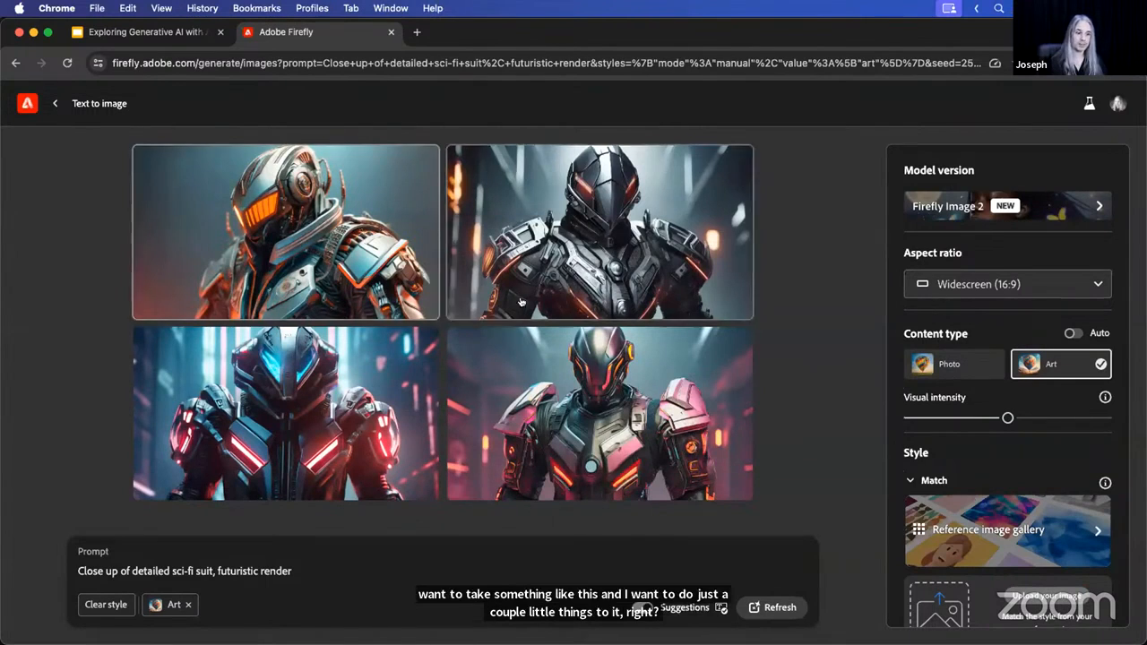
Review the Firefly and Adobe Express editing options for the black-armored sci-fi suit image.
mouse_move(607, 356)
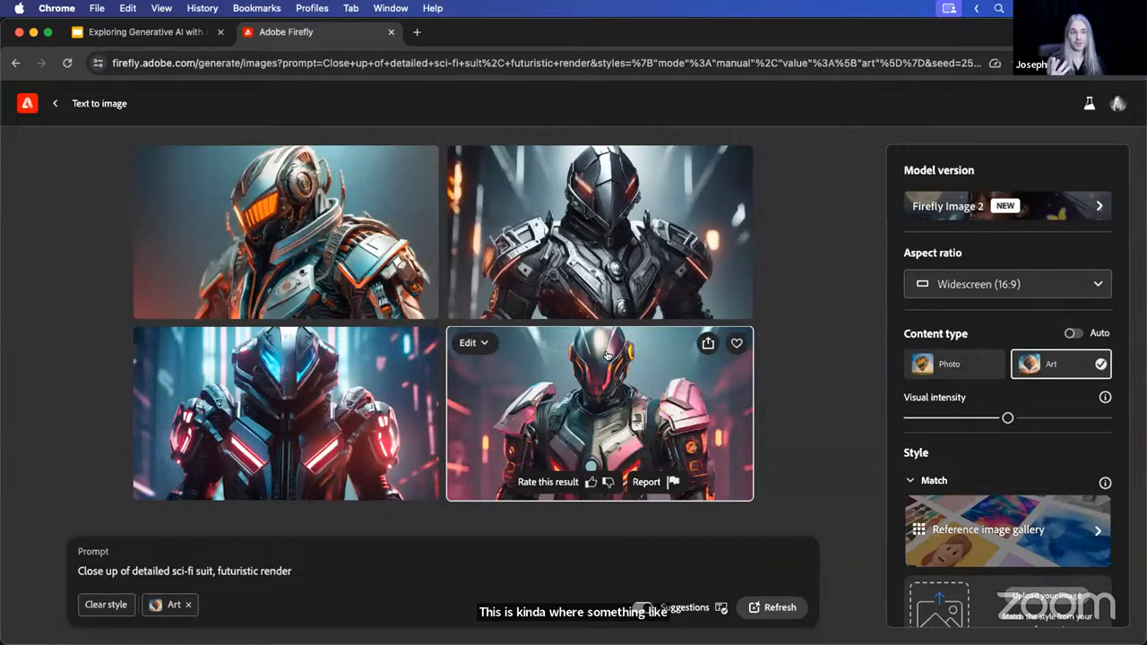
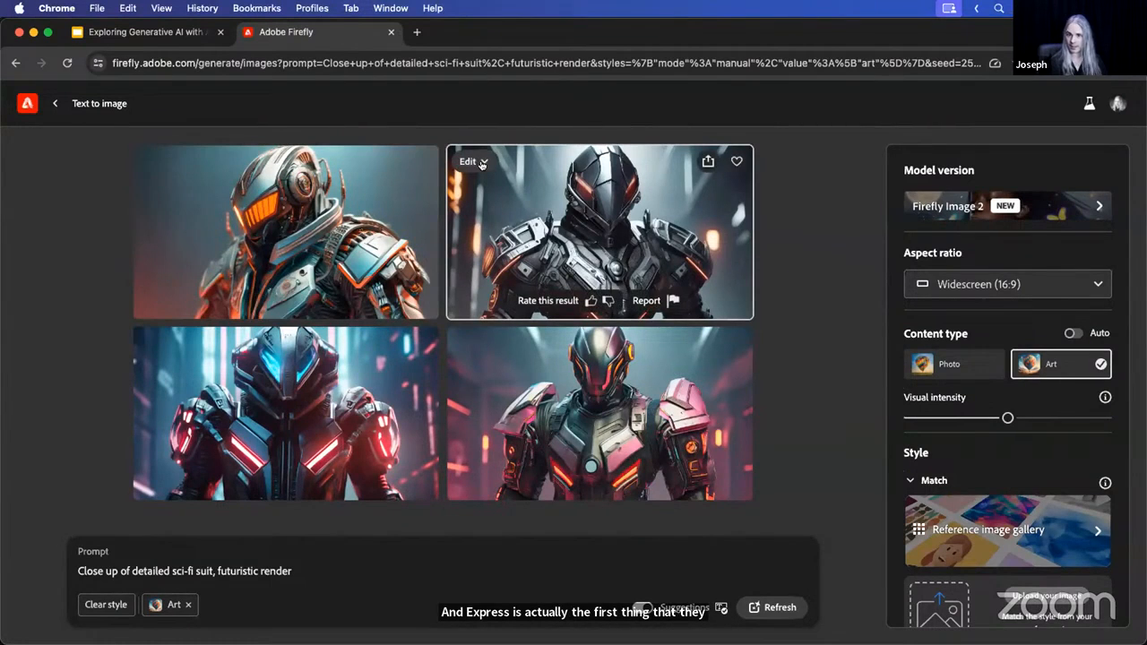
click(482, 163)
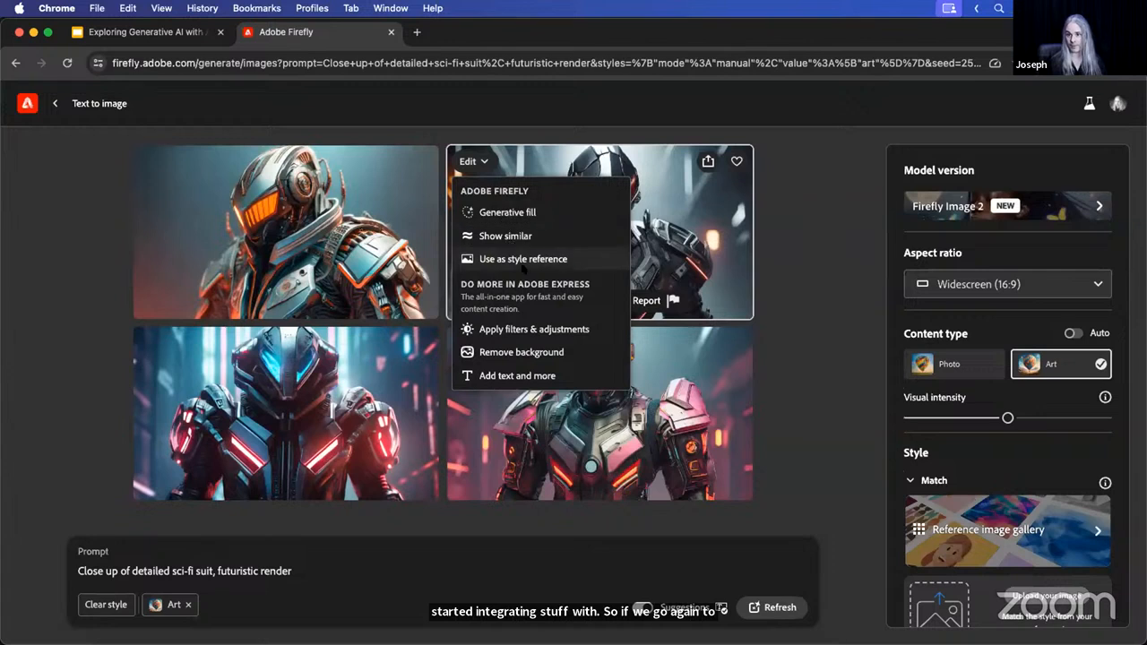
click(553, 355)
mouse_move(503, 251)
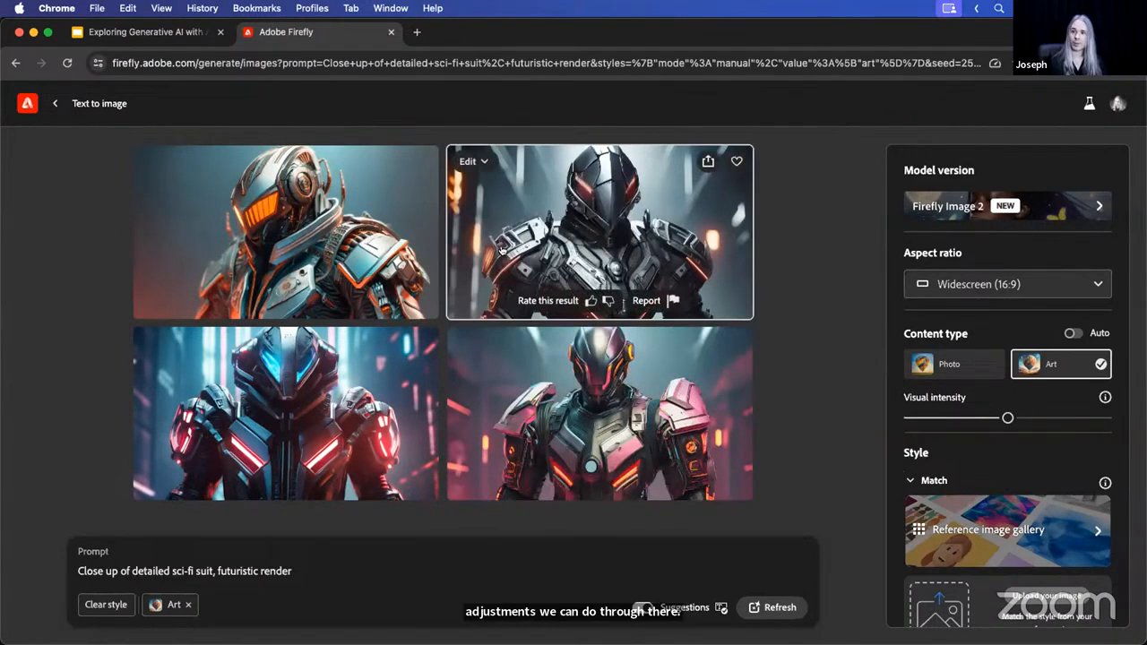
Open the black-armored suit image in Adobe Express for adding text and more, and look at its Generative fill settings.
click(477, 160)
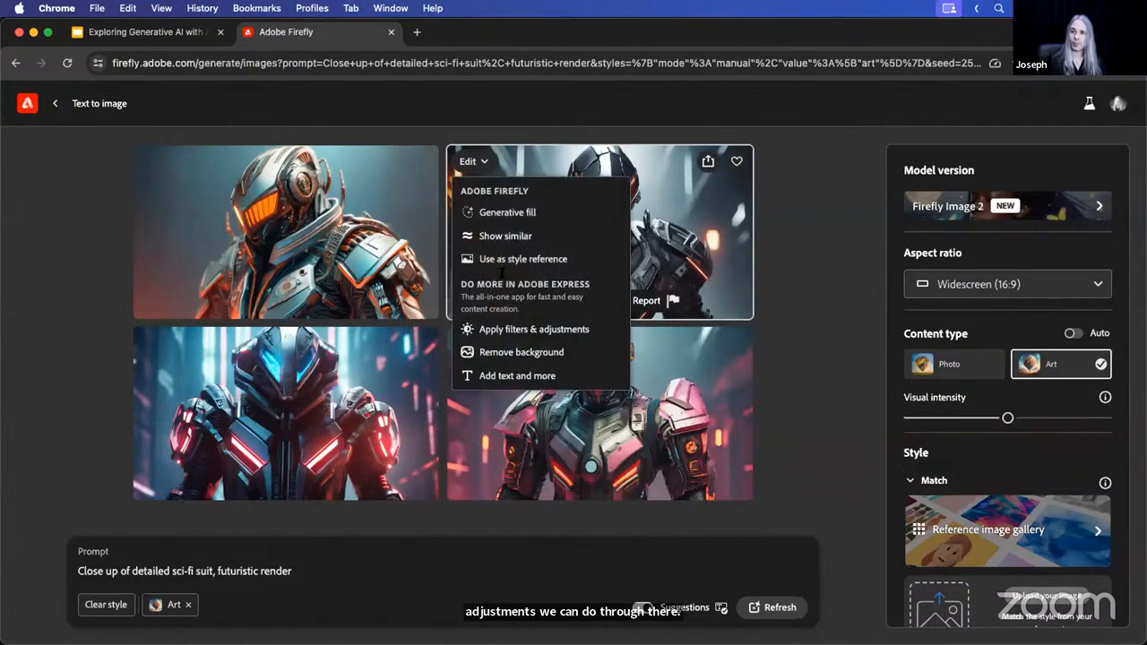
click(499, 376)
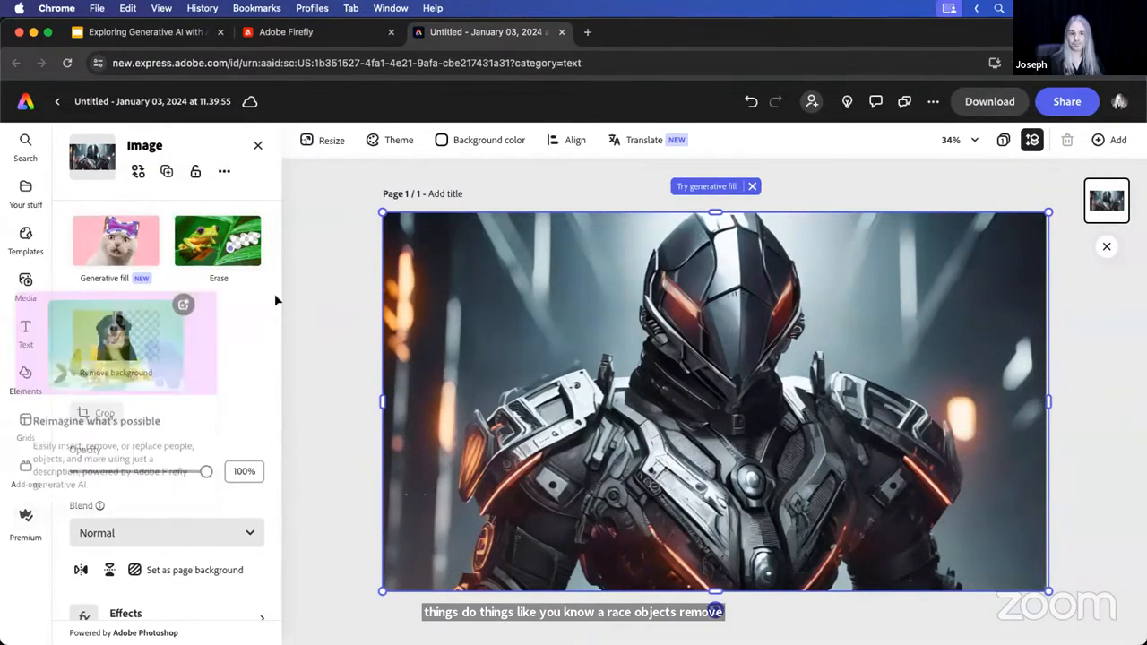
click(117, 235)
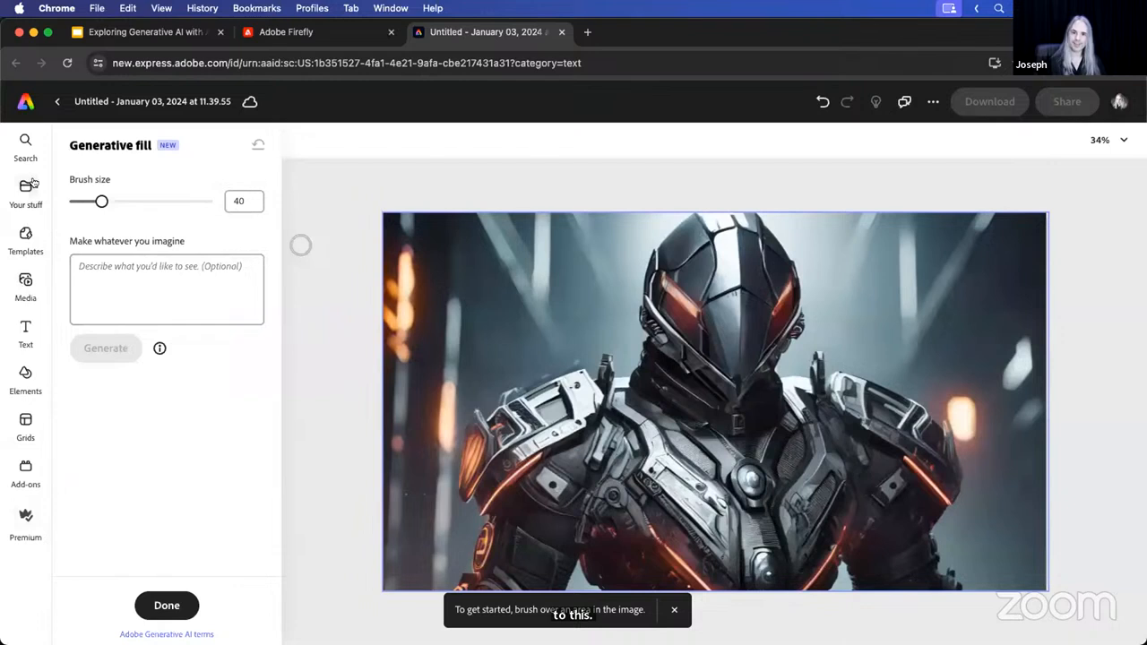
click(167, 606)
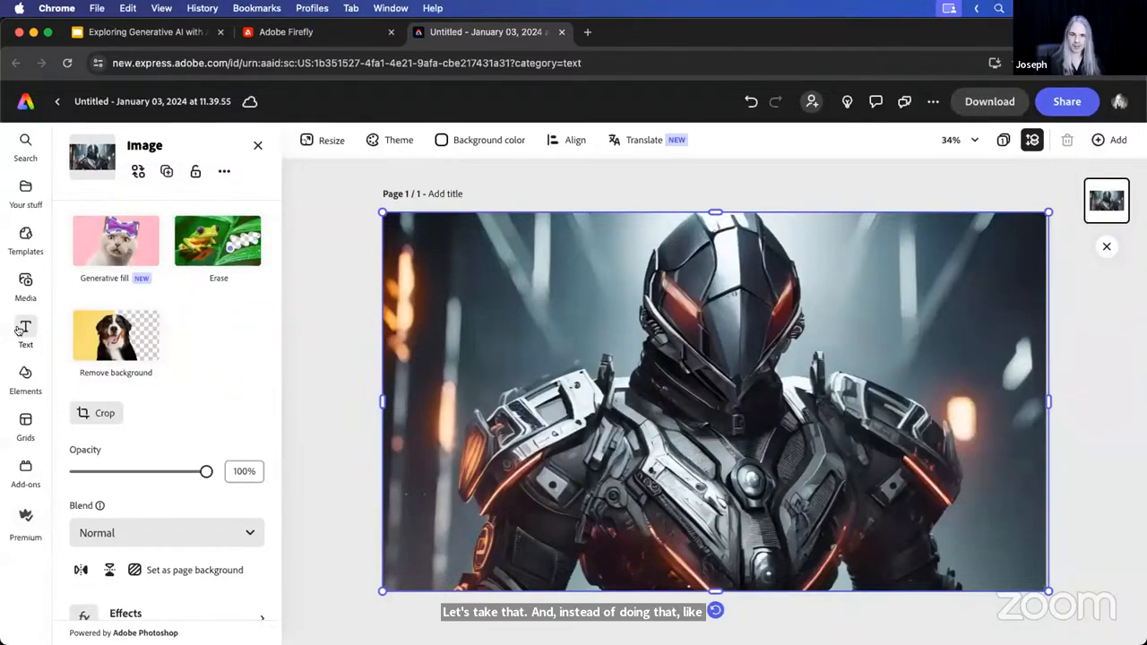
Add a solid black circle shape, place it beside the helmet above the shoulder and stretch it into a tall ellipse.
click(24, 381)
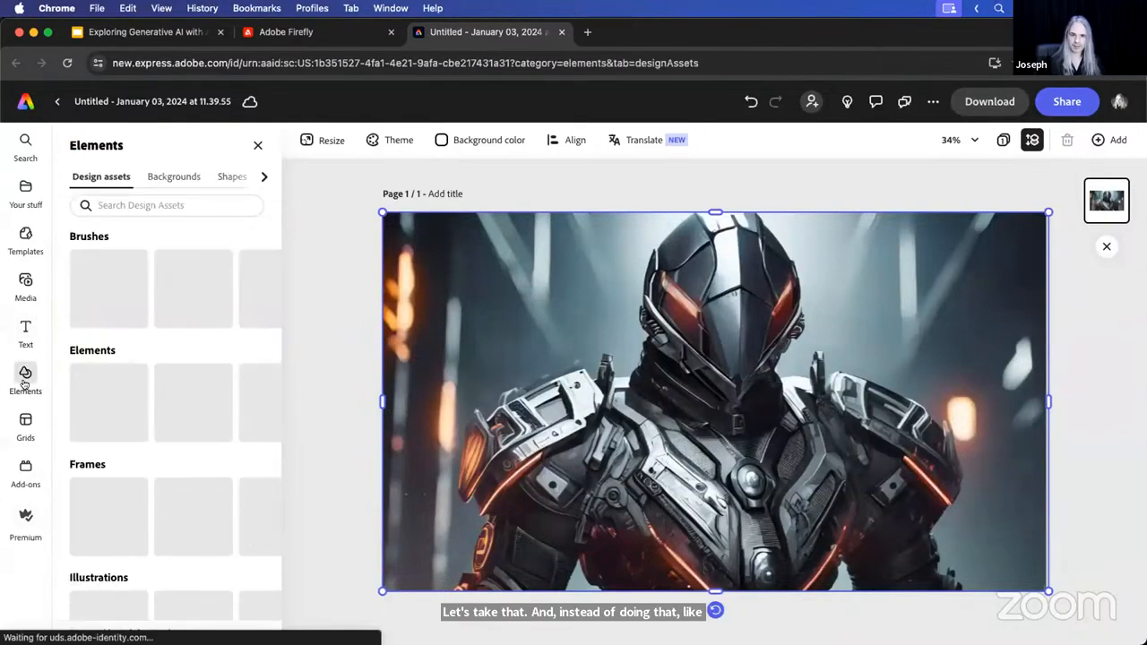
click(229, 176)
click(107, 291)
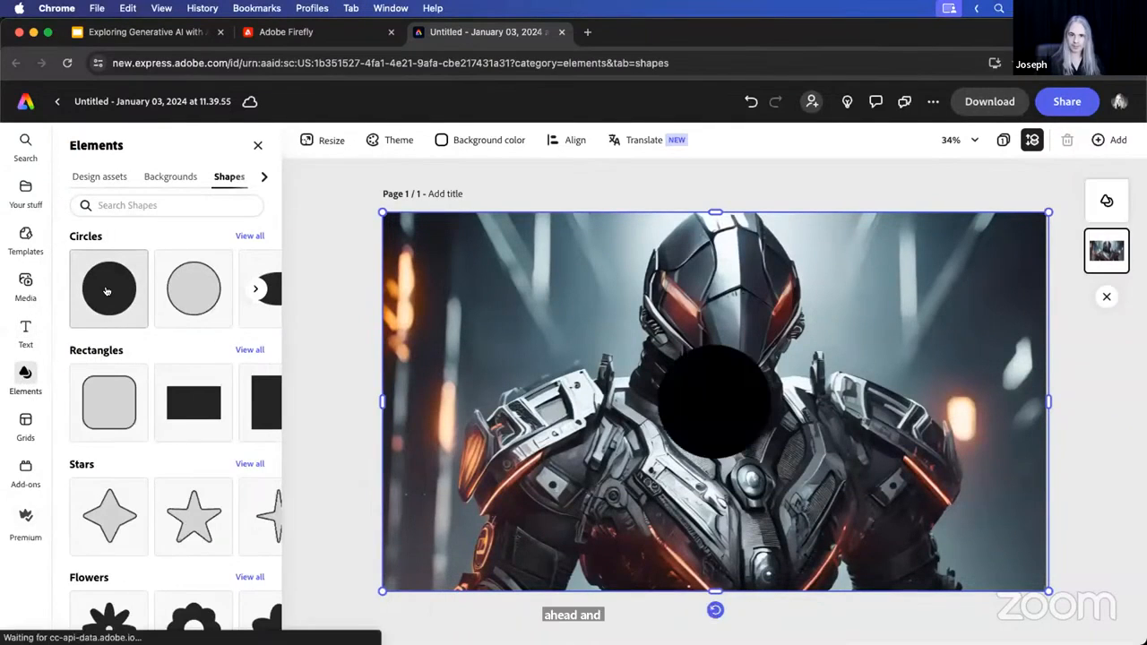
drag(698, 401, 522, 344)
mouse_move(525, 285)
mouse_down()
mouse_move(526, 223)
mouse_move(539, 287)
mouse_up()
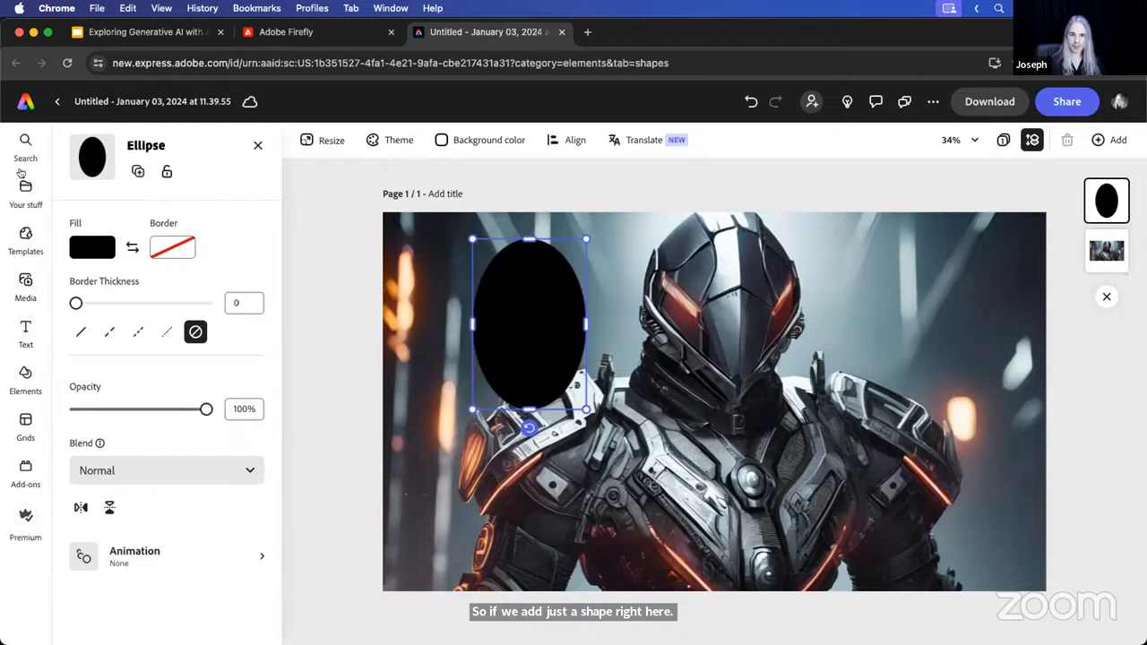
Place a Square (1:1) text-to-image frame above the shoulder beside the helmet, deleting the black ellipse there.
click(20, 283)
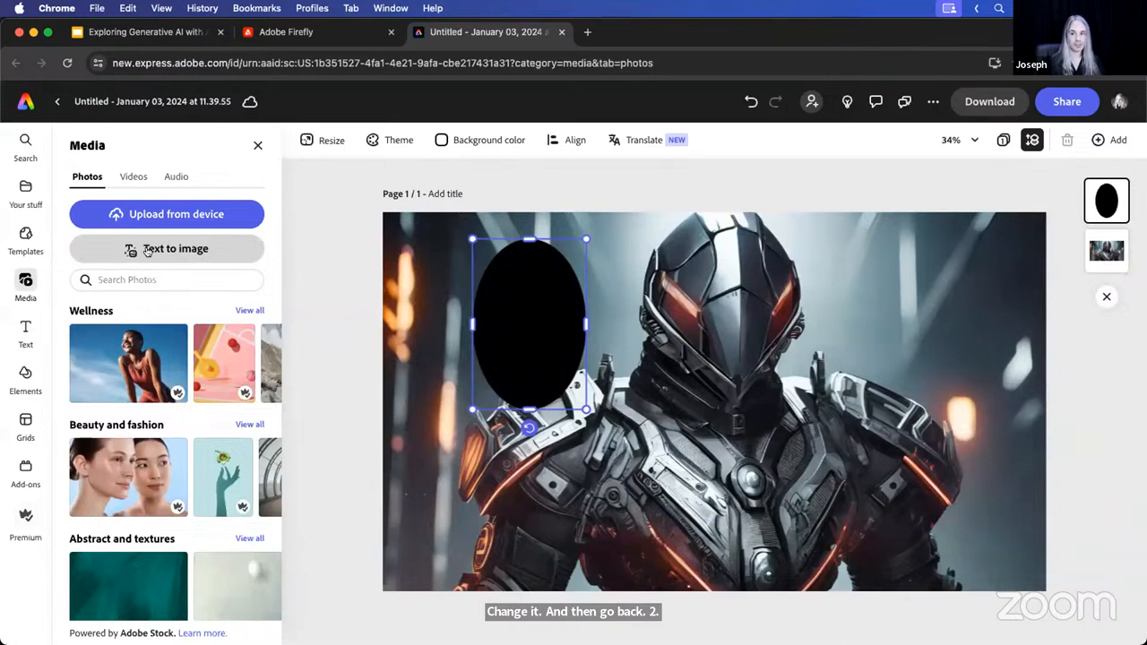
click(169, 252)
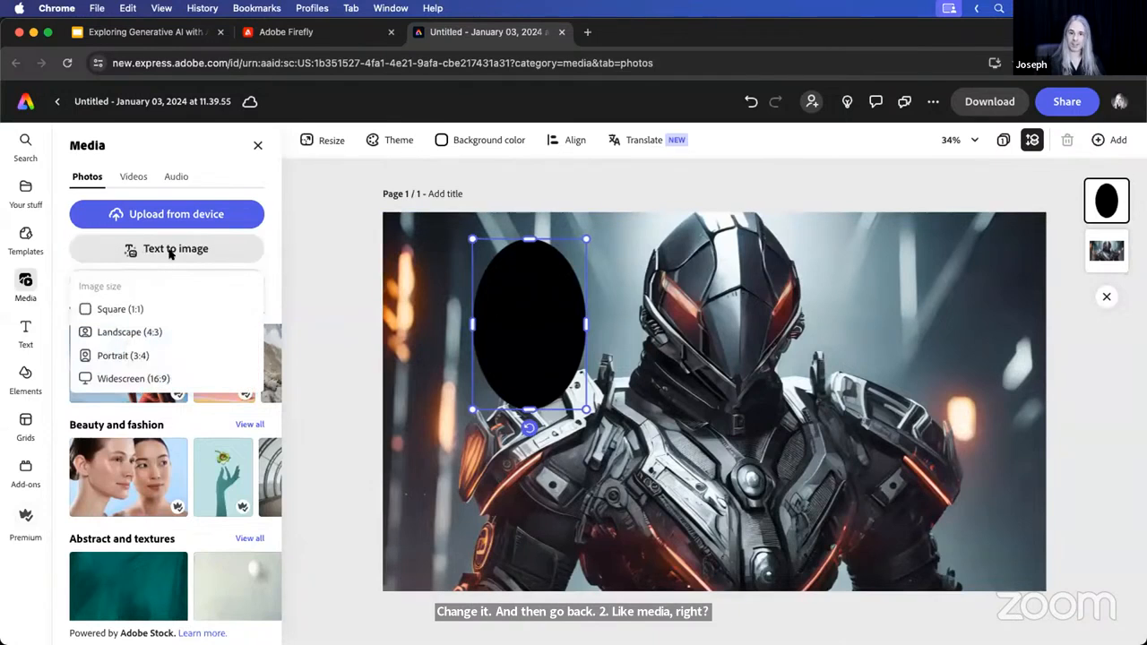
click(132, 310)
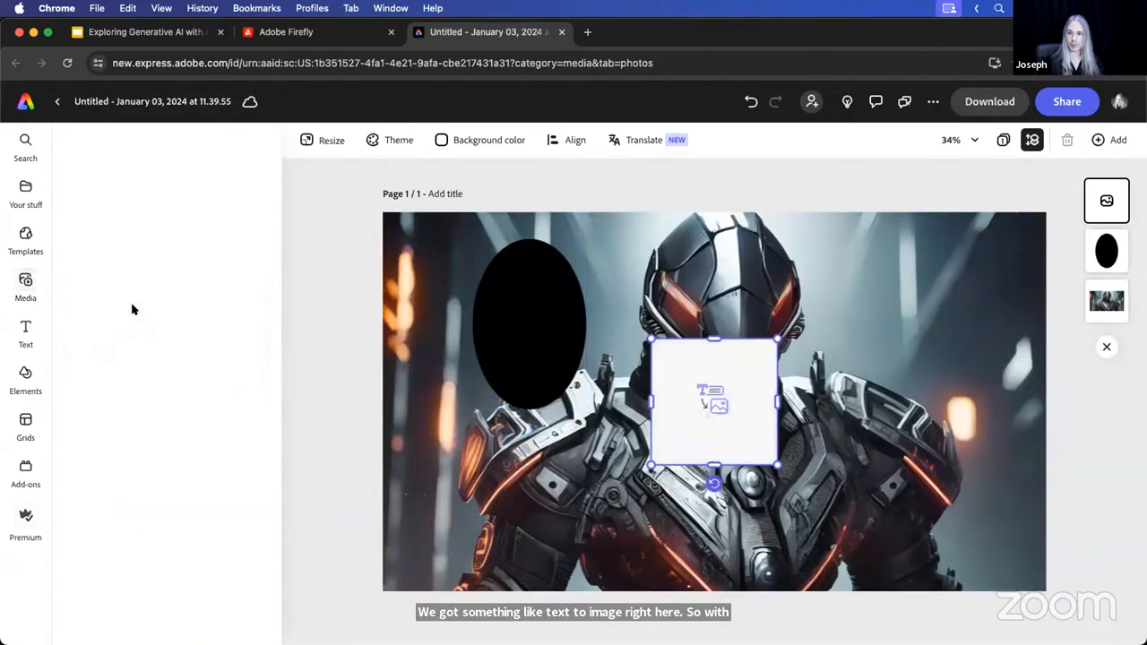
click(530, 312)
key(Delete)
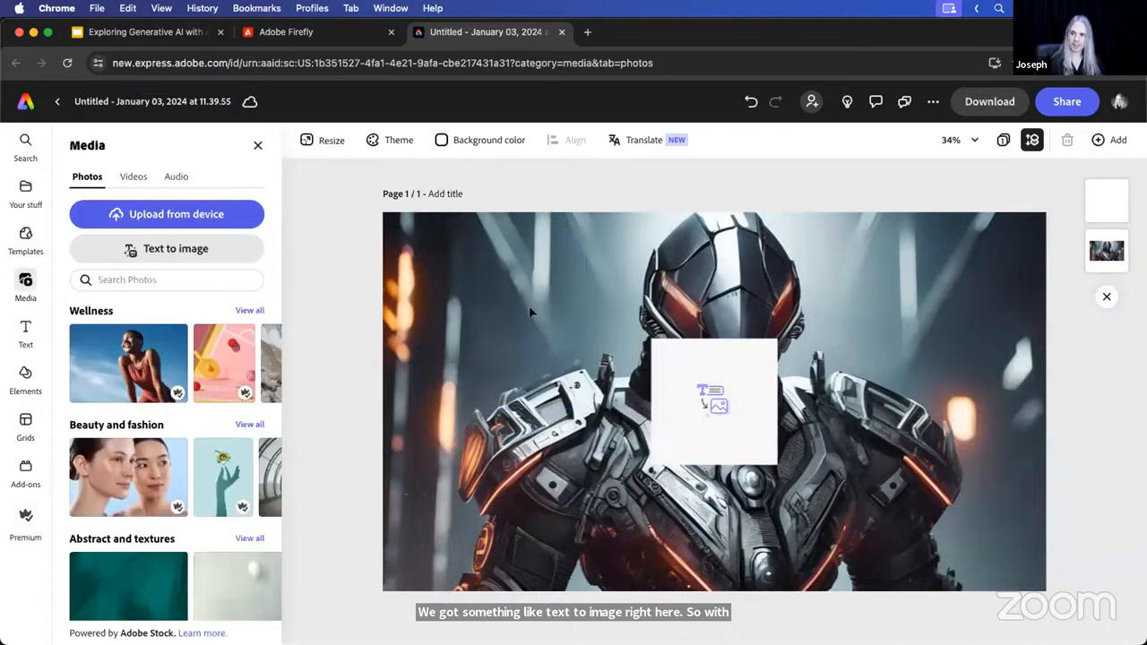
drag(707, 371, 555, 303)
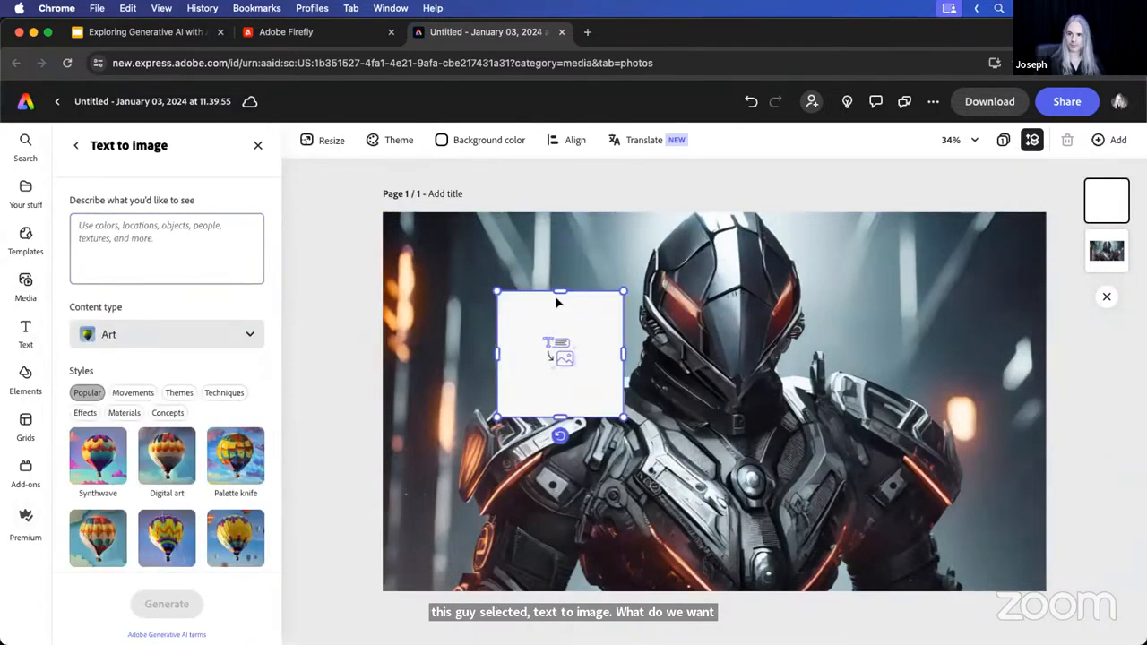
Generate Art images for the square frame from the prompt "little kitty cat wearing futuristic armor".
click(109, 265)
text(litt)
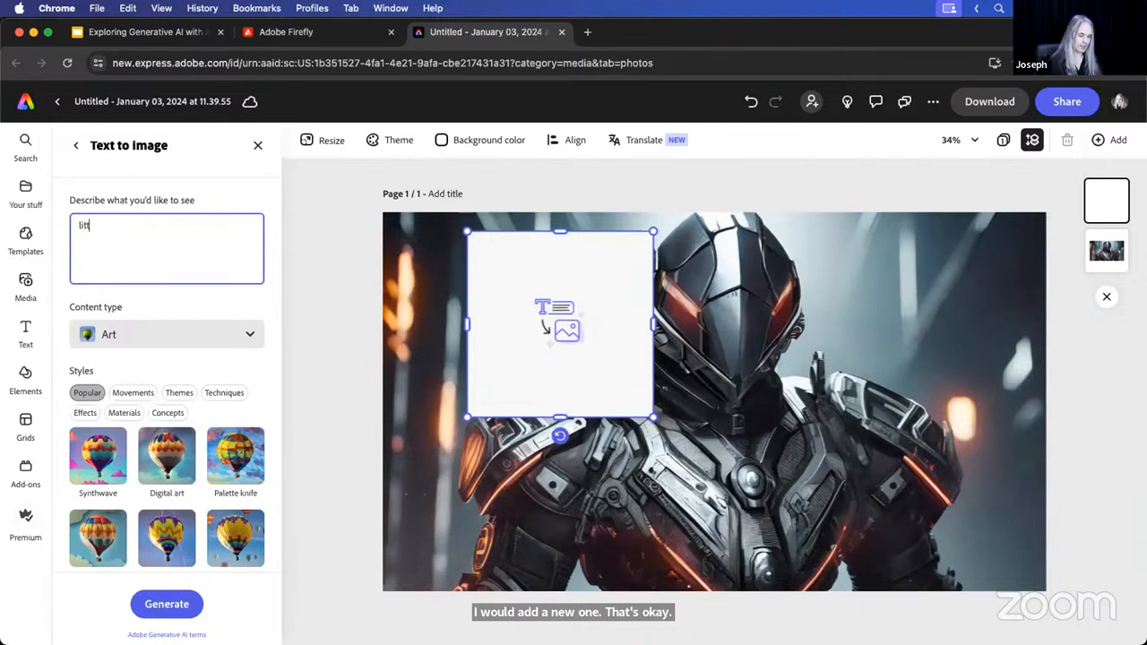
text(le kitty ca)
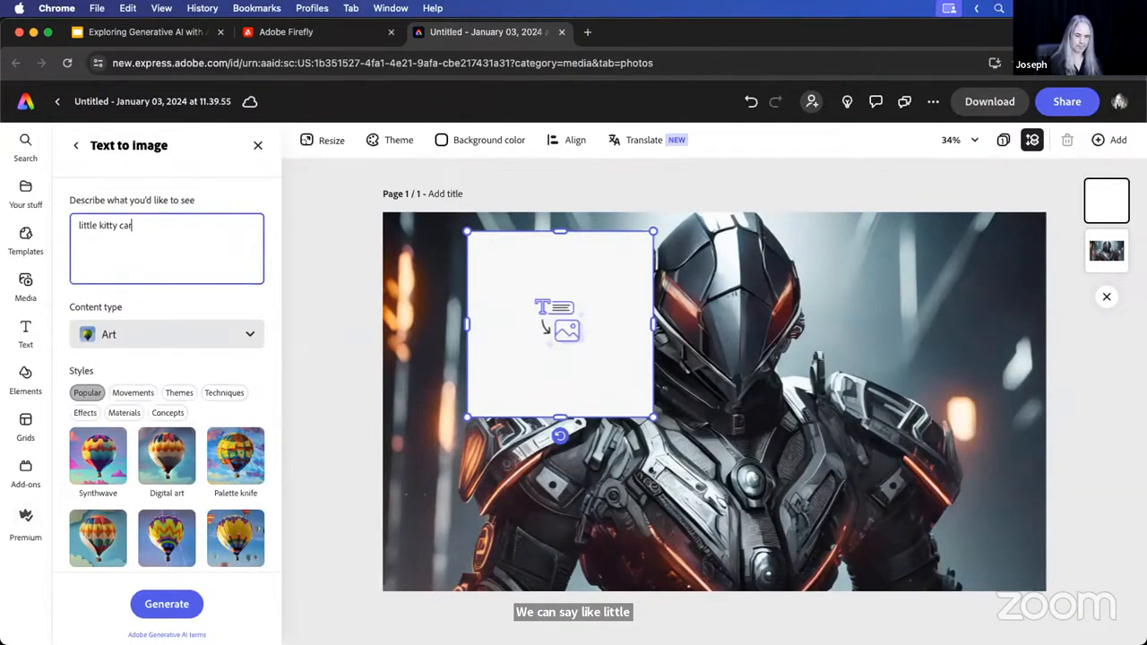
text(t wea)
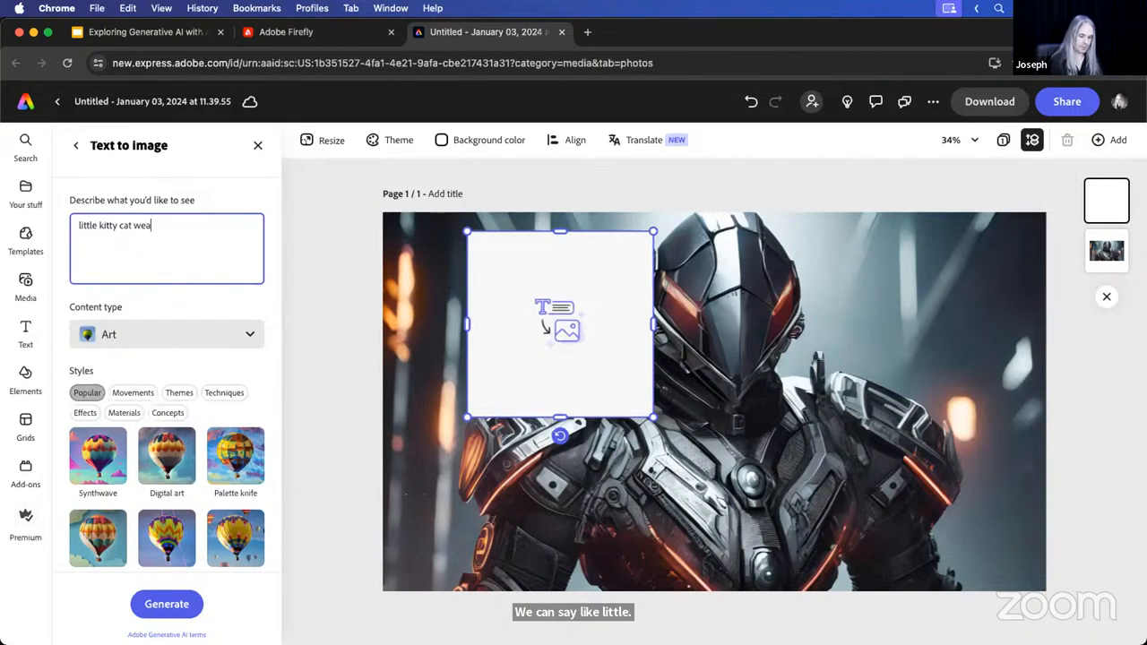
text(ring fu)
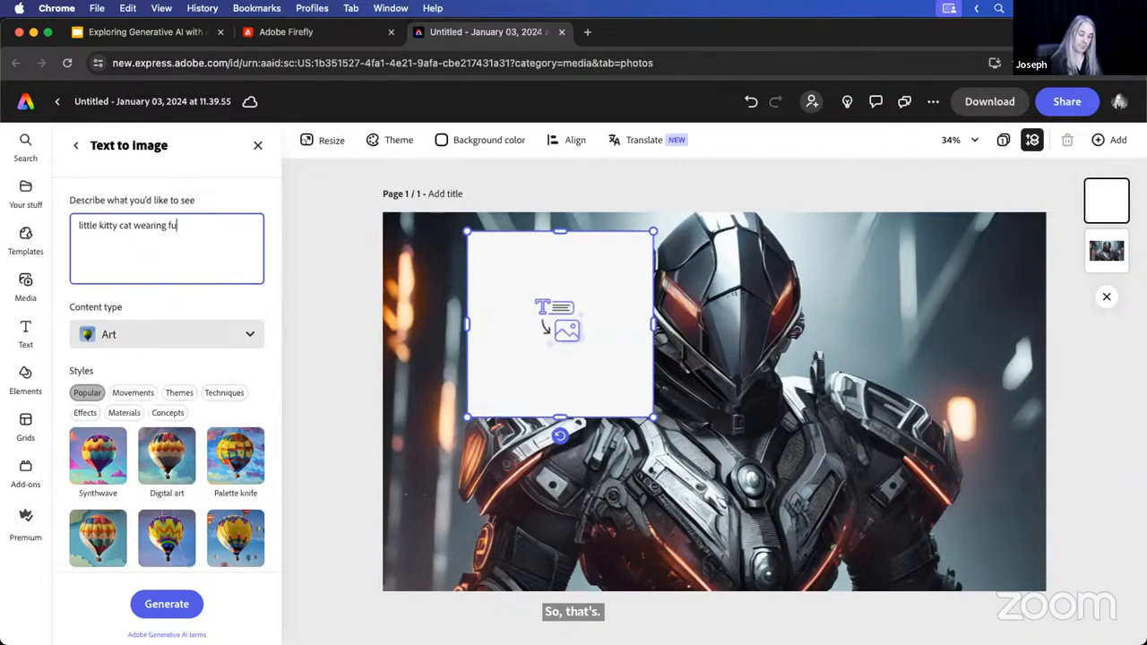
text(turistic armor)
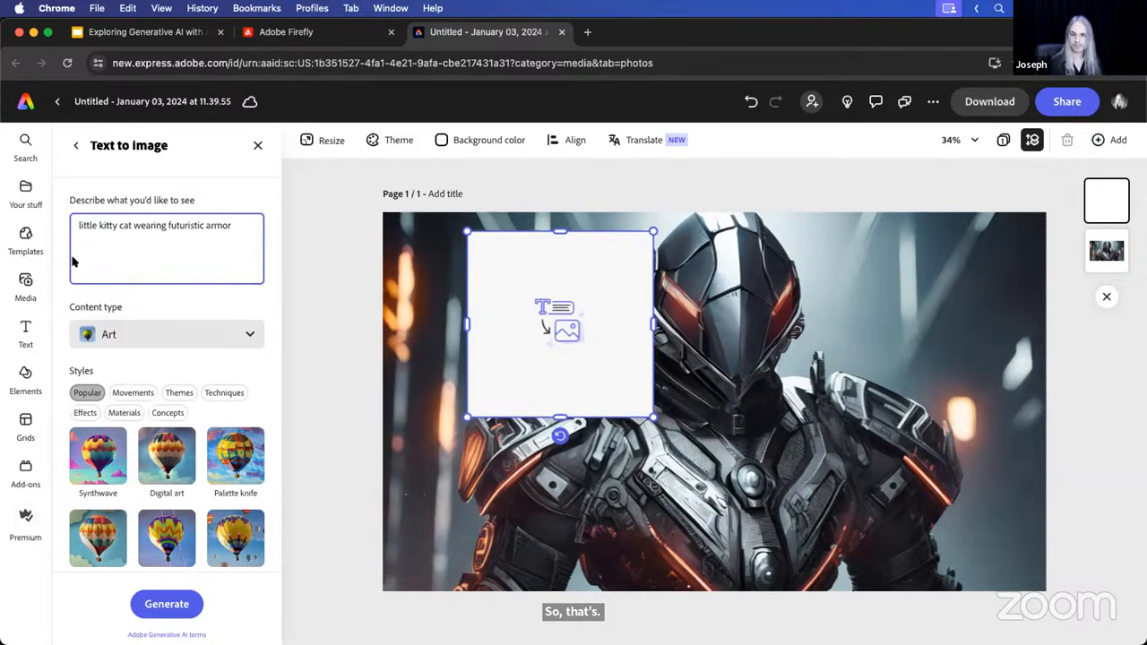
click(167, 605)
Compare the generated armored kittens and use the third result, with the feathered helmet and tan background.
scroll(180, 440, down, 1)
scroll(180, 441, down, 2)
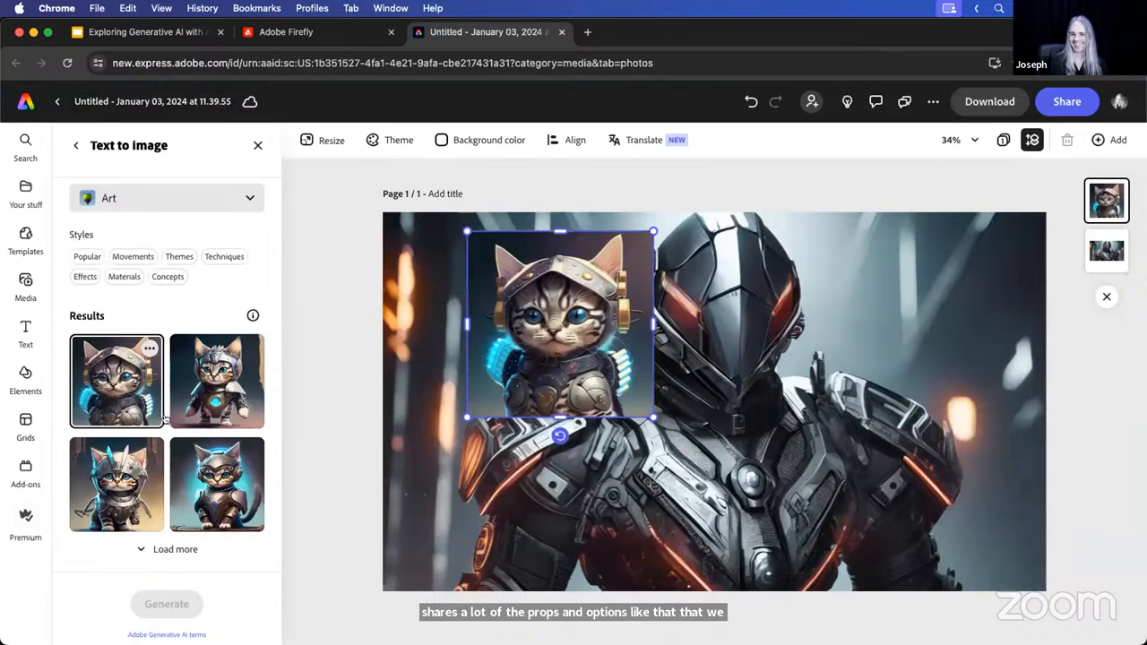
click(231, 475)
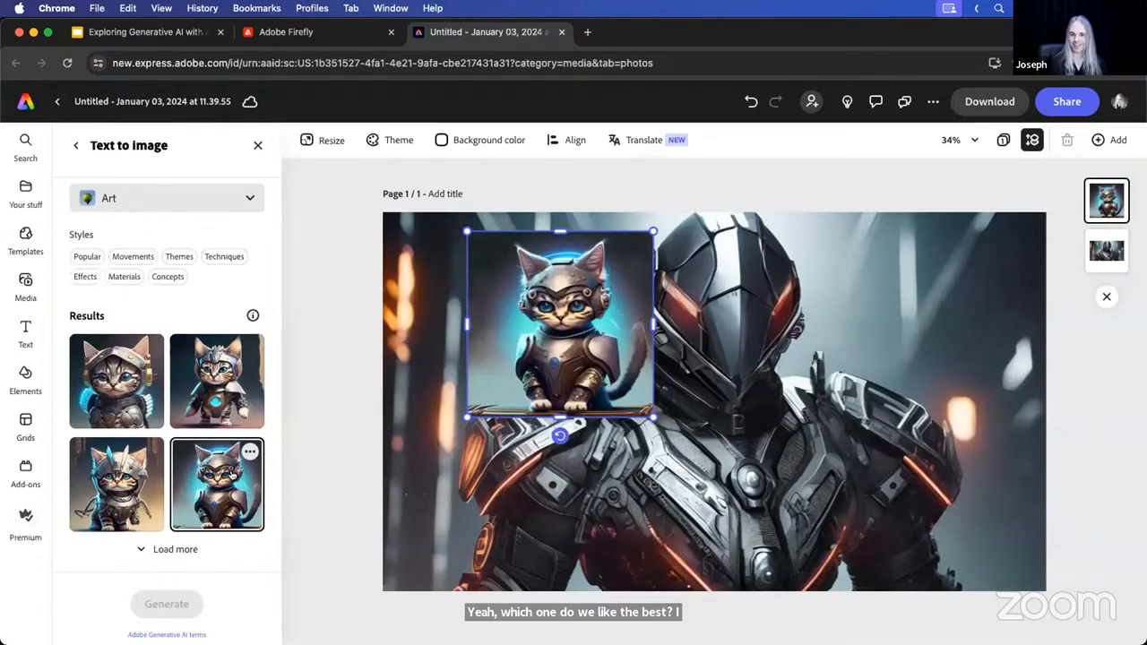
click(216, 381)
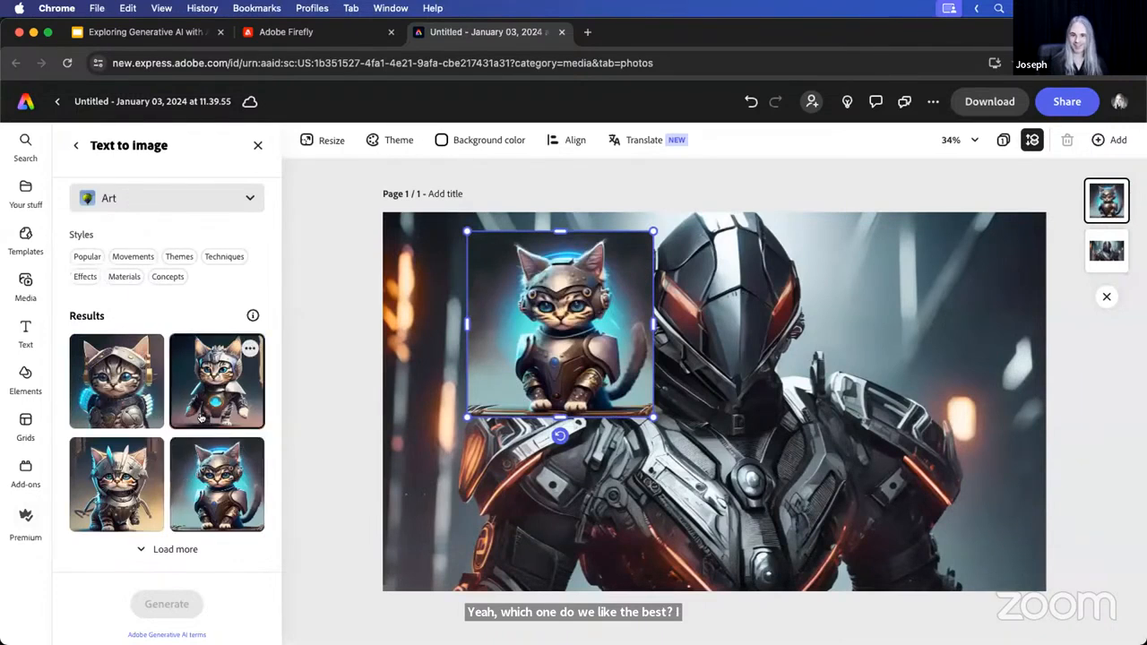
click(119, 493)
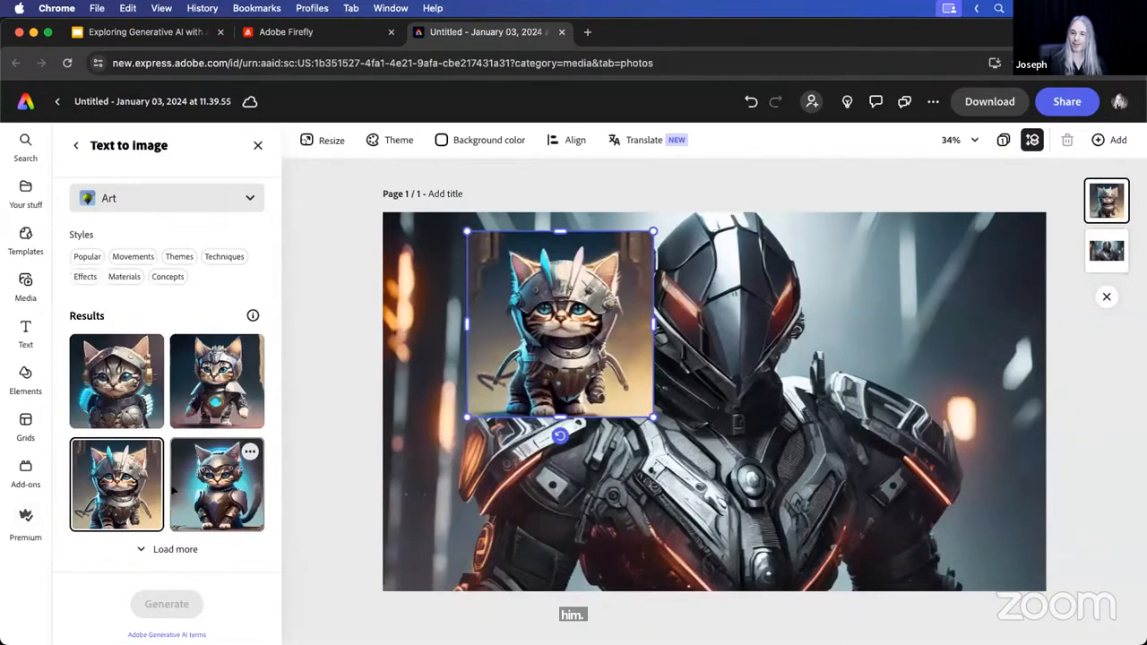
mouse_move(253, 315)
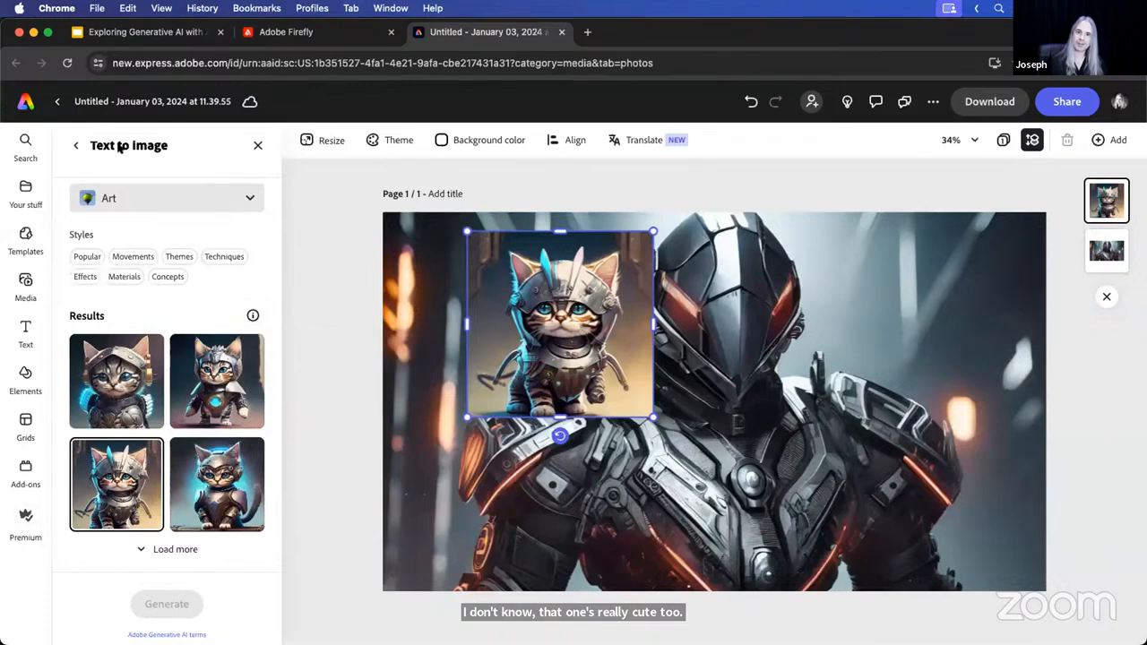
Return to the kitten's image options and remove its background.
click(76, 145)
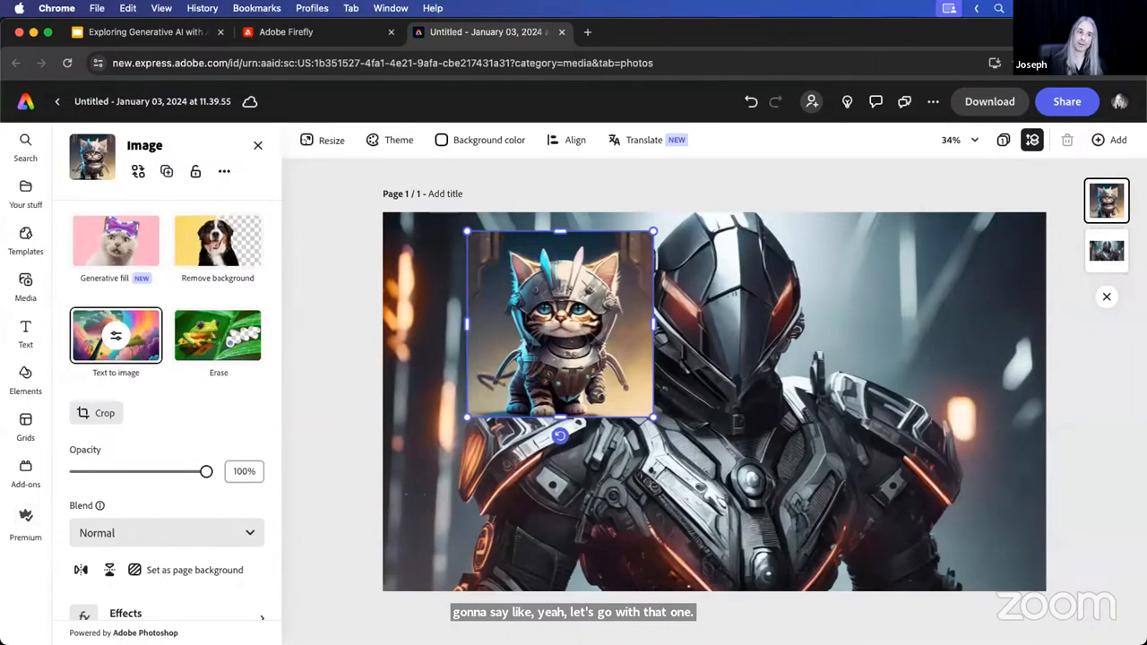
click(221, 240)
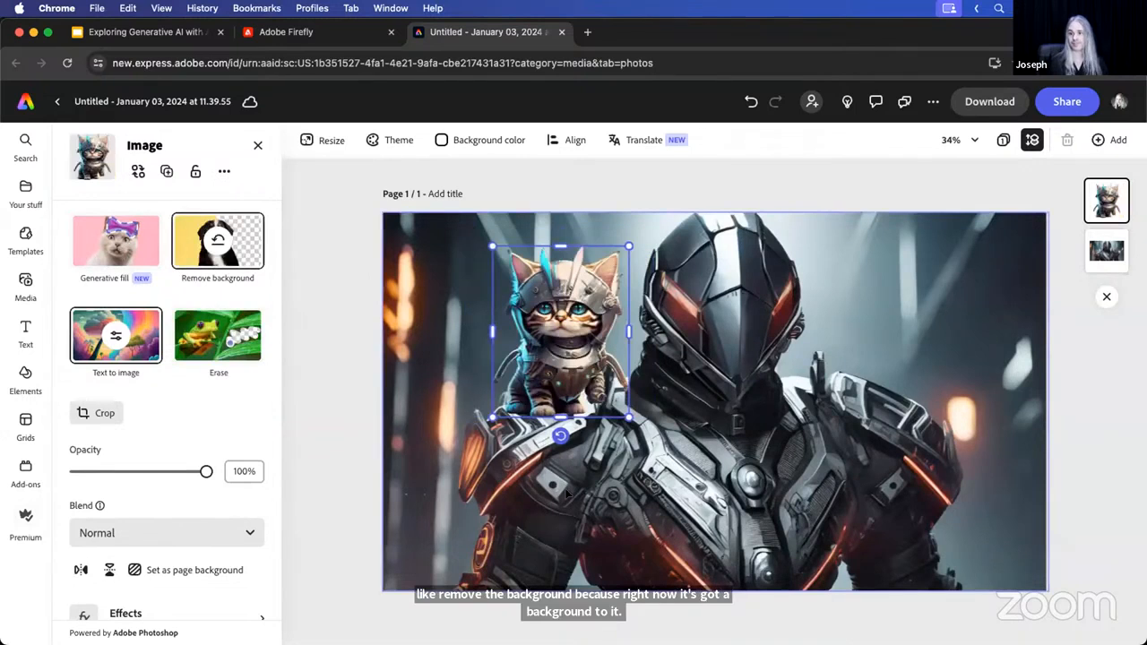
click(314, 460)
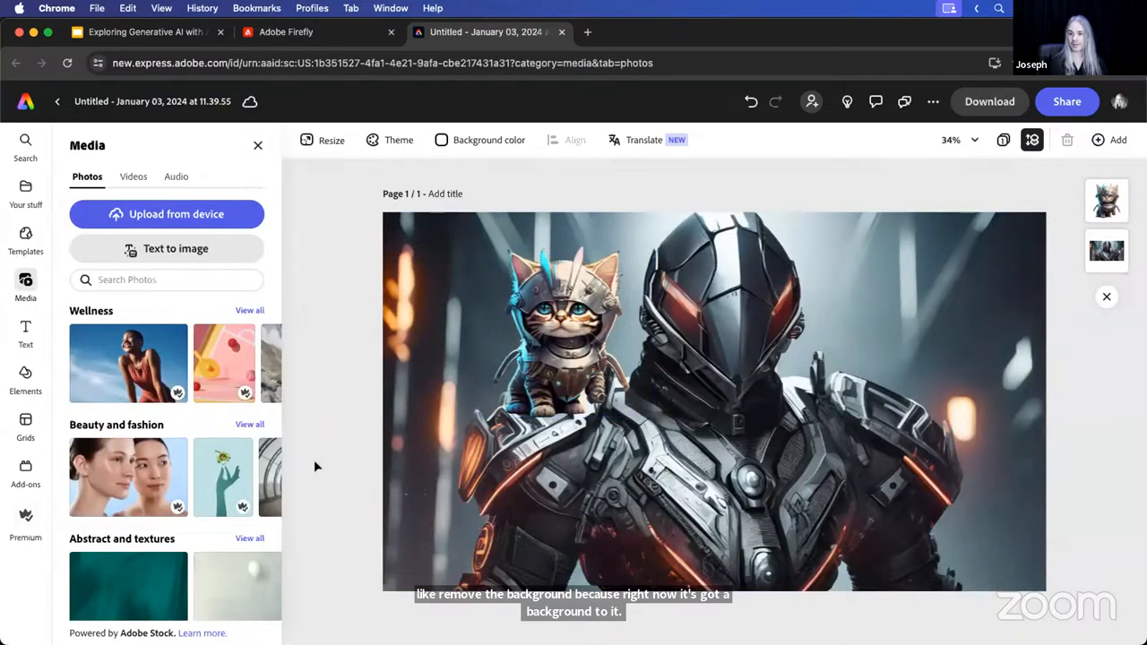
Move the kitten slightly up on the armored shoulder and tilt it a little counterclockwise.
mouse_move(574, 364)
mouse_down()
mouse_move(570, 342)
mouse_move(579, 354)
mouse_up()
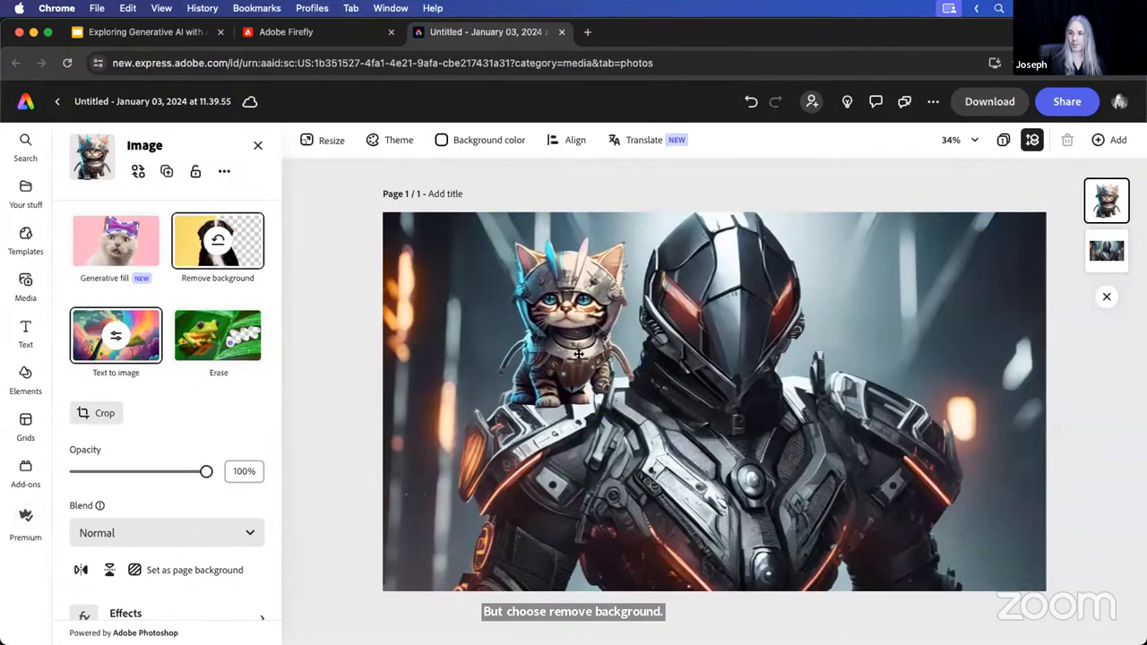
click(1107, 251)
click(1107, 198)
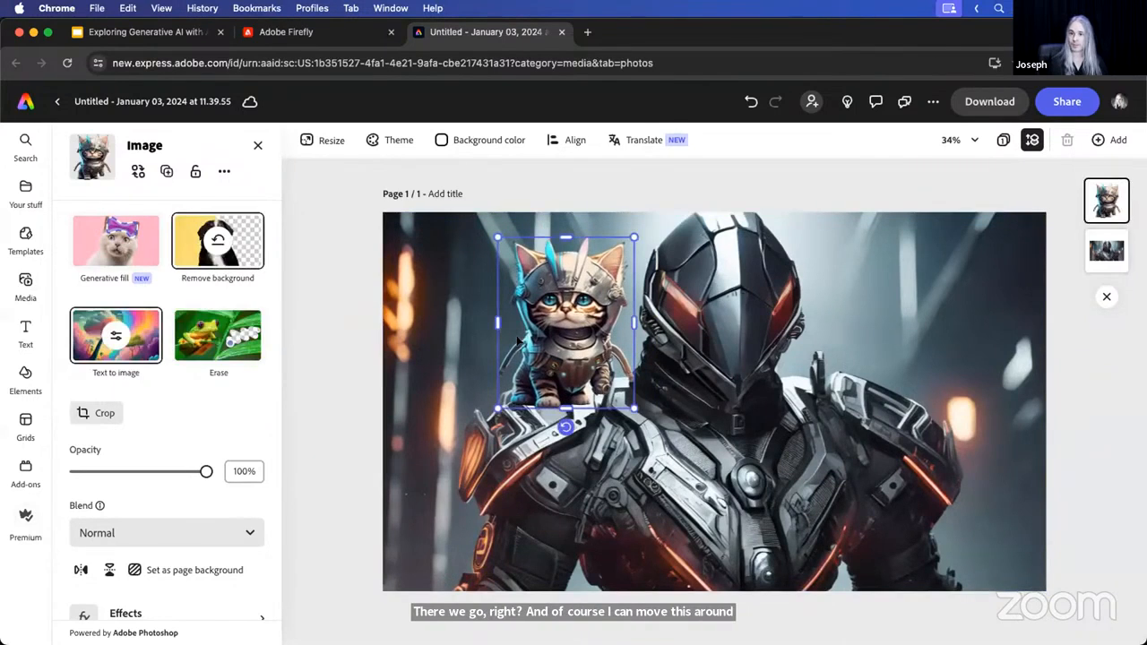
drag(565, 429, 566, 429)
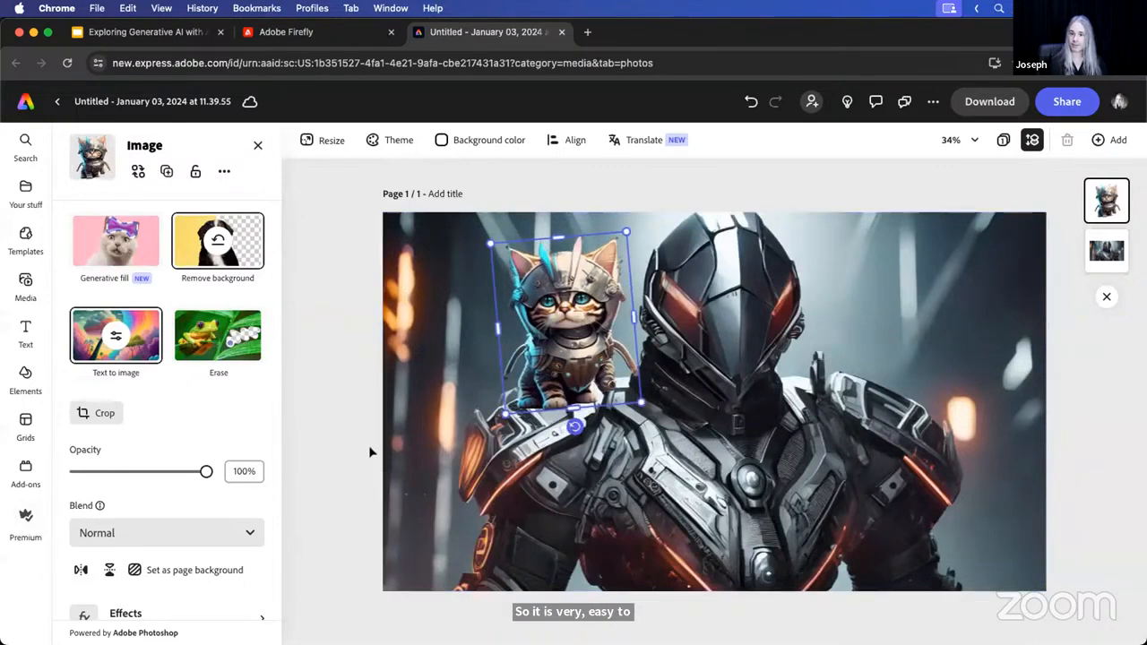
click(371, 451)
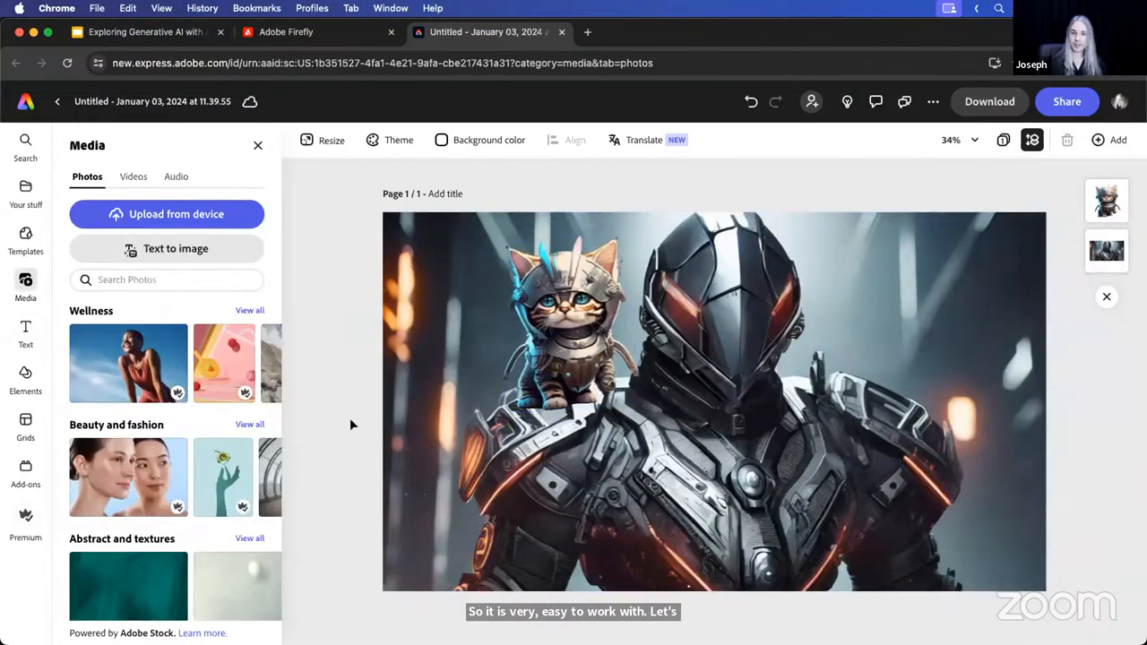
Look at the text options, then download the kitten composition as a PNG and dismiss the satisfaction survey.
click(24, 329)
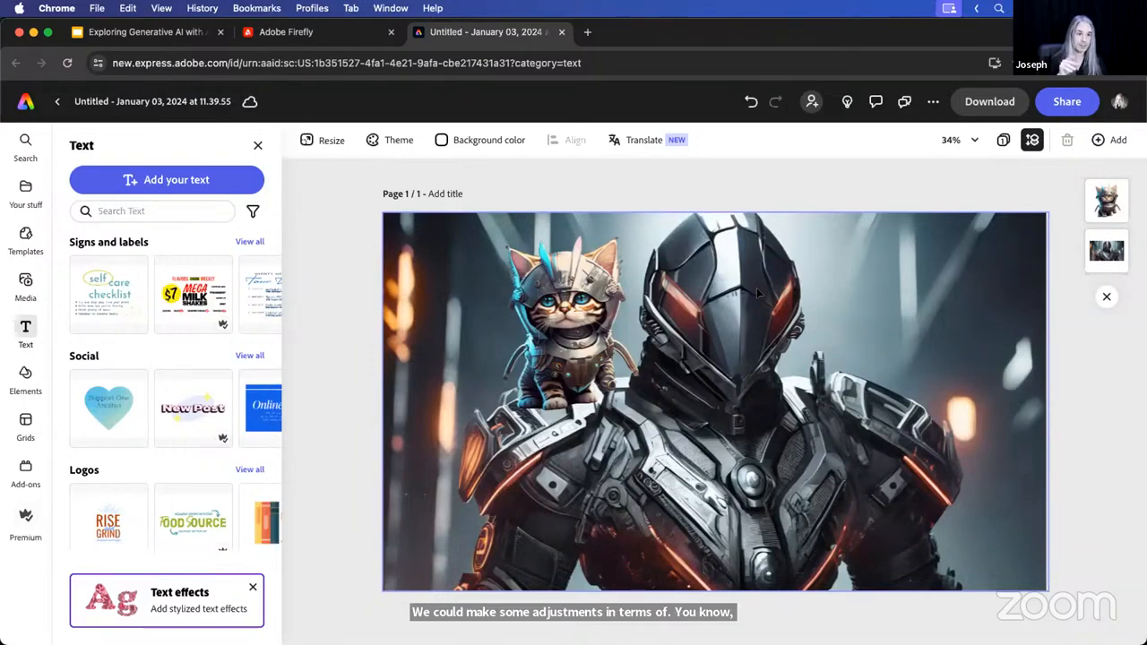
click(1009, 105)
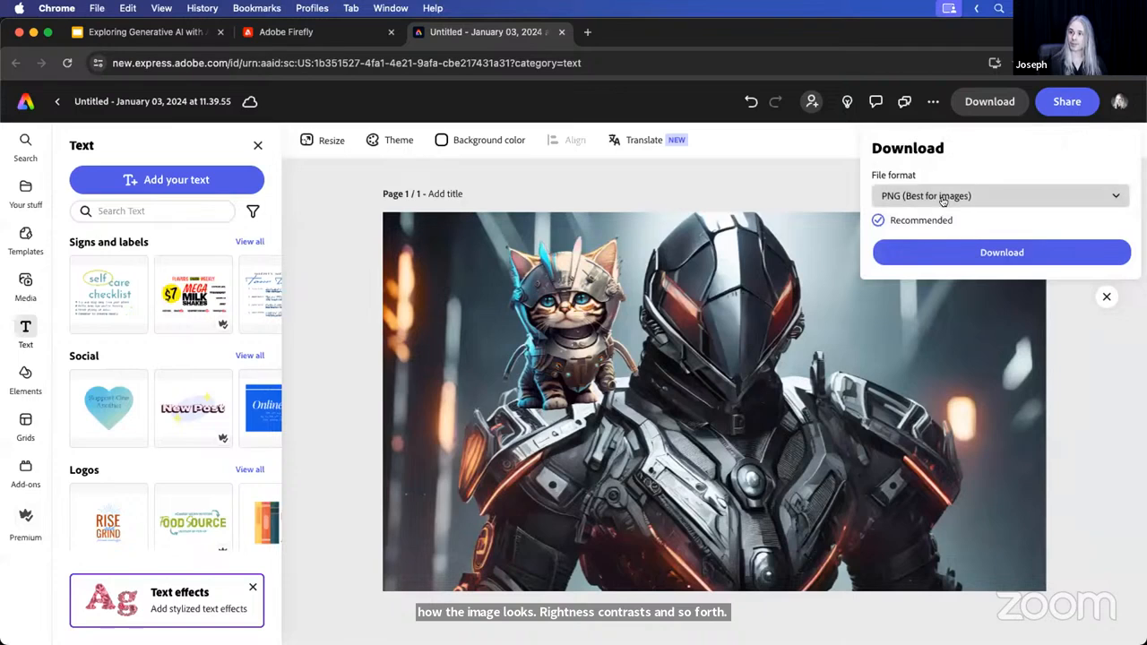
click(941, 199)
click(947, 221)
click(1009, 254)
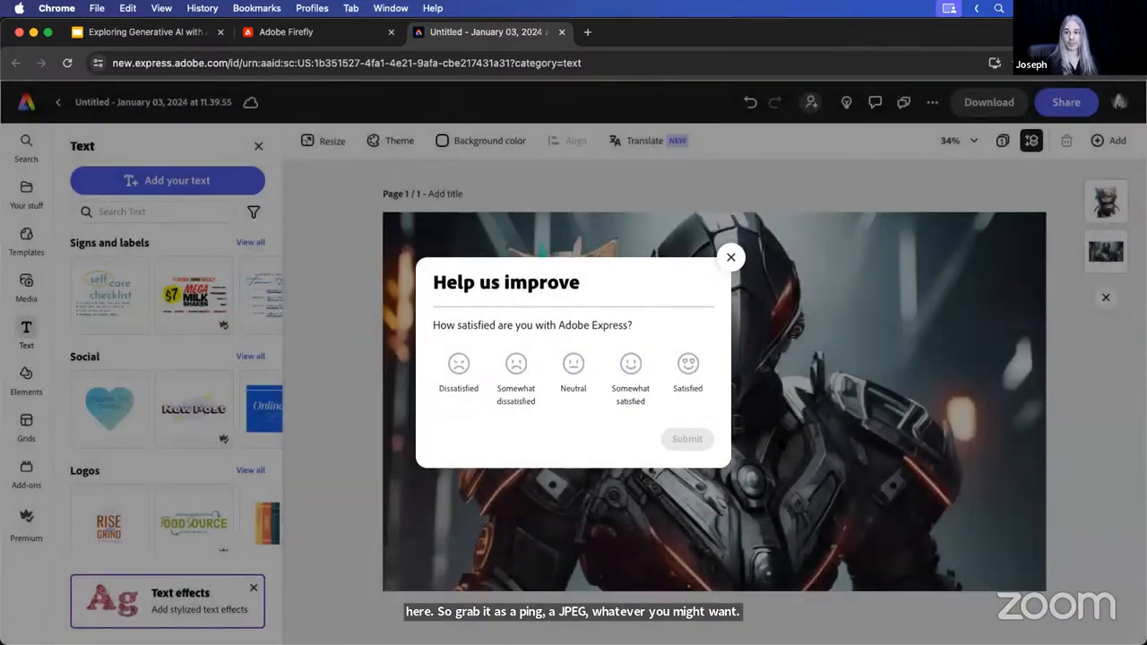
click(730, 258)
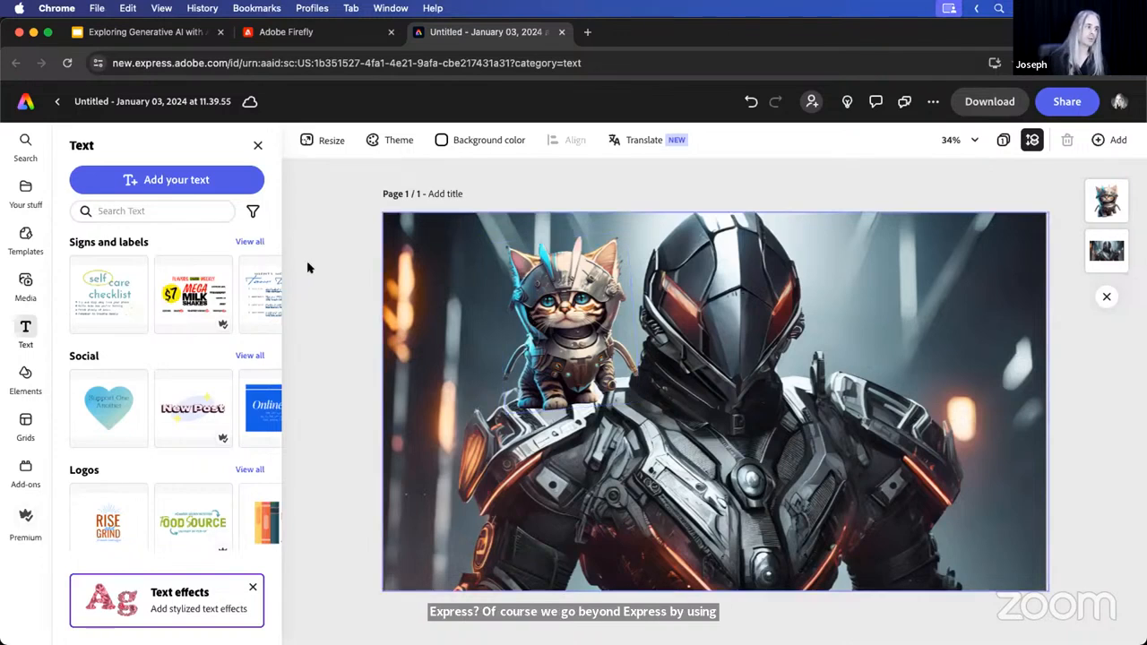
Switch to Adobe Photoshop to view its home screen, and switch back to Chrome.
key(super+Tab)
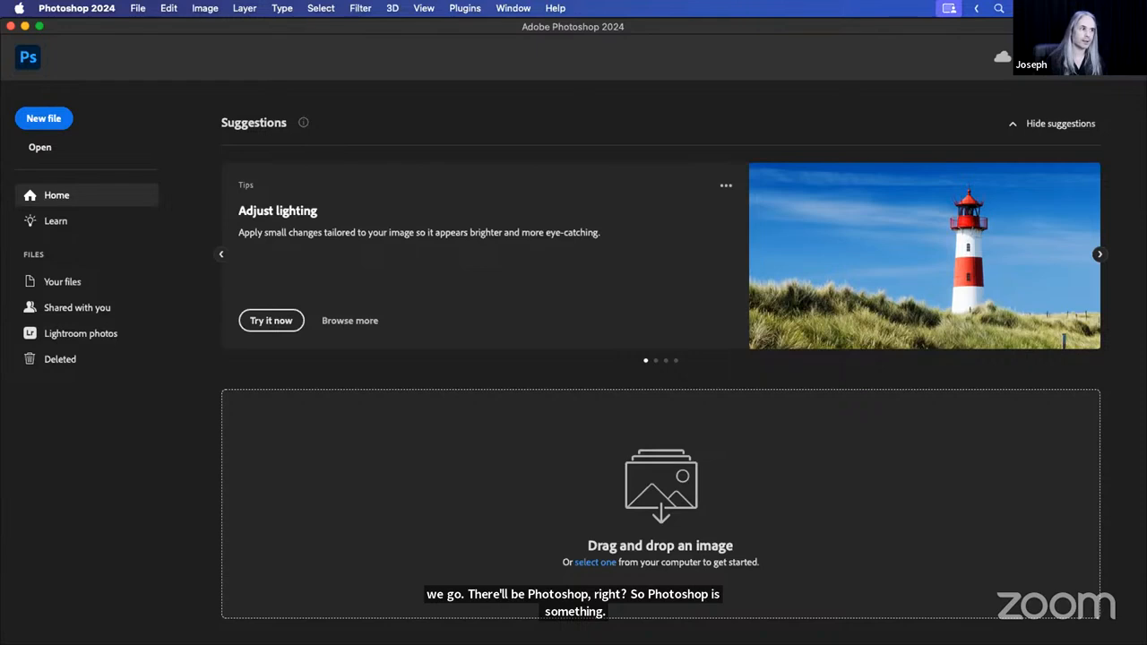
key(super+Tab)
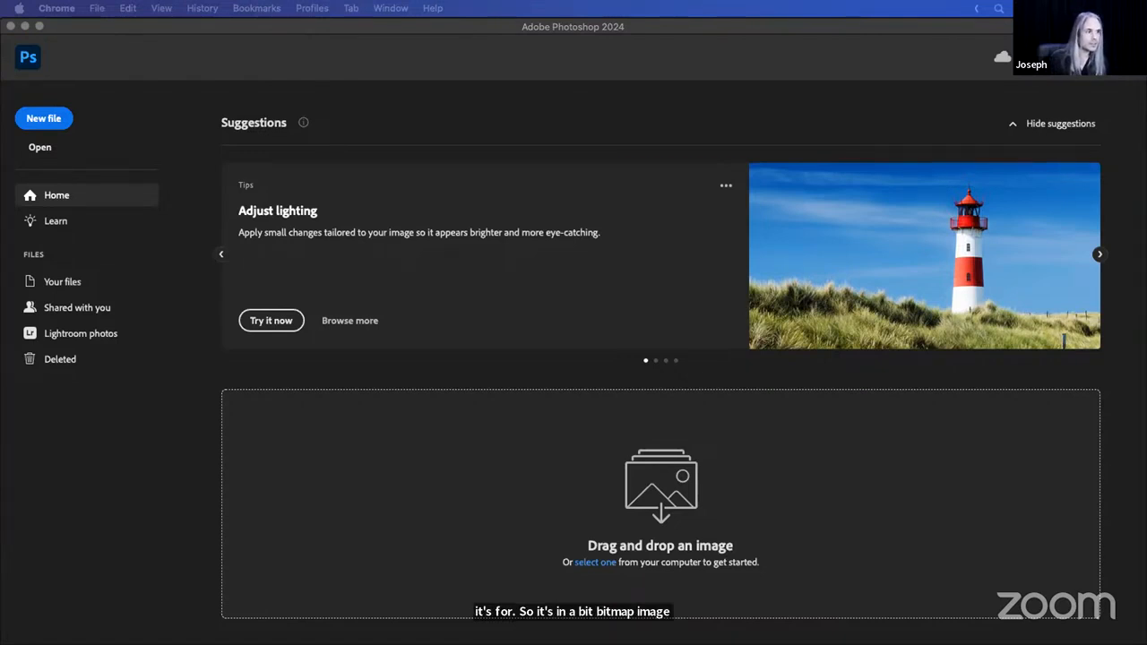
Open the stock photo AdobeStock_329043458.jpeg in Photoshop with empty workspace visible around the image.
drag(462, 188, 579, 316)
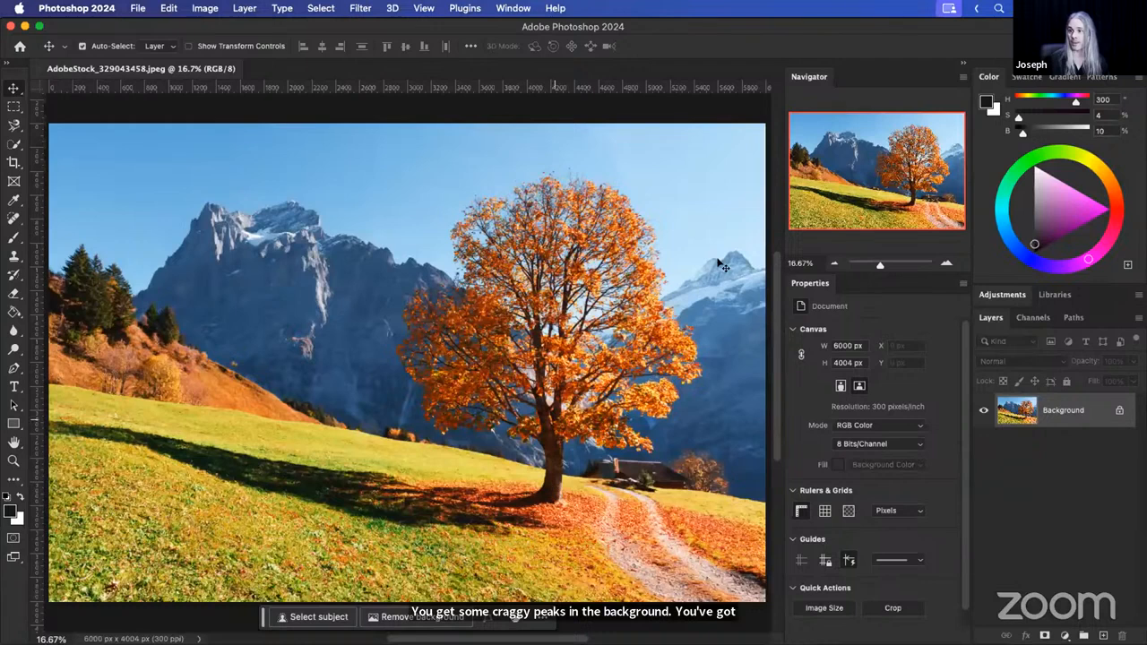
drag(879, 265, 878, 266)
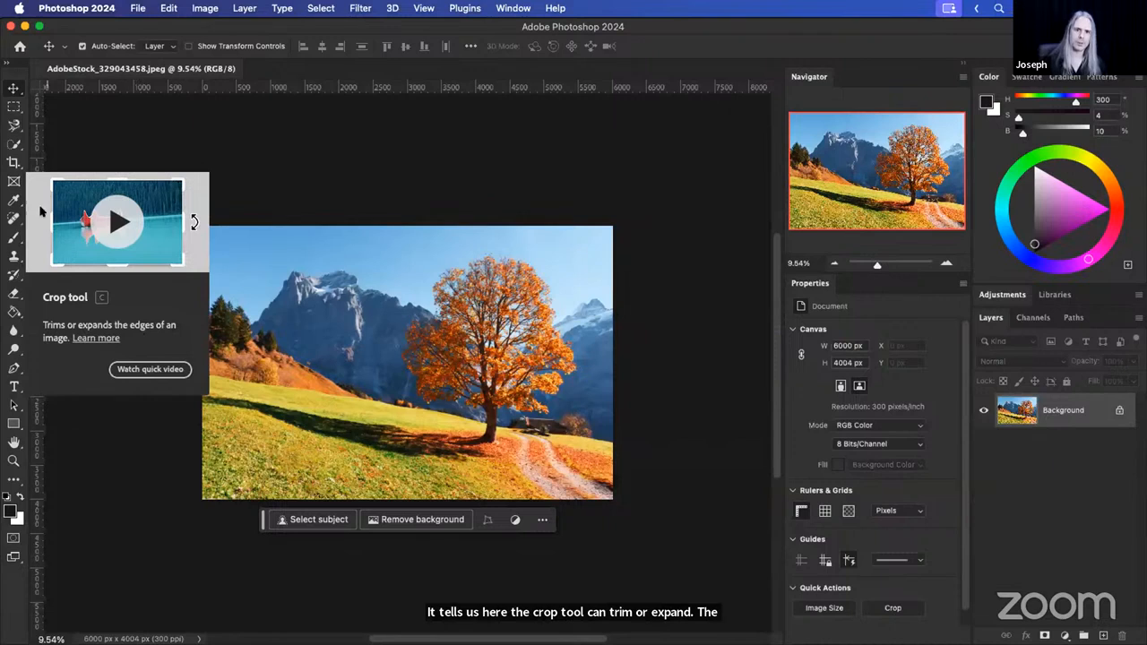
Start the Crop tool, widen the frame beyond the photo's right edge, and set the crop ratio to 16:9.
click(13, 163)
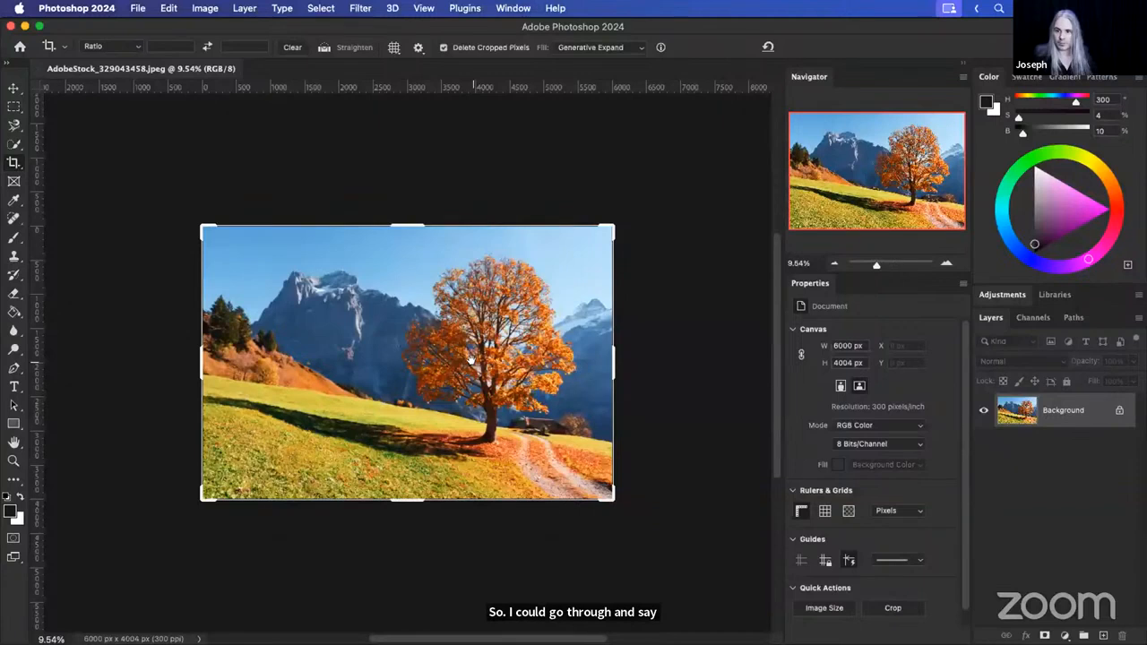
scroll(466, 359, right, 3)
drag(450, 348, 502, 310)
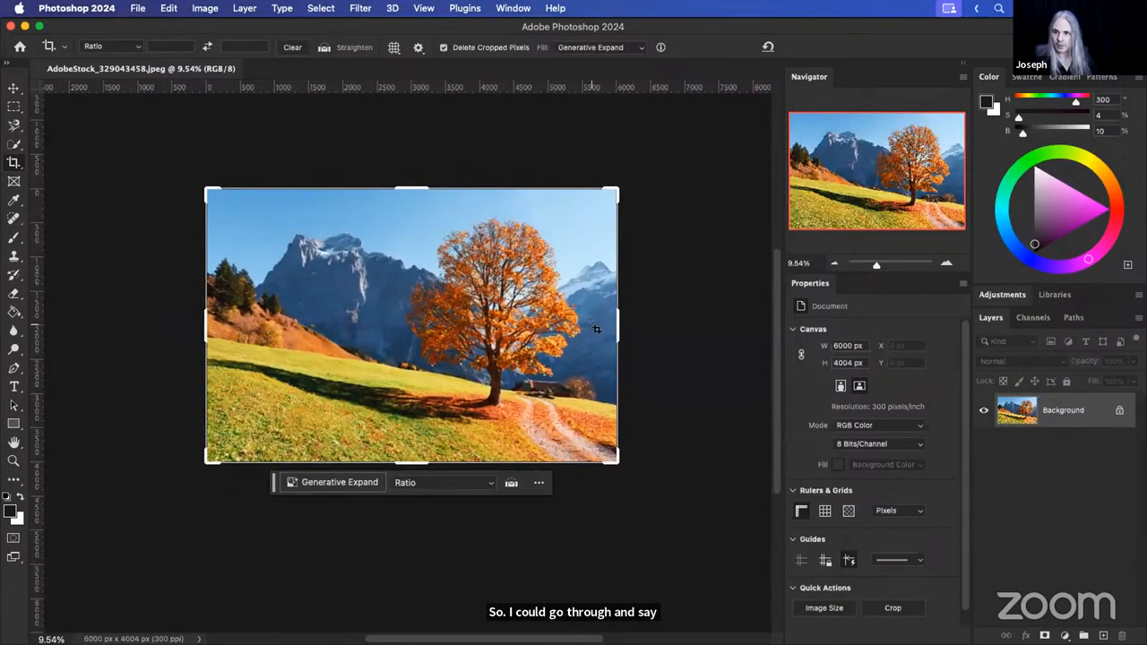
drag(618, 325, 655, 313)
click(138, 47)
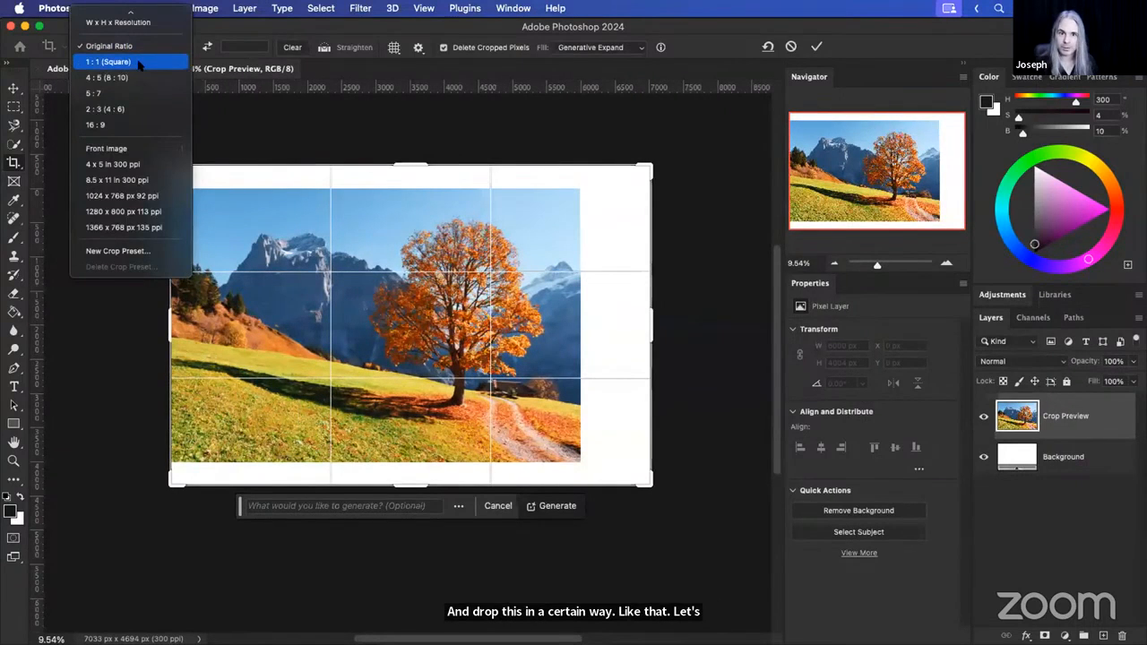
click(148, 125)
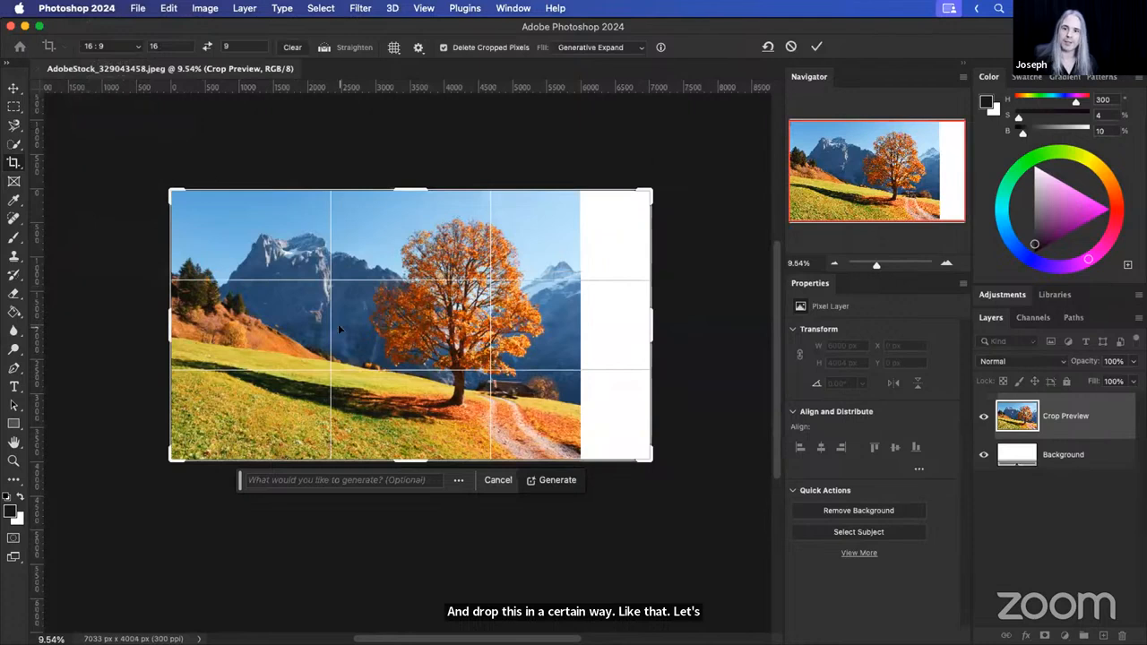
Shrink and shift the crop frame around the tree with blank space on its right, and generate an expansion without a prompt.
drag(170, 460, 218, 434)
drag(465, 309, 407, 289)
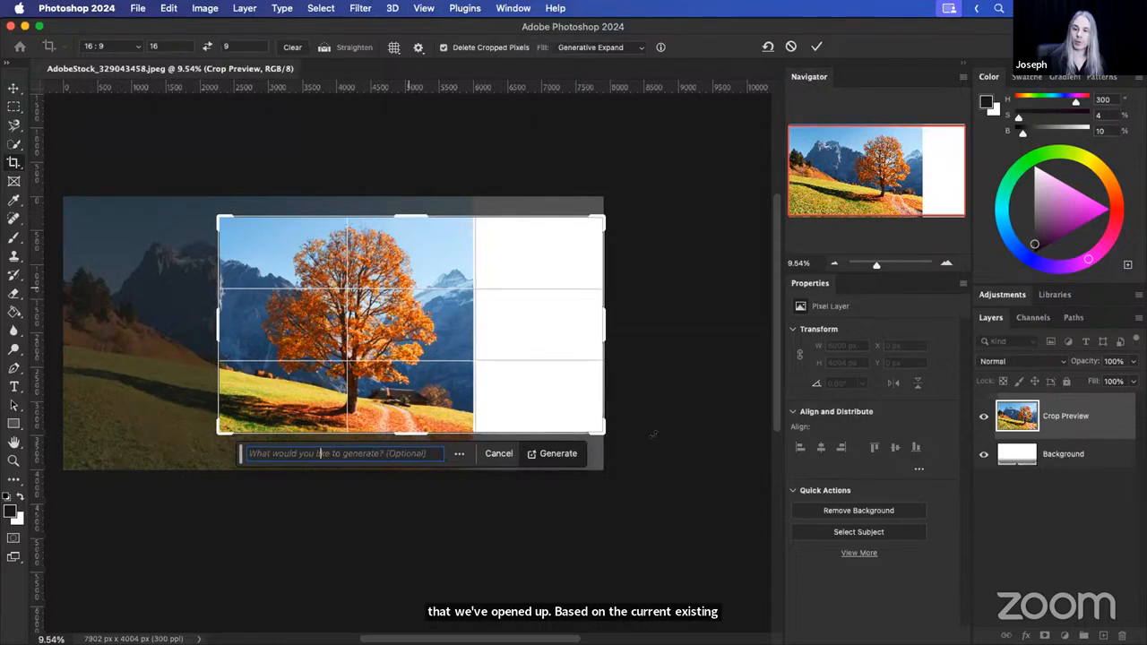
click(555, 456)
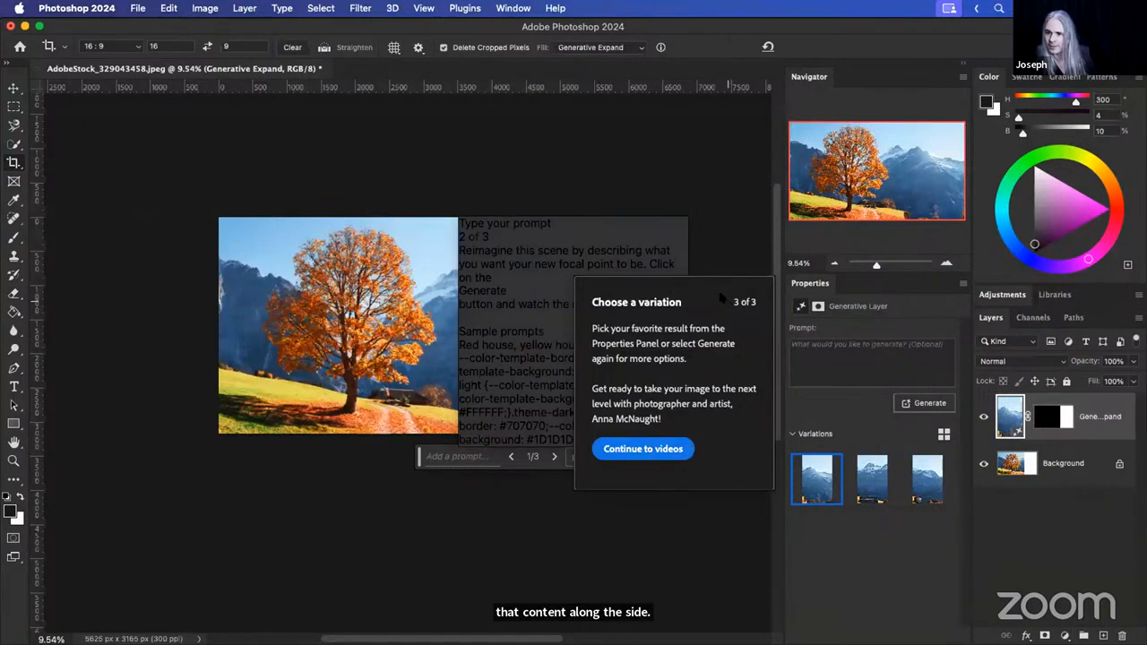
Get rid of the generative tutorial tip and close the Discover video window.
click(708, 247)
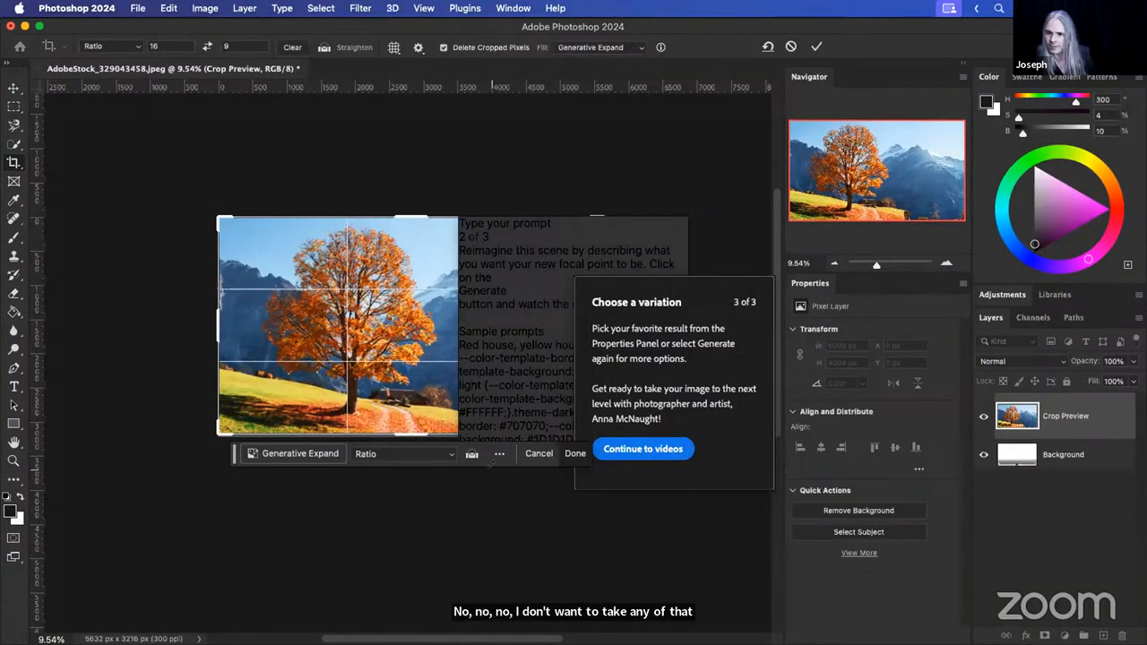
click(1013, 411)
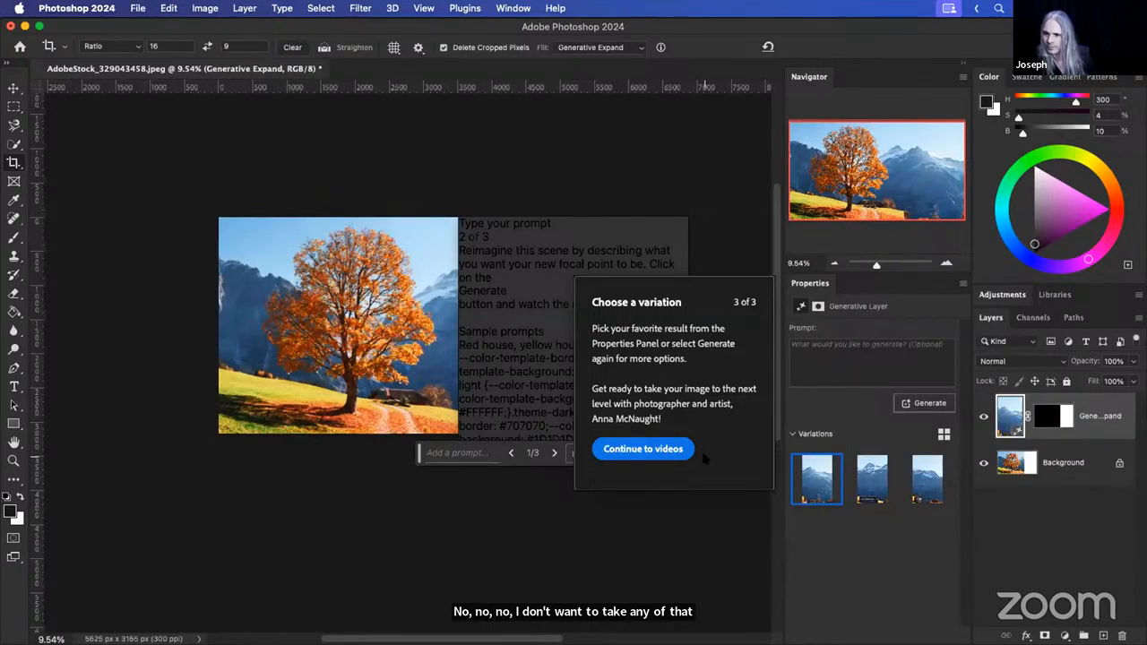
click(674, 449)
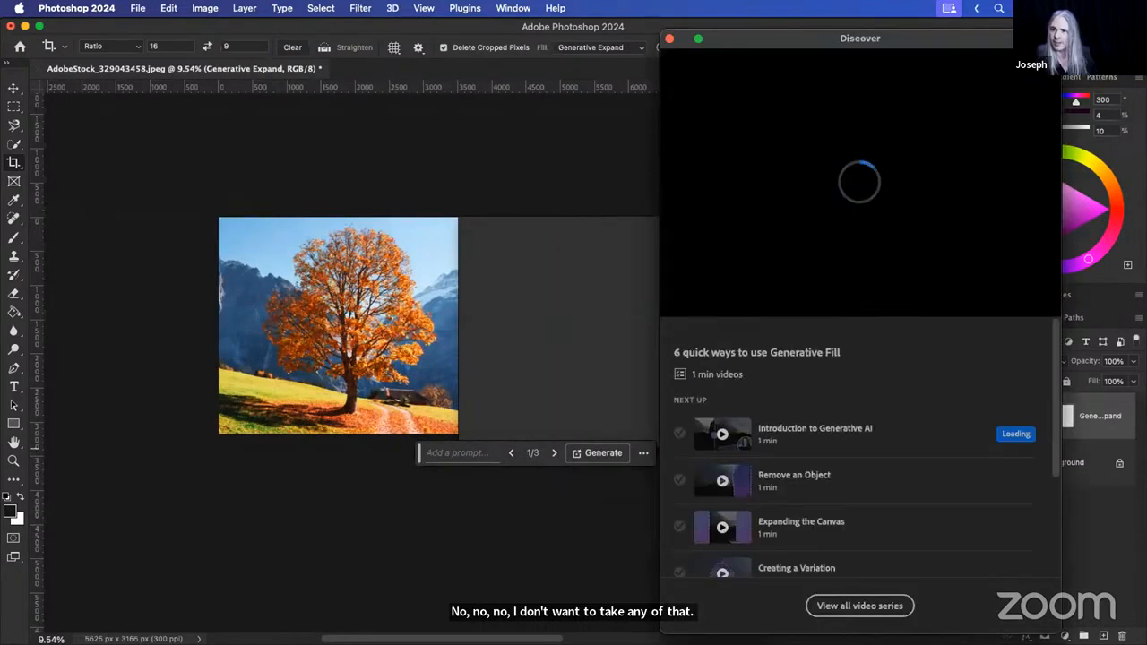
click(670, 39)
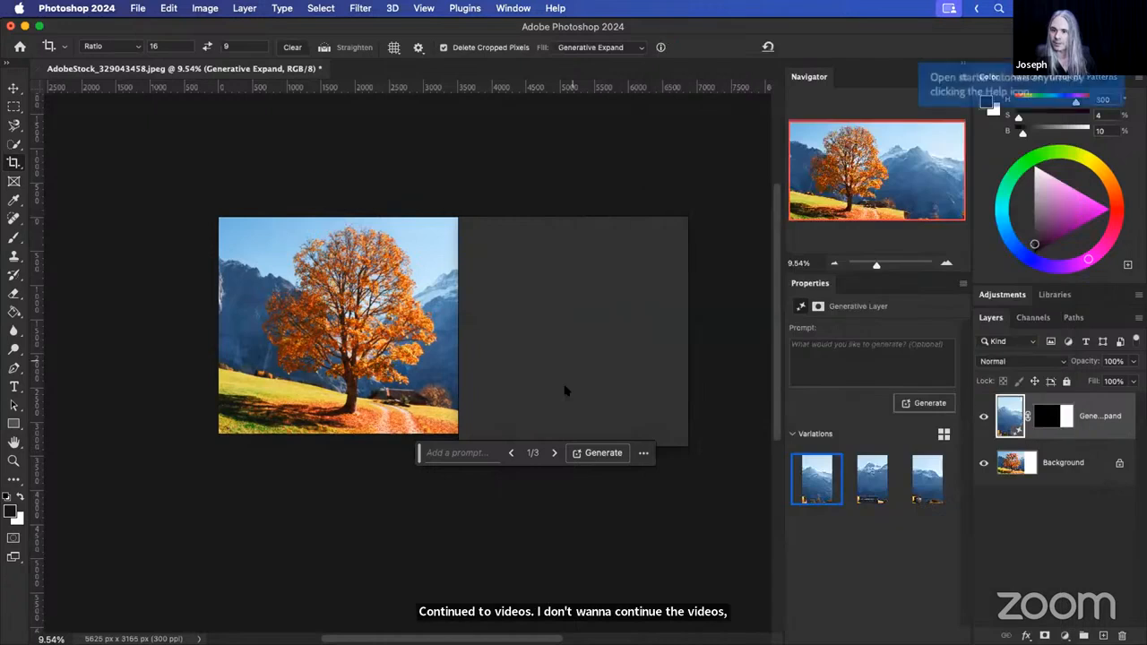
Compare the three generated variations of the expanded mountain scene.
click(878, 477)
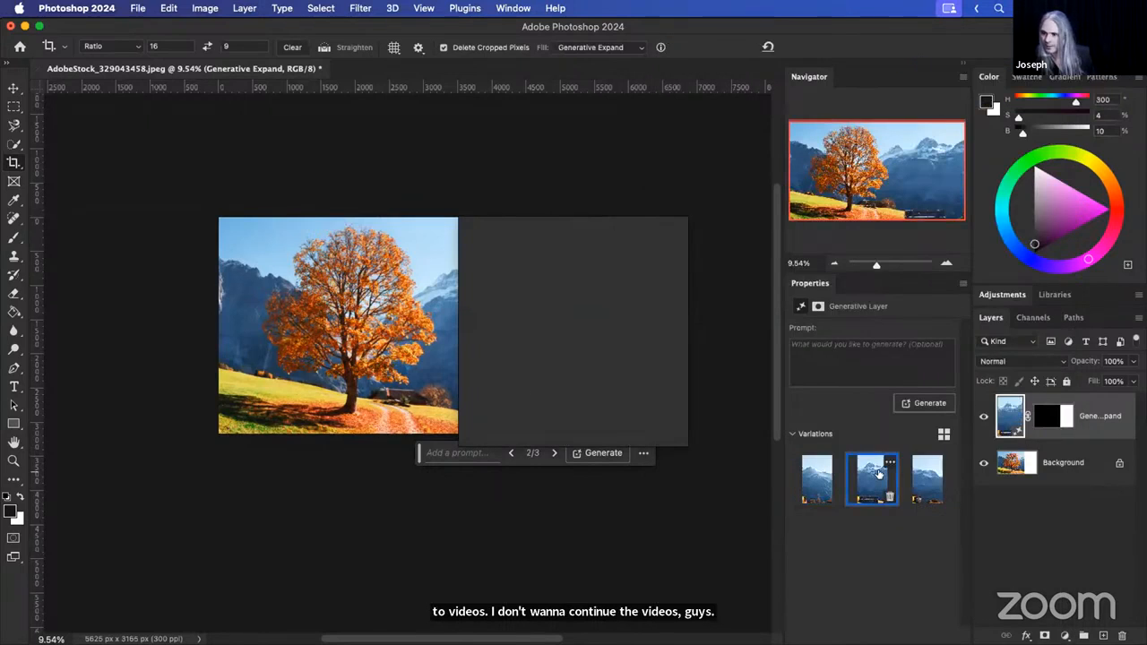
click(815, 484)
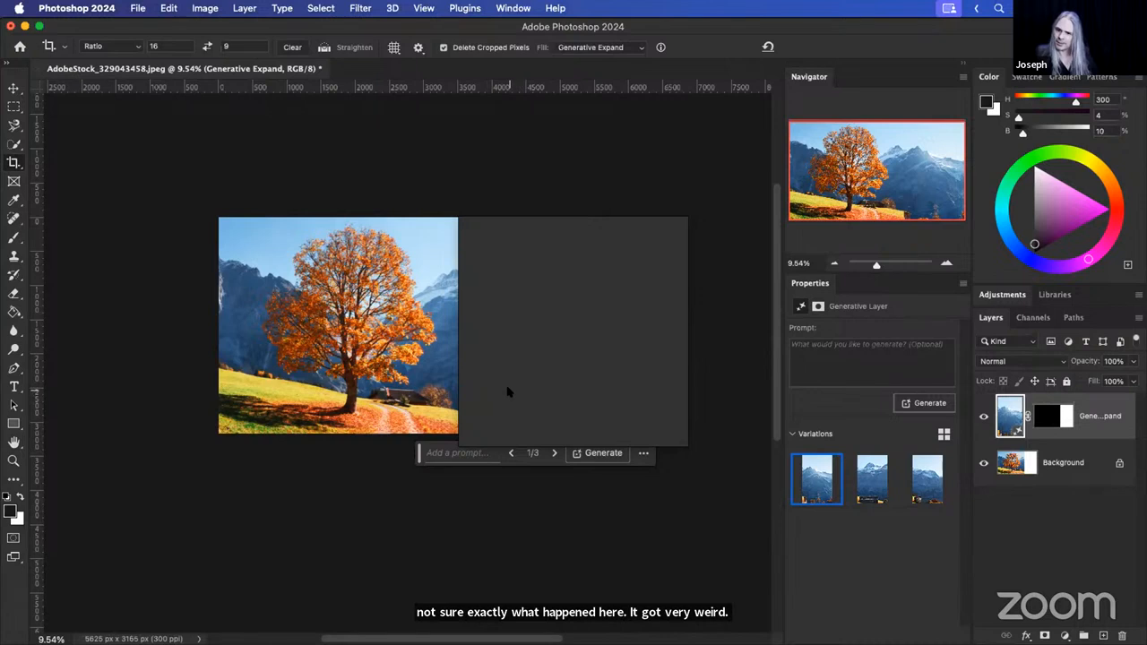
click(554, 453)
click(554, 452)
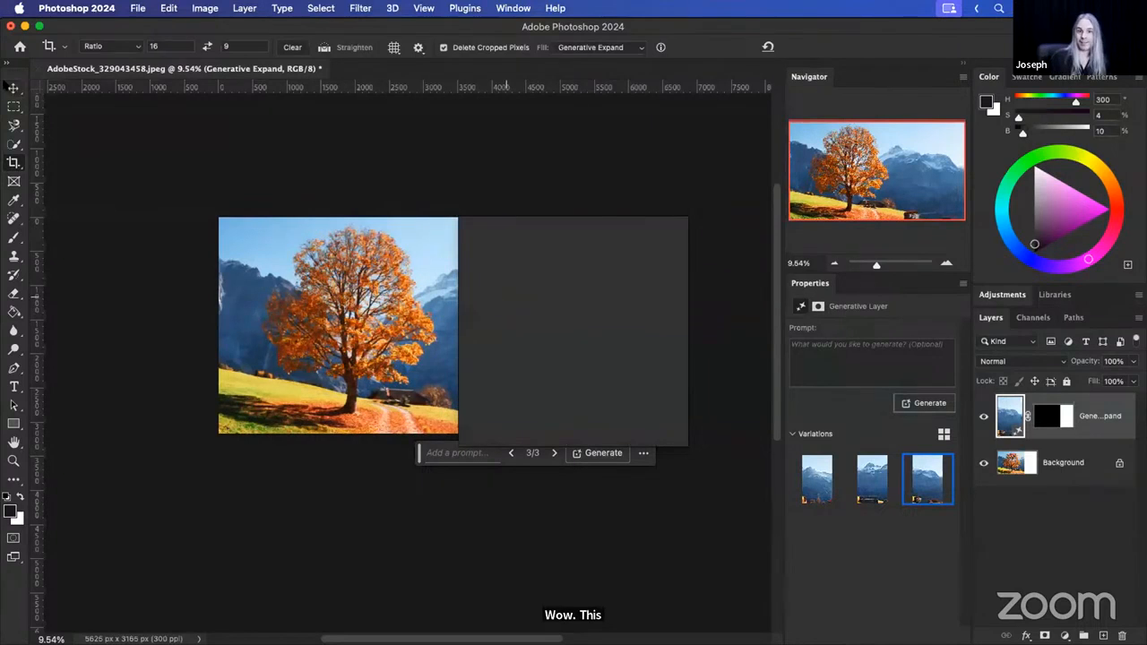
key(v)
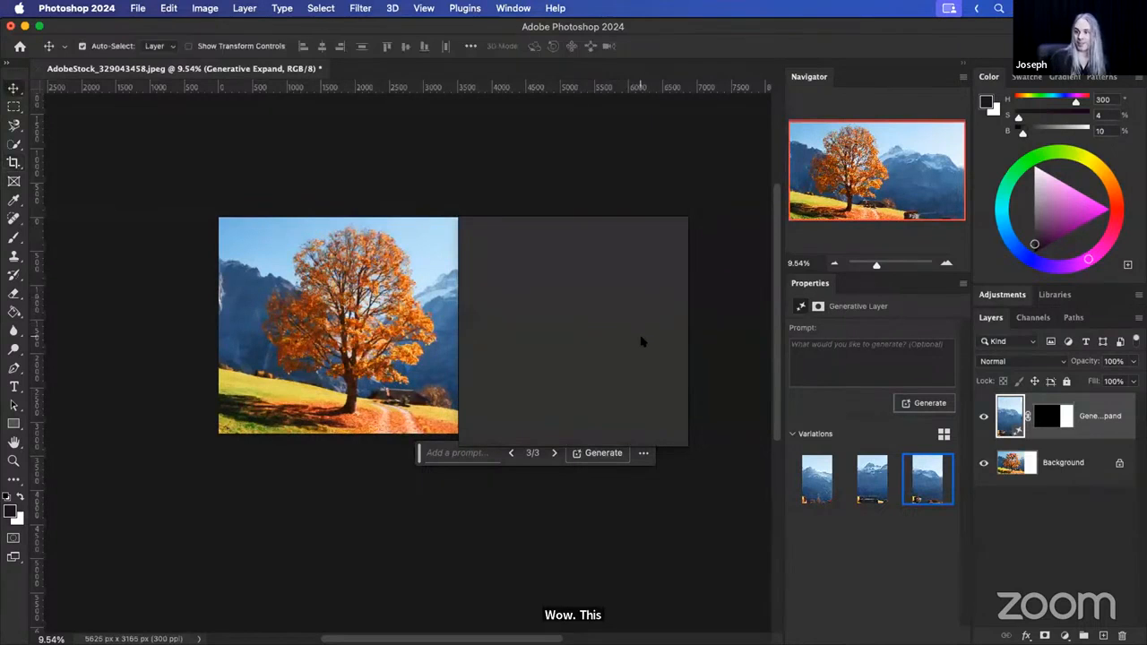
click(869, 473)
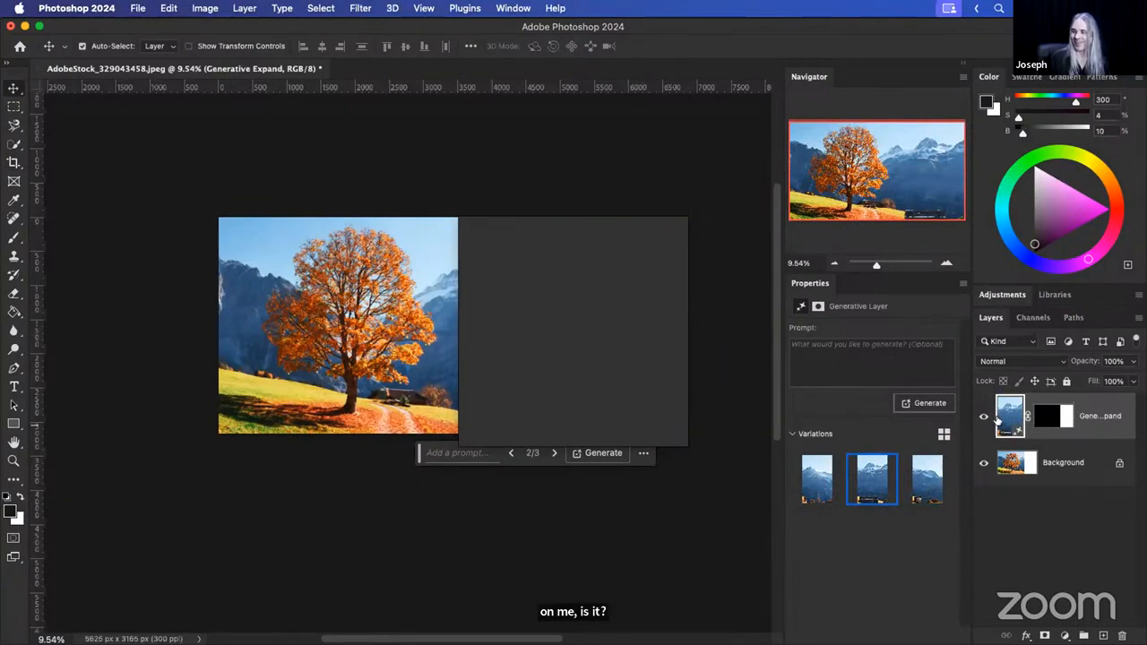
Undo the variation choice and the generative expansion, and check the gray box covering the canvas from several view positions.
key(super+z)
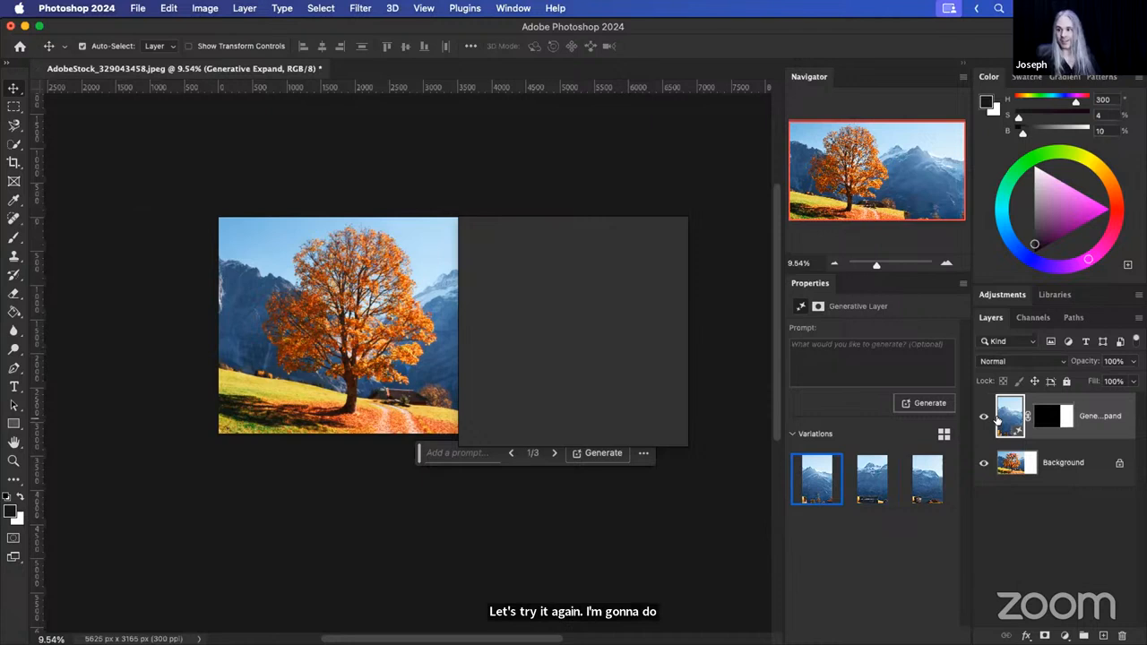
key(super+z)
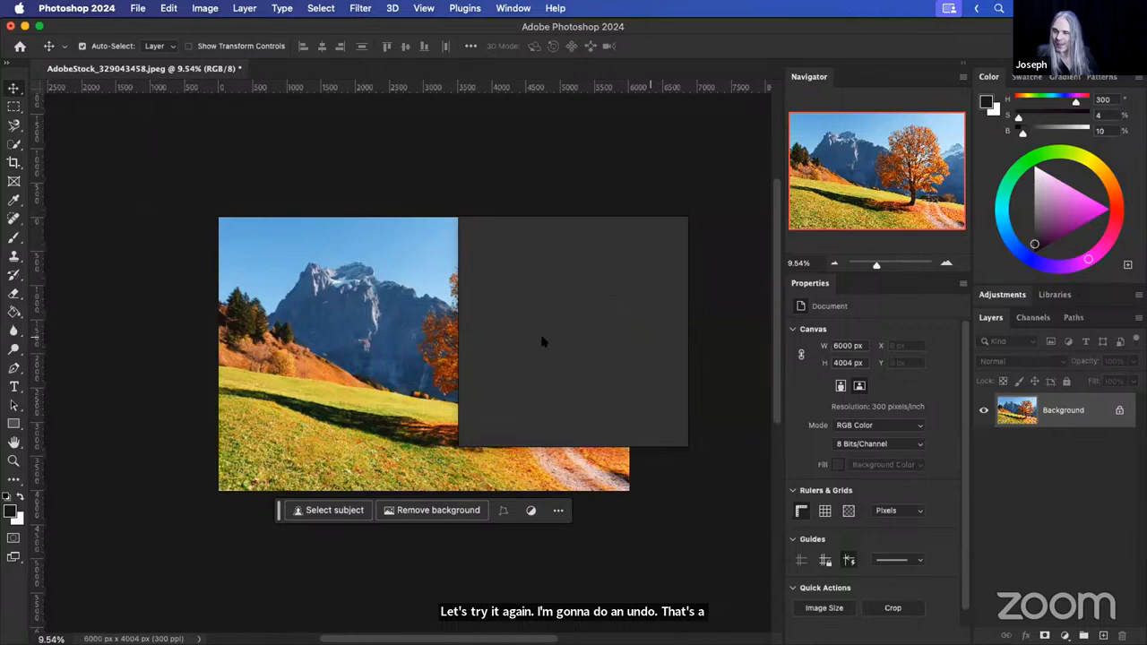
scroll(542, 342, right, 5)
scroll(542, 342, up, 3)
scroll(542, 342, down, 4)
scroll(542, 342, left, 3)
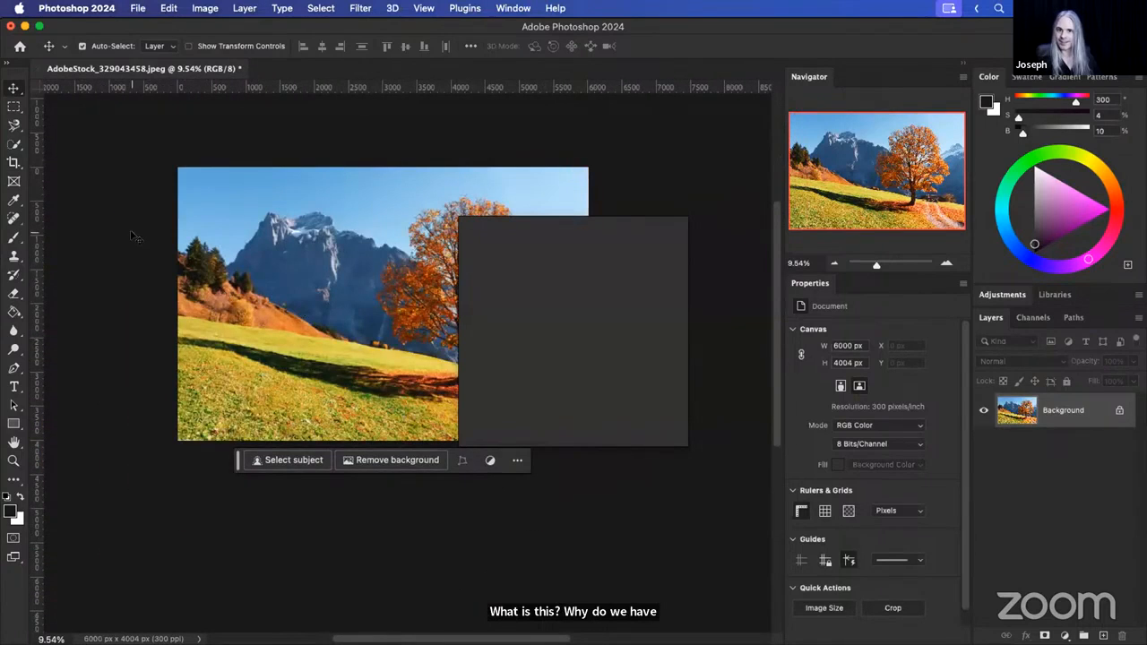
scroll(264, 161, up, 4)
scroll(264, 162, right, 1)
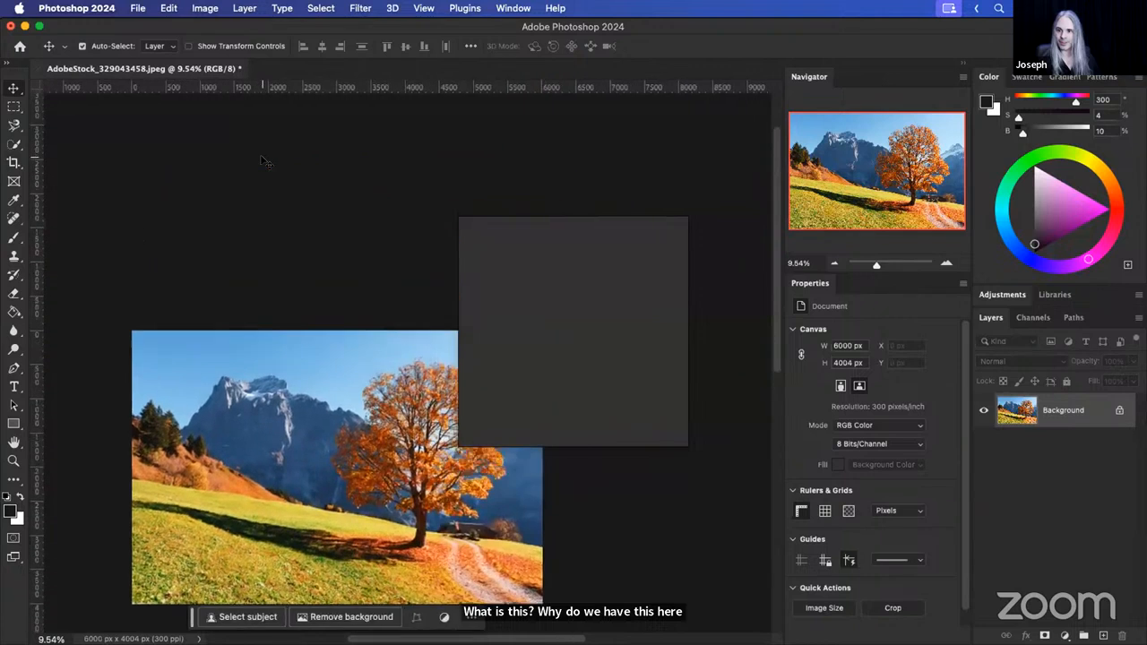
scroll(265, 161, down, 1)
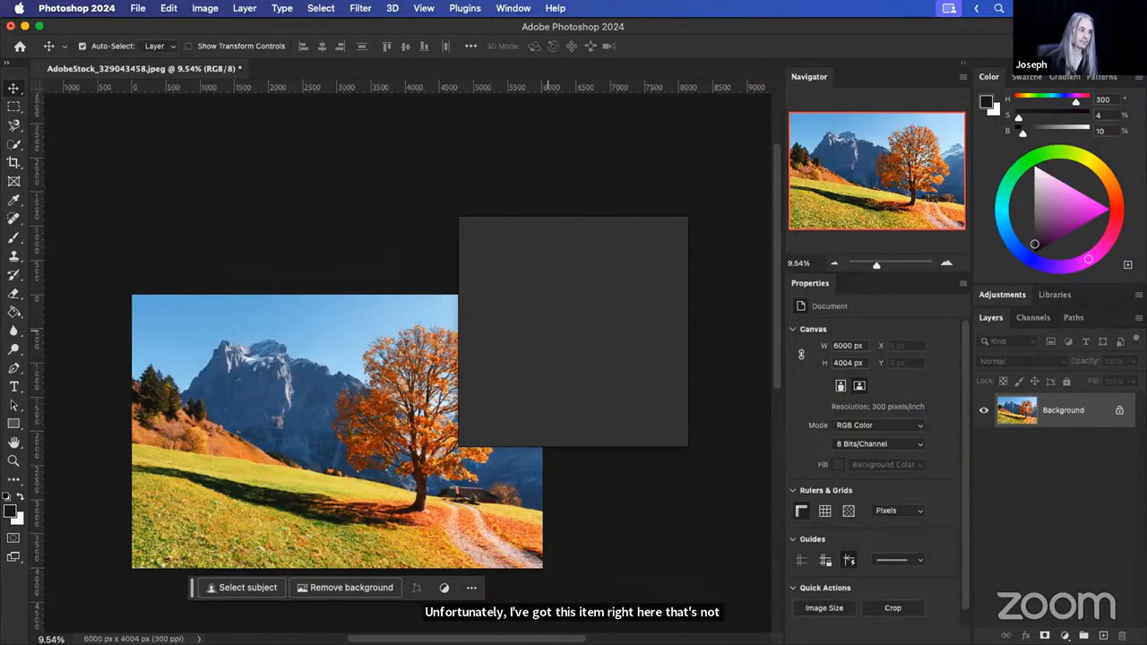
Try to move the gray box away, and place AdobeStock_329043458.jpeg into the document as a smart object layer.
drag(556, 125, 554, 63)
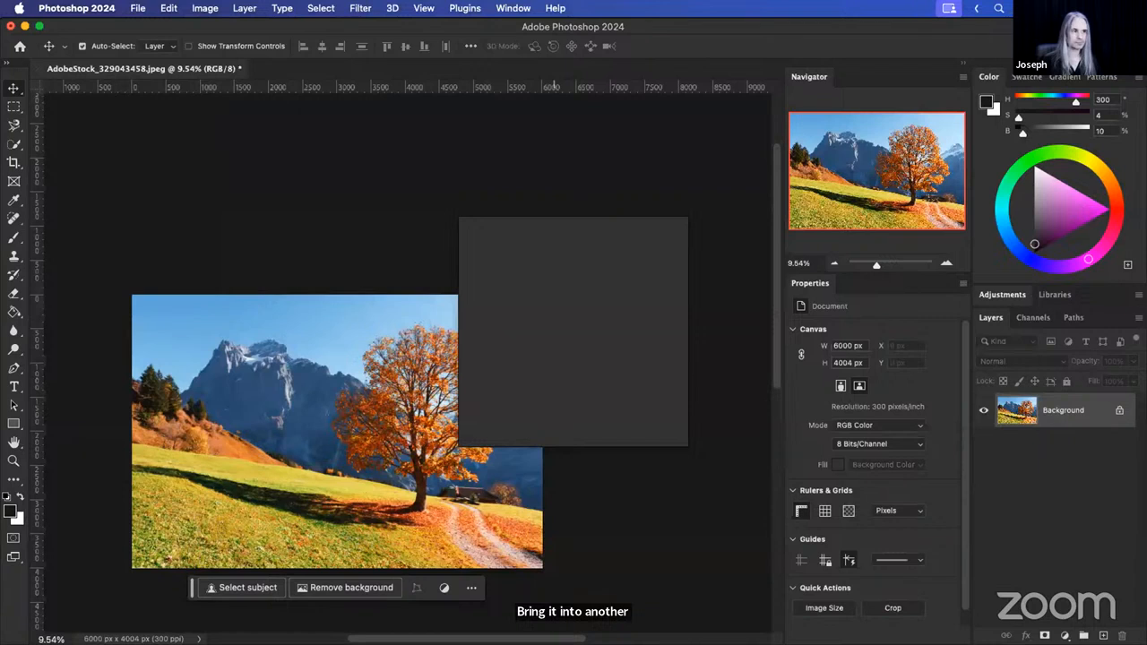
drag(554, 86, 323, 90)
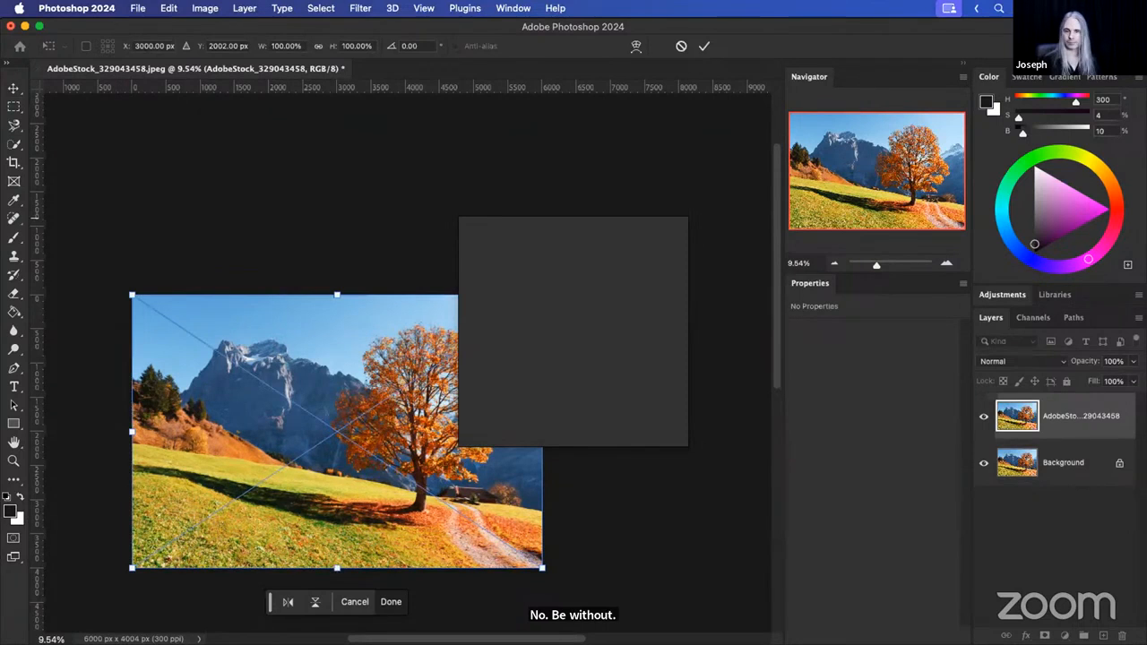
click(14, 88)
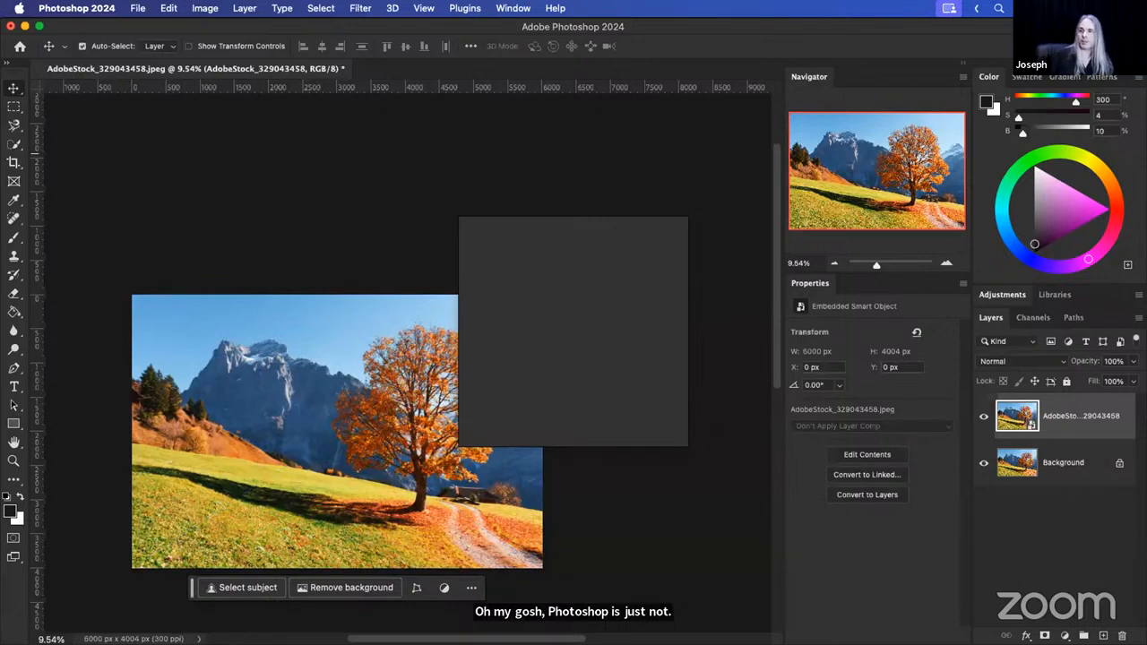
Quit Photoshop without saving the changes, and return from Chrome to the relaunched Photoshop with the stock photo.
key(super)
key(super+q)
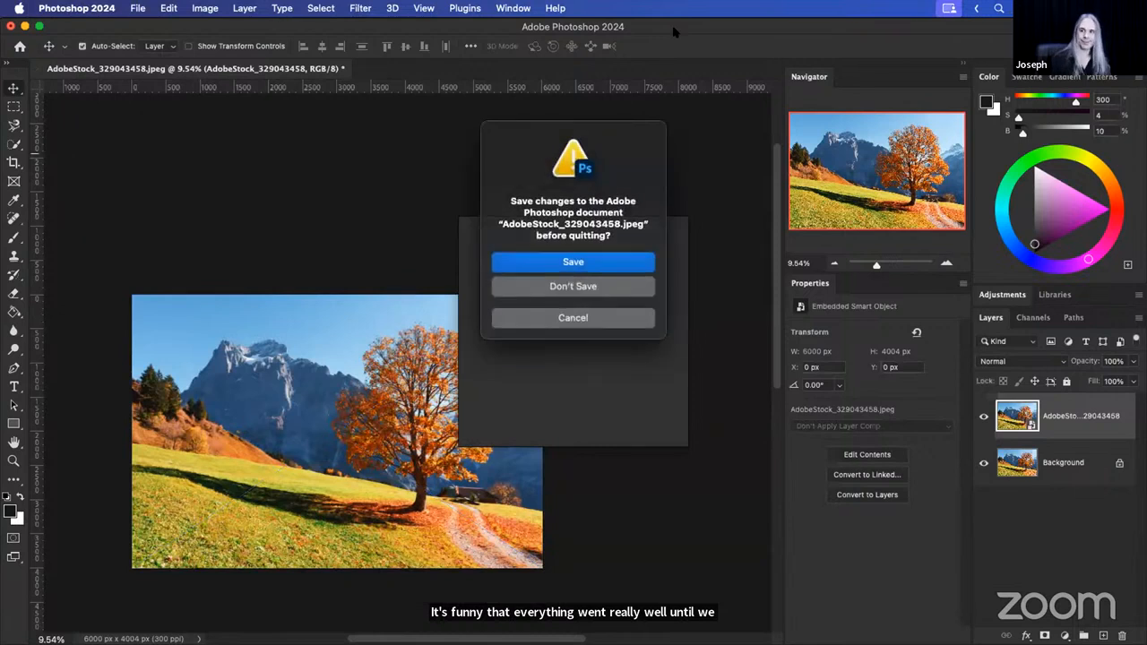
click(595, 293)
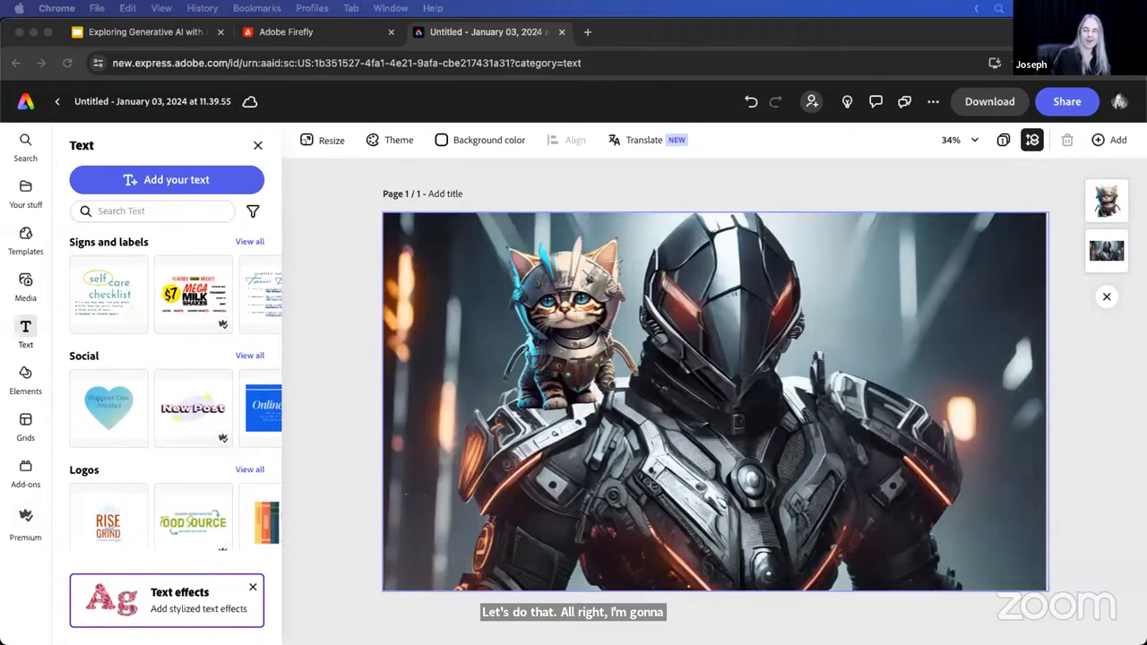
key(super+Tab)
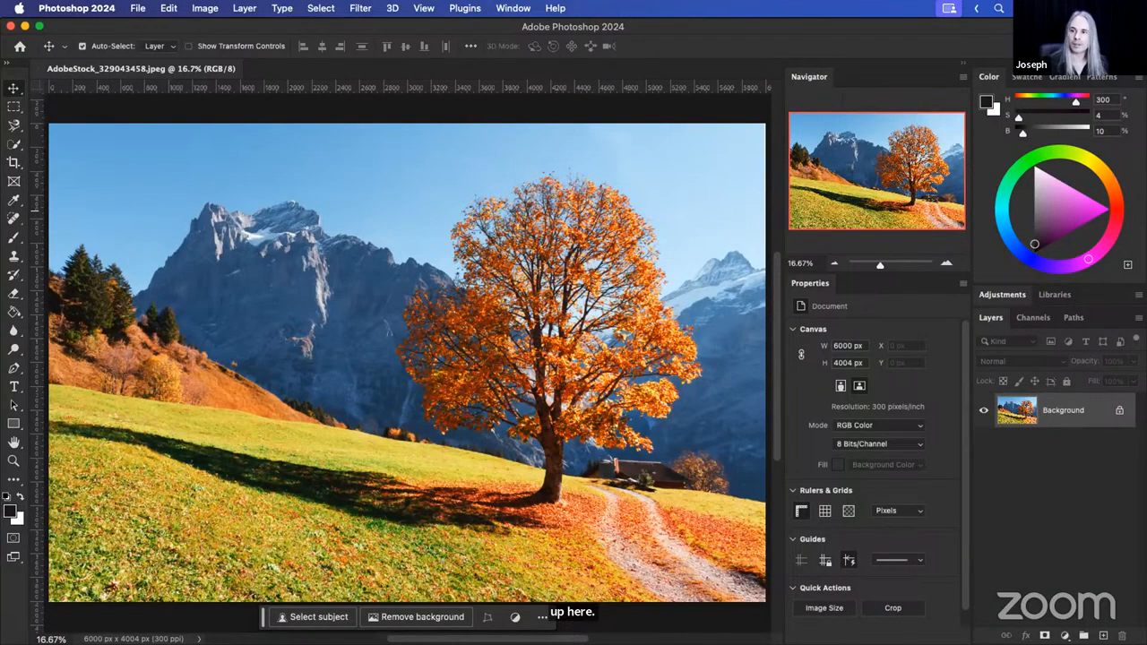
Start the Crop tool on the reopened photo with the 16:9 ratio, and cancel the misdrawn crop frame.
scroll(206, 404, down, 1)
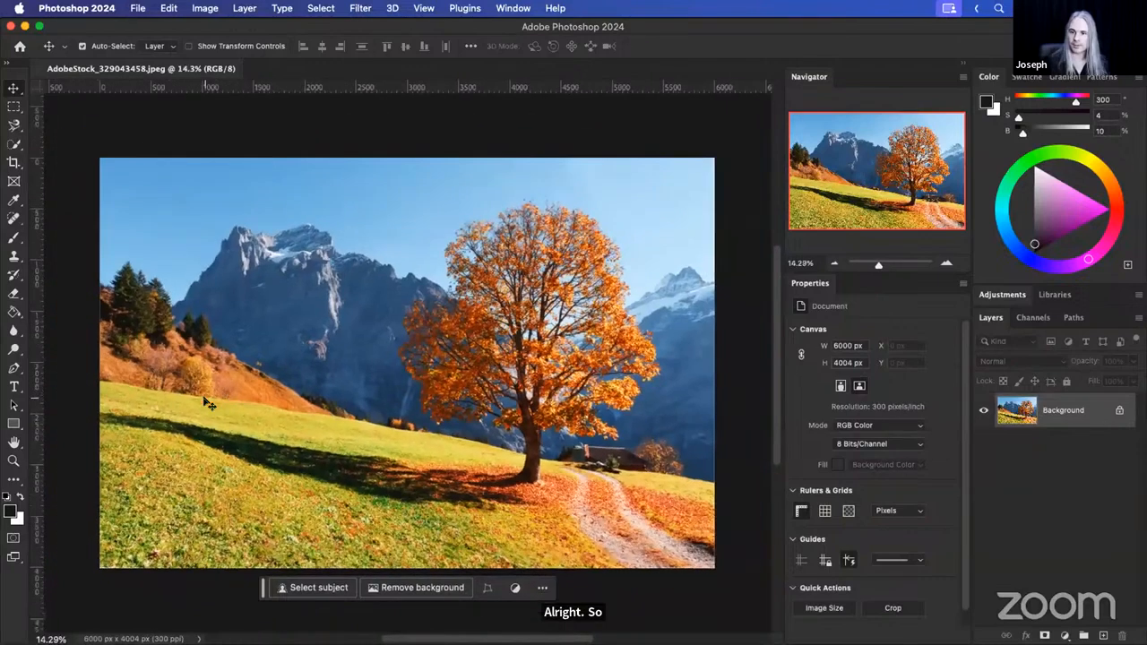
scroll(186, 431, down, 2)
scroll(186, 430, down, 1)
click(14, 162)
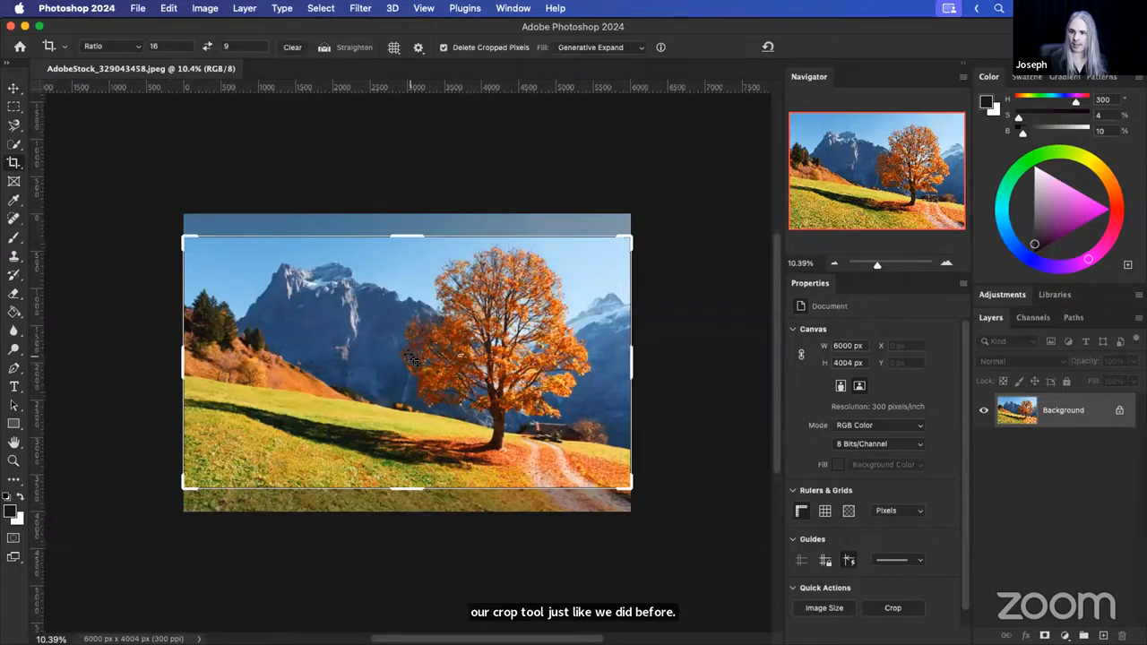
drag(464, 354, 410, 357)
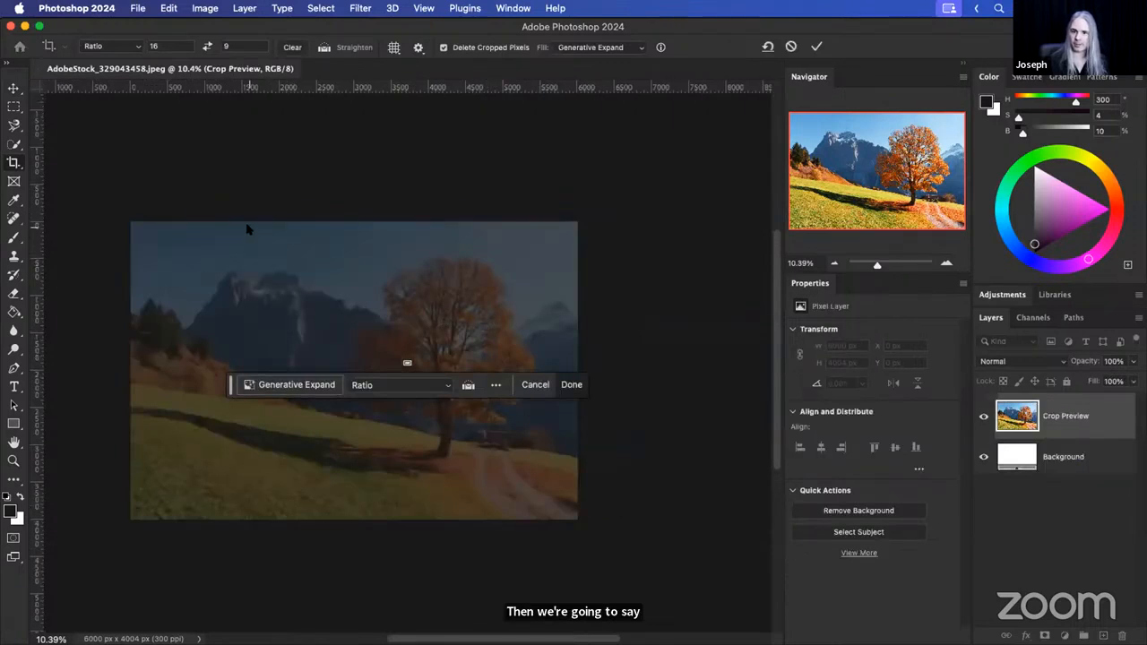
click(536, 386)
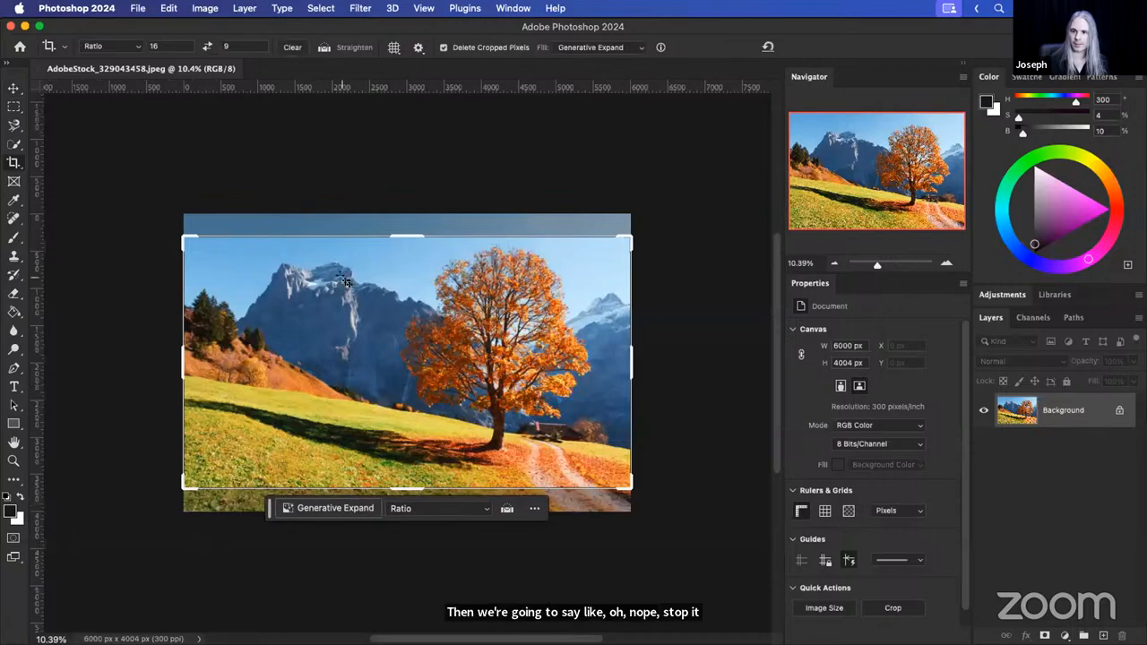
Reframe the 16:9 crop to about 5581 x 3140 px, extending past the photo's right edge, and generate the expansion without a prompt.
mouse_move(630, 360)
mouse_down()
mouse_move(685, 364)
mouse_move(611, 369)
mouse_up()
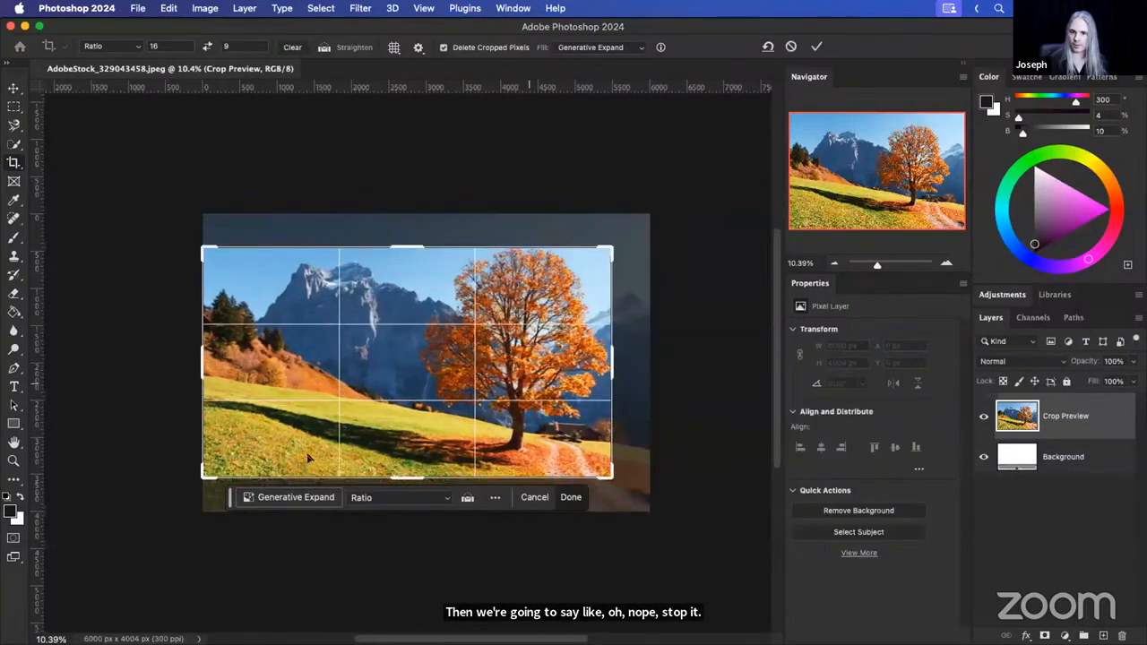
drag(200, 373, 259, 376)
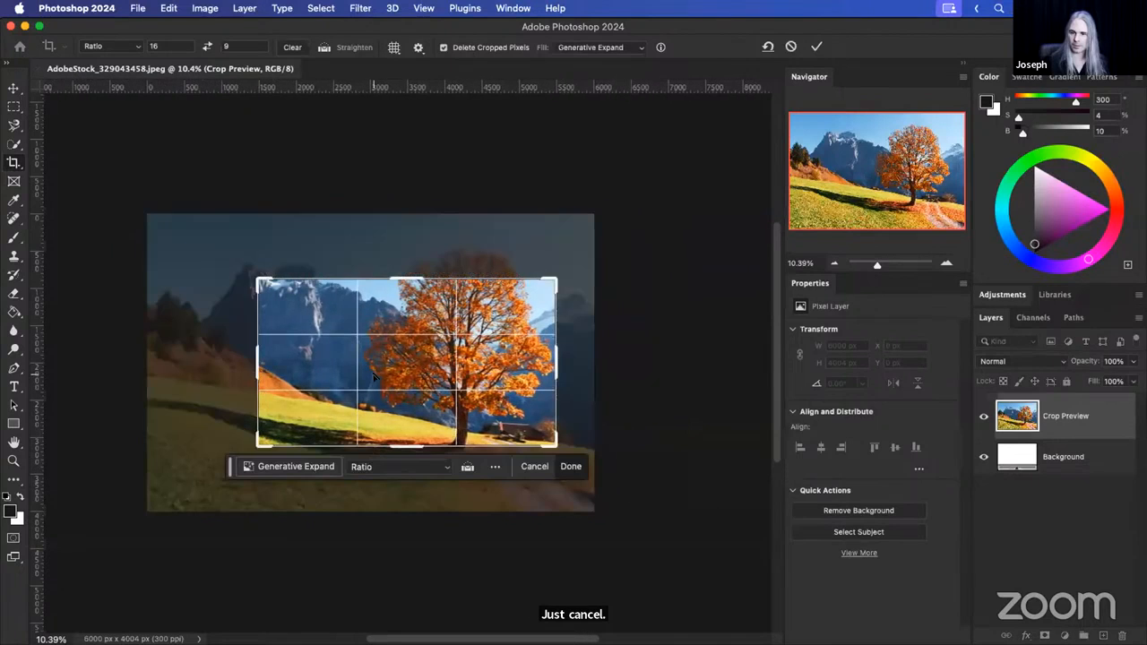
drag(372, 377, 293, 338)
drag(551, 280, 610, 248)
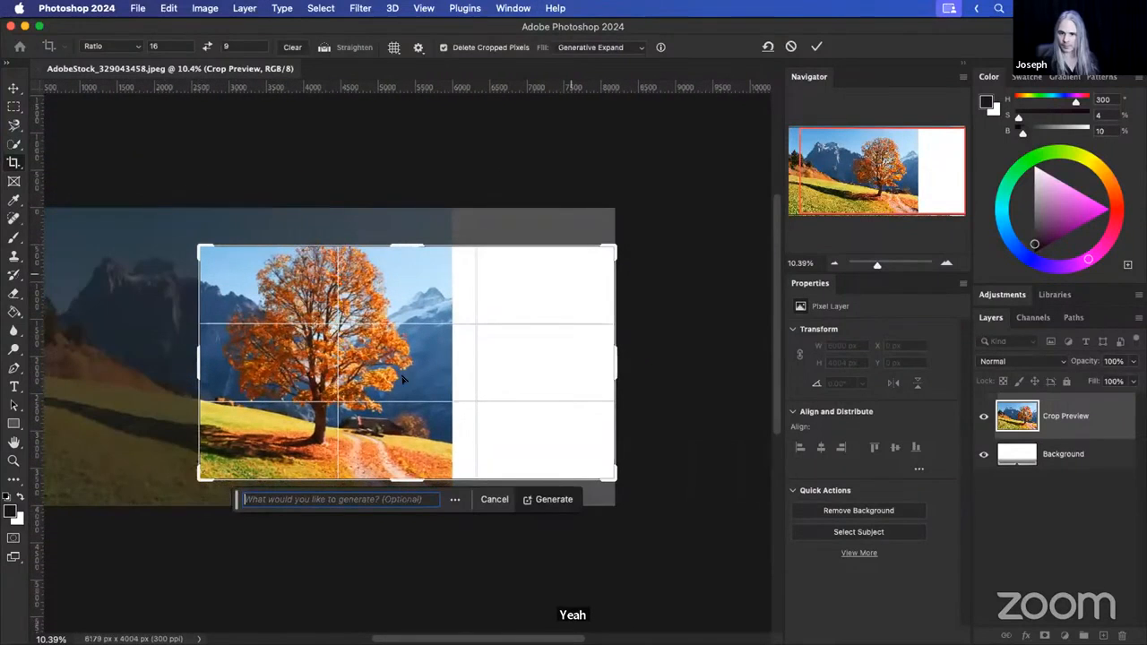
drag(258, 367, 302, 376)
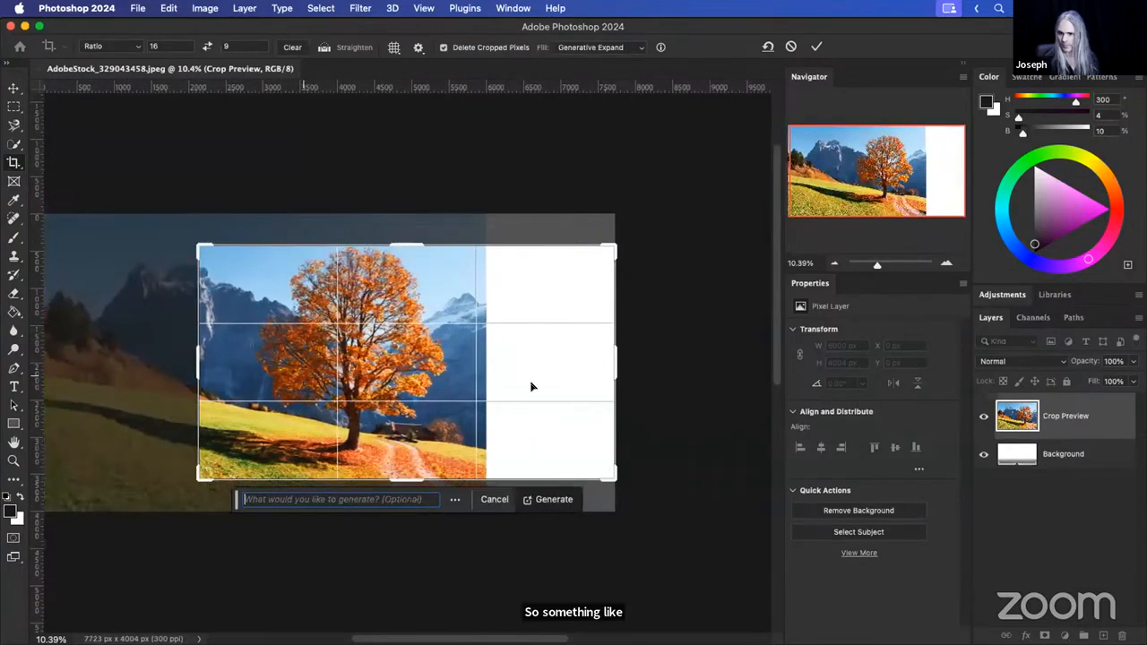
click(551, 500)
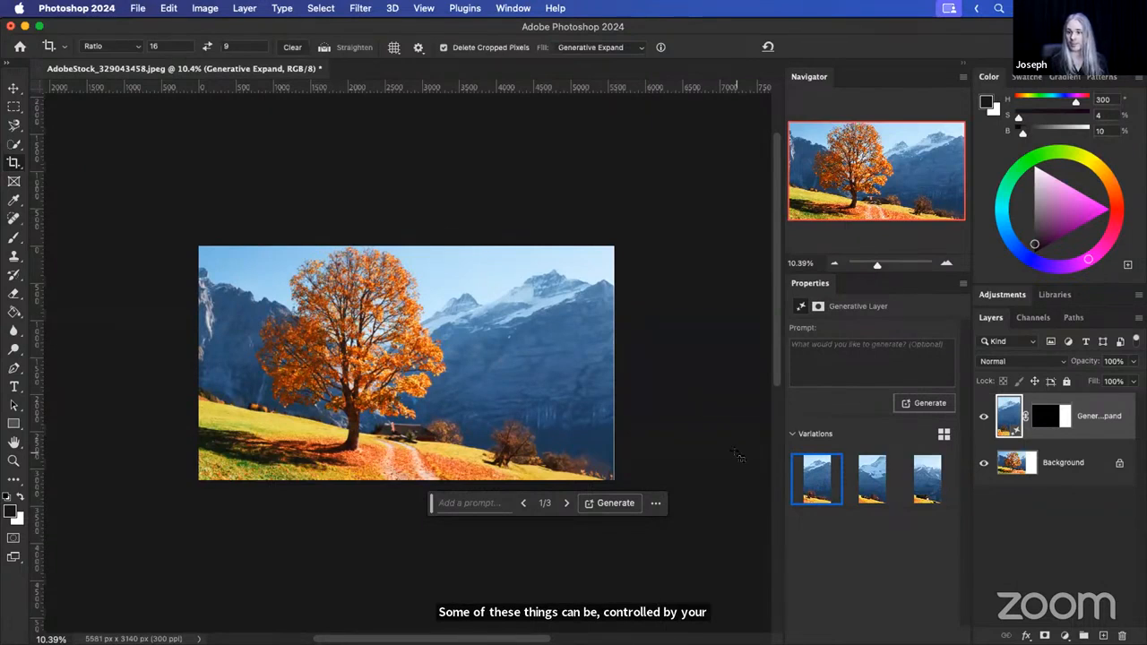
Compare the three Generative Expand variations of the mountain scenery and return to the first one.
mouse_move(874, 484)
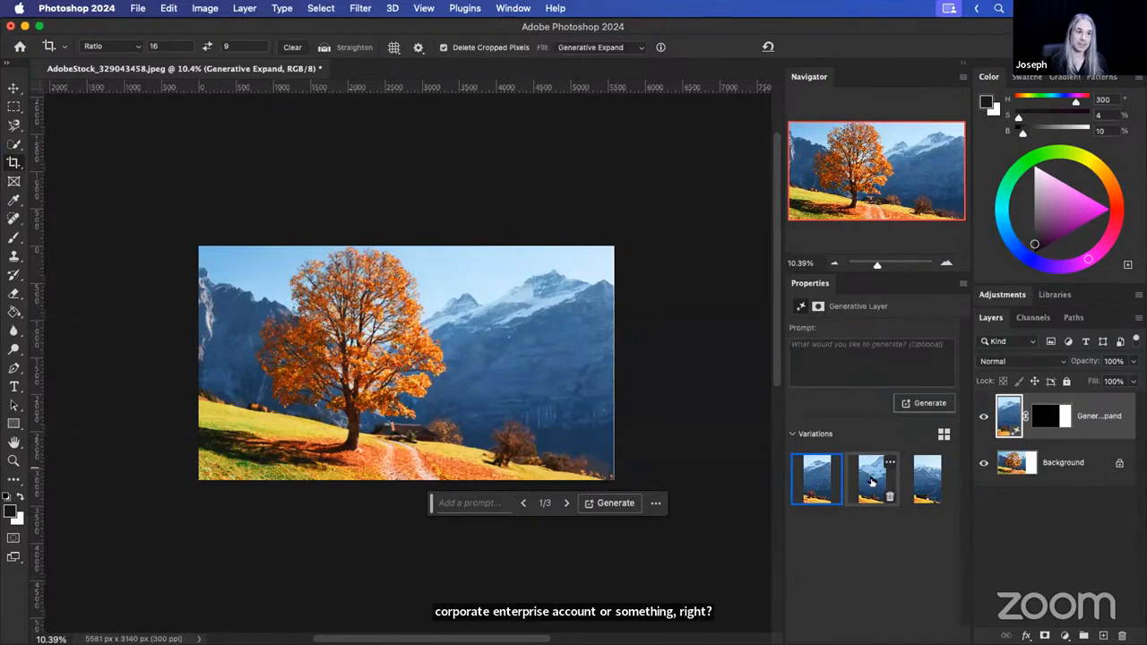
click(872, 483)
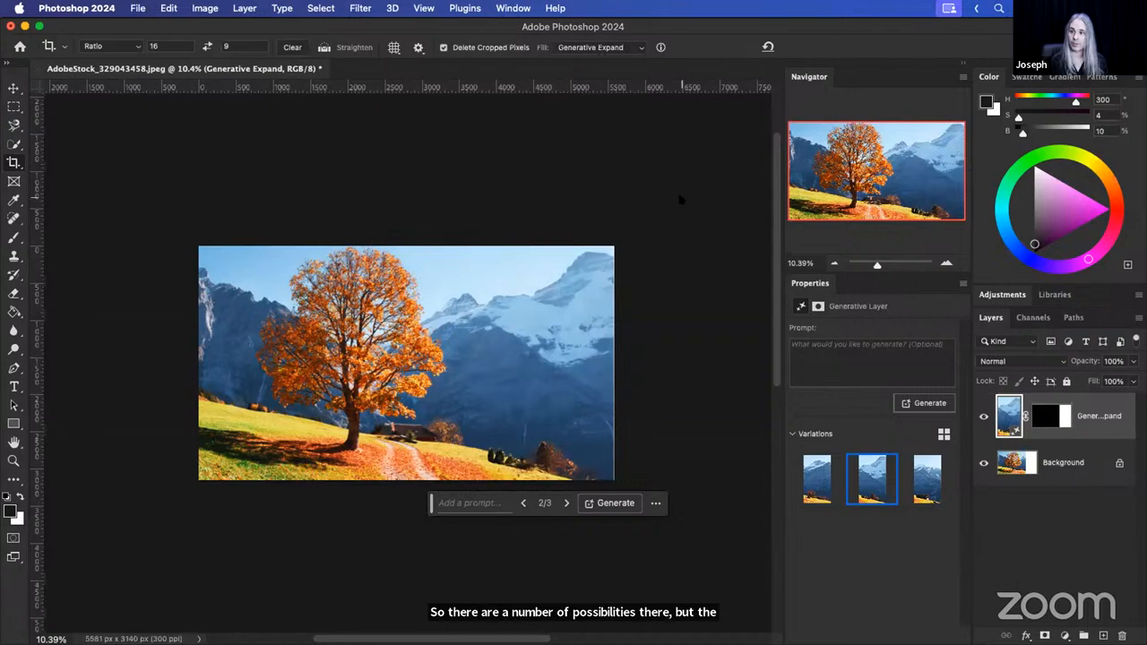
click(931, 481)
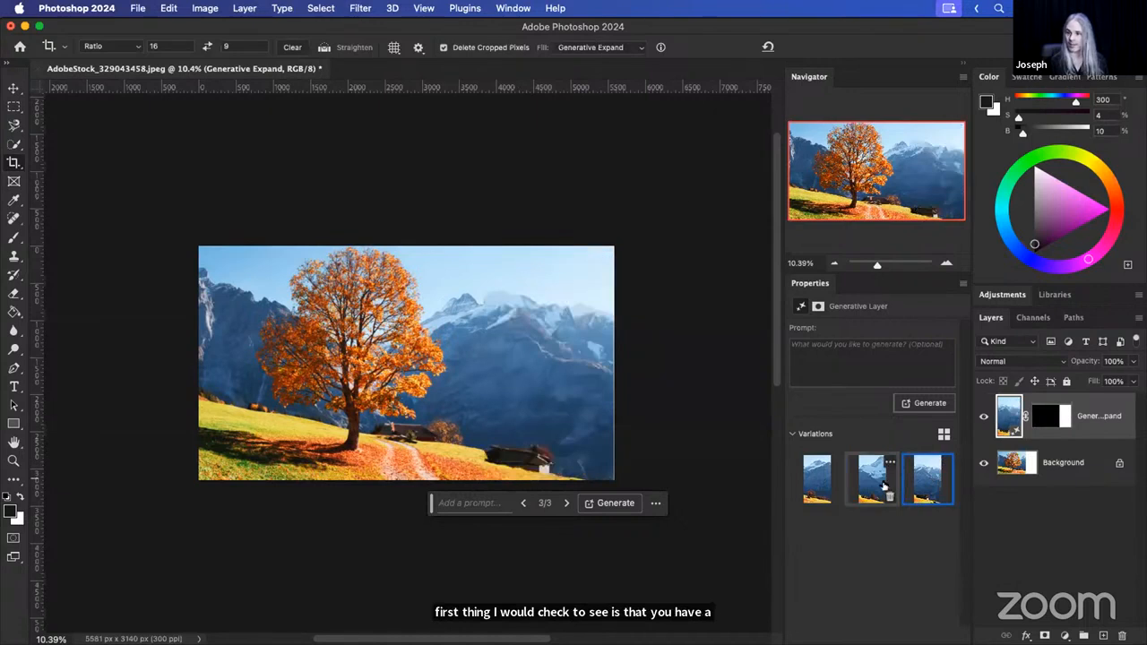
click(821, 482)
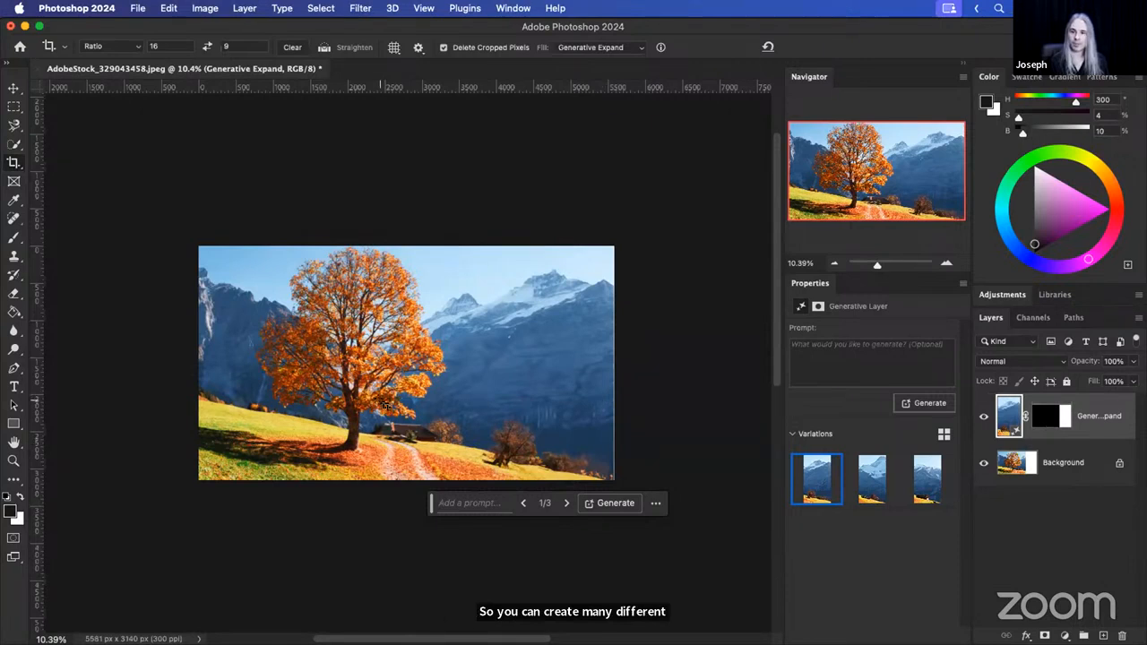
Select a tall rectangle on the Background layer's grassy slope left of the tree and generatively fill it with "man in a dark suit with a walking cane".
key(m)
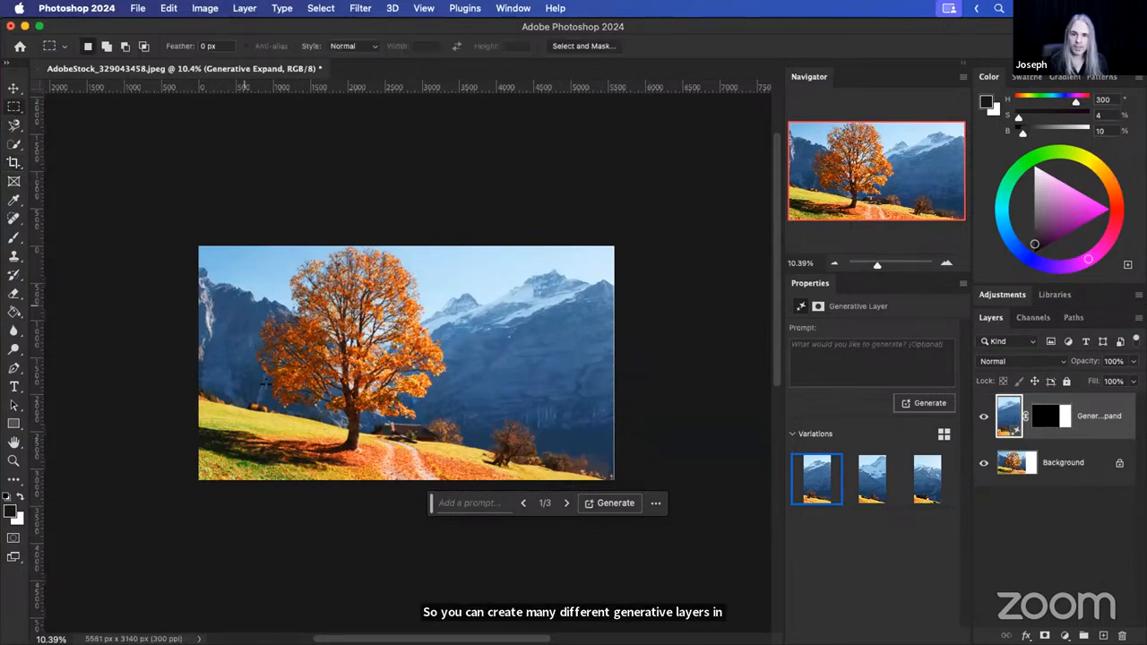
click(1063, 472)
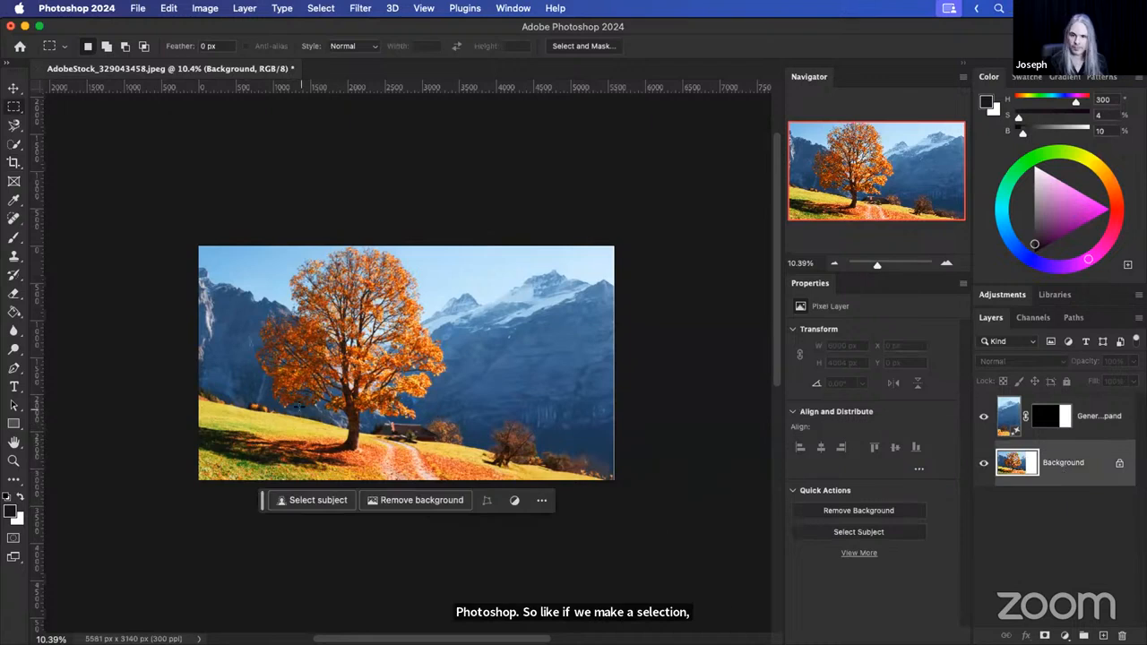
drag(217, 367, 257, 460)
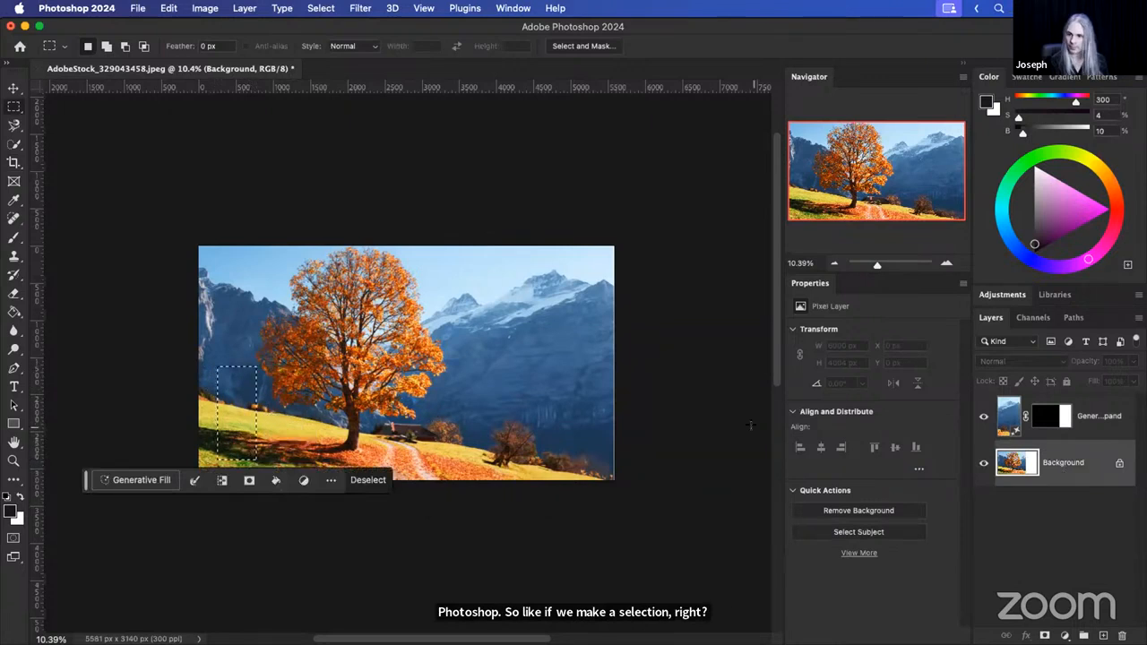
click(125, 481)
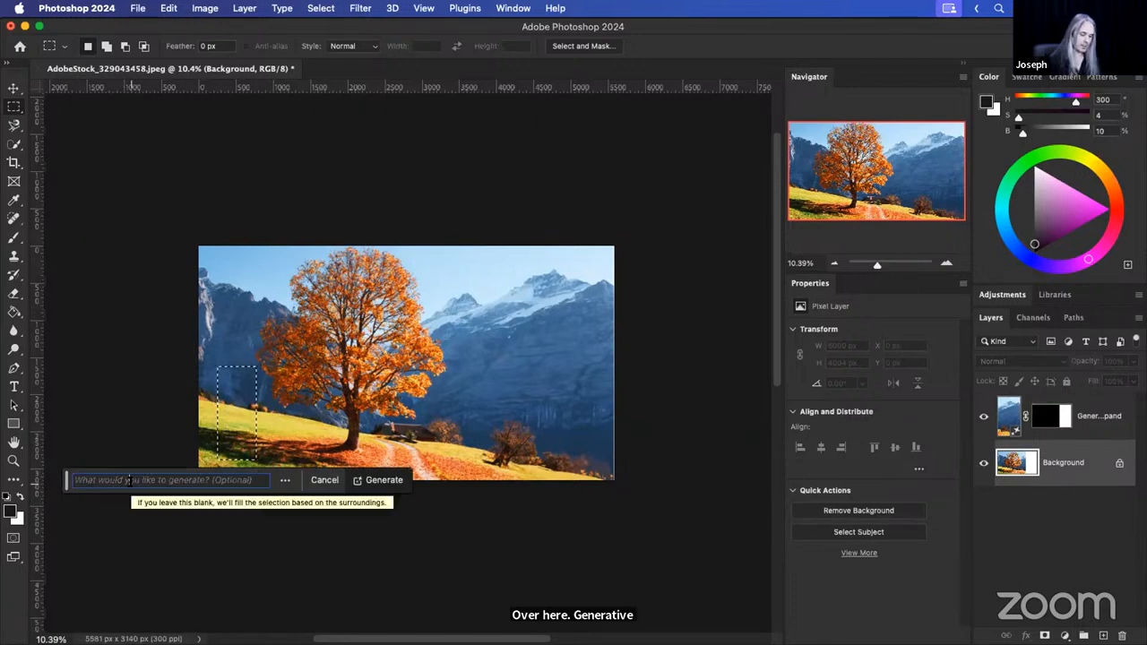
text(man in a)
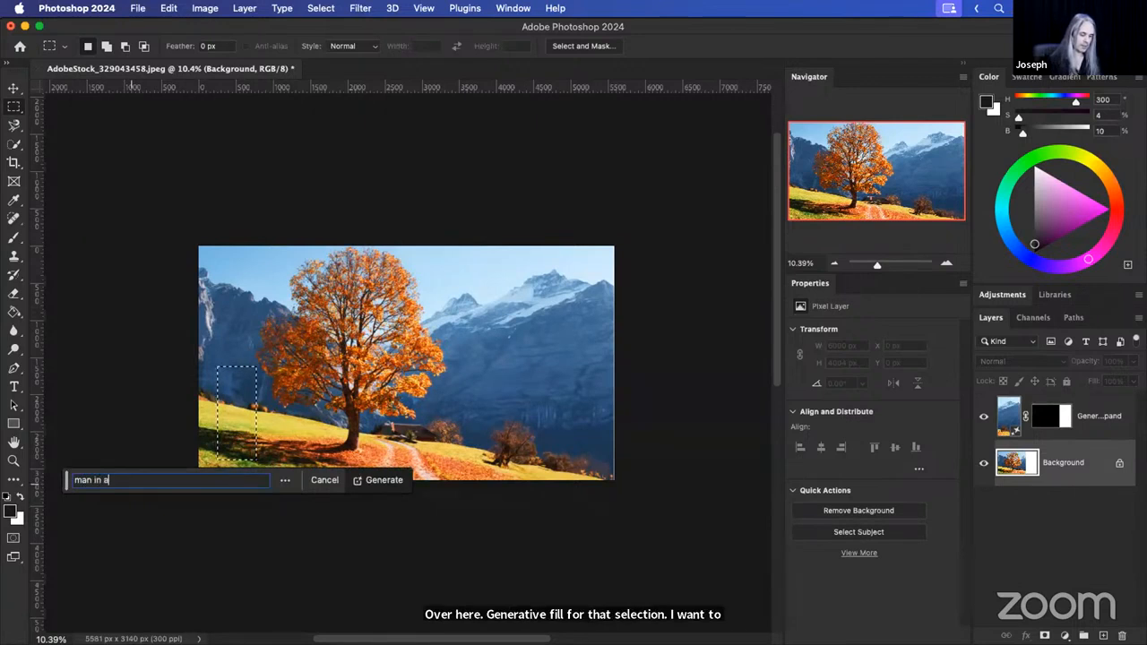
text( dark su)
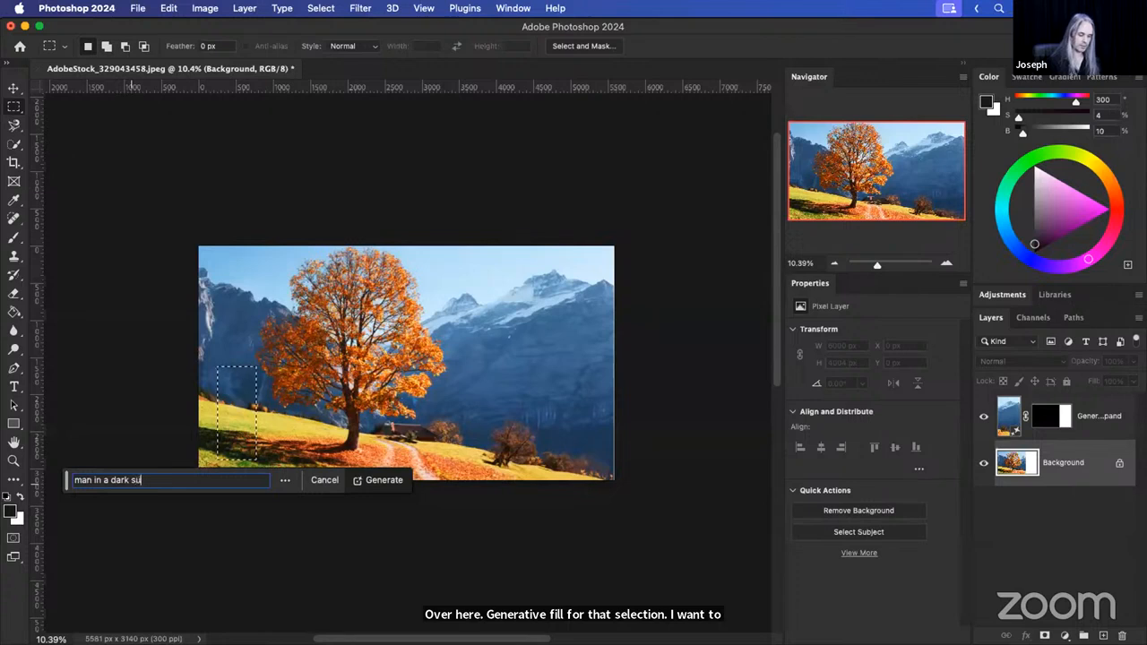
text(it with a walk)
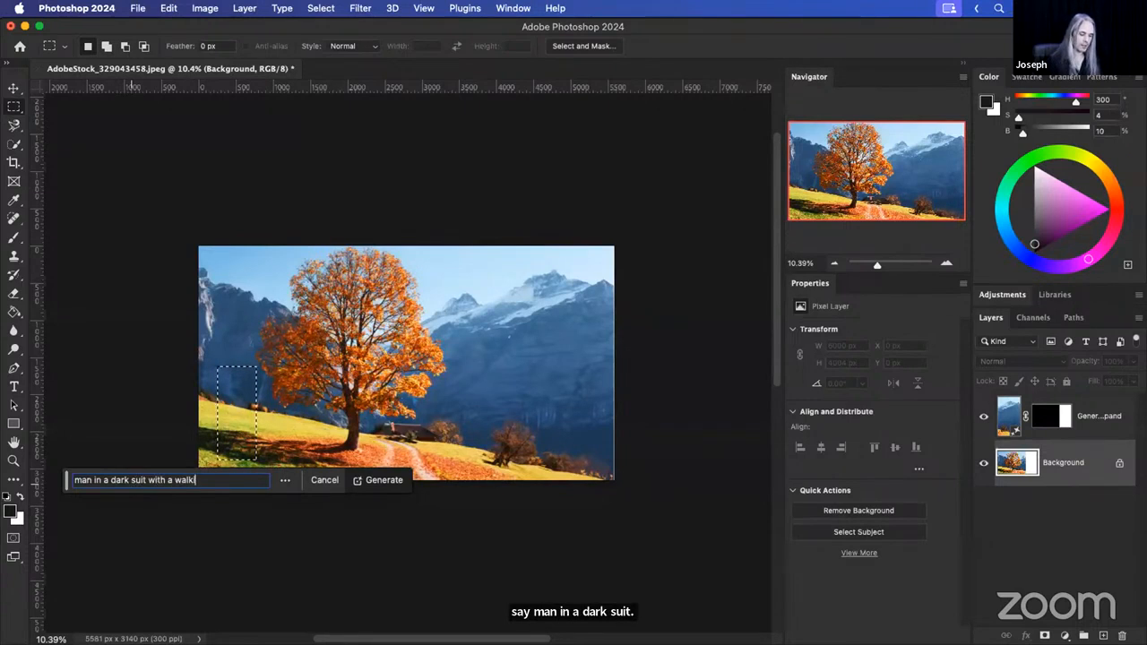
text(ing cane)
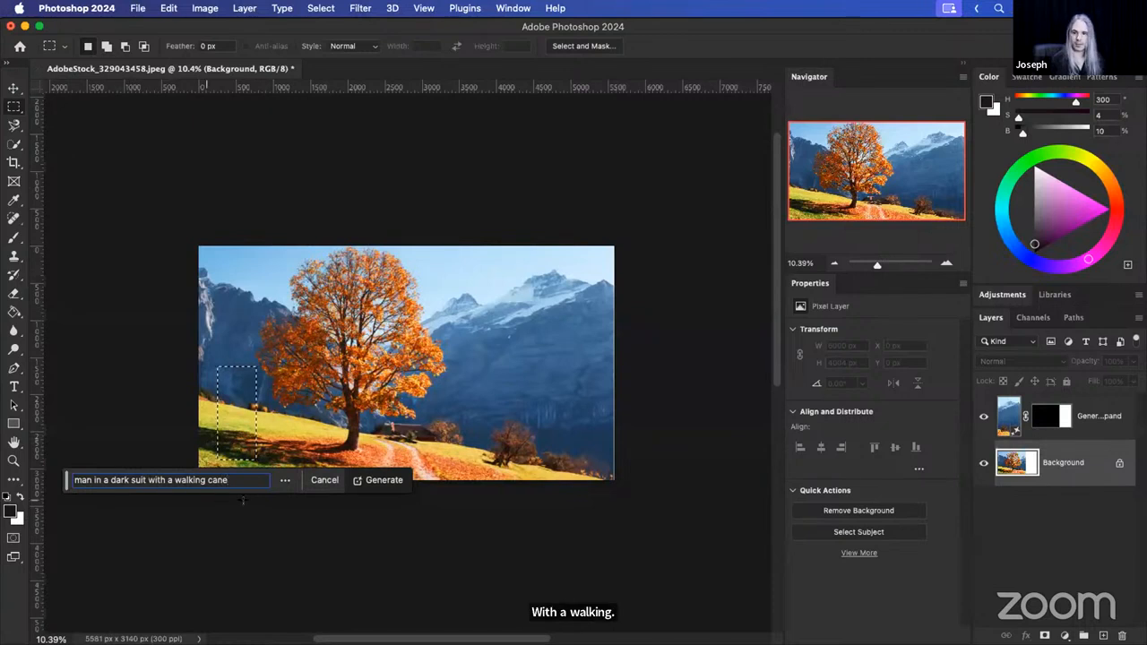
click(392, 482)
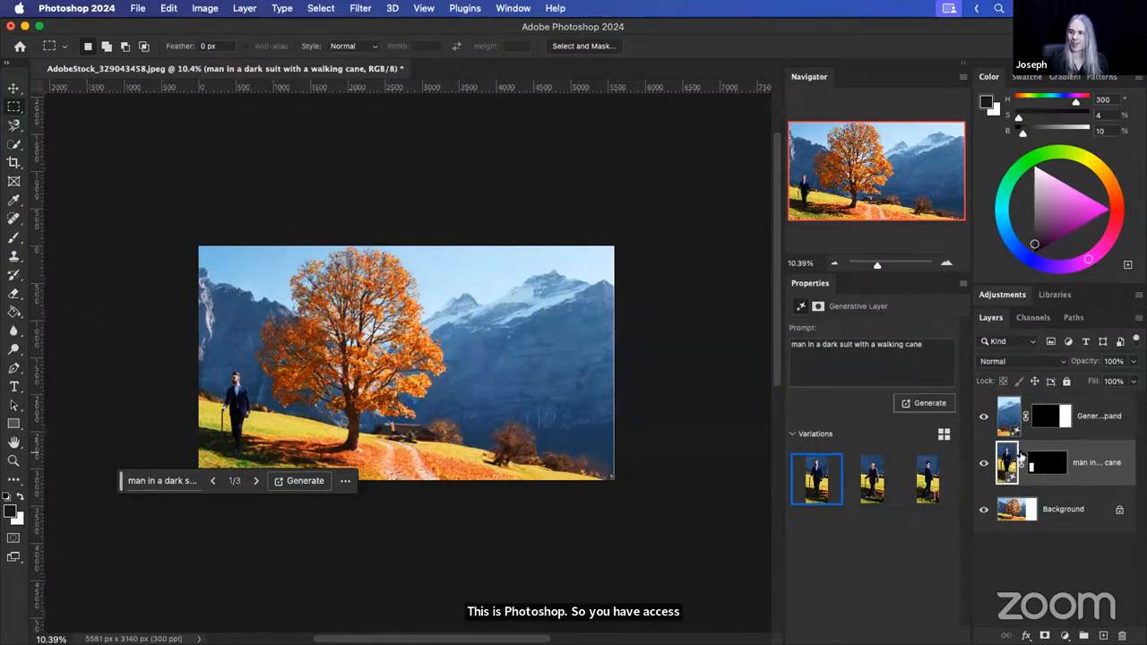
Switch between the Generative Expand layer and the man layer to view their generative properties.
click(1011, 418)
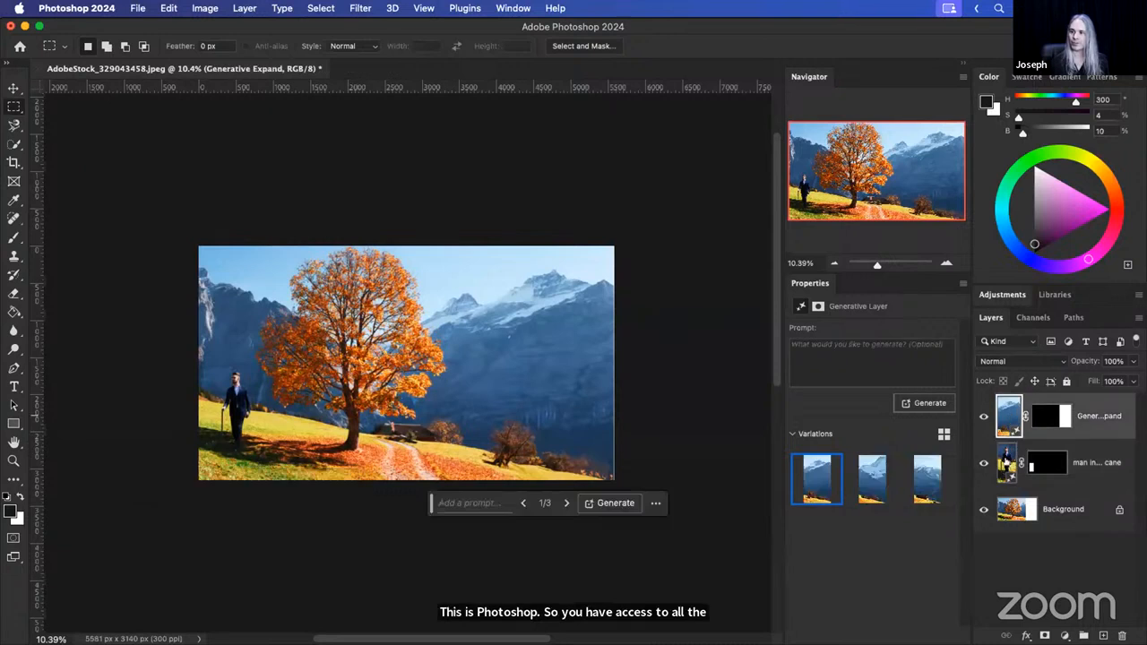
click(1006, 462)
click(1010, 416)
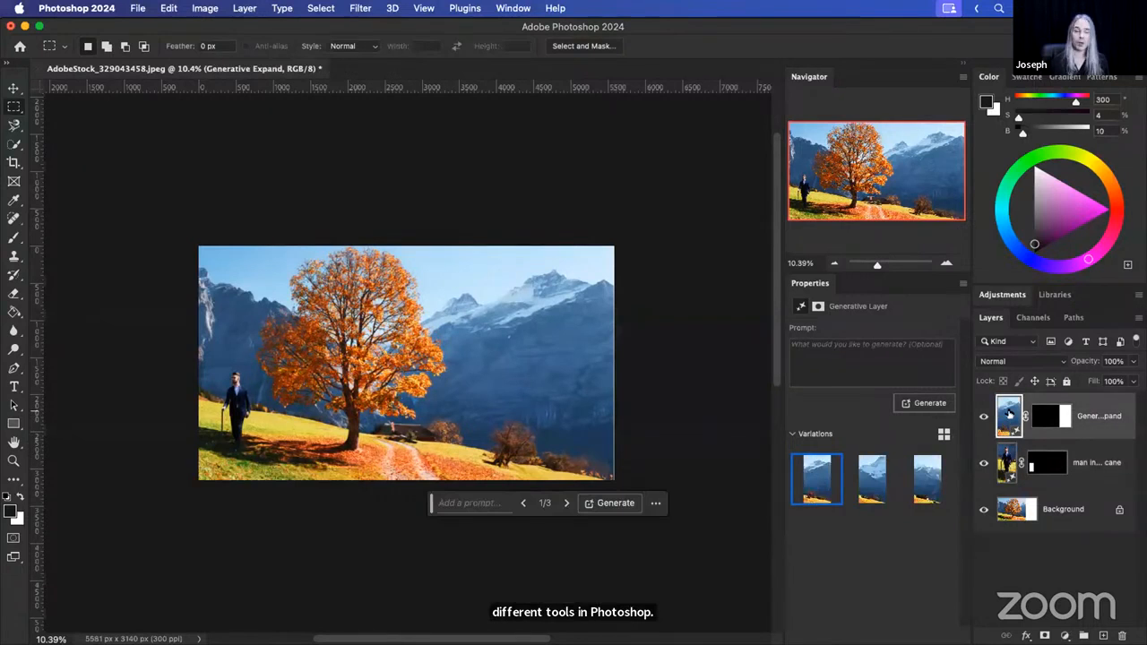
Select the man layer, compare its three variations up close, and return to the first one.
click(1005, 462)
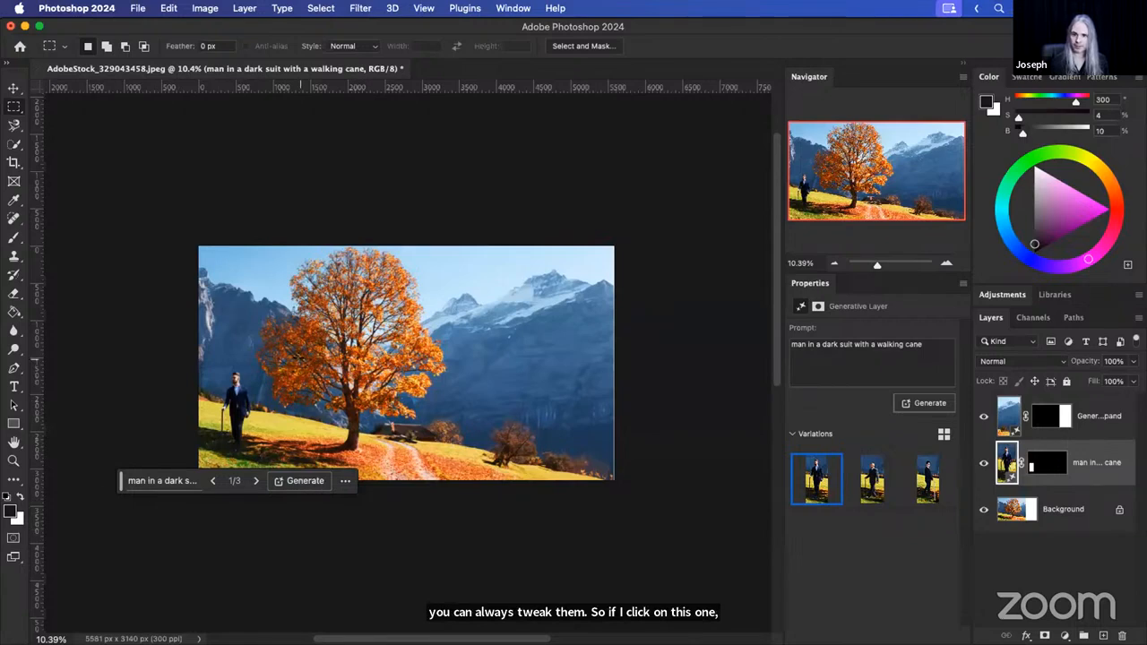
scroll(301, 359, up, 7)
scroll(300, 360, down, 1)
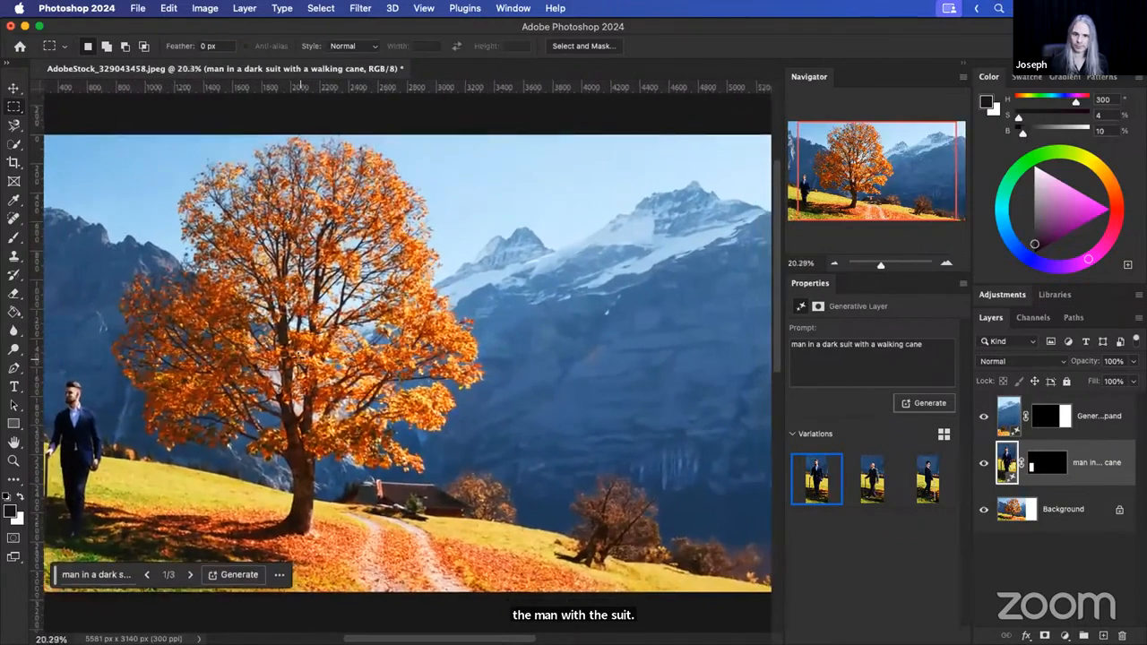
scroll(77, 469, left, 1)
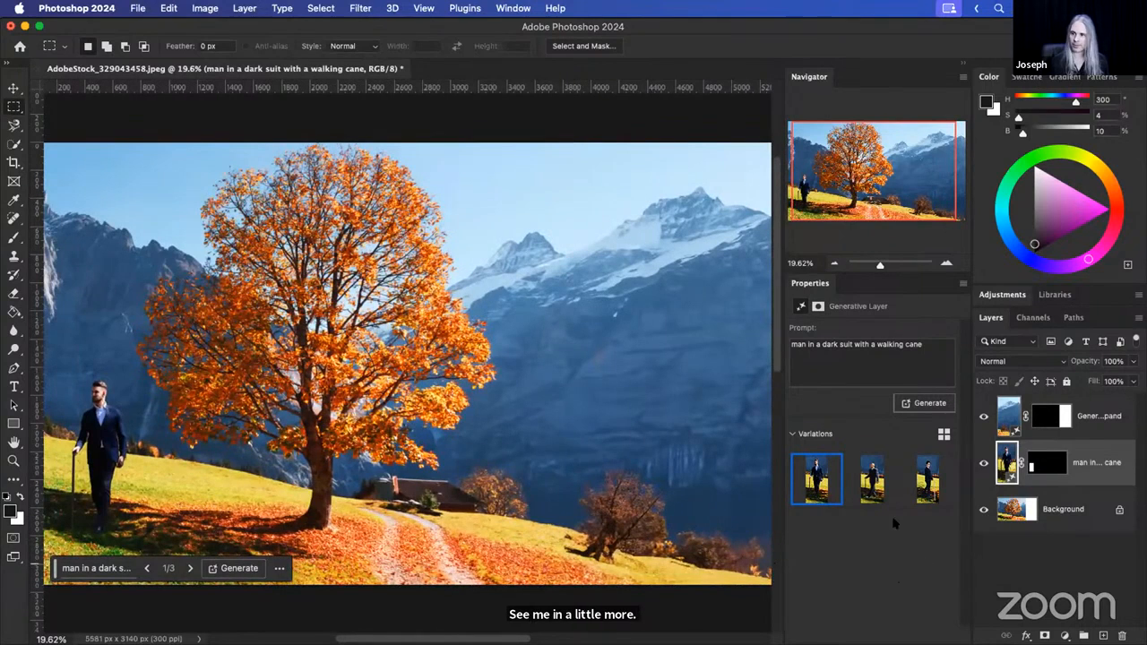
click(871, 479)
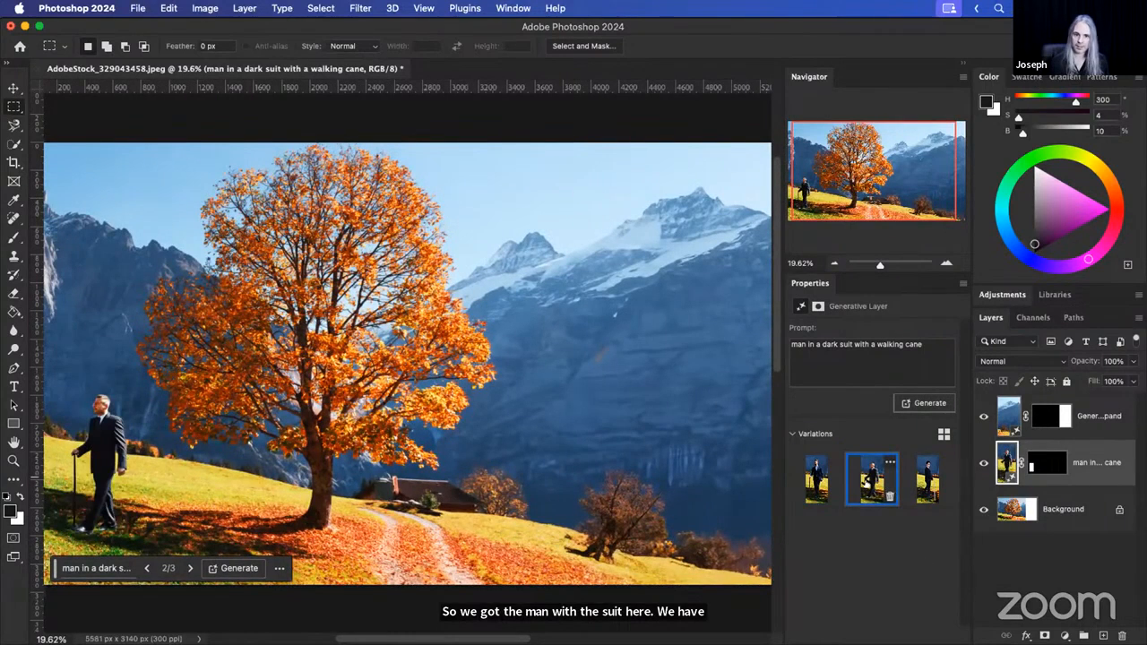
click(916, 484)
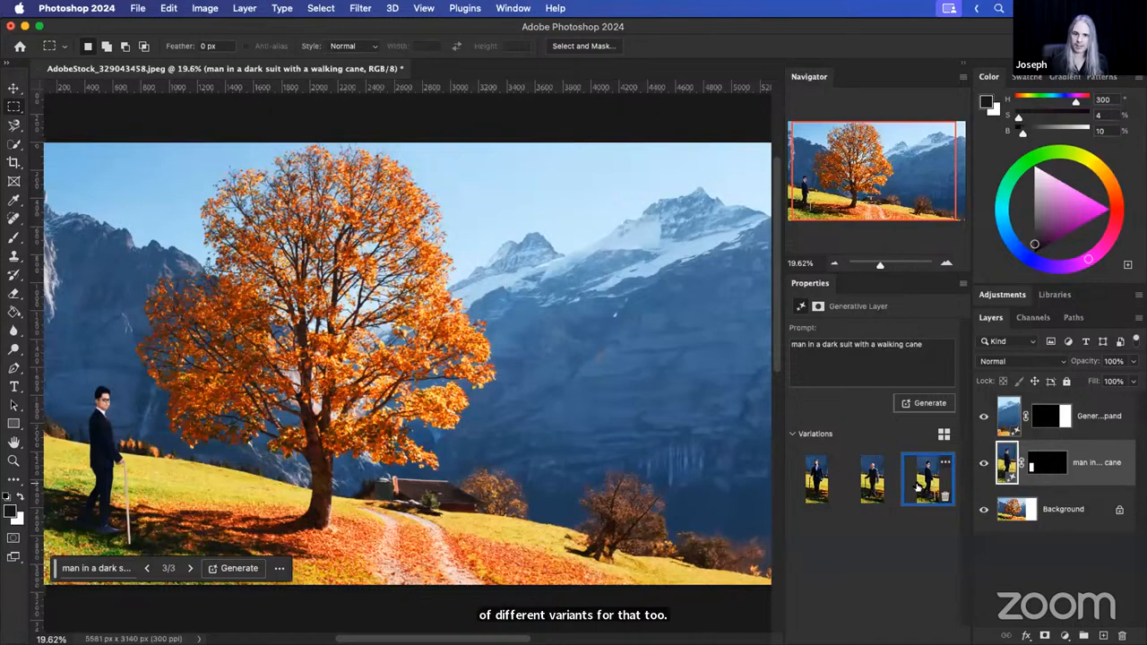
click(817, 481)
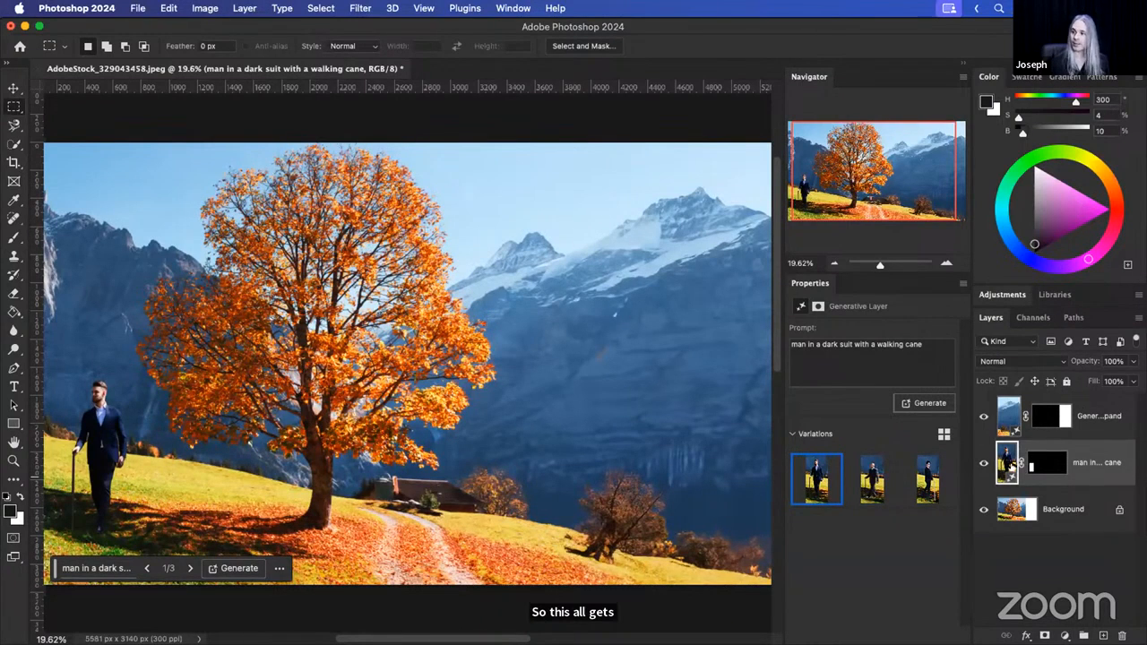
Change the man layer's prompt to "man in a light suit with a walking cane" and generate new variations.
click(928, 343)
click(838, 346)
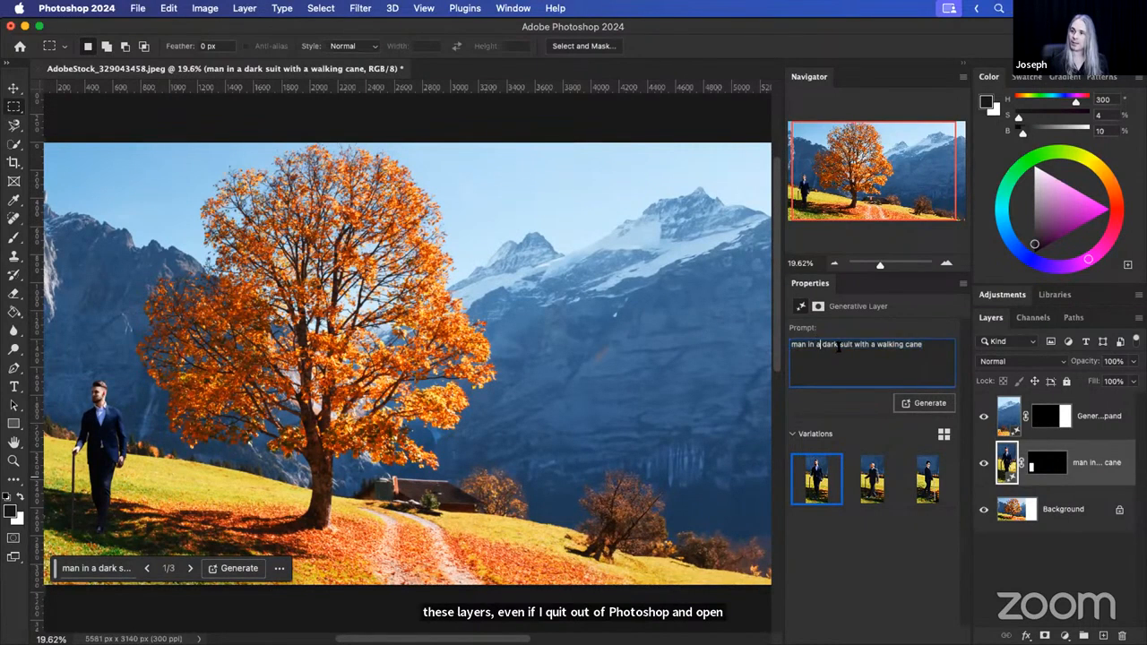
double_click(831, 345)
text(light)
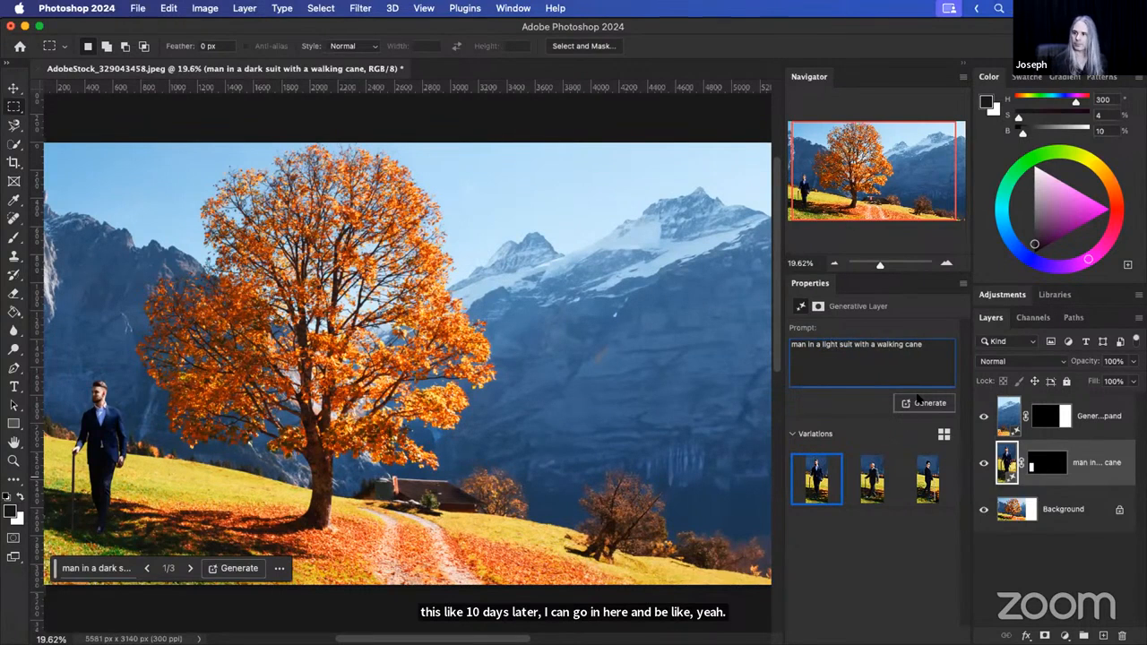
click(917, 402)
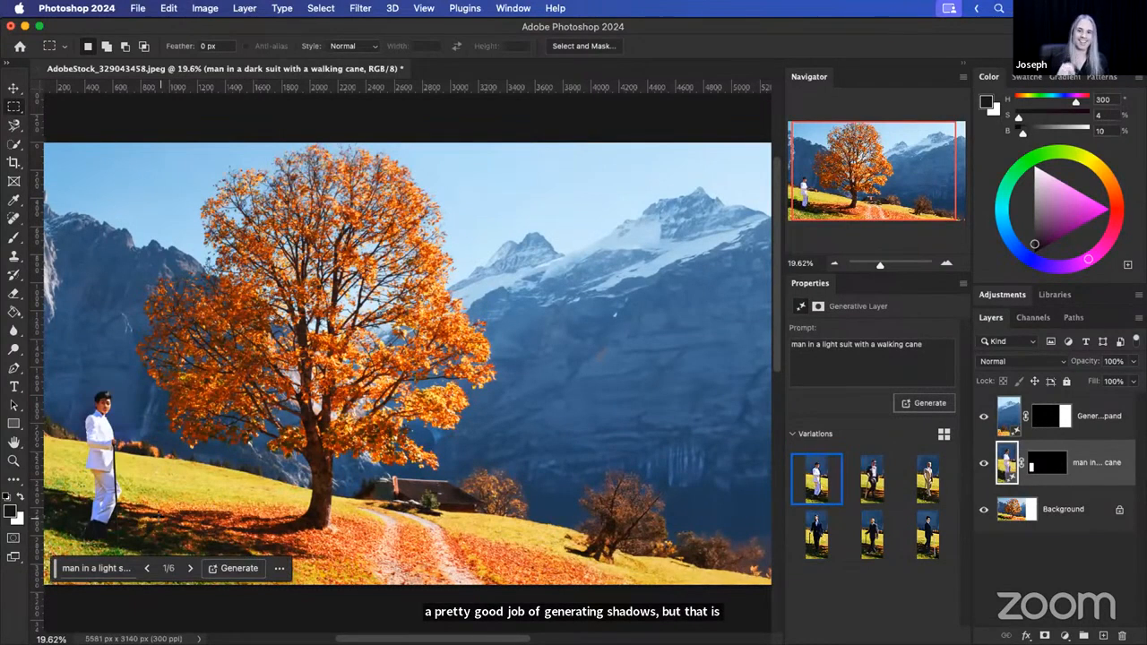
Choose the second variation of the man layer and inspect the figure in the scene.
click(874, 481)
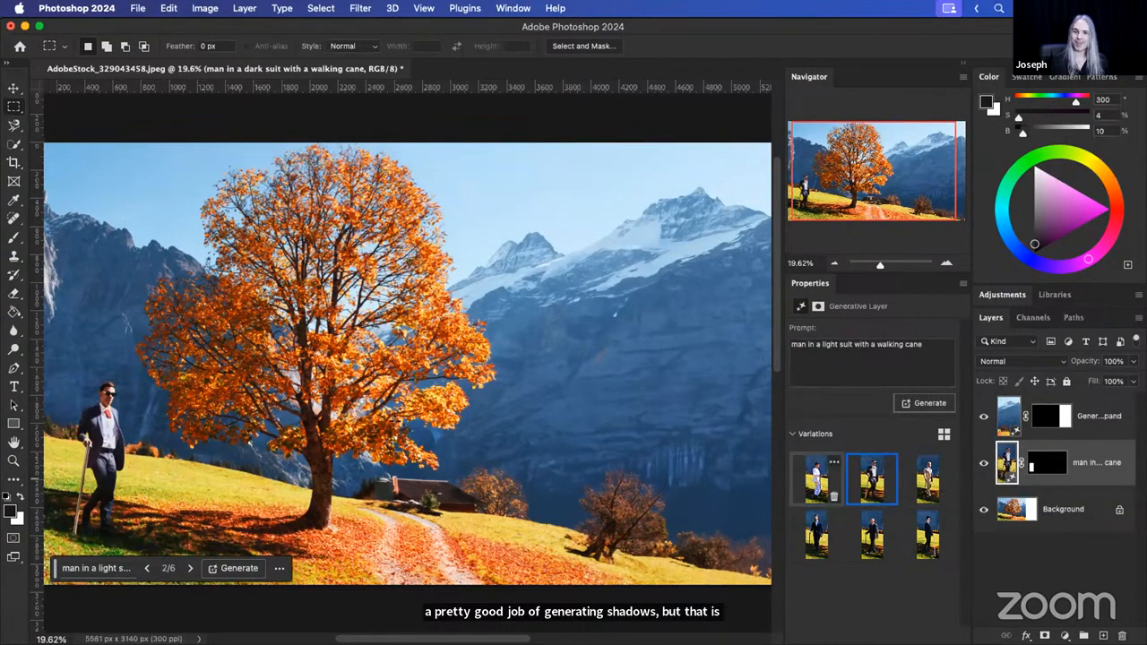
scroll(259, 457, down, 5)
scroll(260, 457, down, 1)
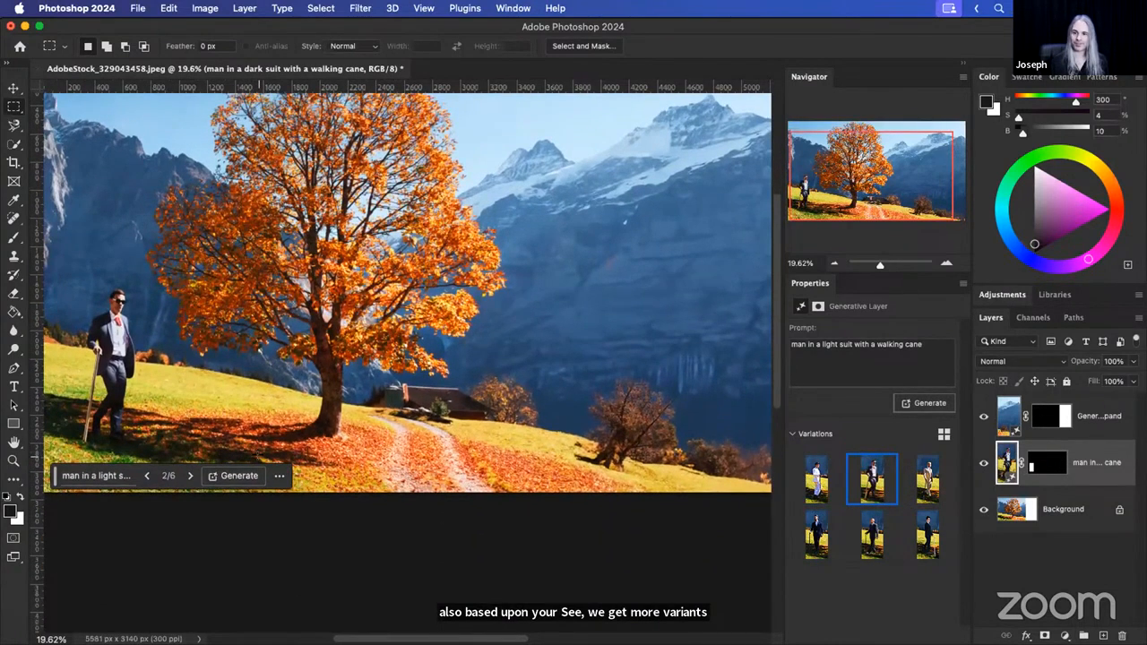
scroll(259, 457, up, 5)
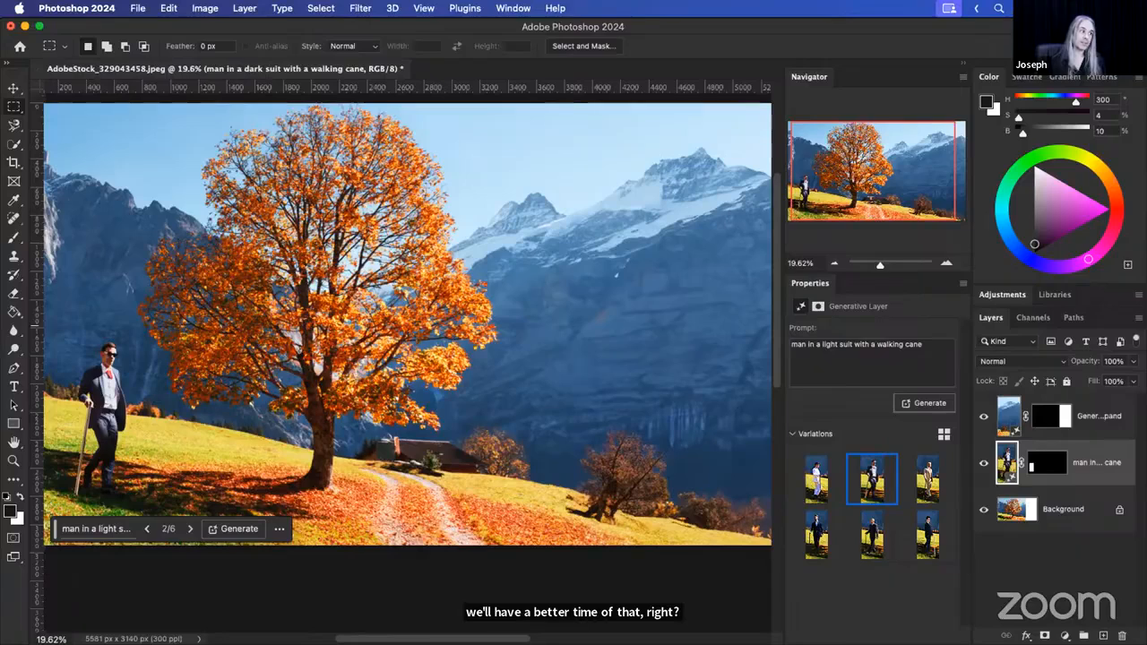
Switch to Illustrator and create a new document from the Postcard preset, 288 x 560 pt.
key(super+Tab)
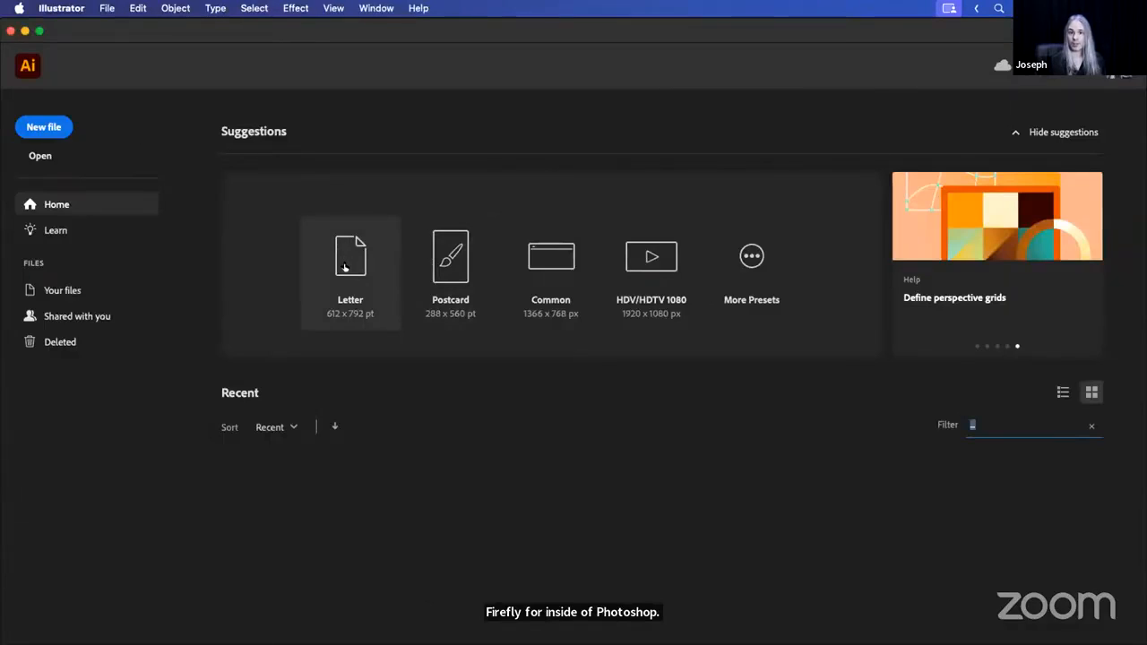
click(42, 130)
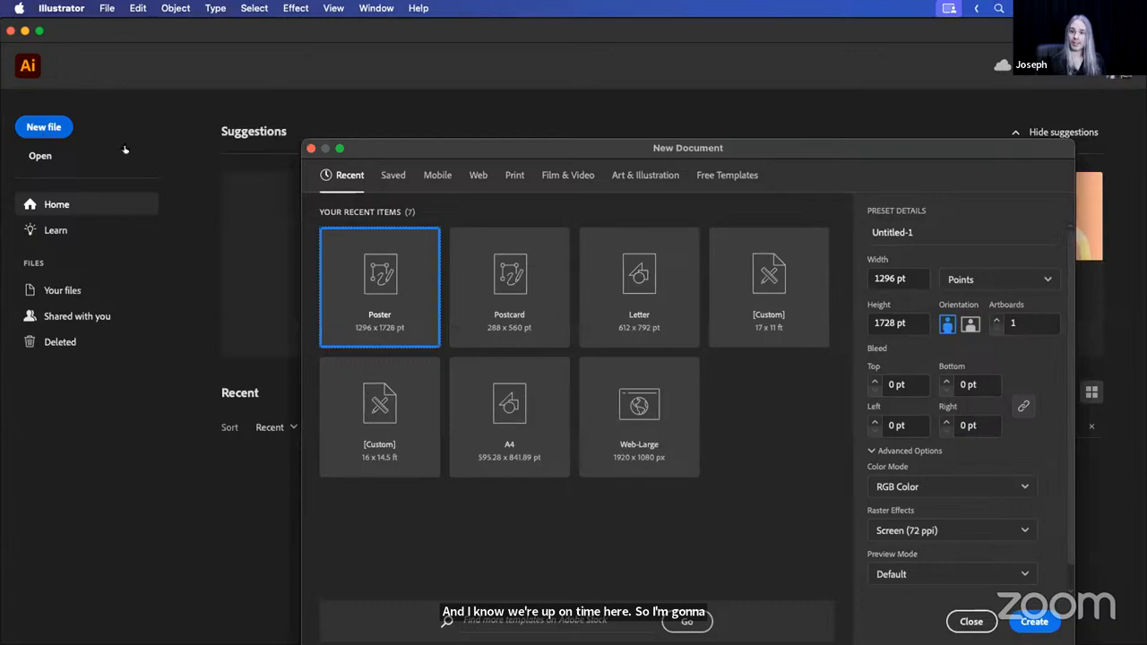
click(495, 288)
click(1033, 625)
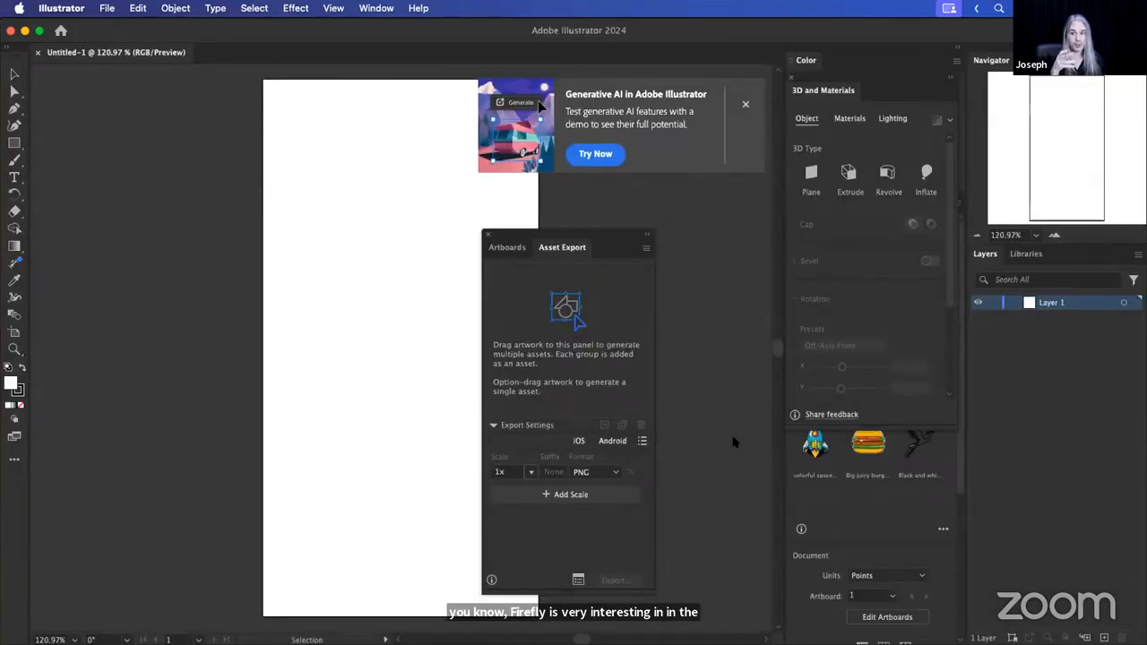
Close the floating Asset Export window and dismiss the generative AI demo notice.
click(488, 234)
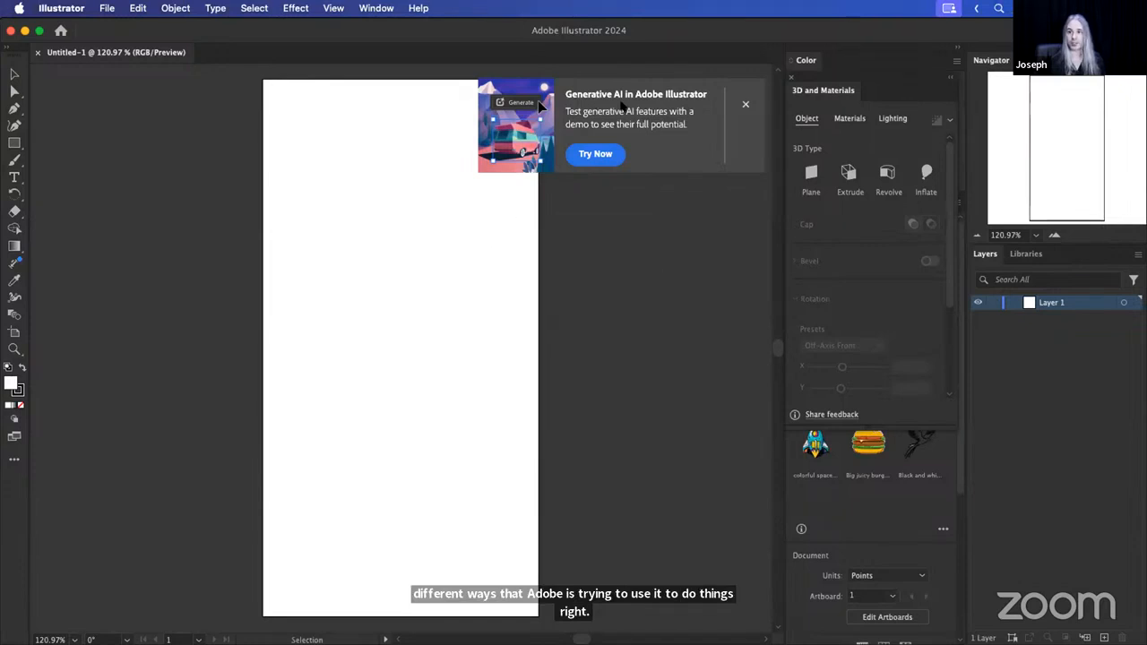
click(744, 107)
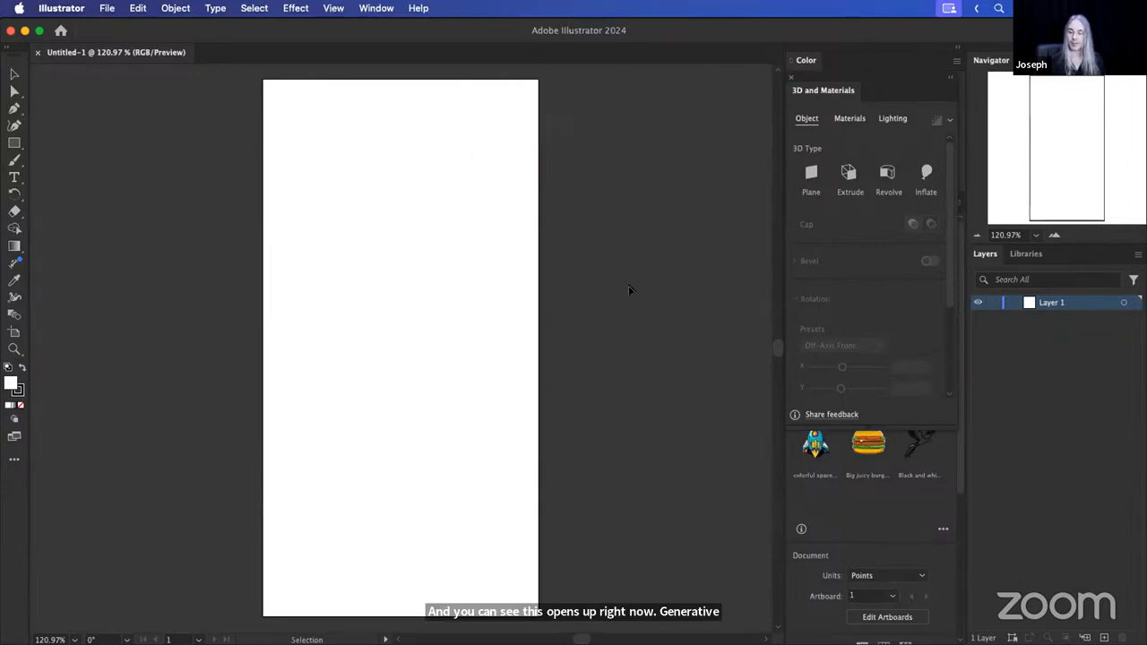
Draw a rectangle about 147 x 144 pt on the artboard and center it at about X 144, Y 210 pt.
scroll(435, 269, up, 5)
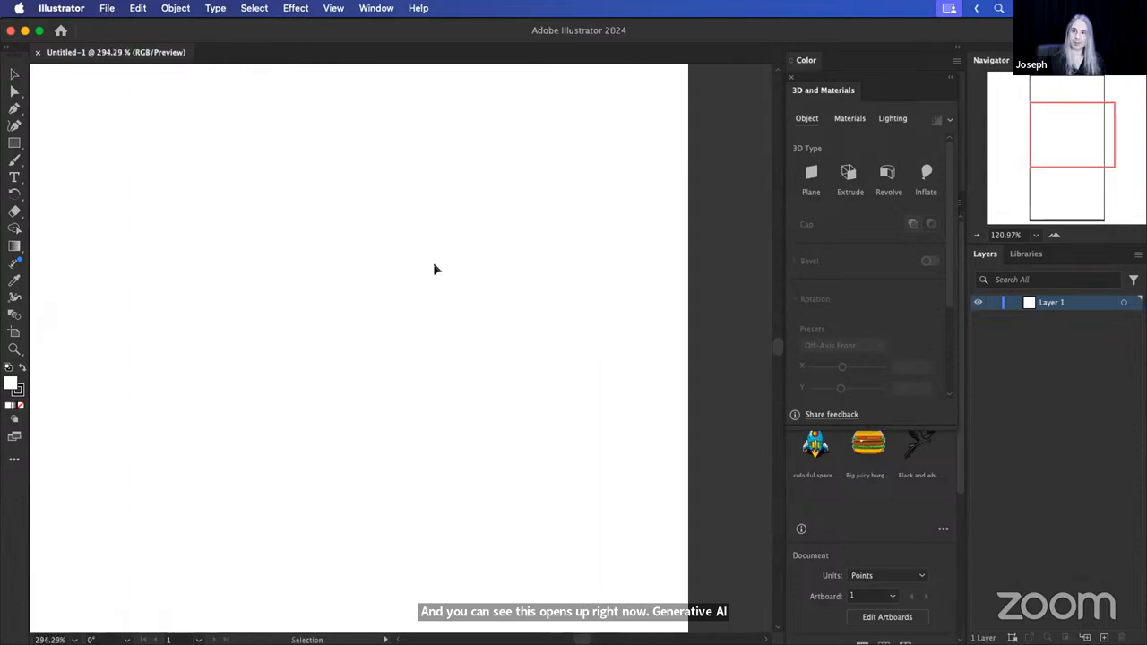
scroll(434, 269, left, 2)
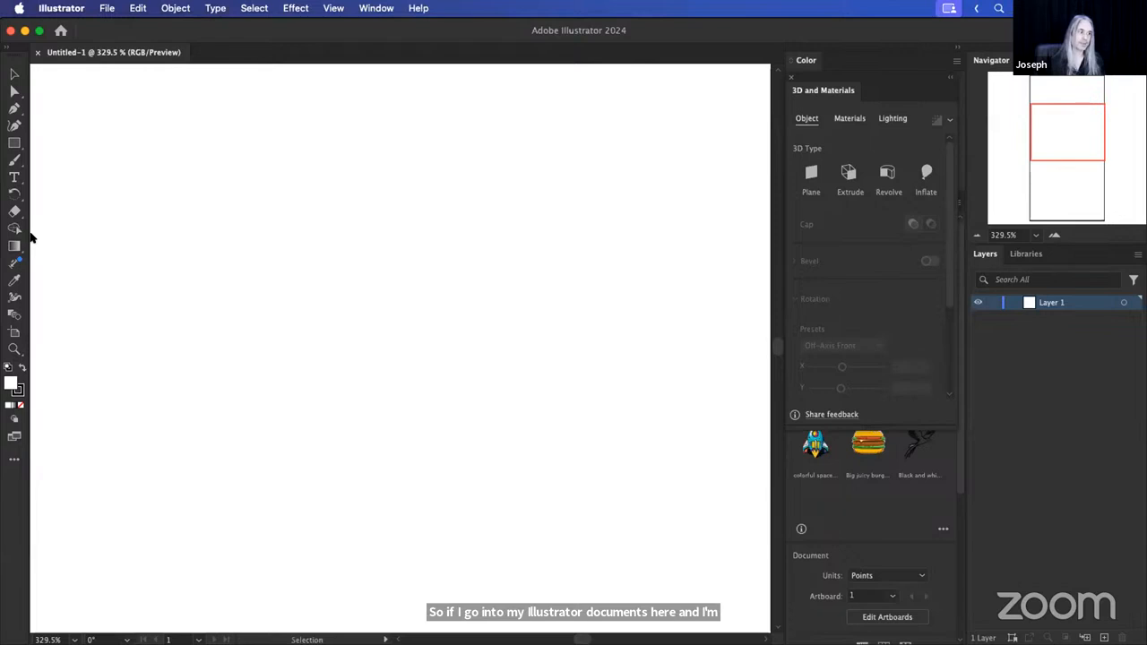
key(m)
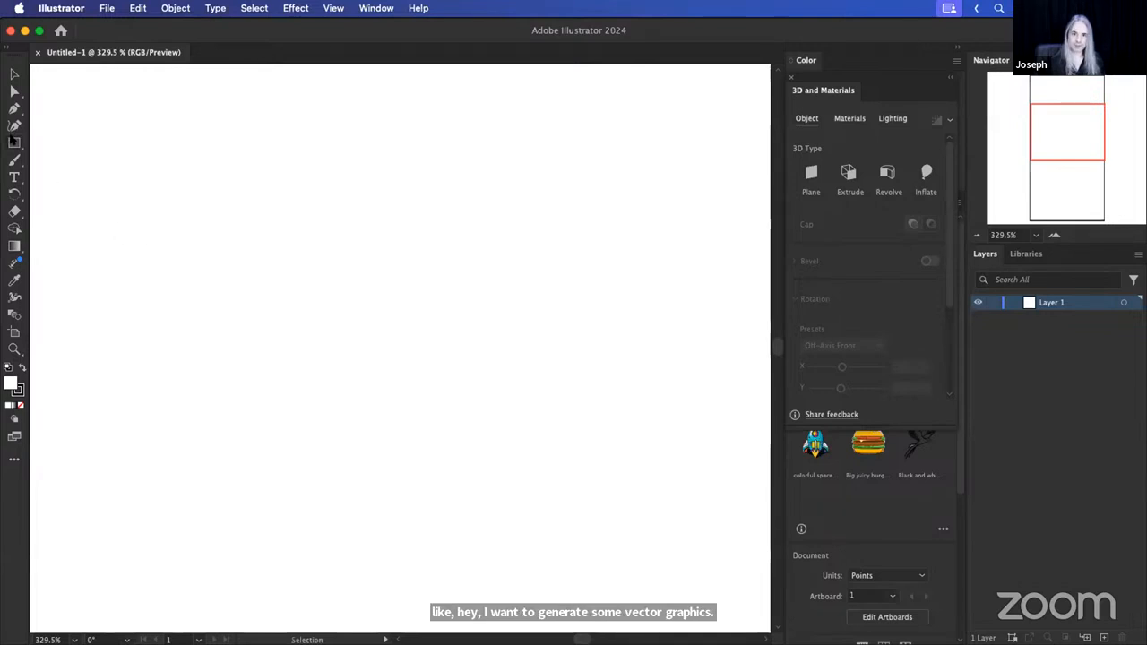
drag(250, 186, 635, 562)
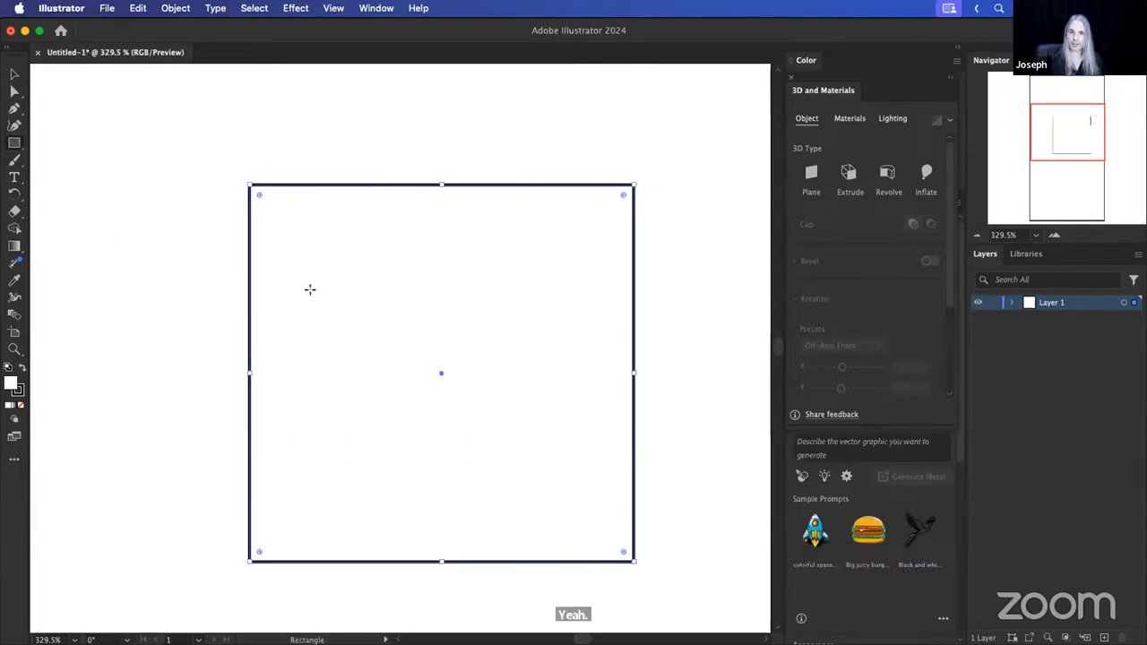
click(15, 74)
drag(446, 318, 399, 265)
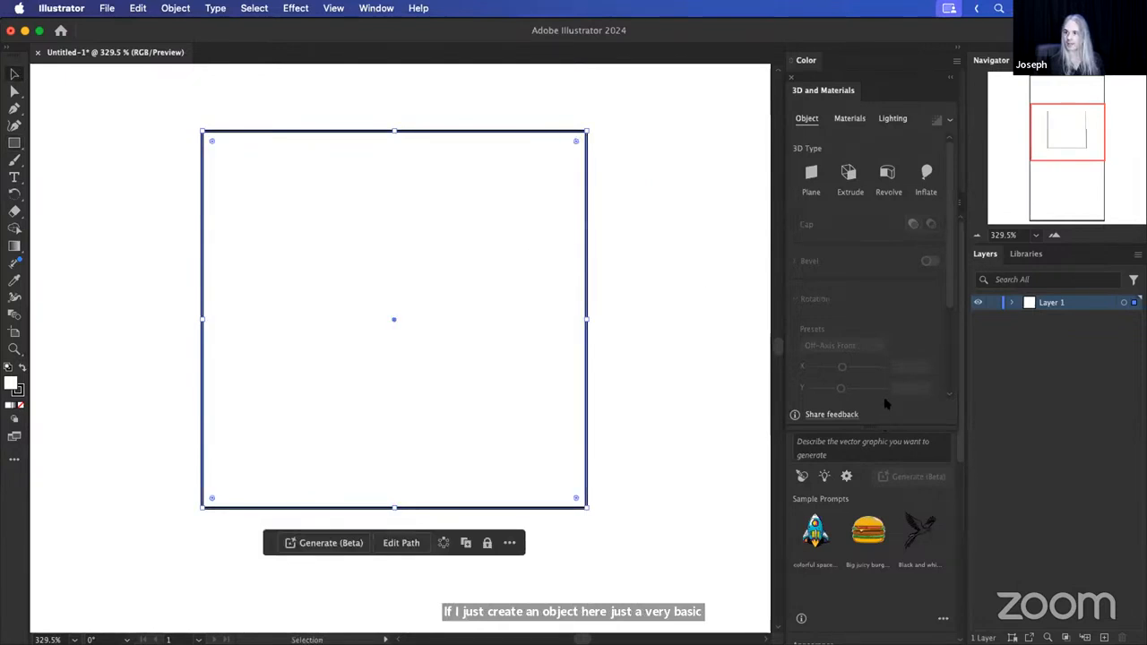
Close the 3D and Materials window to uncover the rectangle's properties, and expand Layer 1.
drag(800, 79, 516, 115)
click(460, 104)
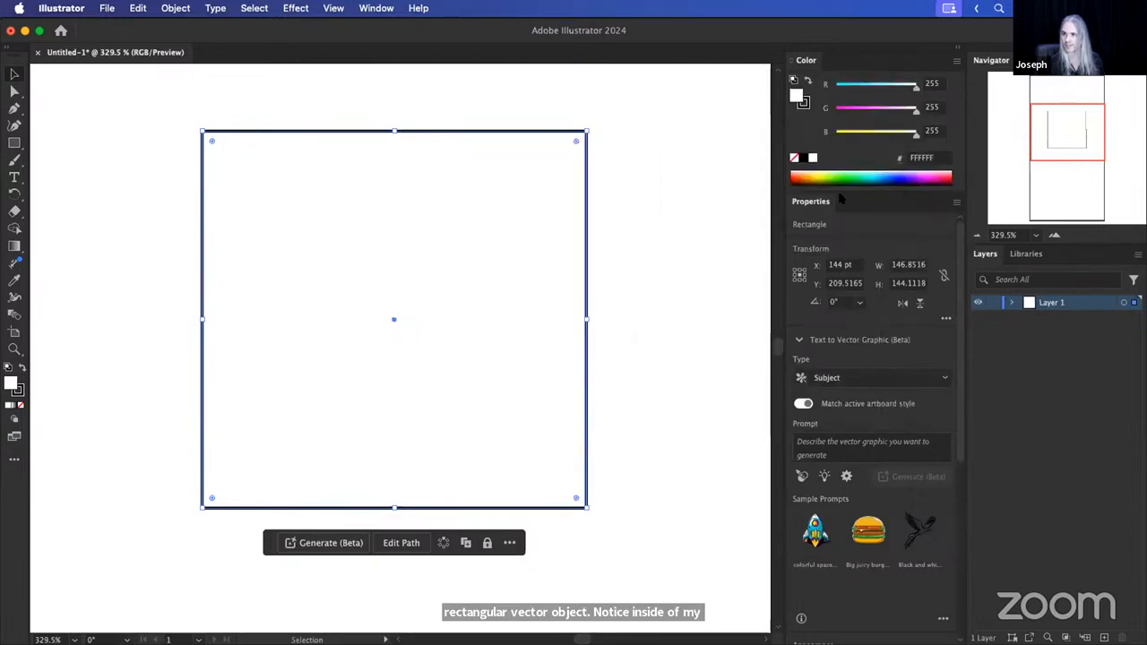
click(1012, 303)
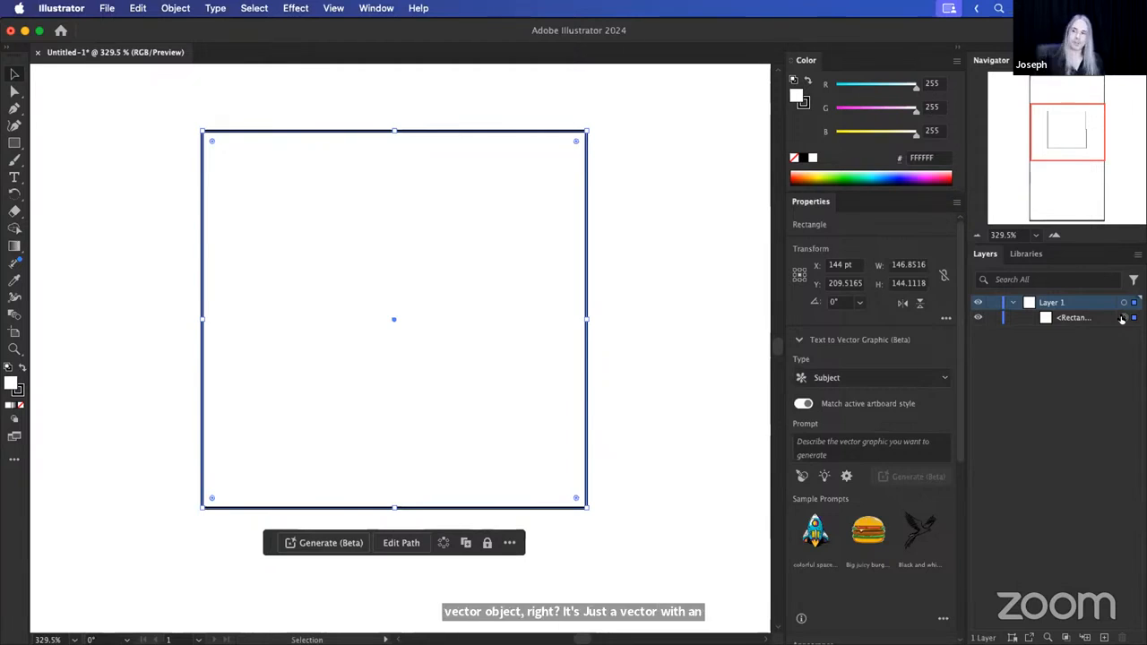
Keep the Text to Vector Graphic type as Subject and enter the prompt "simple baby dragon".
click(829, 446)
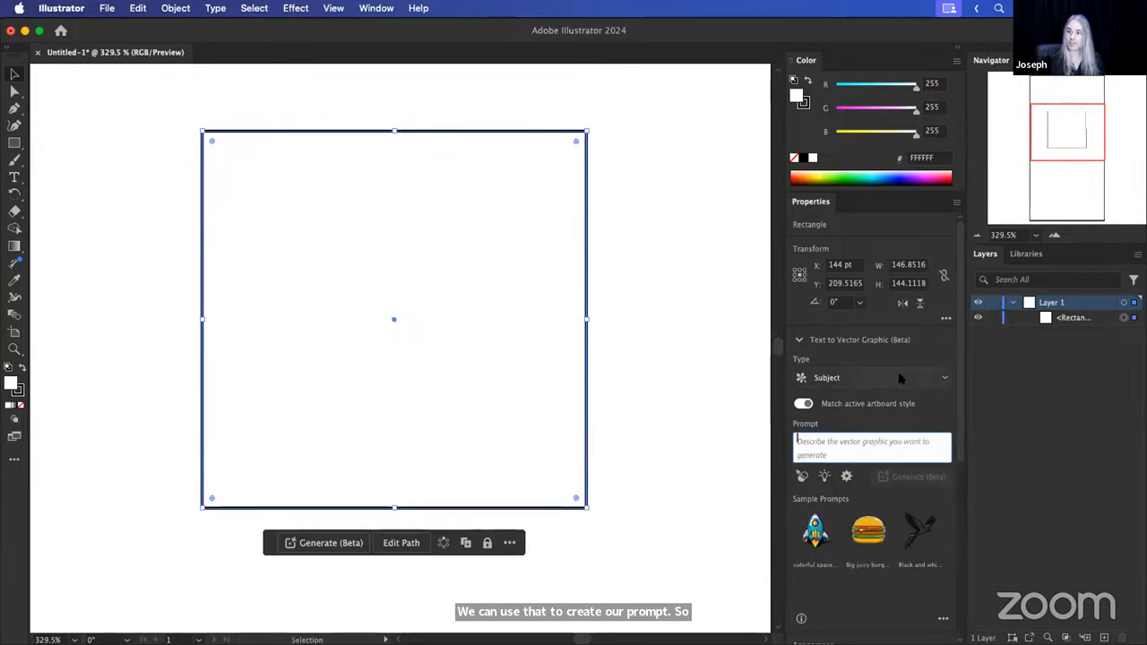
click(946, 381)
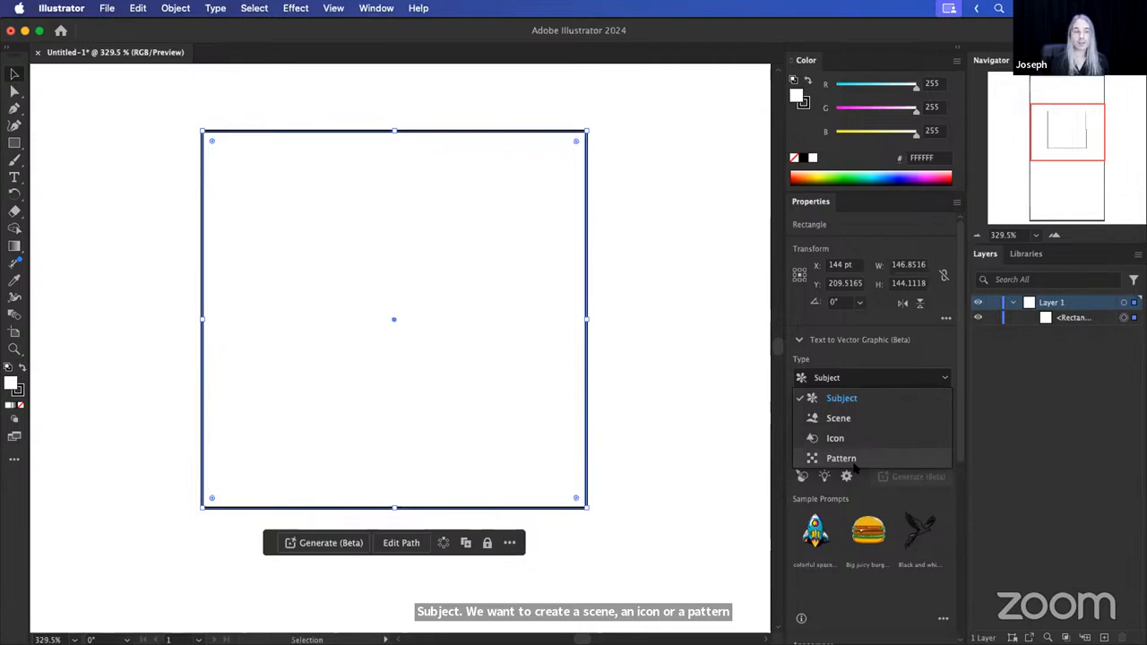
click(843, 399)
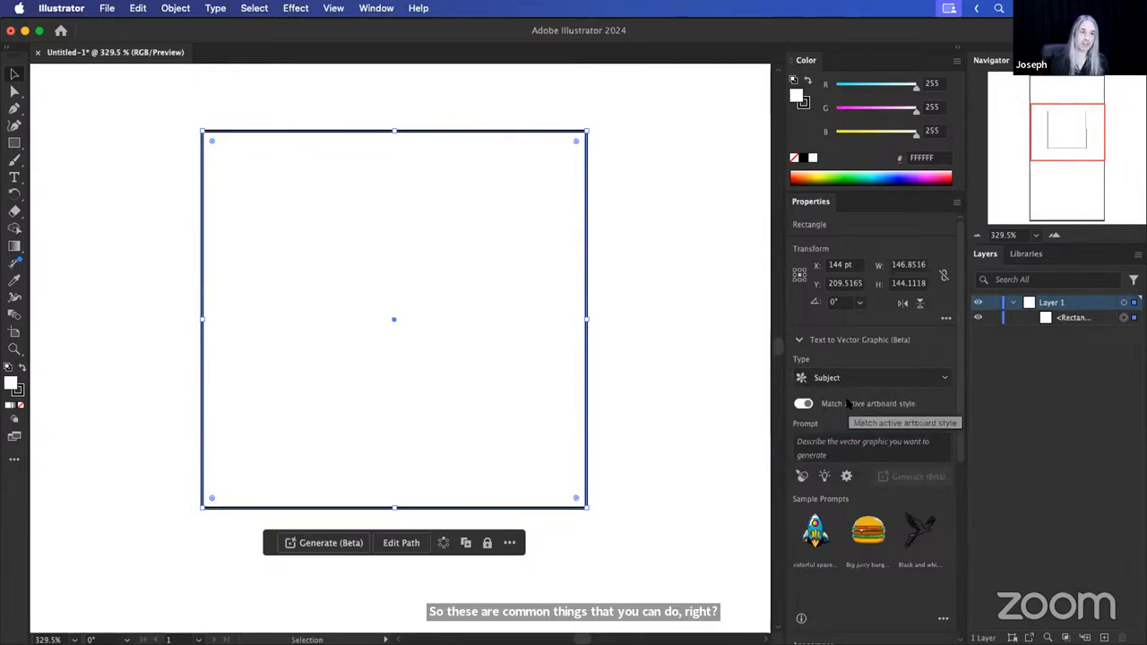
click(824, 446)
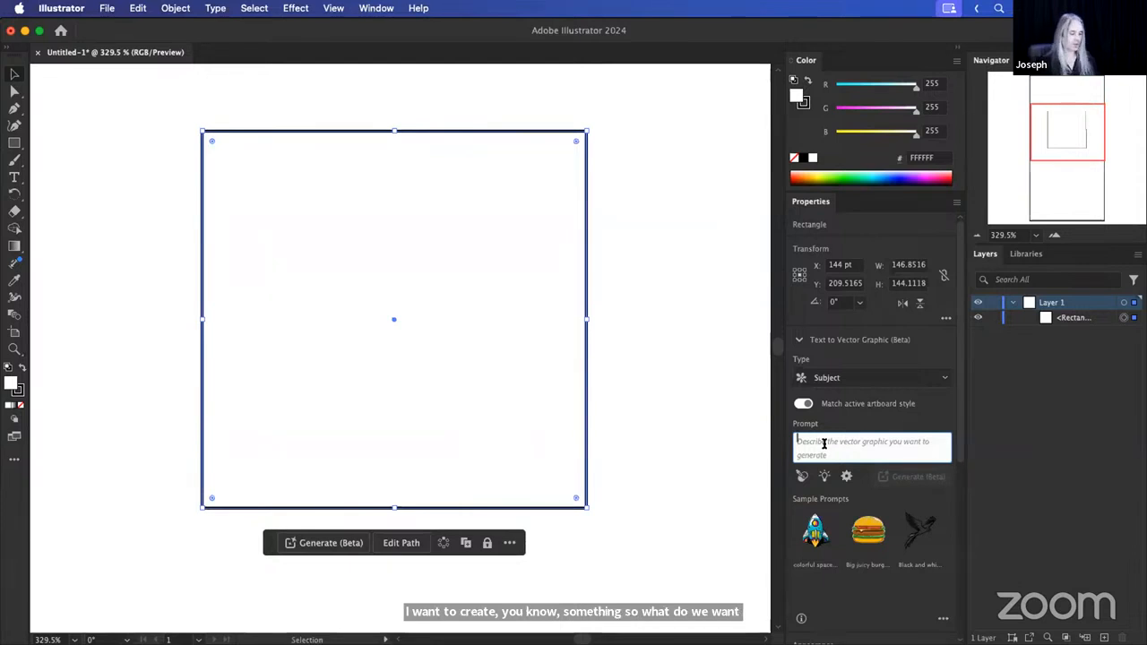
text(simple baby dragon)
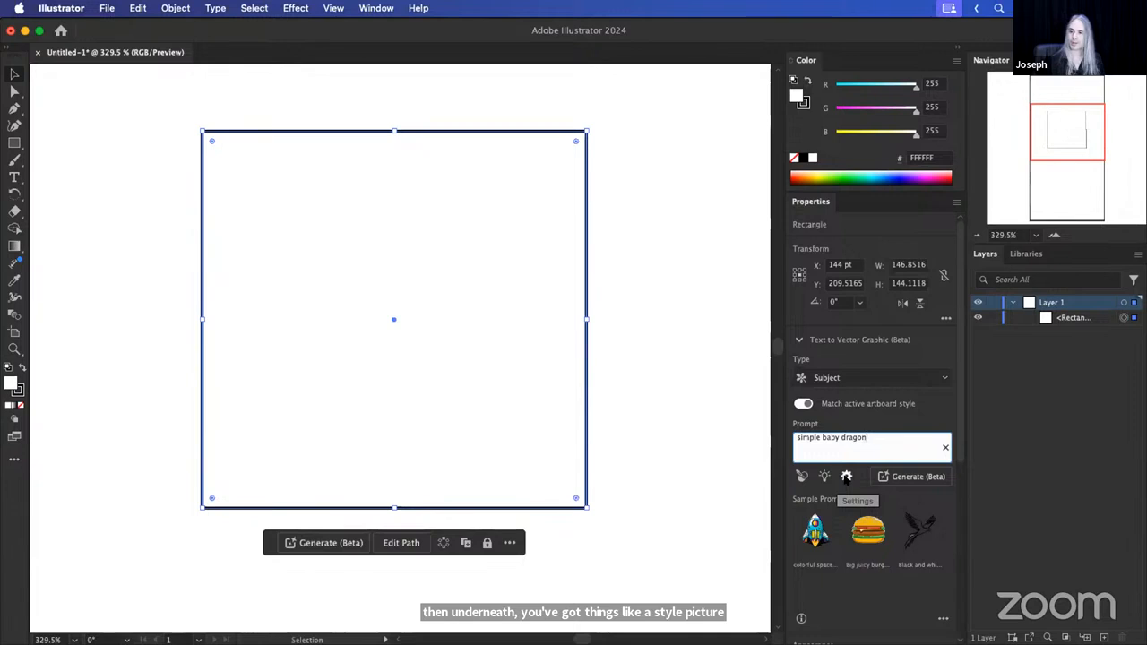
Set the graphic's detail level to 2 and generate the baby dragon inside the rectangle.
click(847, 477)
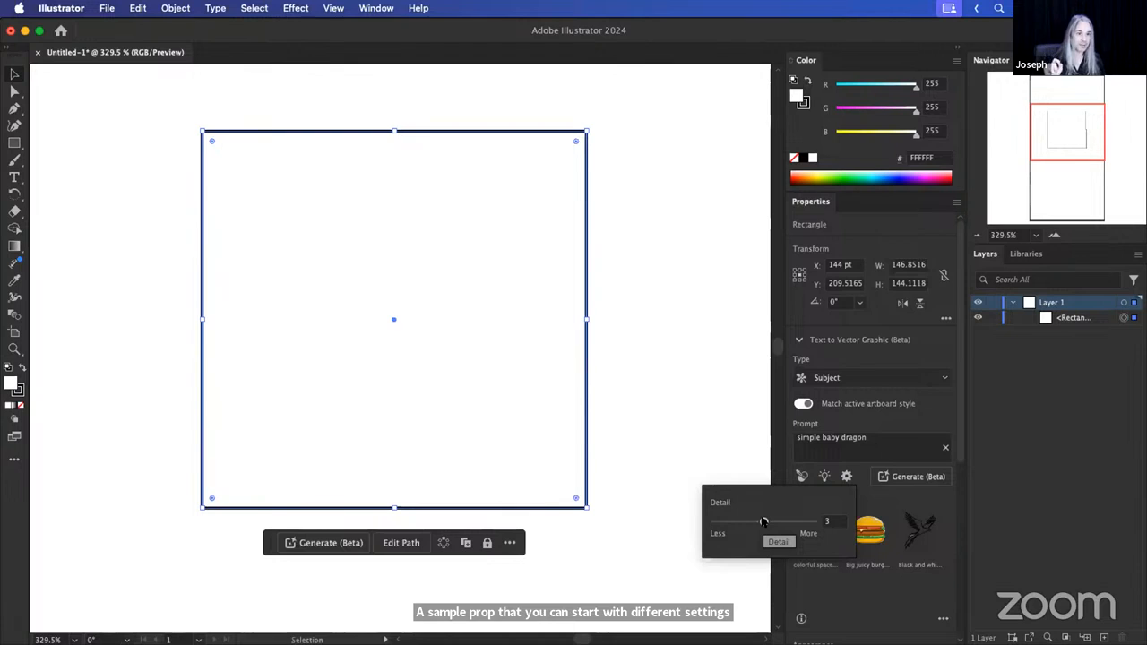
drag(764, 521, 739, 522)
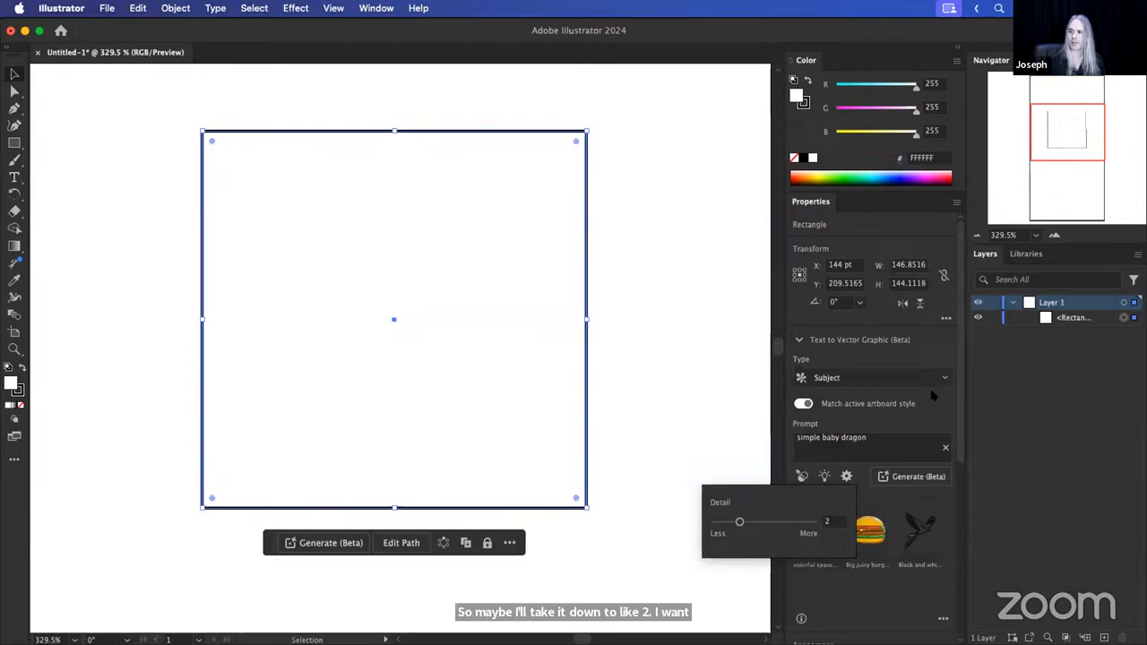
click(908, 428)
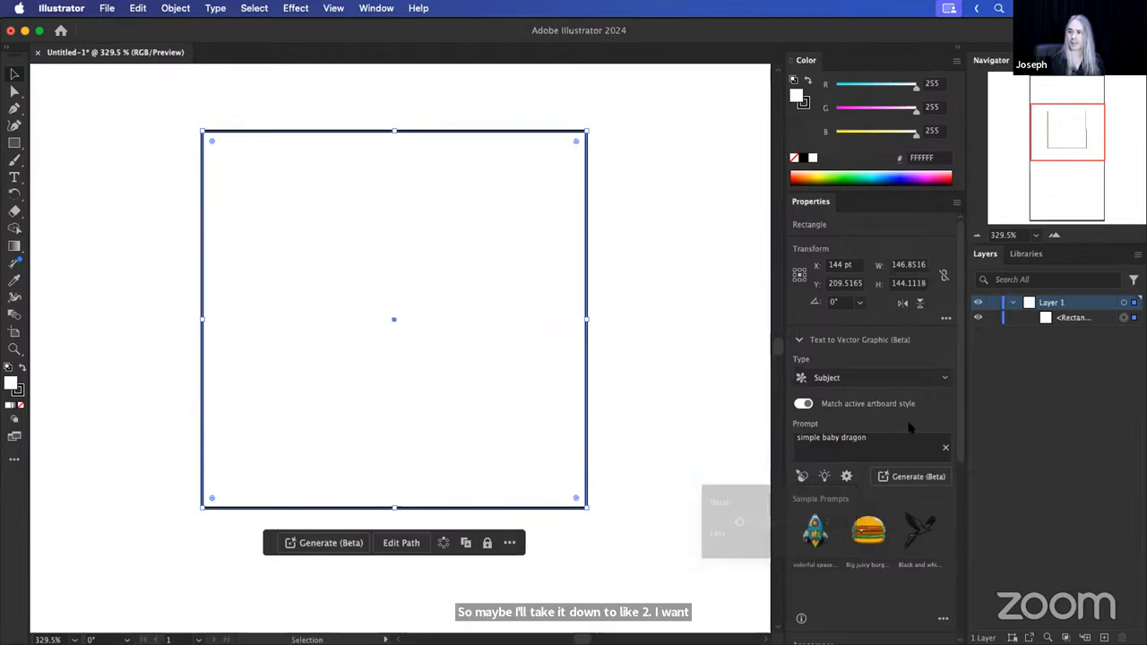
click(918, 478)
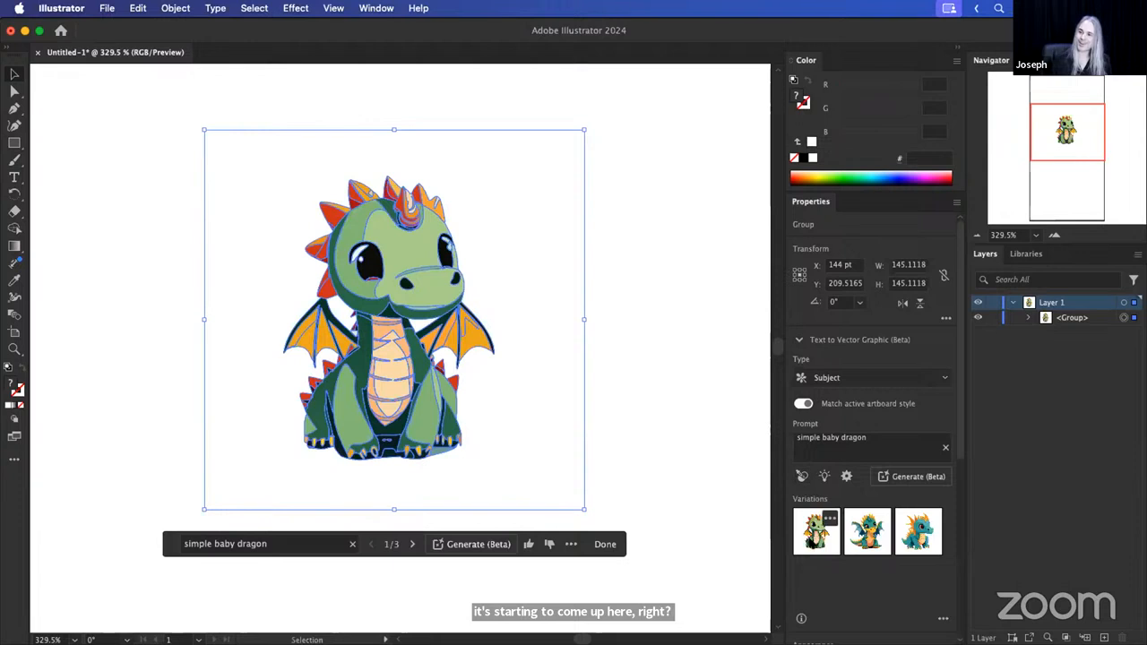
Compare the second and third dragon variations on the artboard and return to the first one.
click(868, 538)
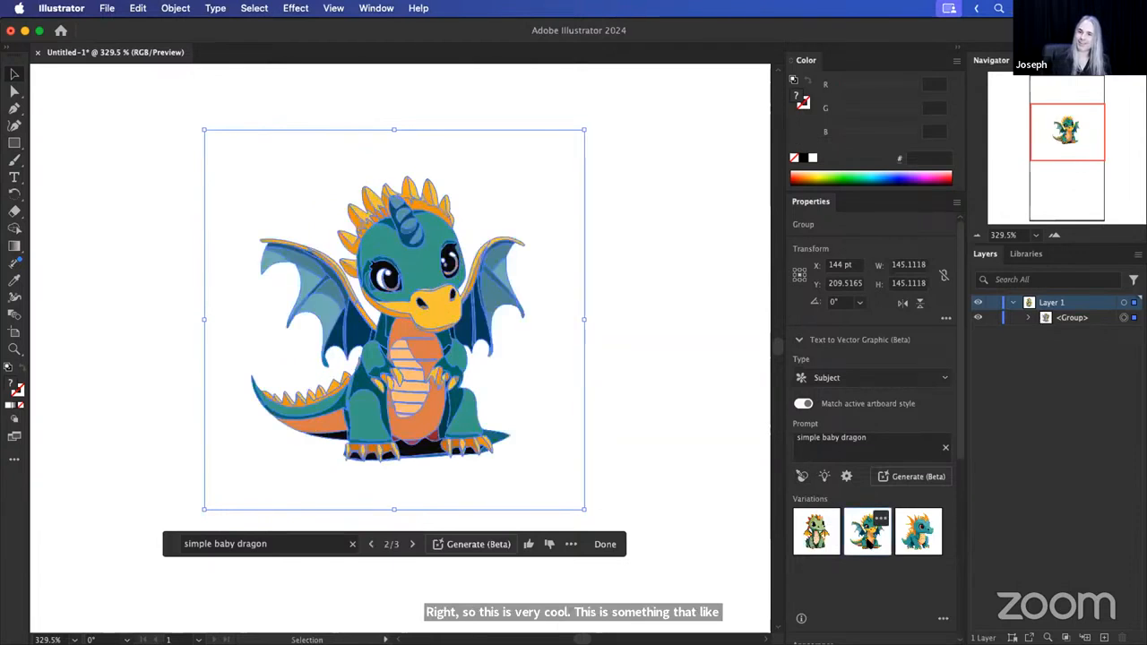
click(920, 542)
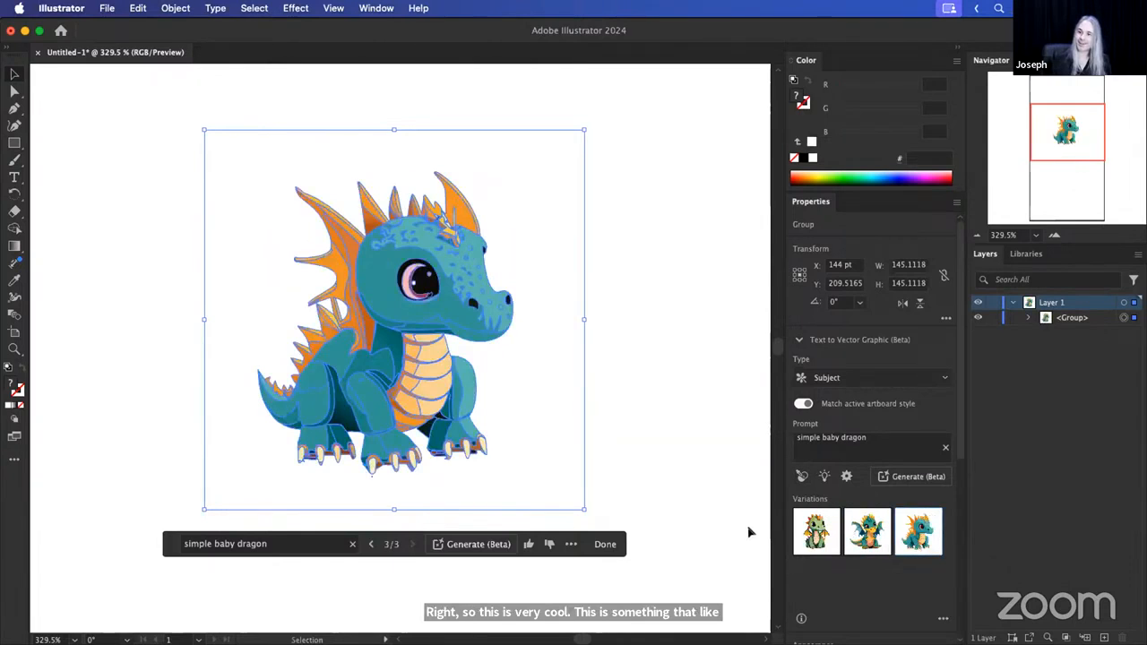
click(807, 536)
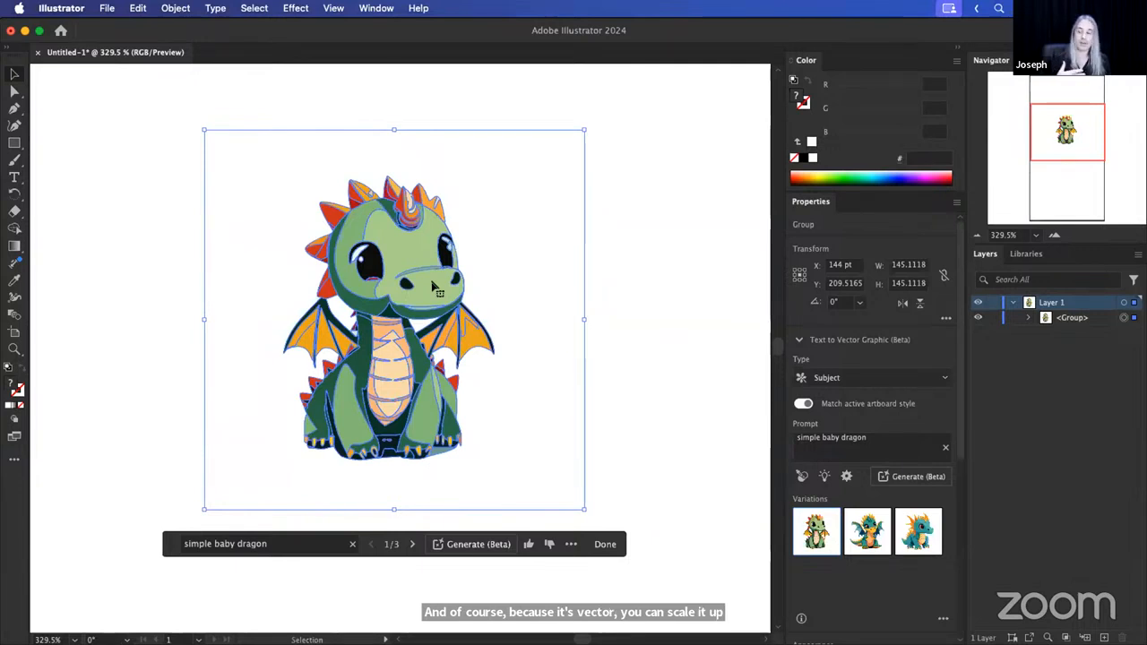
Expand the dragon's nested groups in the layer structure and pick out the small red path beside its neck.
click(1029, 318)
click(1046, 332)
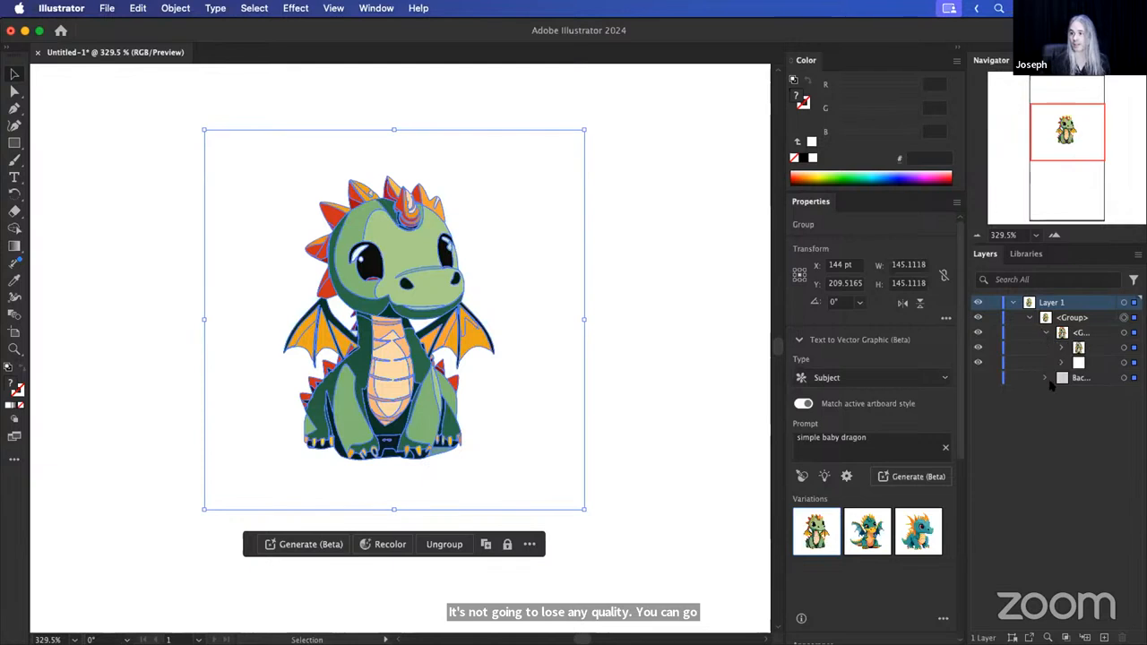
click(1046, 378)
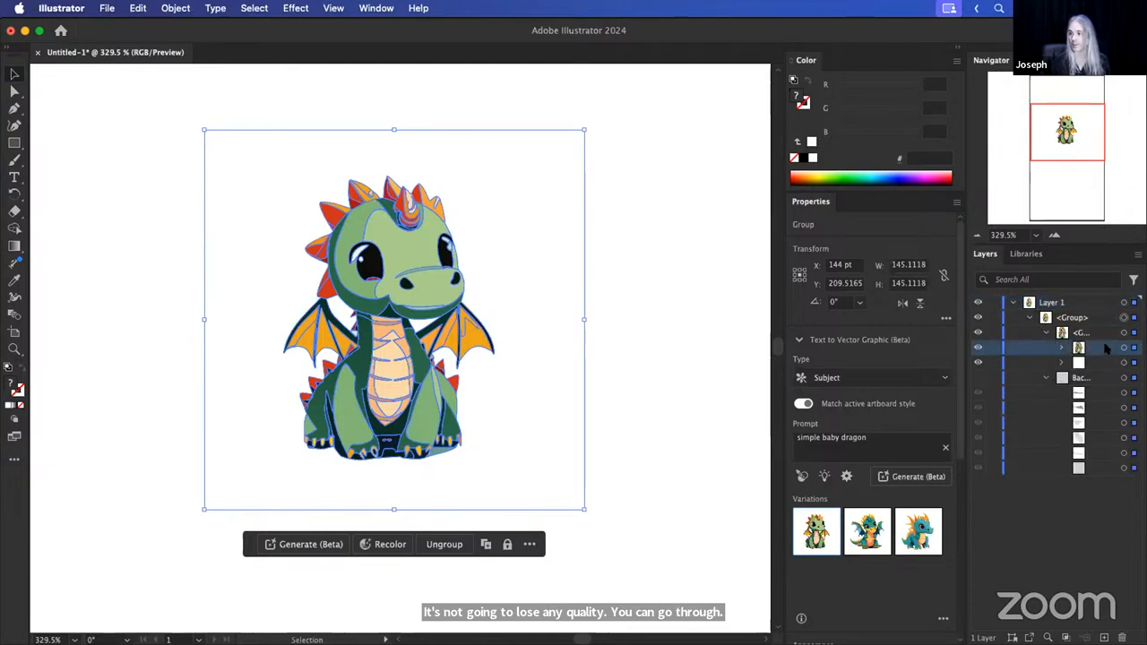
click(1062, 348)
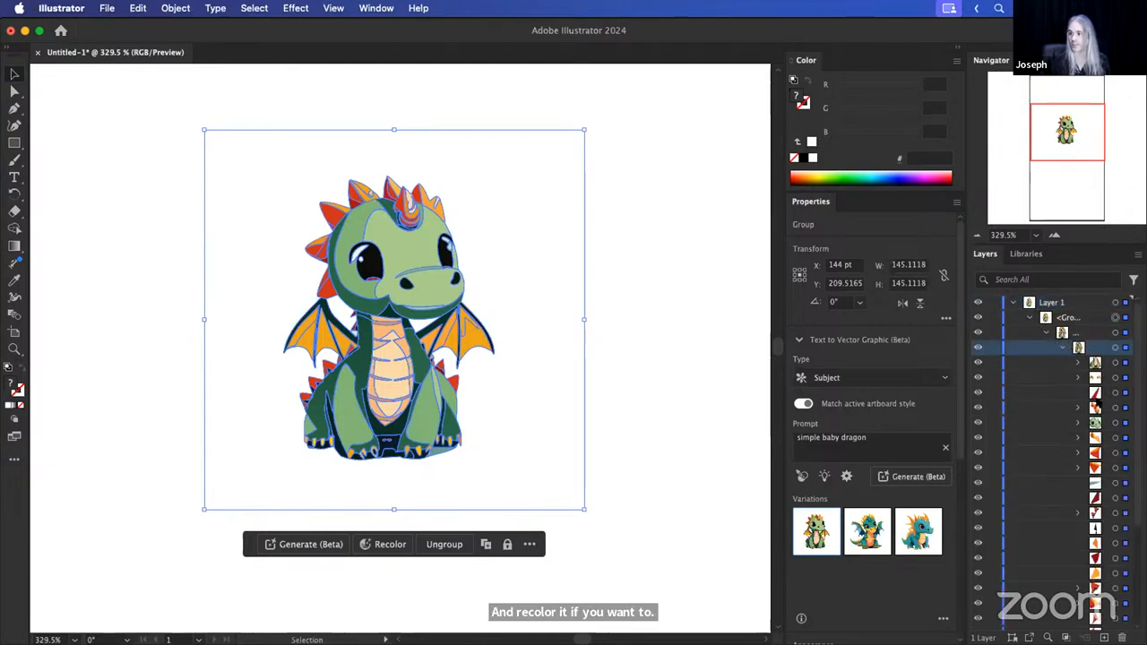
click(1115, 392)
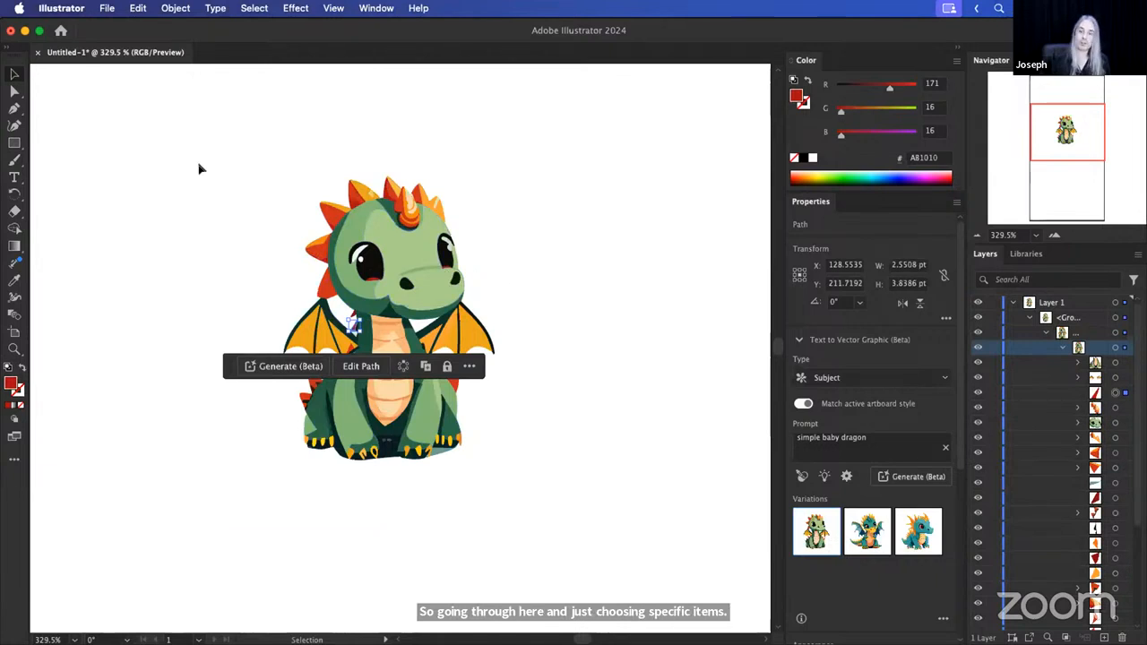
Select the whole dragon group and open Generative Recolor for it, dismissing the feature tip.
click(161, 134)
drag(208, 134, 588, 619)
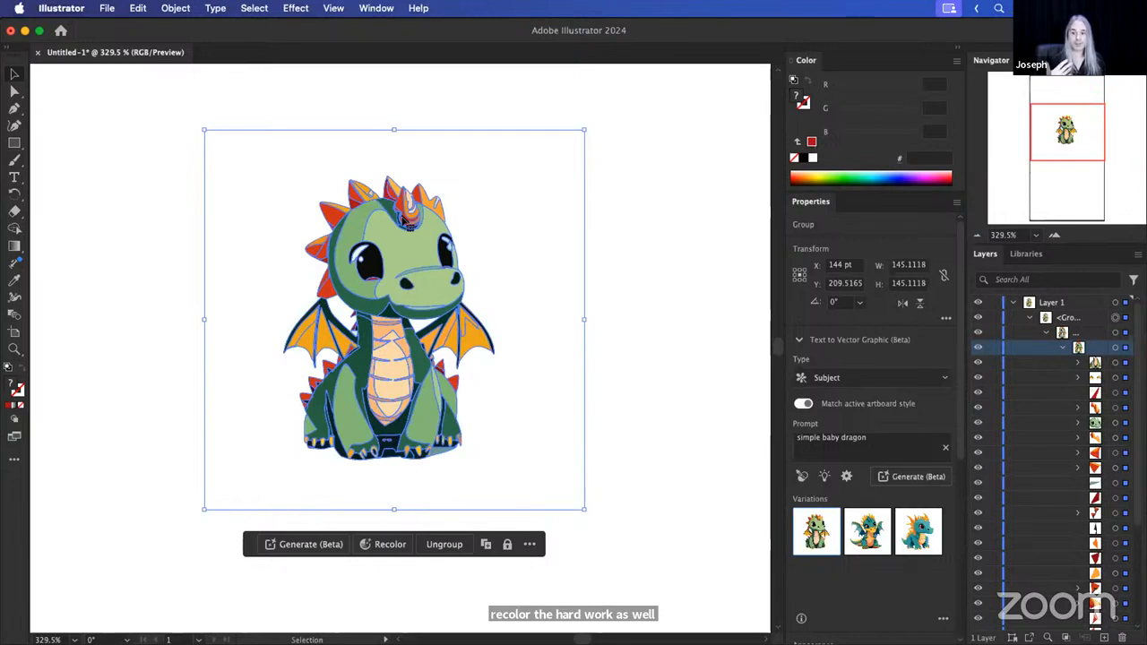
click(387, 547)
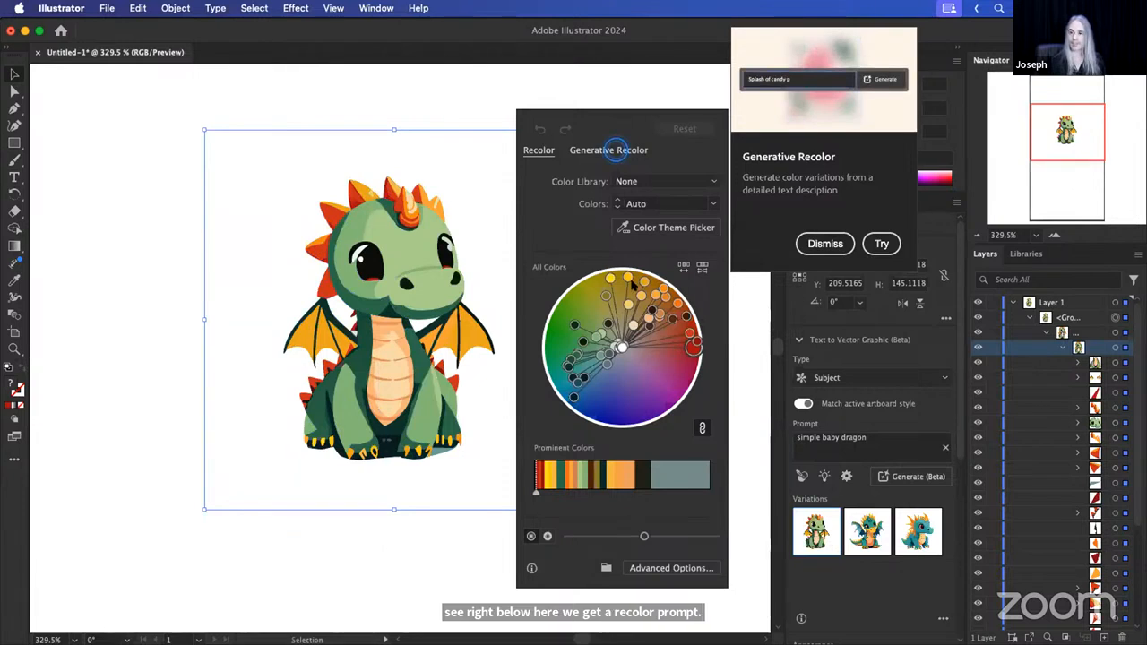
click(824, 244)
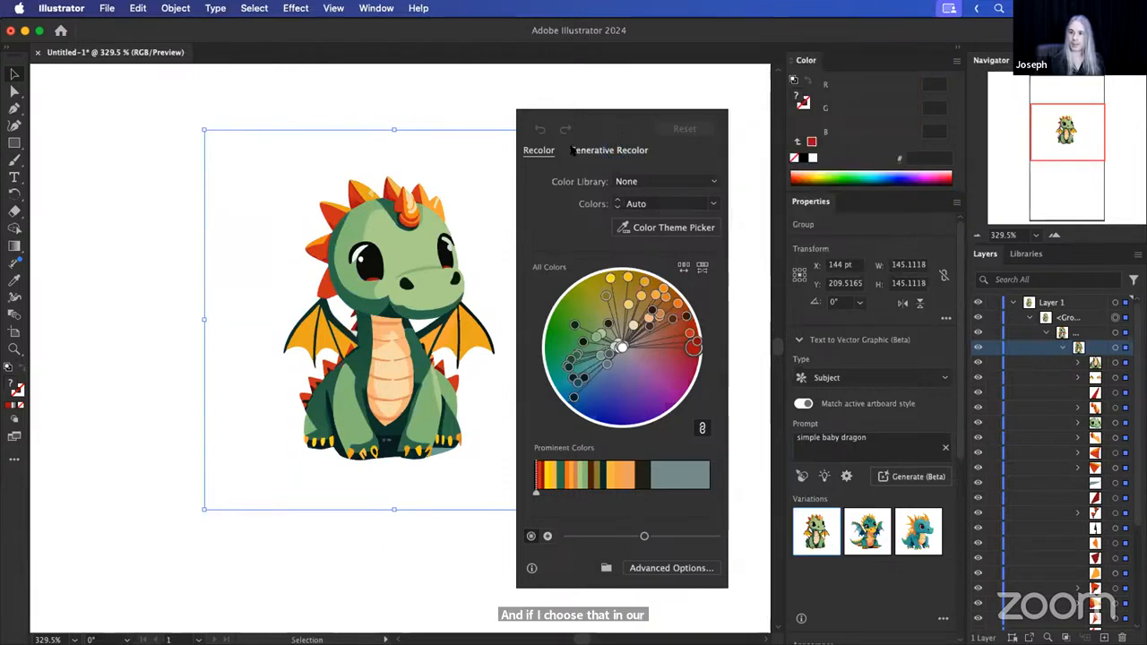
click(628, 152)
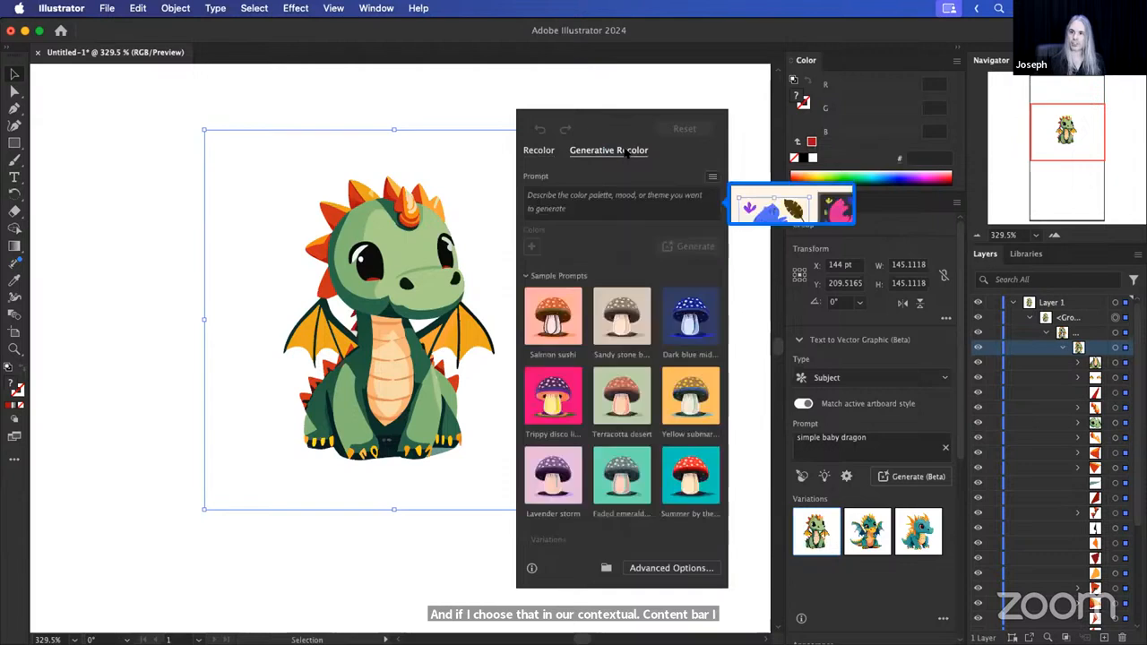
Generate recolor variations of the dragon from the "Dark blue midnight" sample prompt, agreeing to the generative AI user guidelines.
click(558, 195)
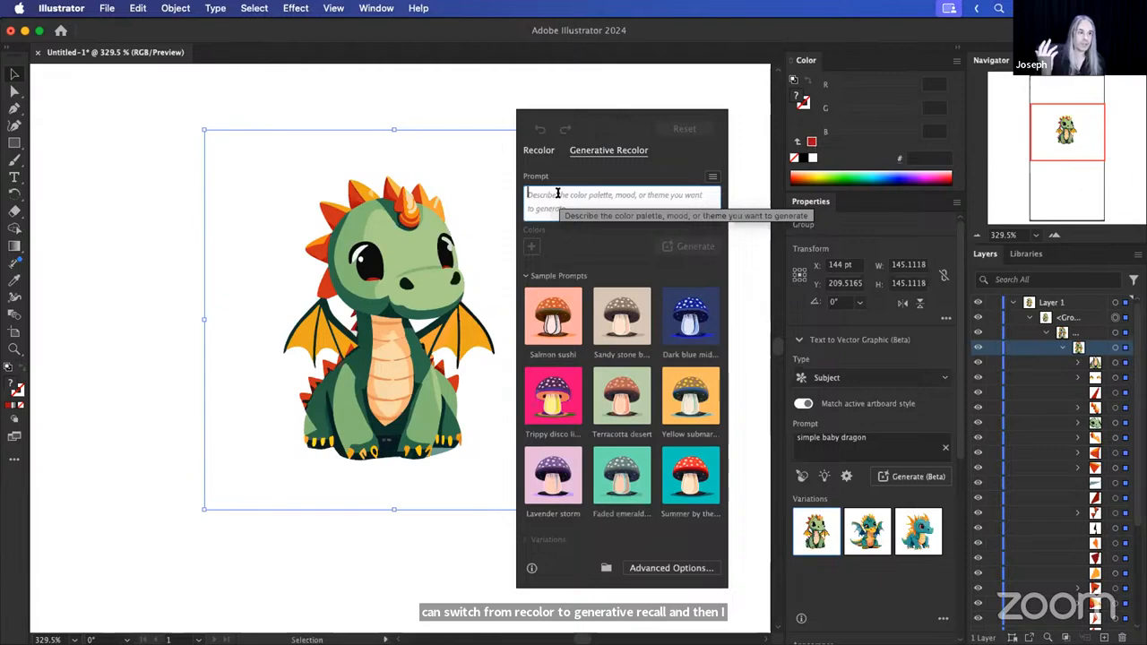
scroll(584, 355, down, 3)
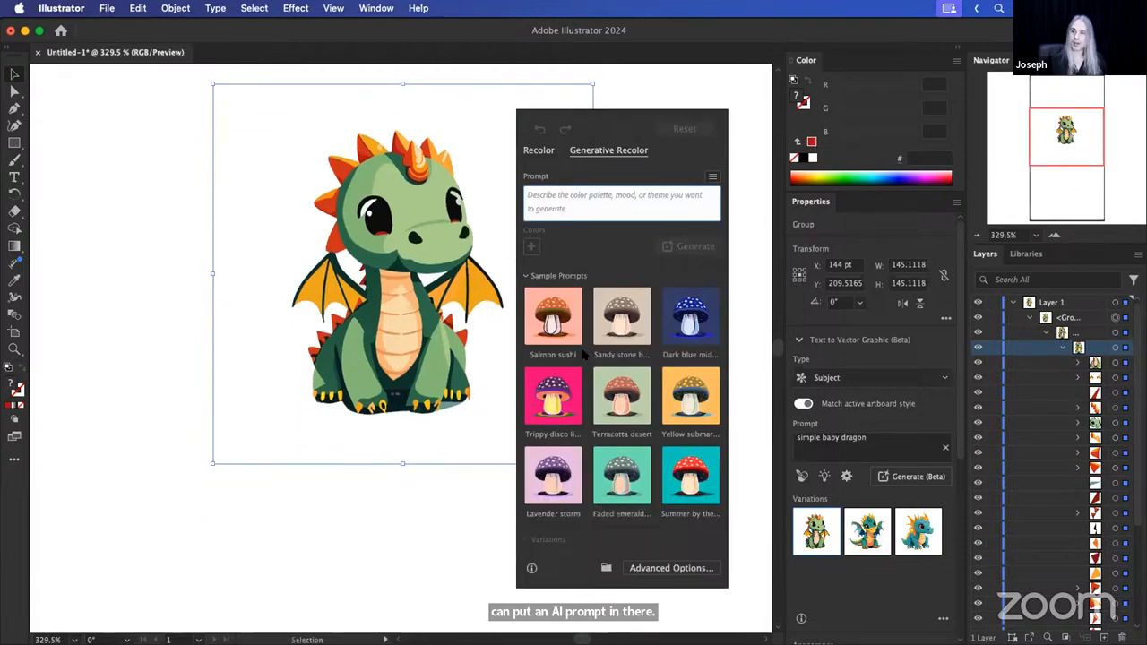
scroll(583, 355, up, 1)
scroll(583, 355, up, 3)
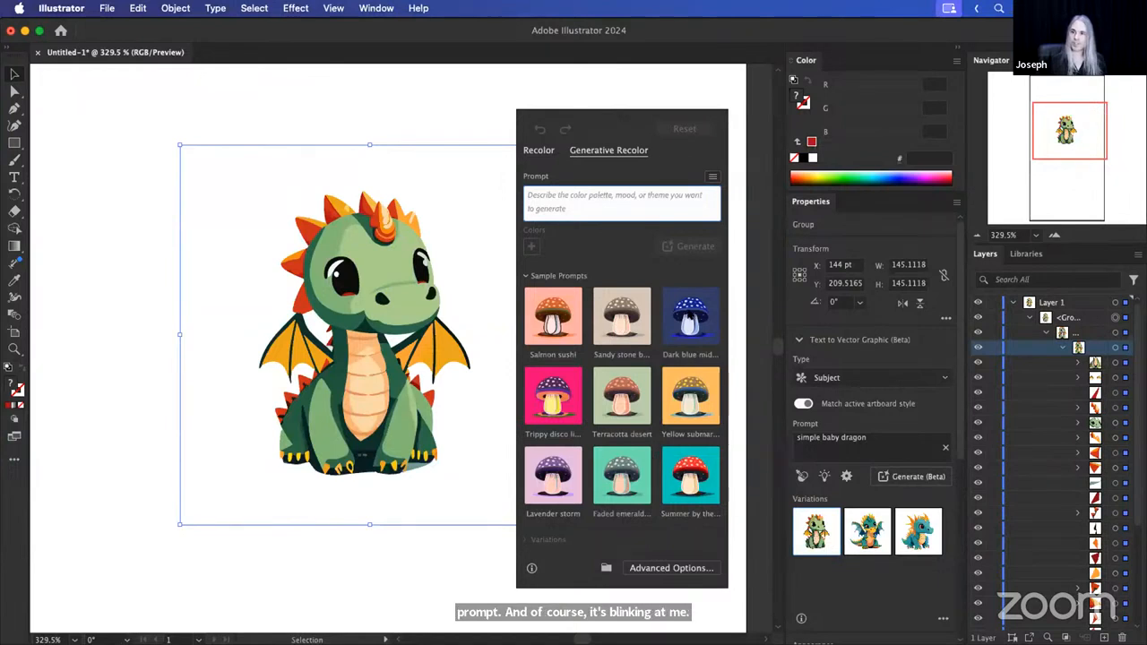
click(691, 319)
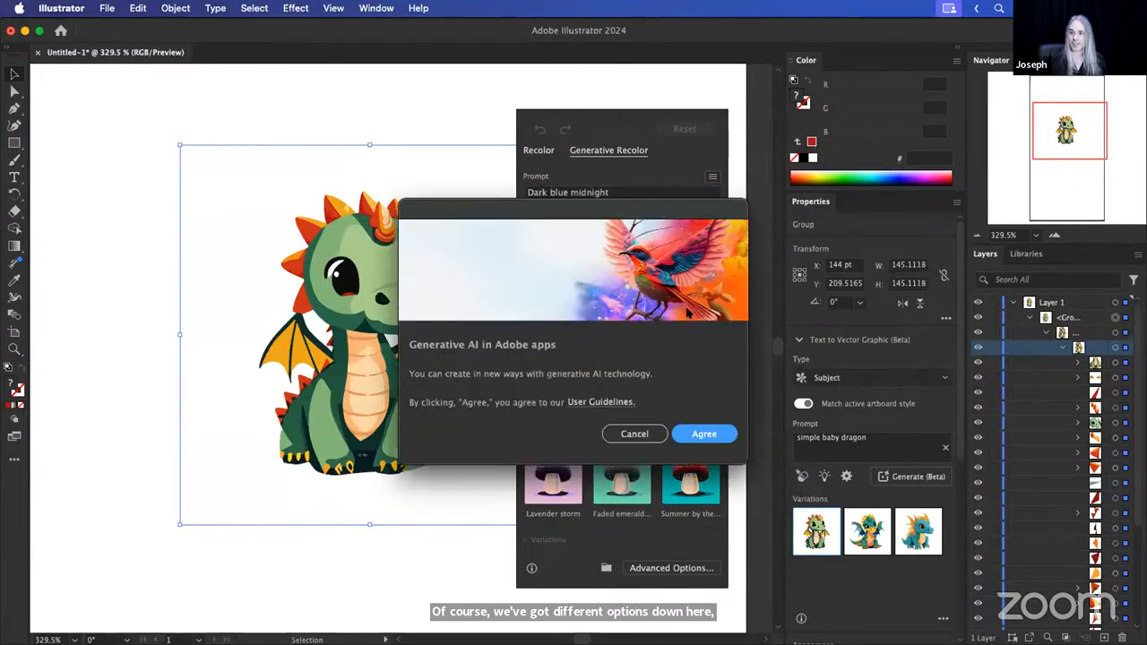
click(704, 434)
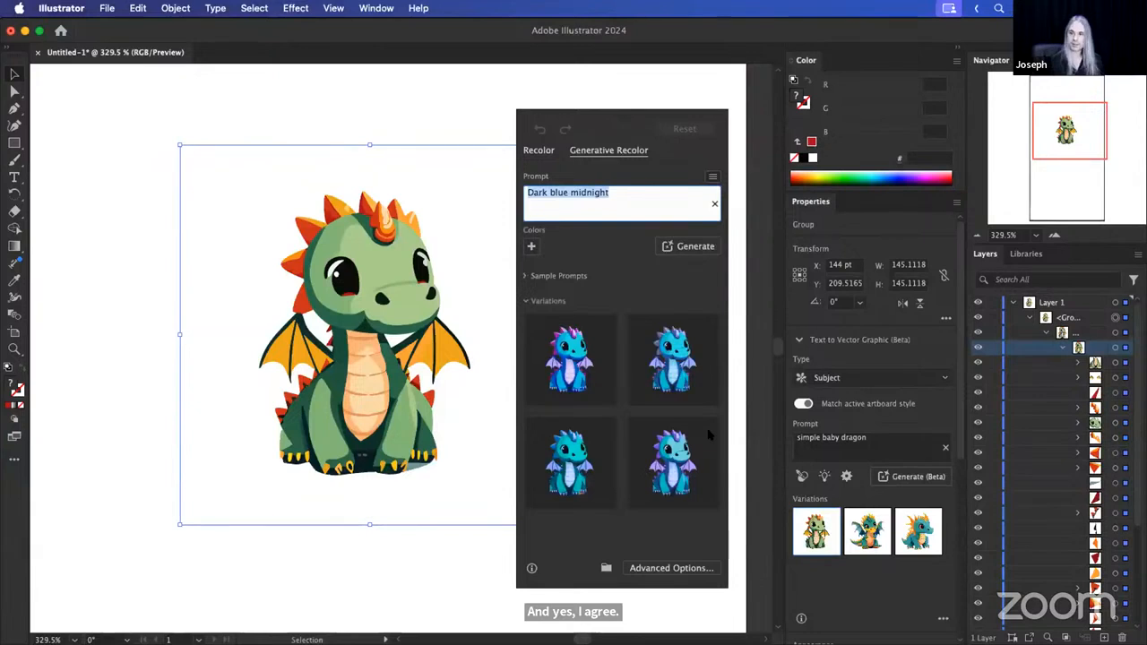
Try the four Dark blue midnight variations on the dragon, apply the first one and inspect it up close.
click(677, 376)
click(591, 359)
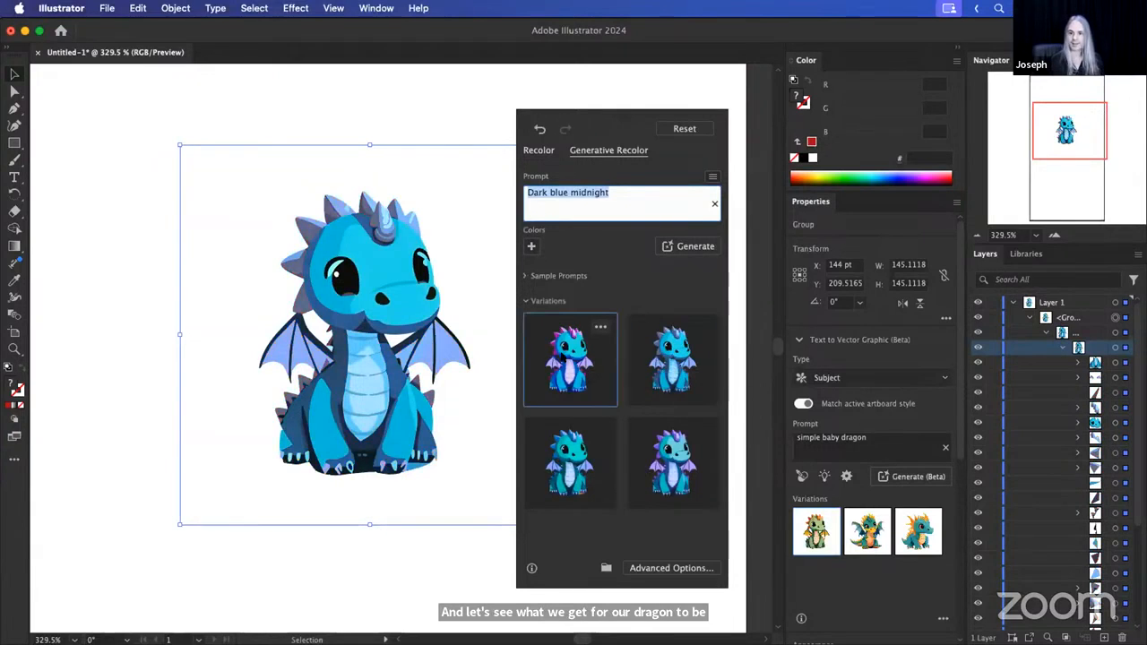
click(571, 458)
click(677, 459)
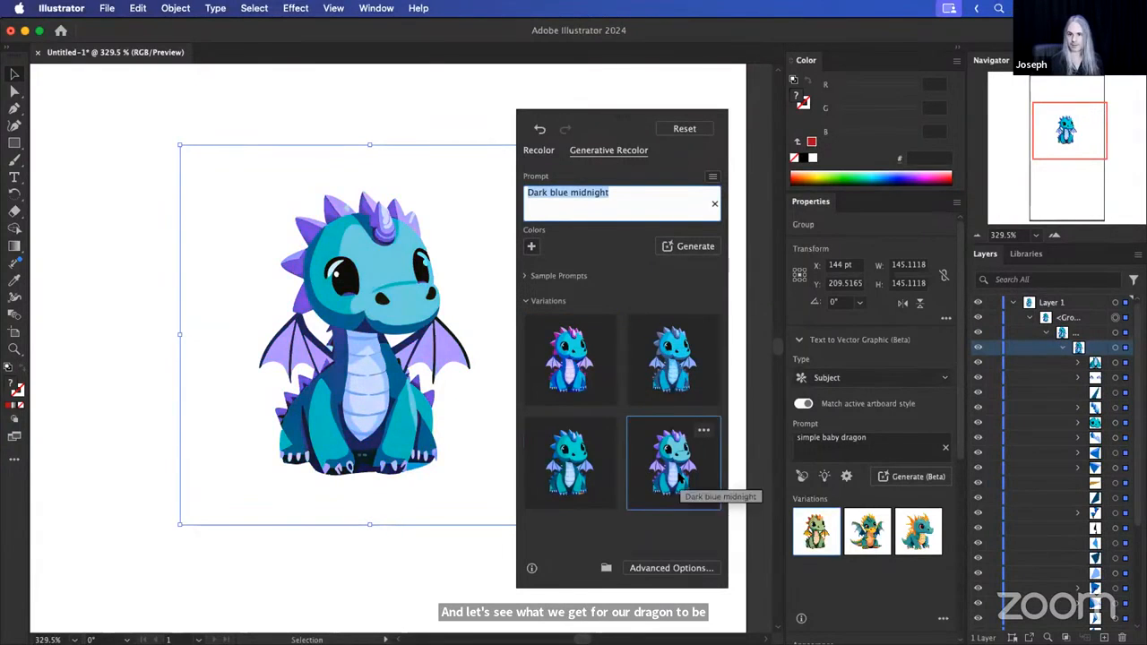
click(572, 368)
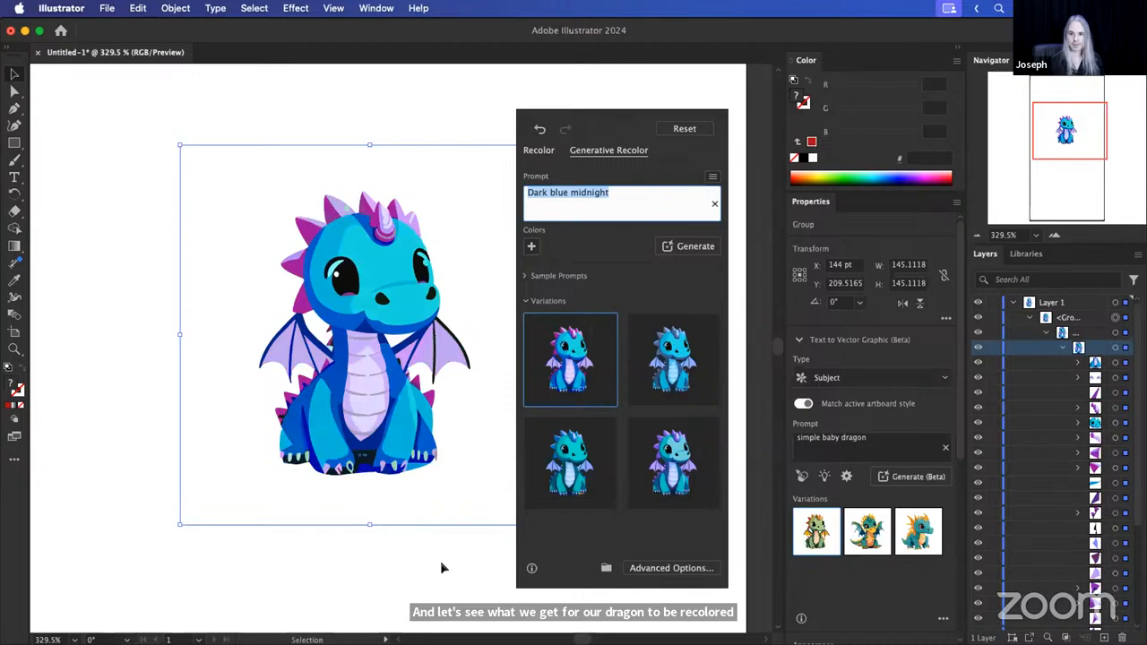
scroll(365, 363, up, 5)
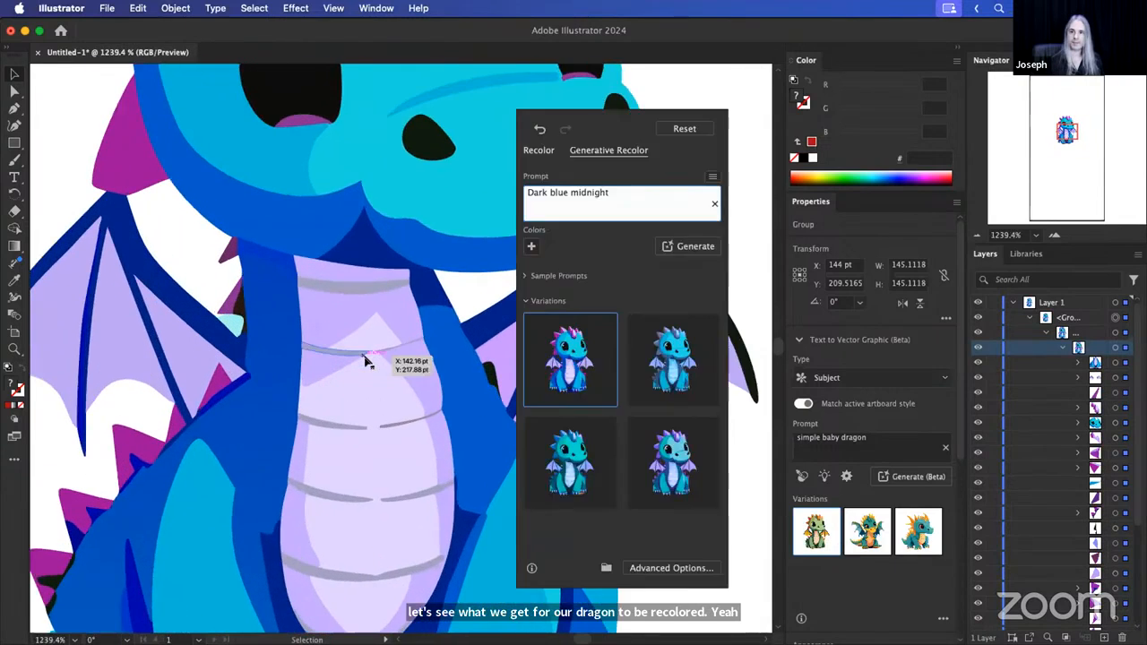
scroll(365, 363, up, 1)
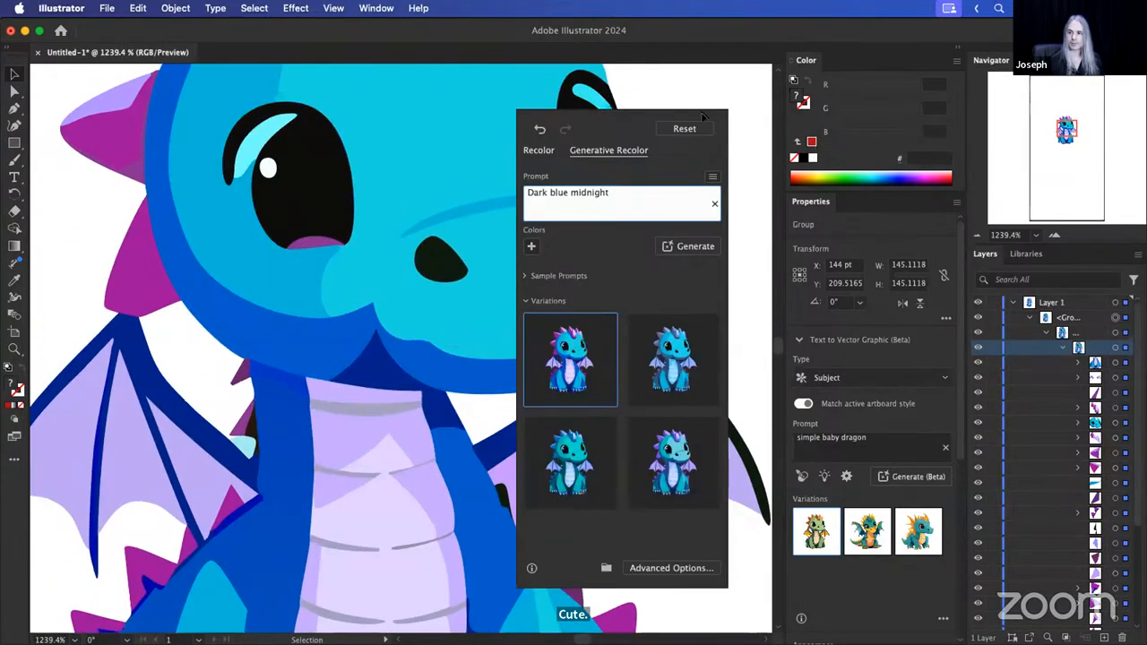